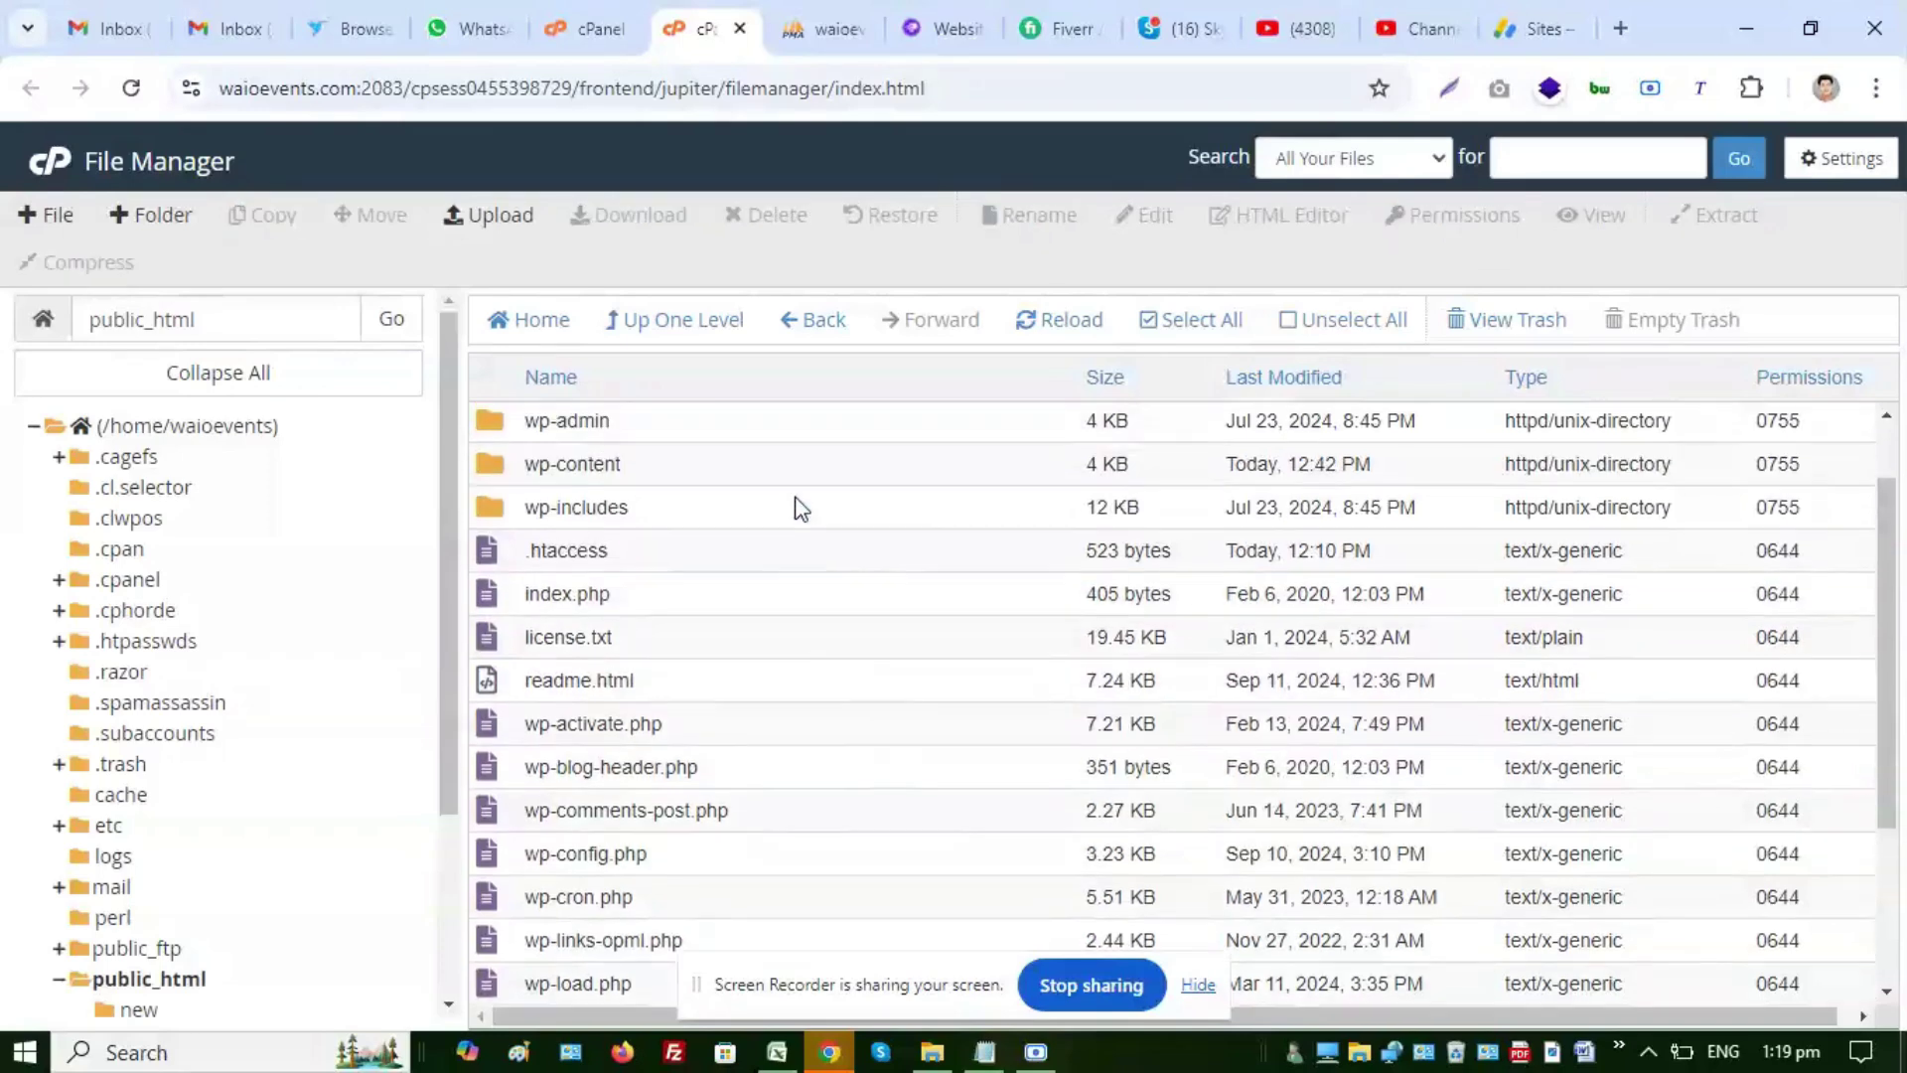
Compress everything in public_html except the new and old folders into /public_html/wp-admin.zip
left_click(1182, 322)
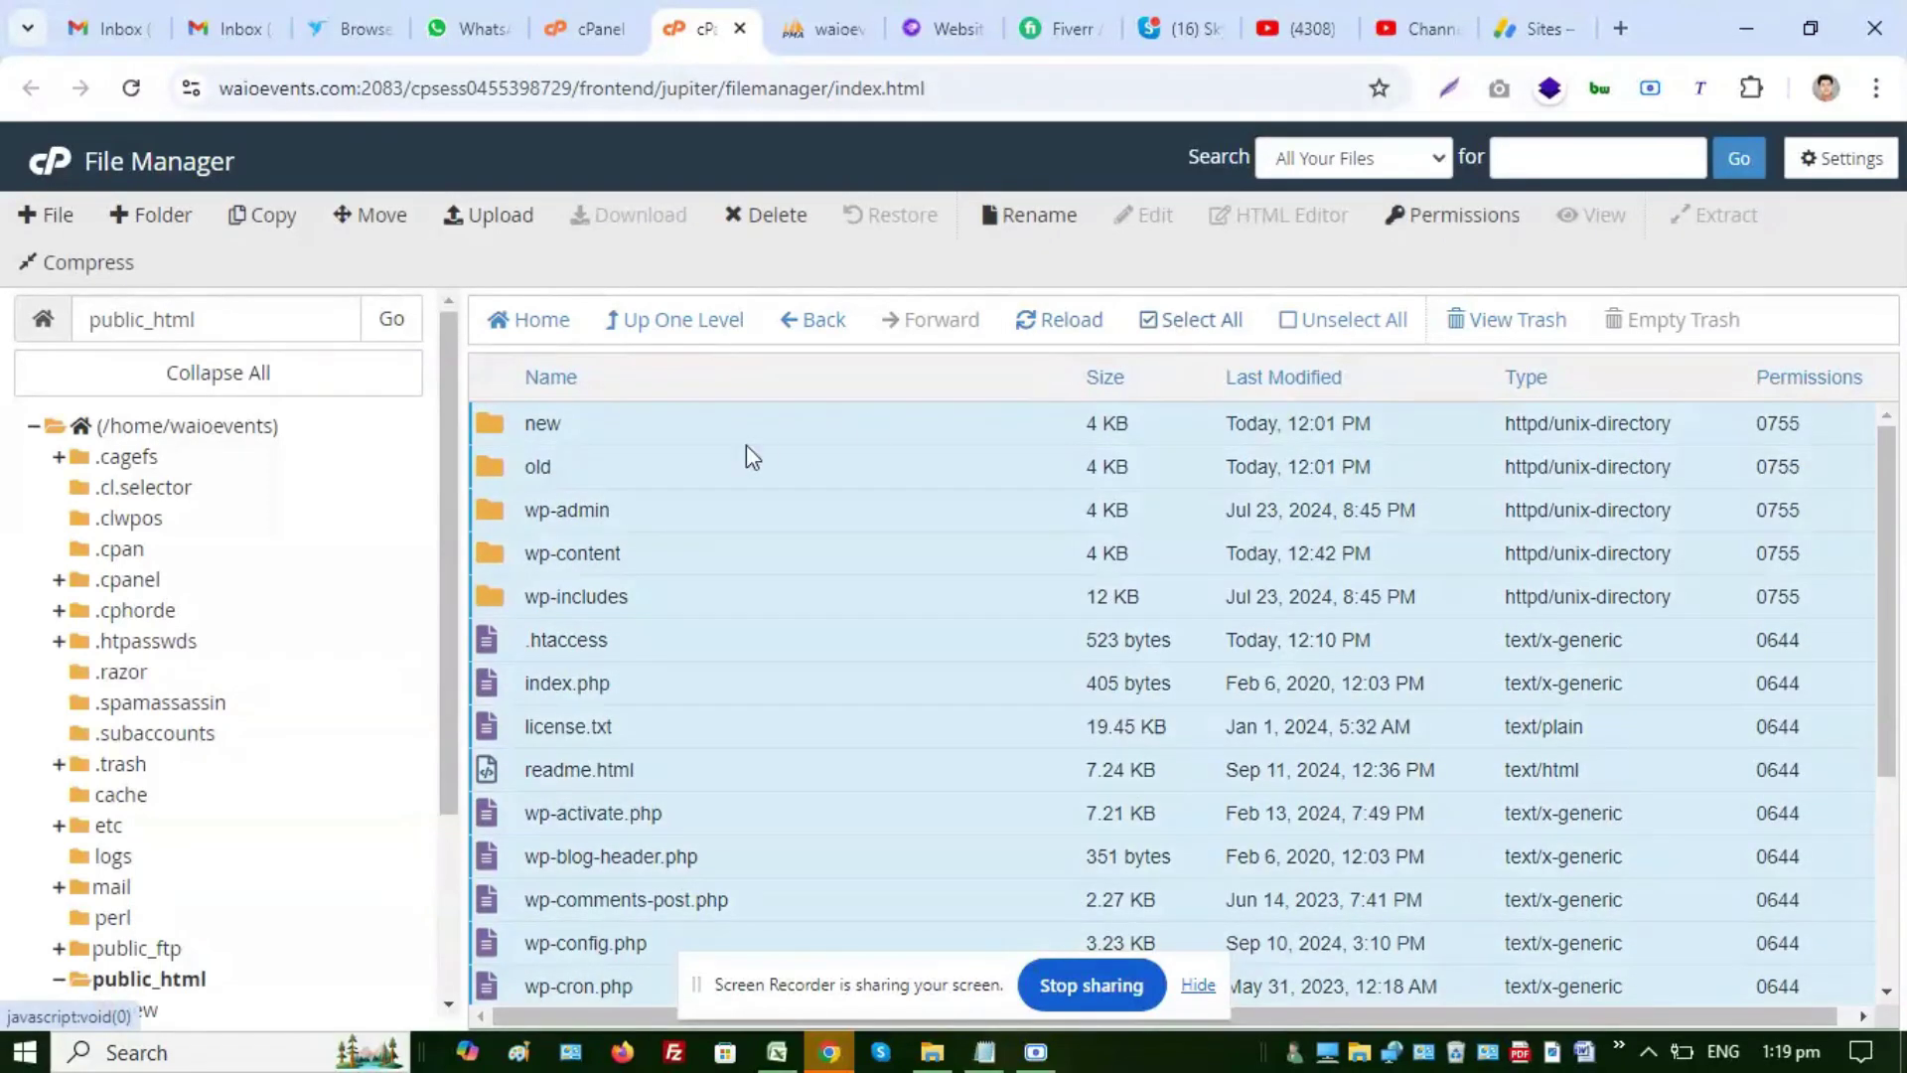
left_click(511, 459)
left_click(1189, 325)
left_click(503, 472, "ctrl")
right_click(731, 504)
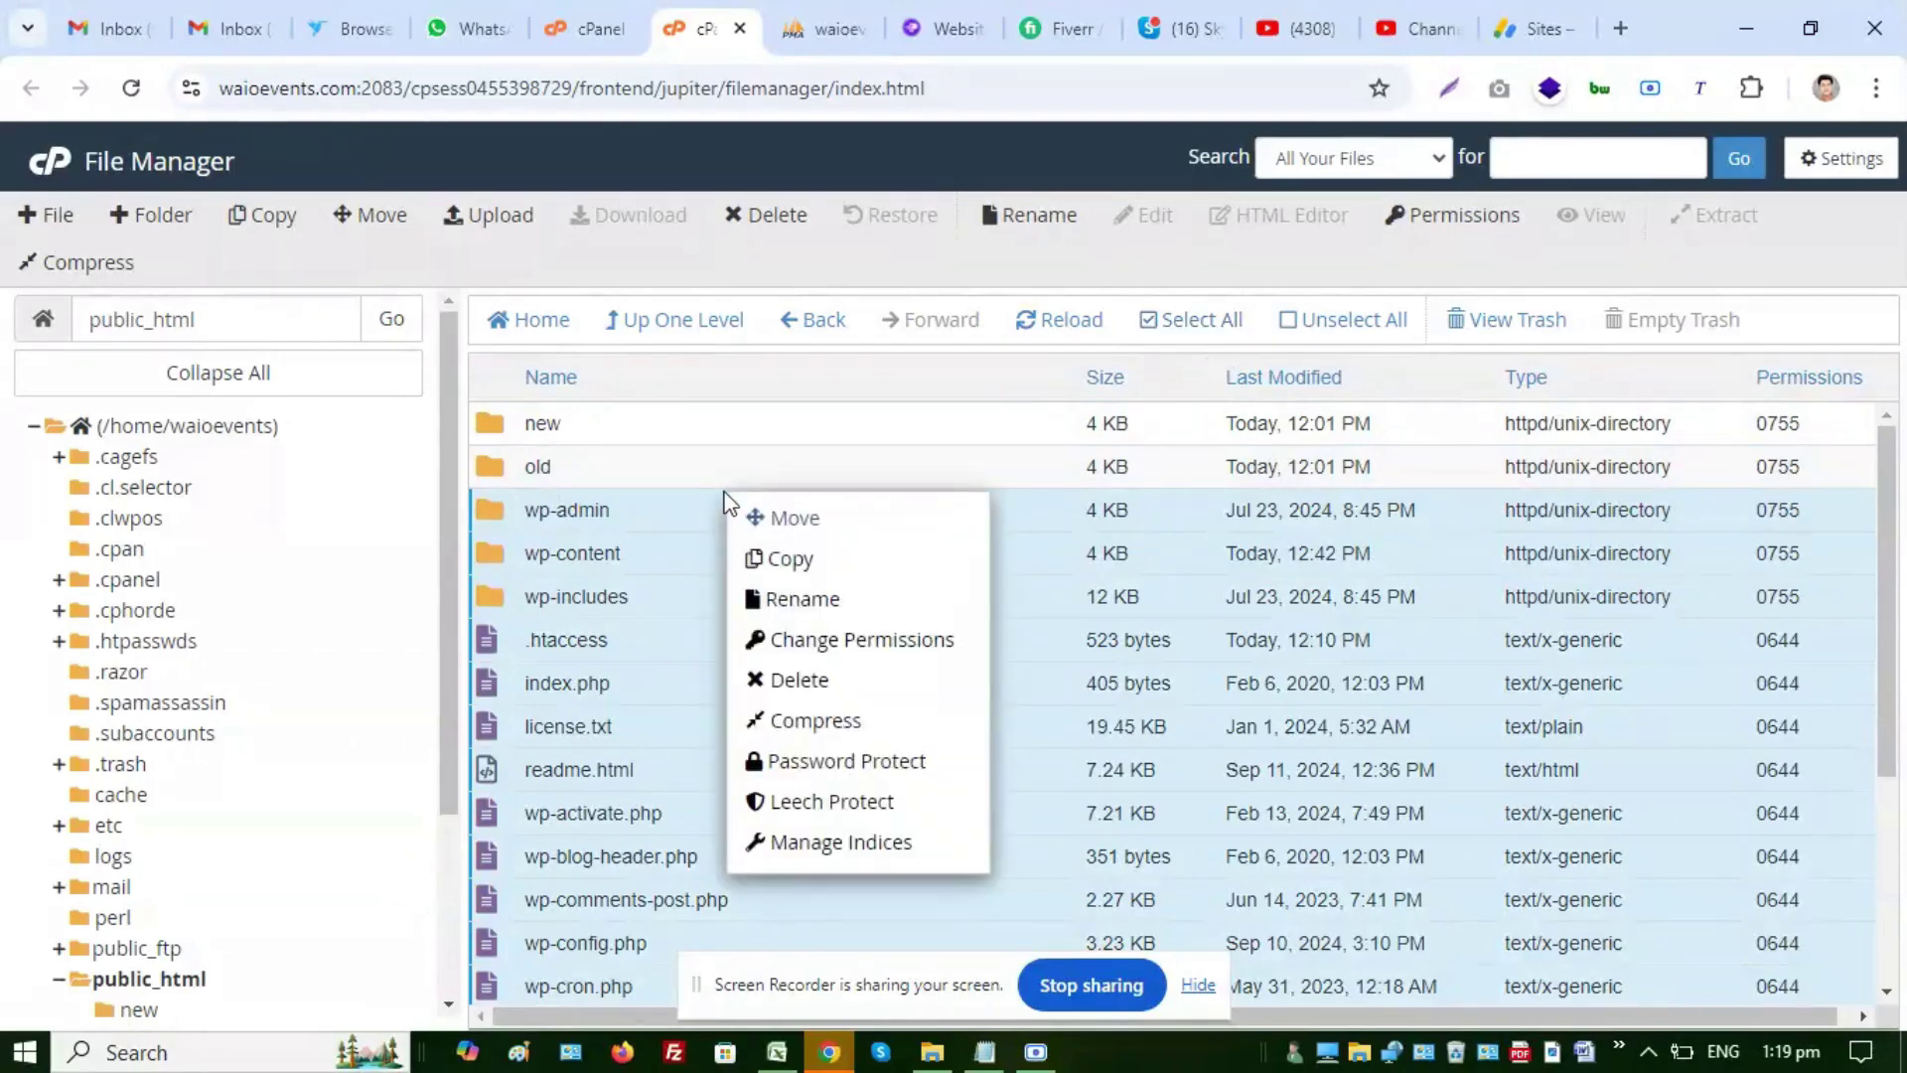
left_click(808, 719)
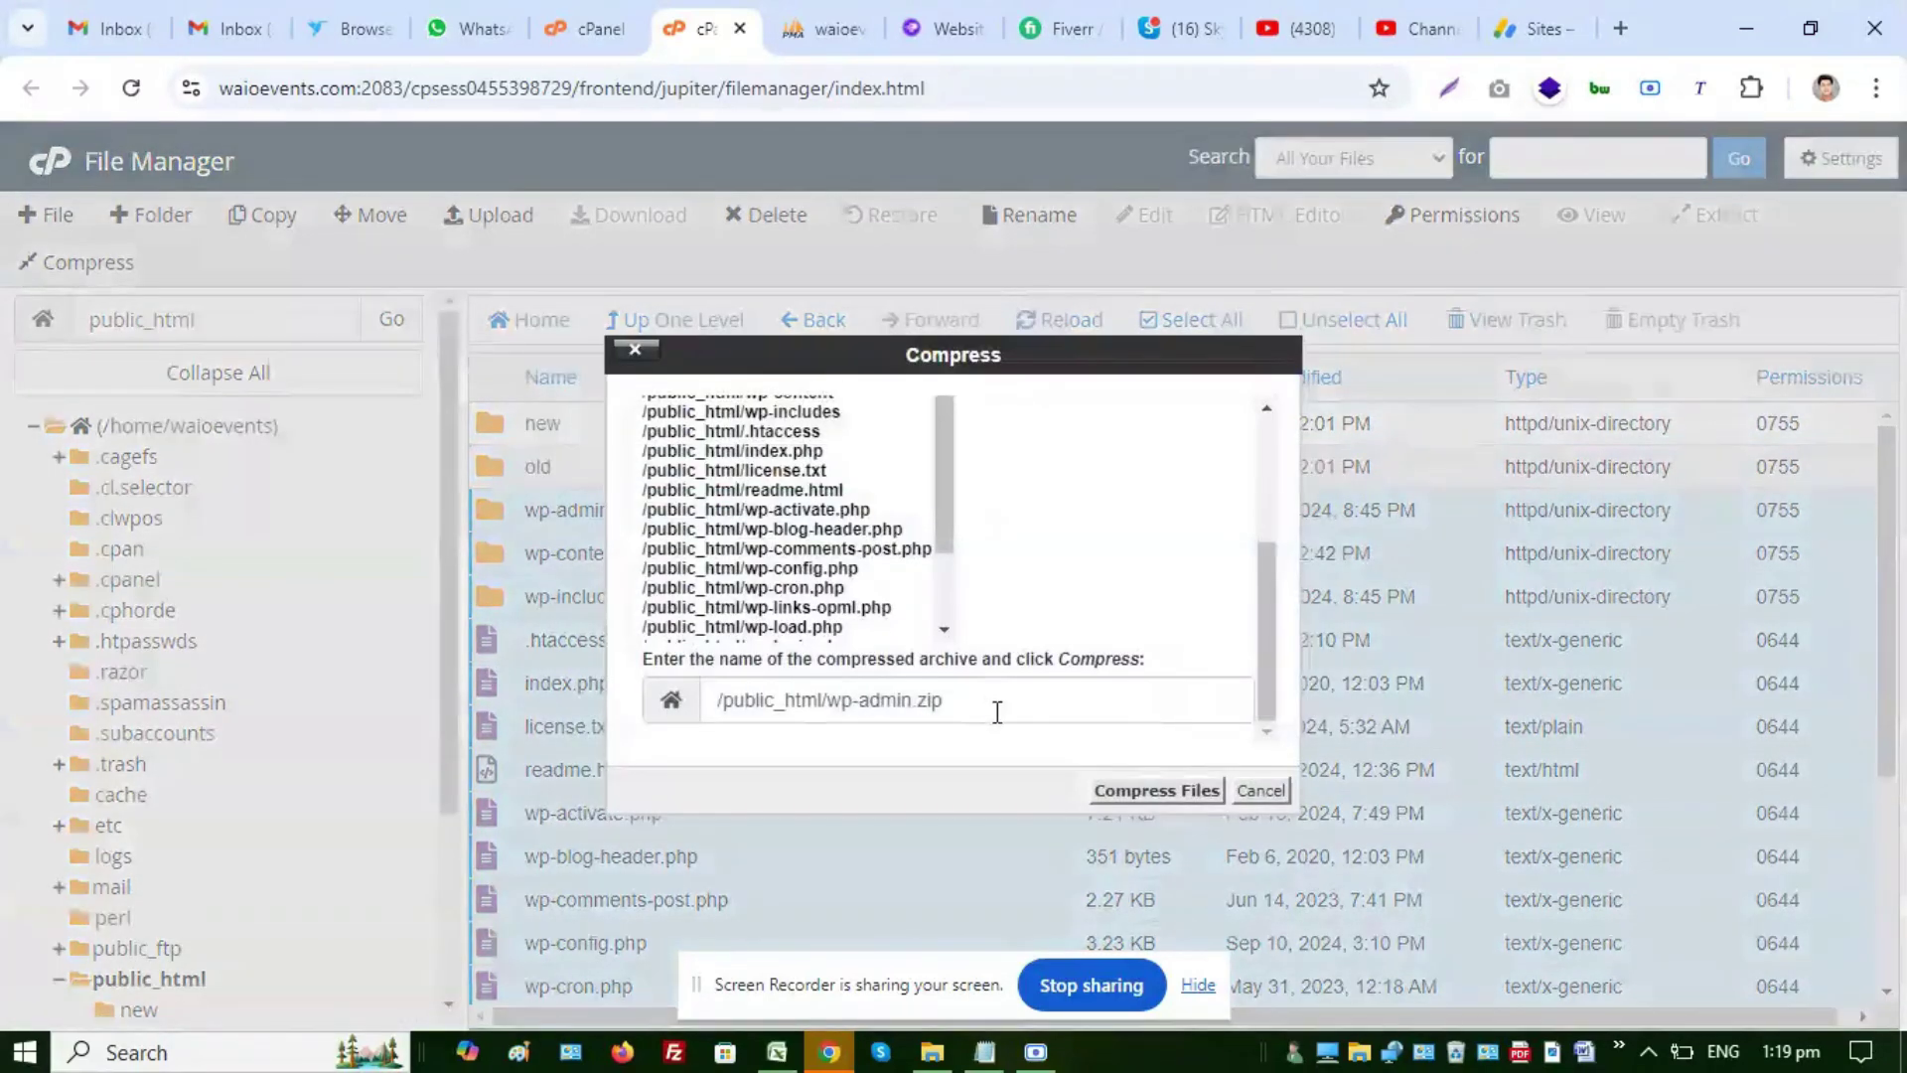
left_click(1157, 795)
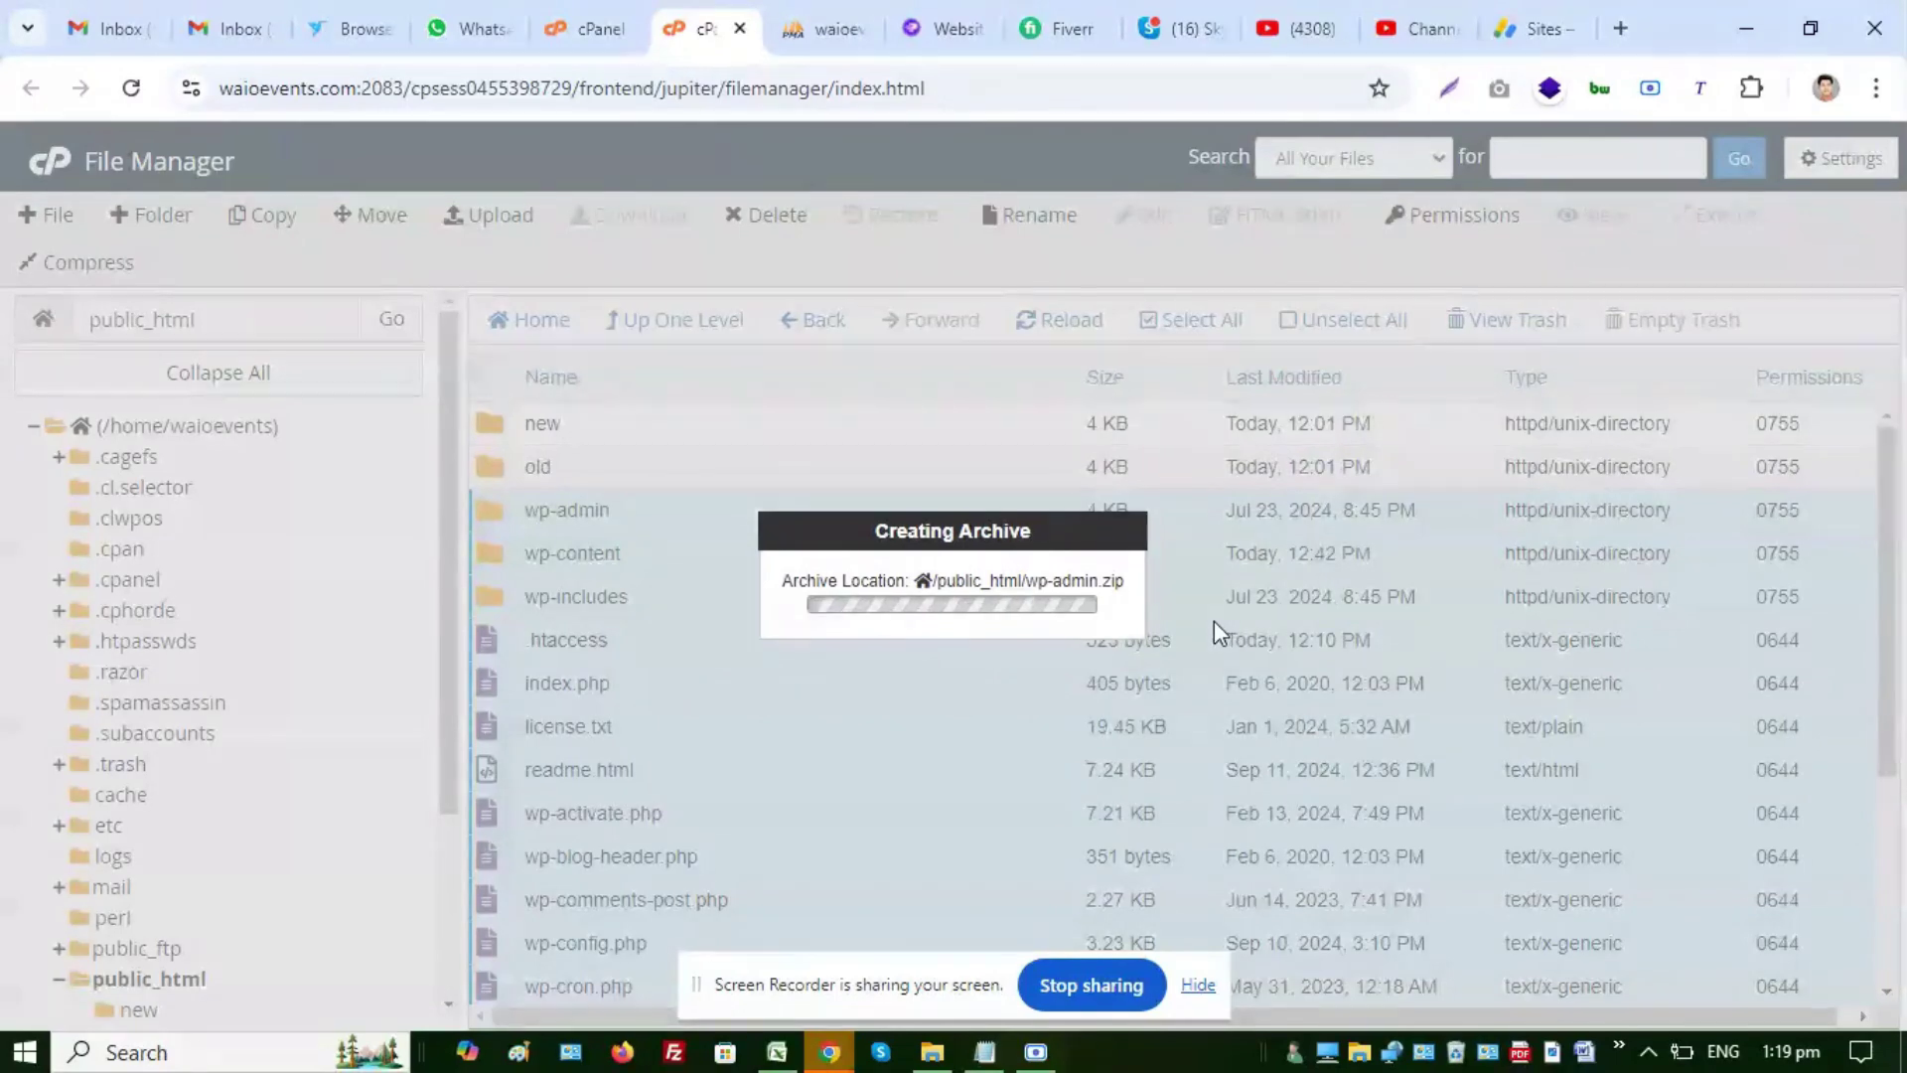
Open MySQL Databases from the cPanel tools in a new tab and examine the list of current databases
left_click(592, 2)
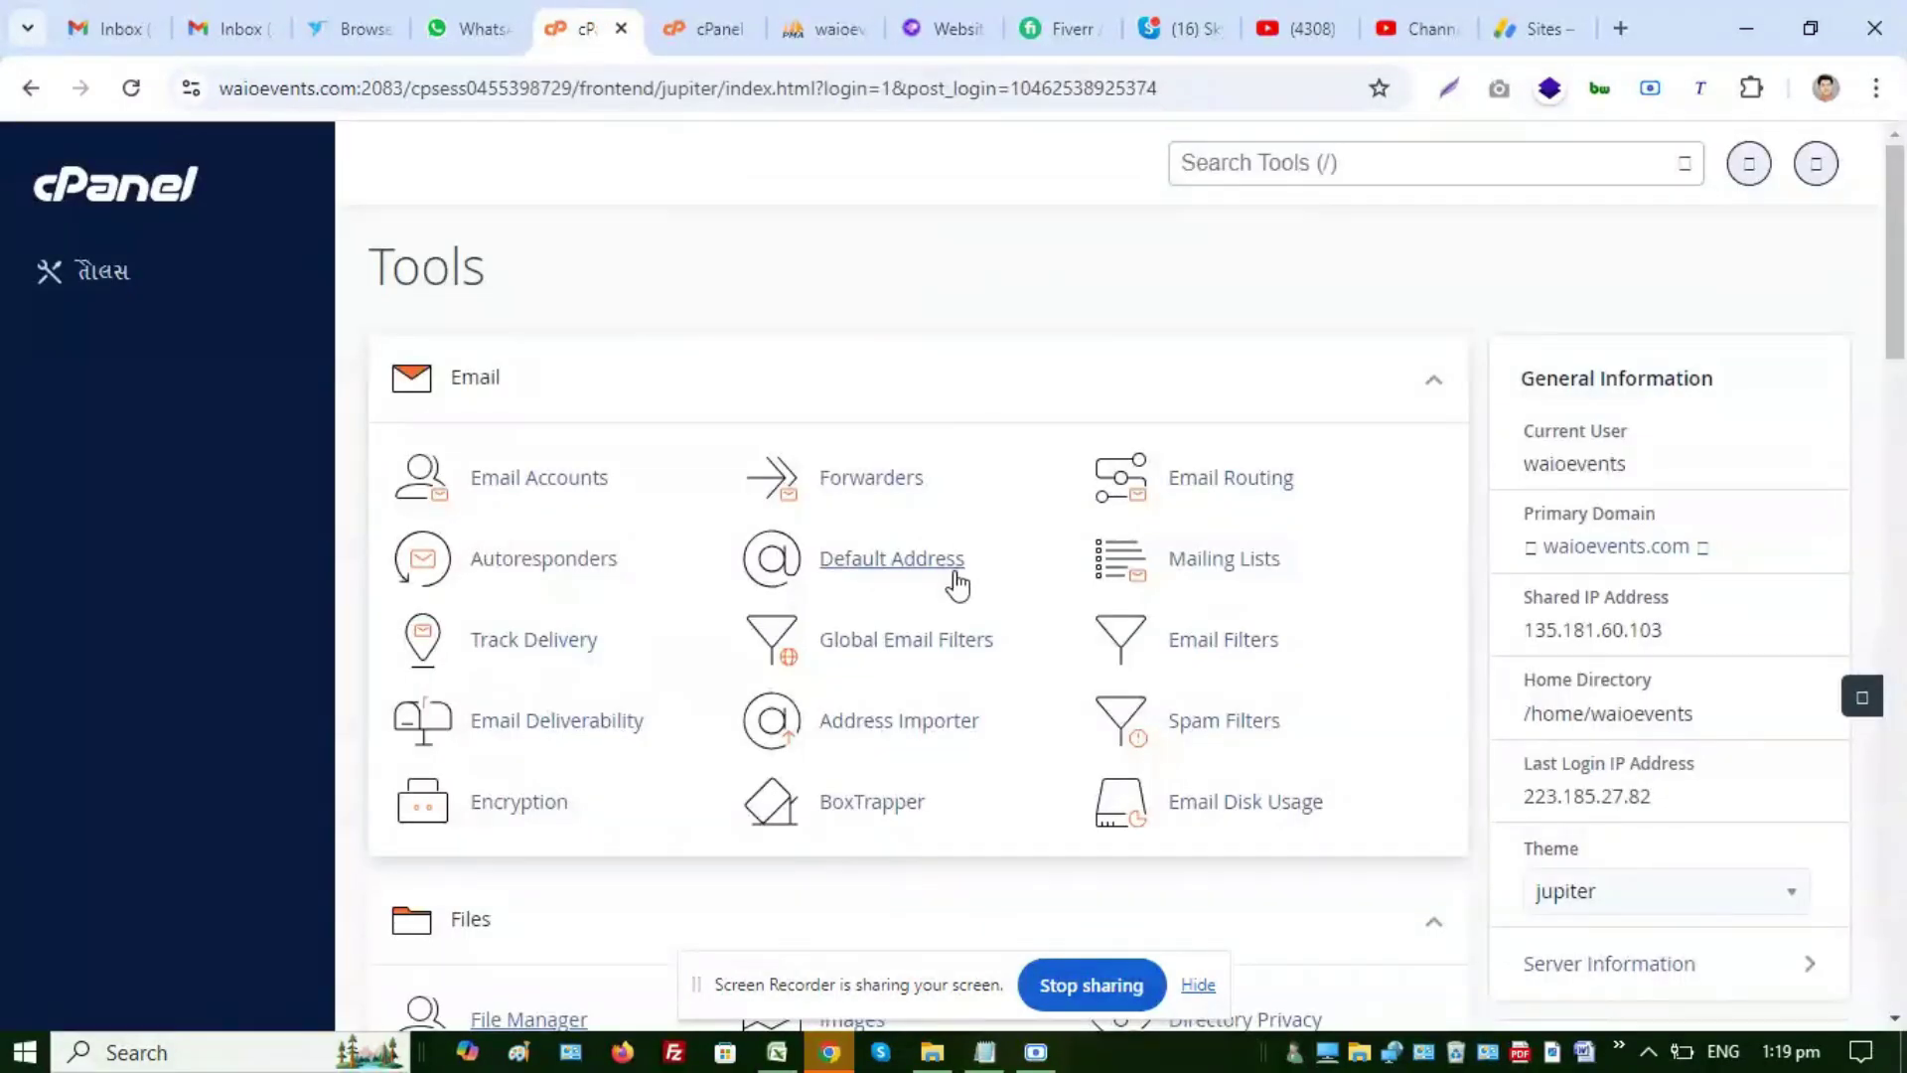
scroll(920, 566, "down", 8)
scroll(913, 558, "down", 2)
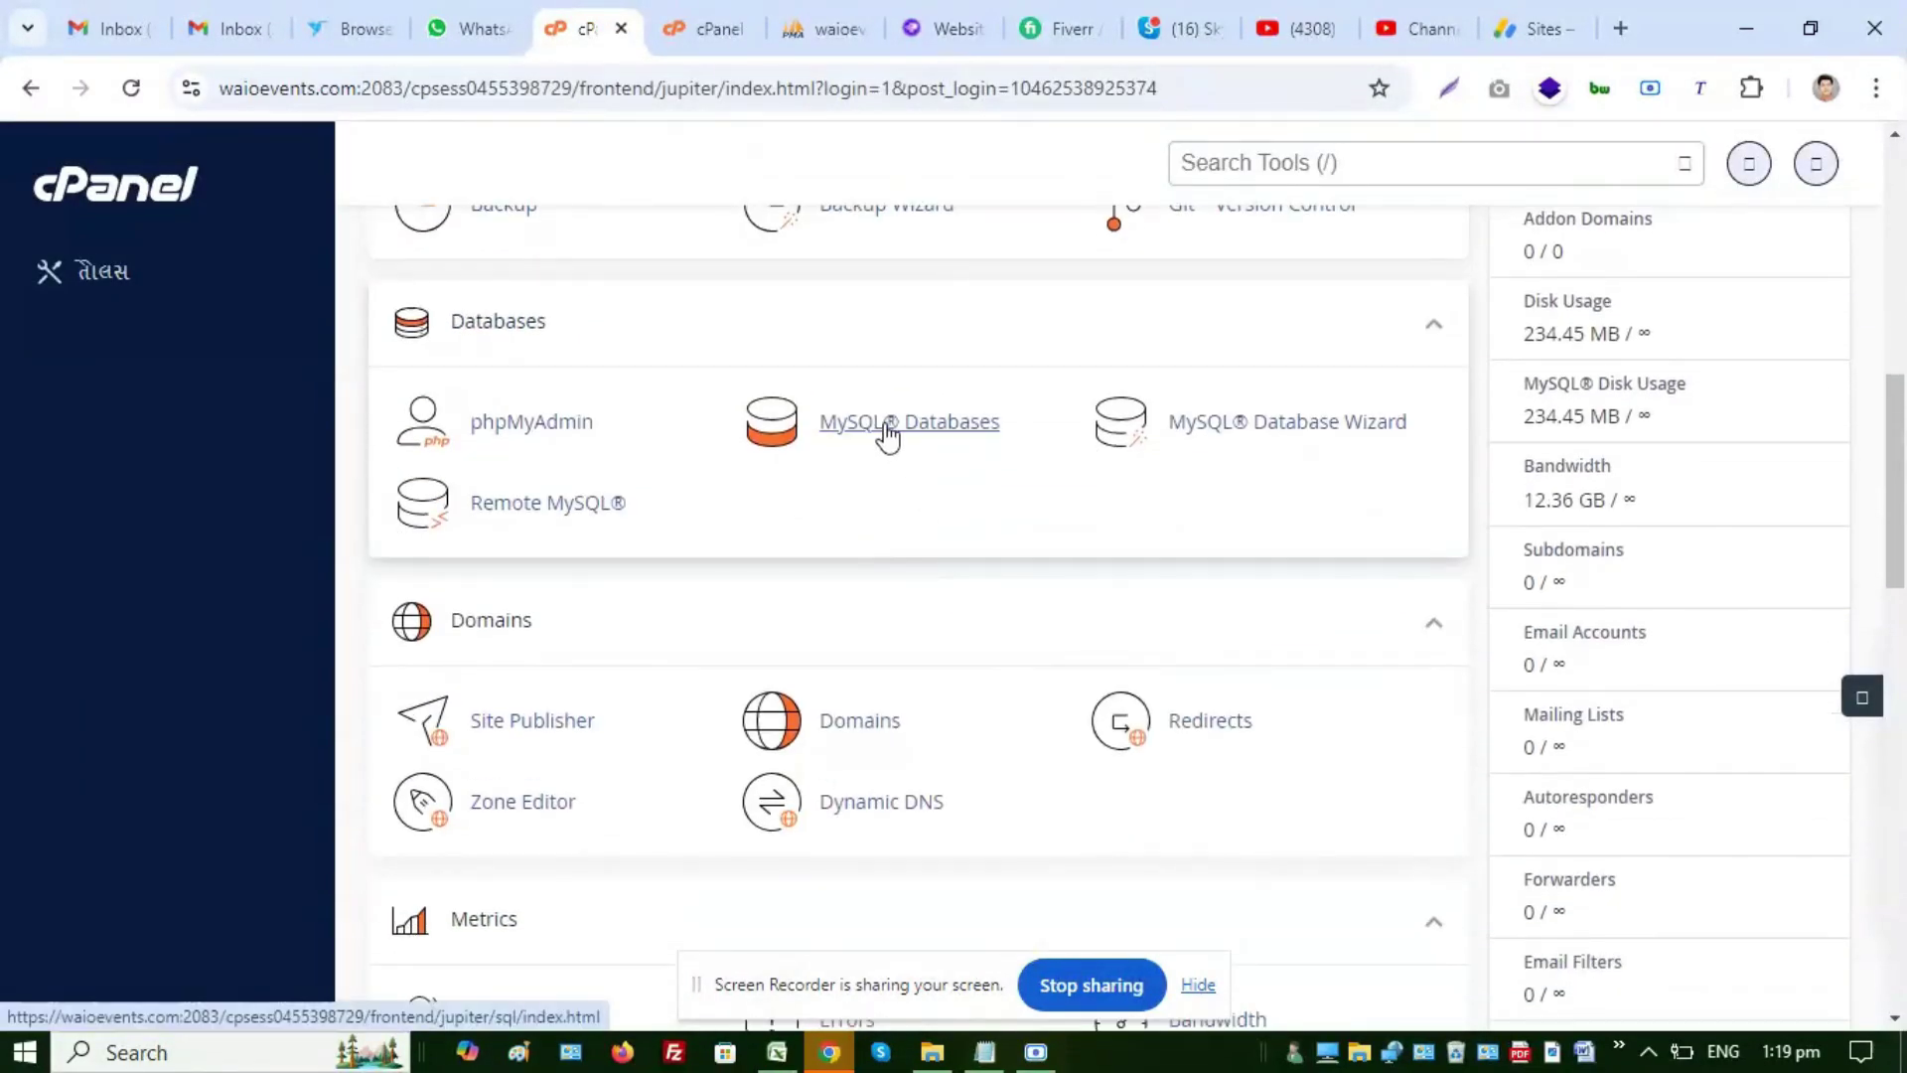
right_click(887, 427)
left_click(1003, 465)
key("ctrl+Tab")
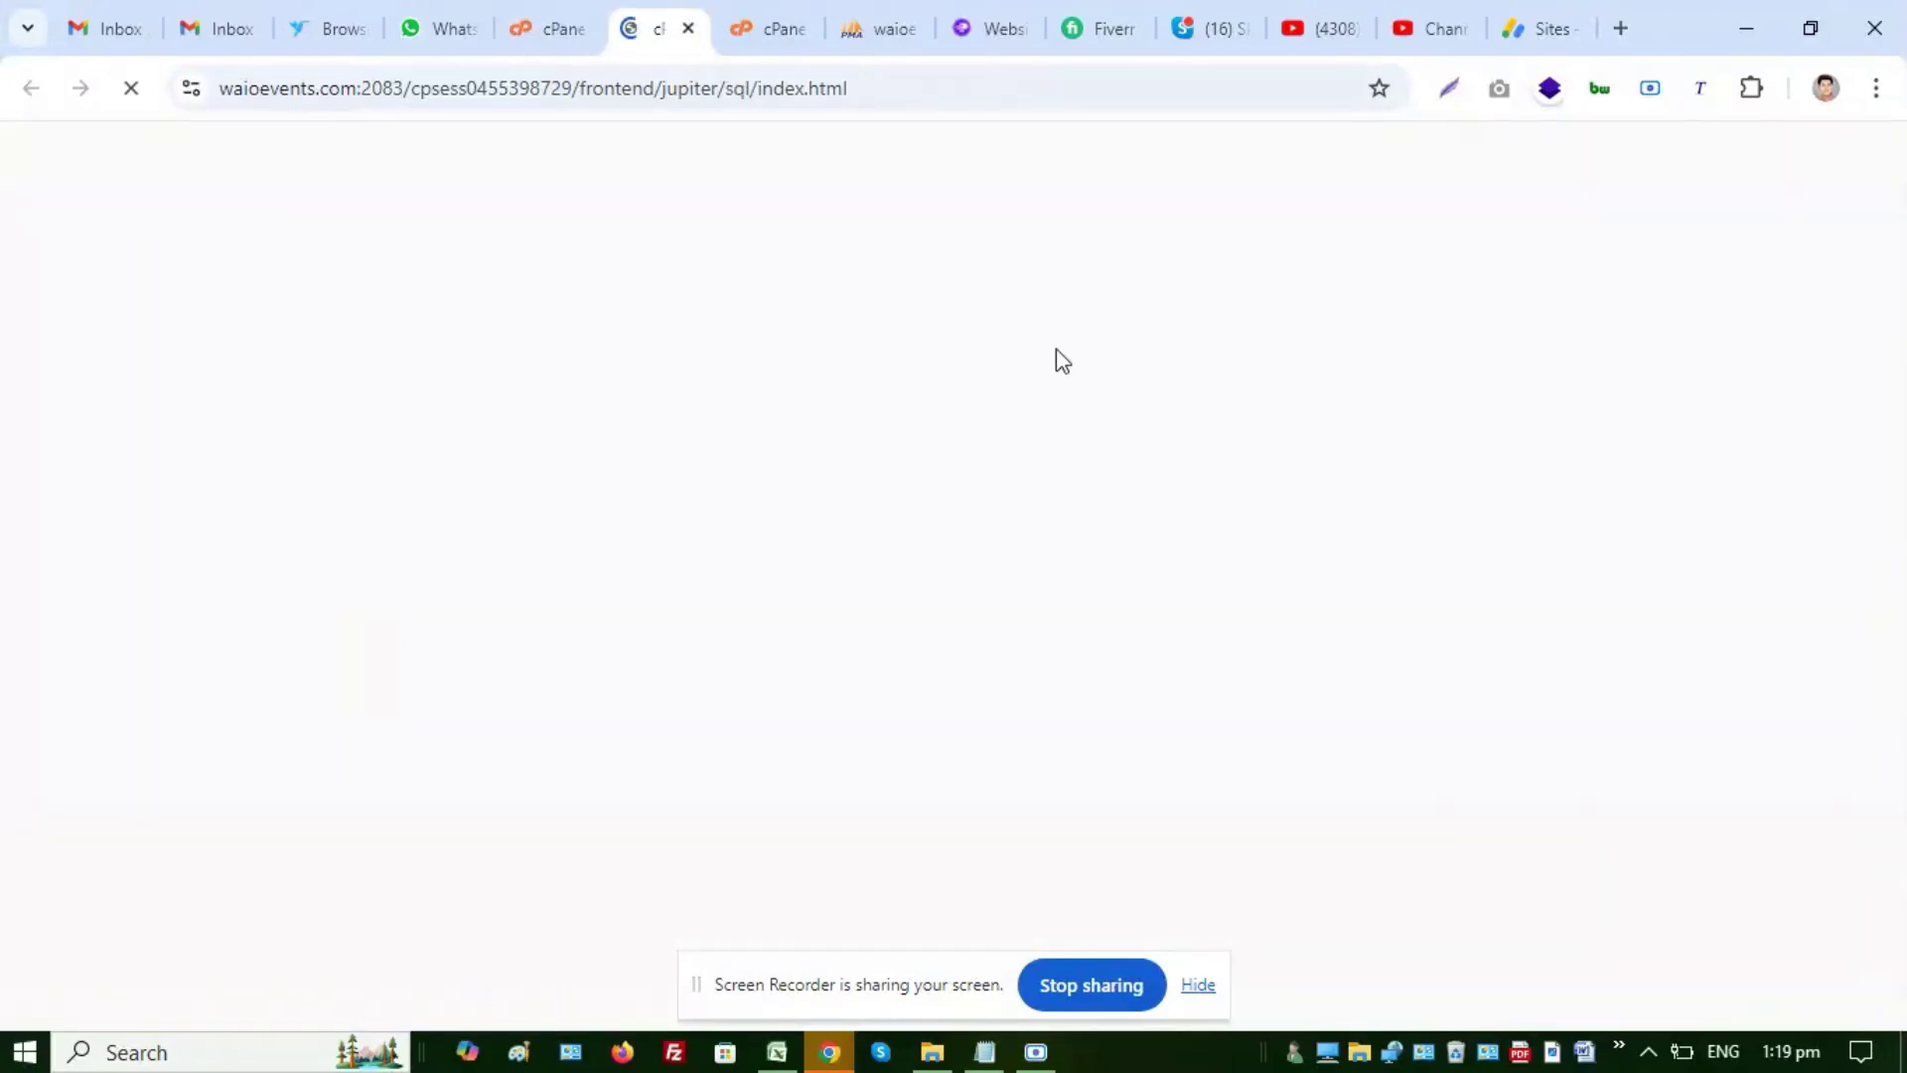
scroll(854, 665, "down", 4)
scroll(765, 655, "down", 5)
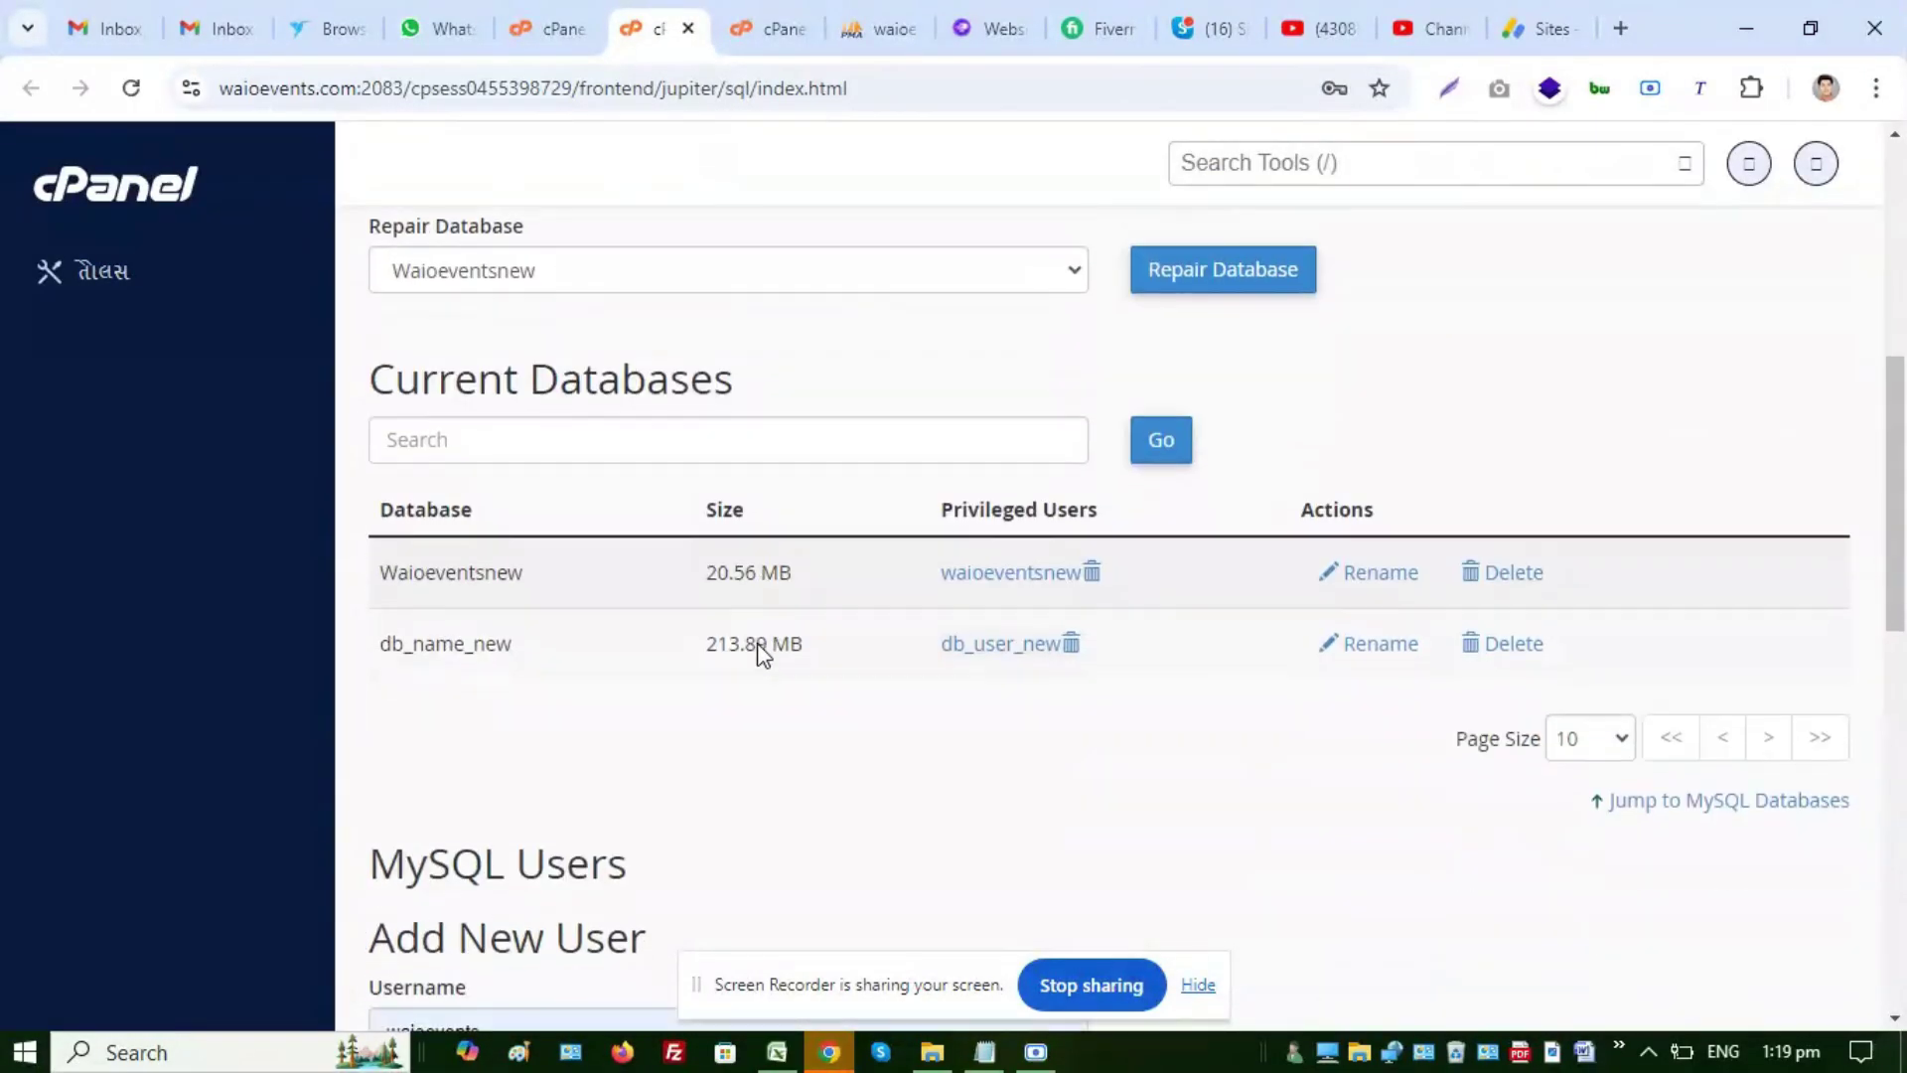
scroll(685, 651, "up", 5)
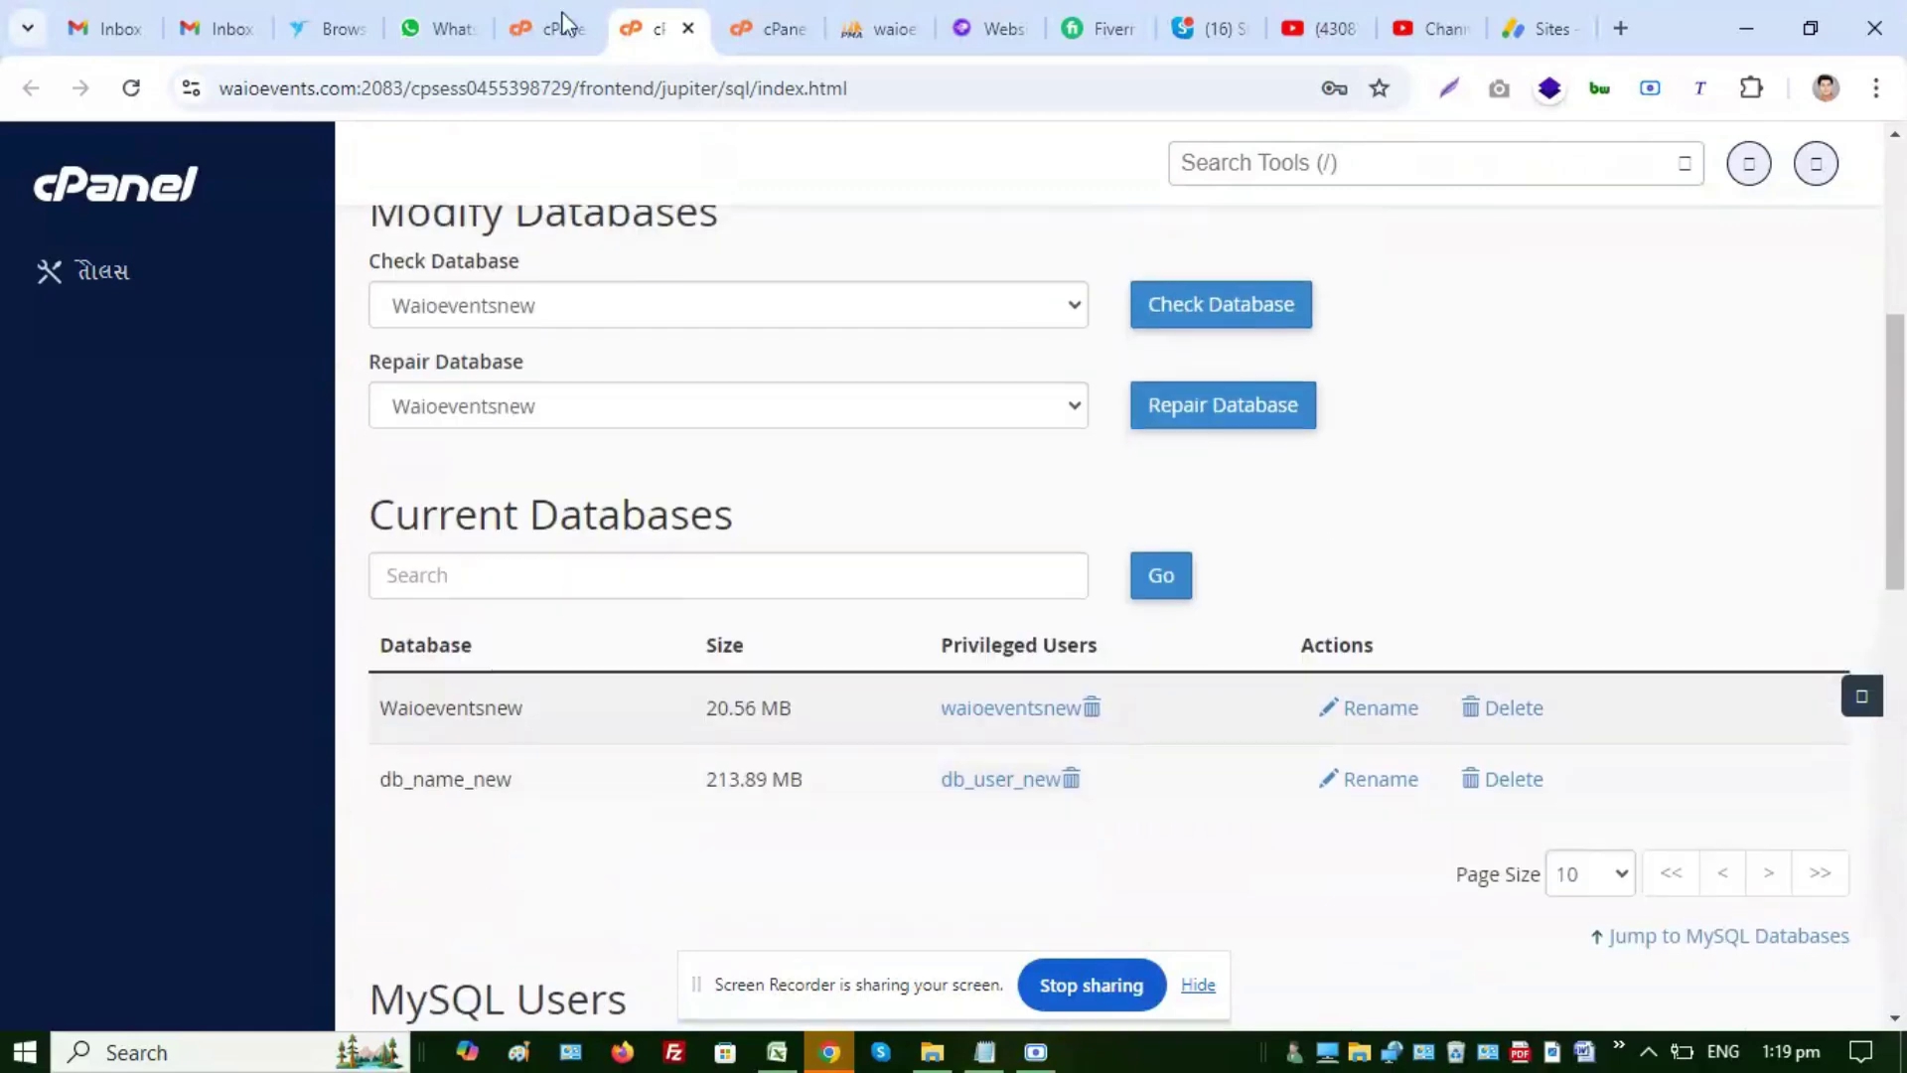
Open phpMyAdmin from the cPanel tools in a new tab and select the db_name_new database
key("ctrl+shift+Tab")
right_click(494, 429)
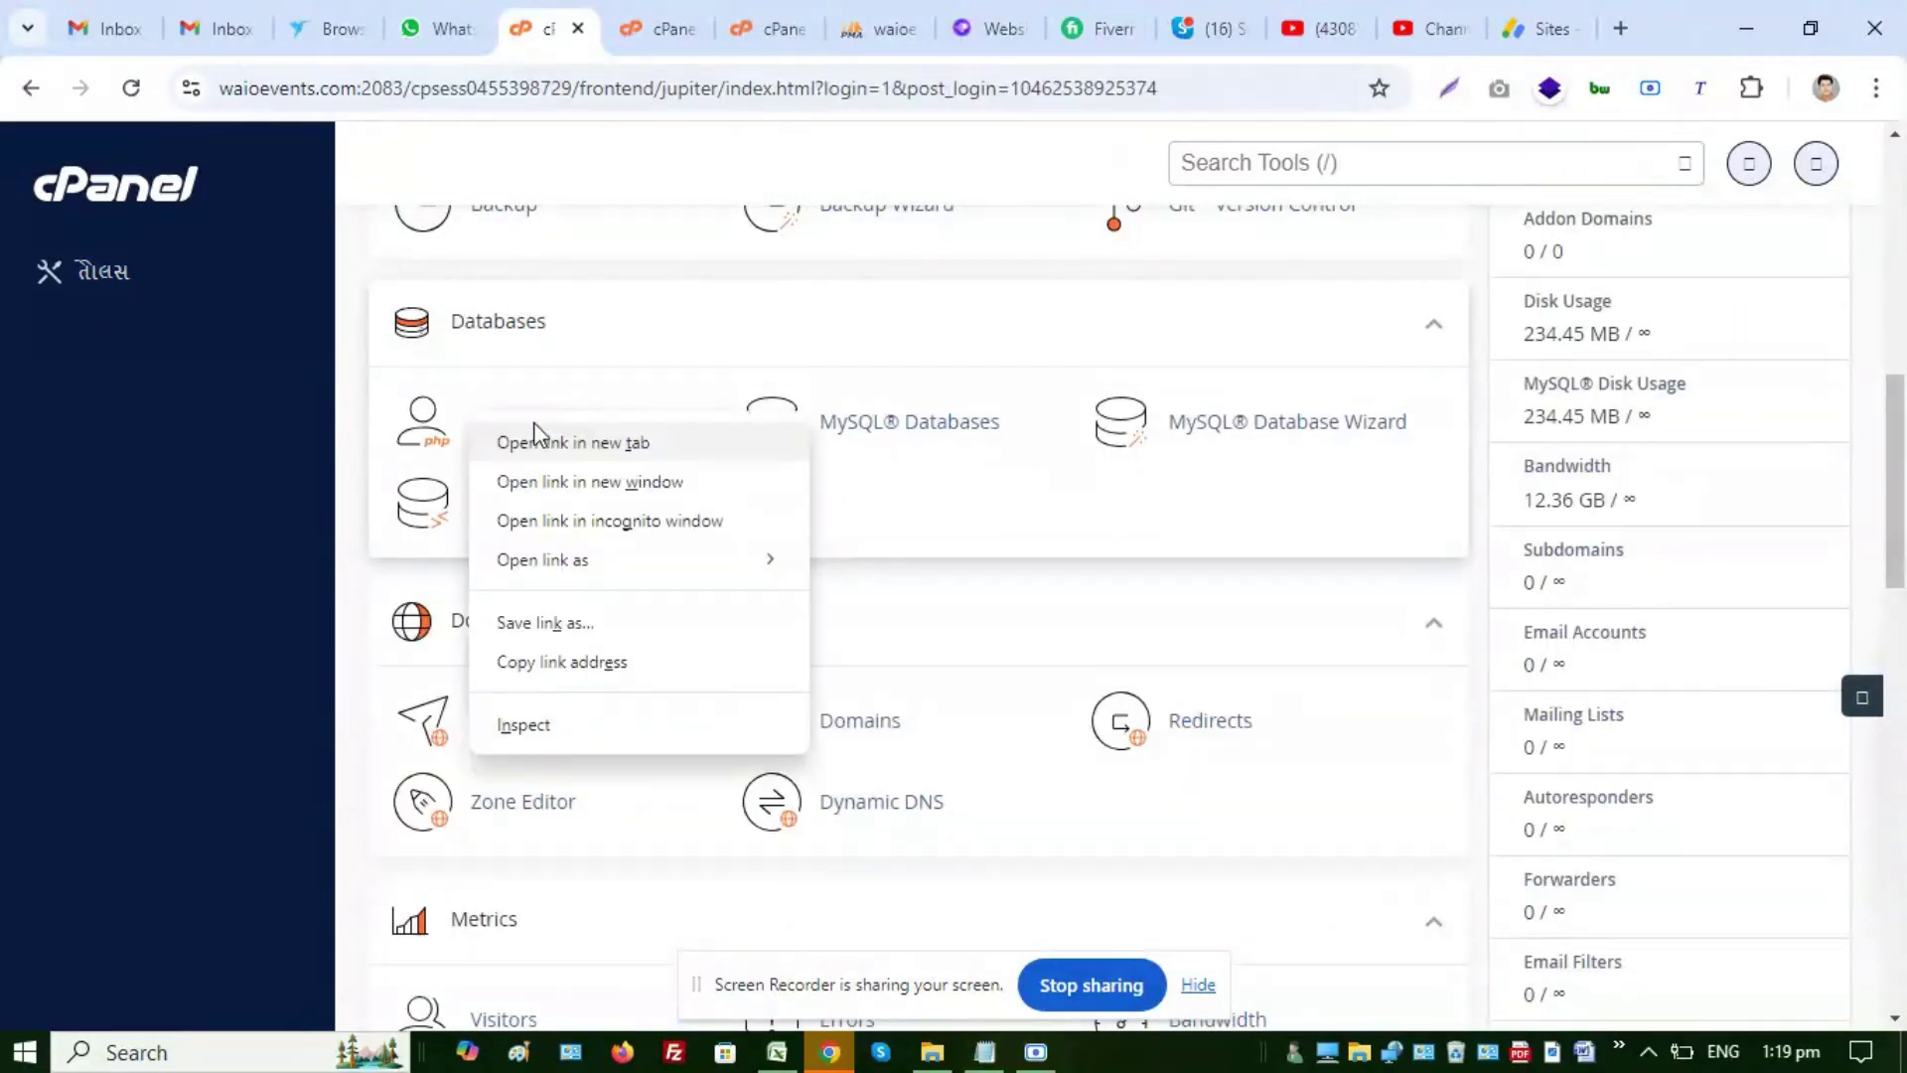
left_click(554, 438)
left_click(745, 15)
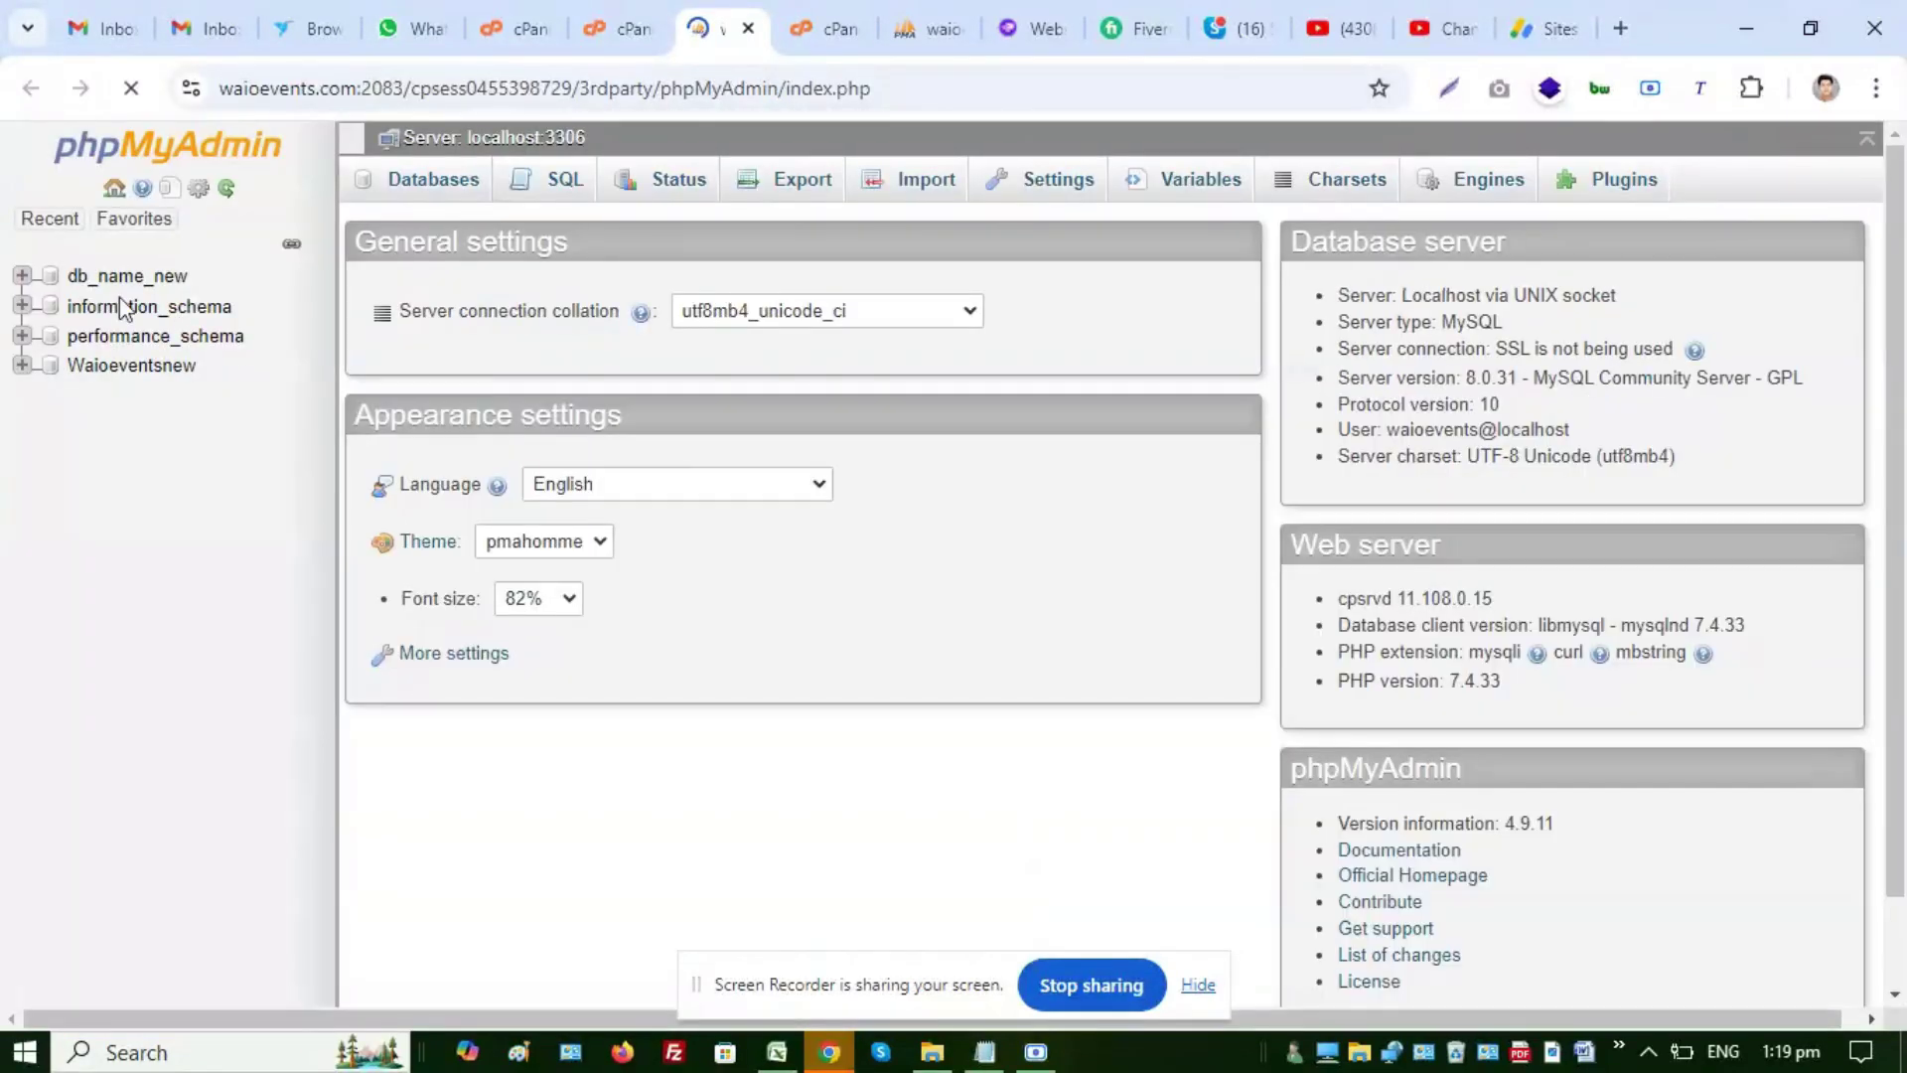
left_click(119, 278)
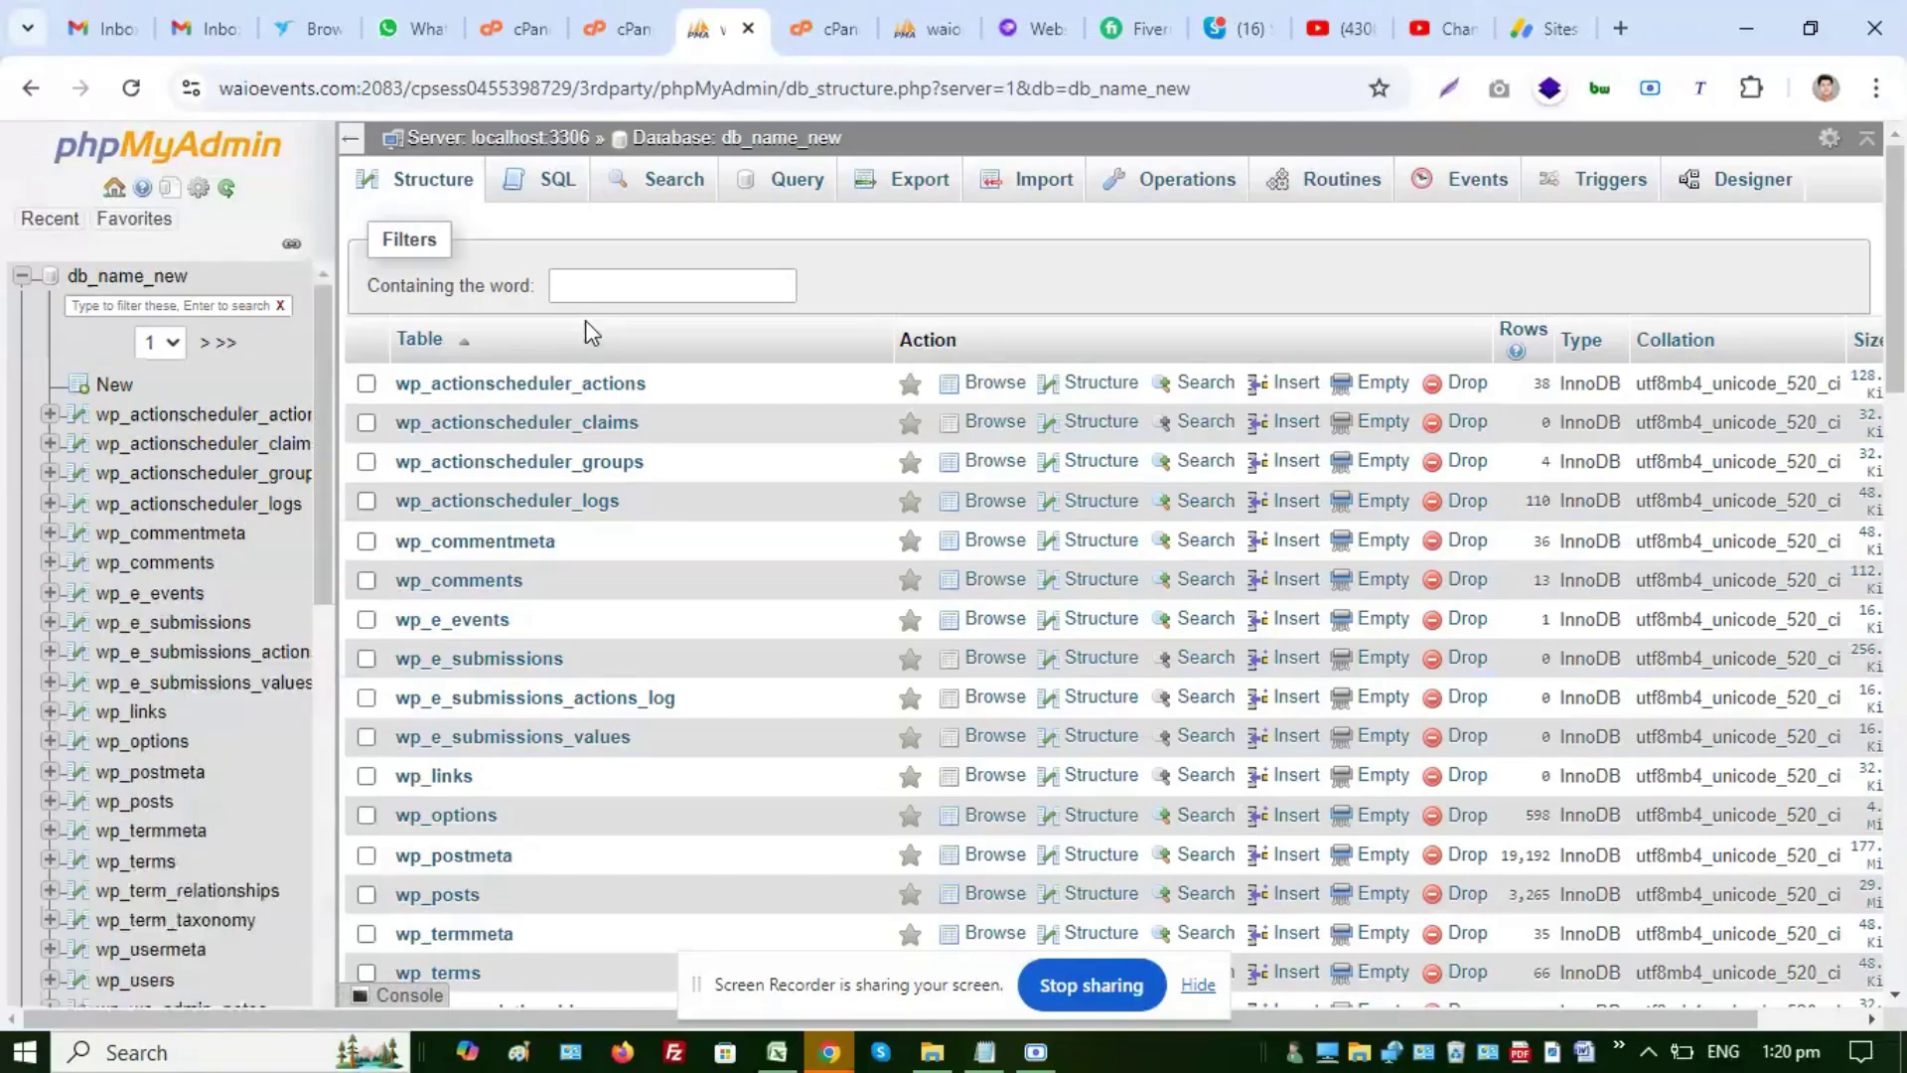
Look over the tables of db_name_new and export the database with the Quick method in SQL format
scroll(445, 678, "down", 7)
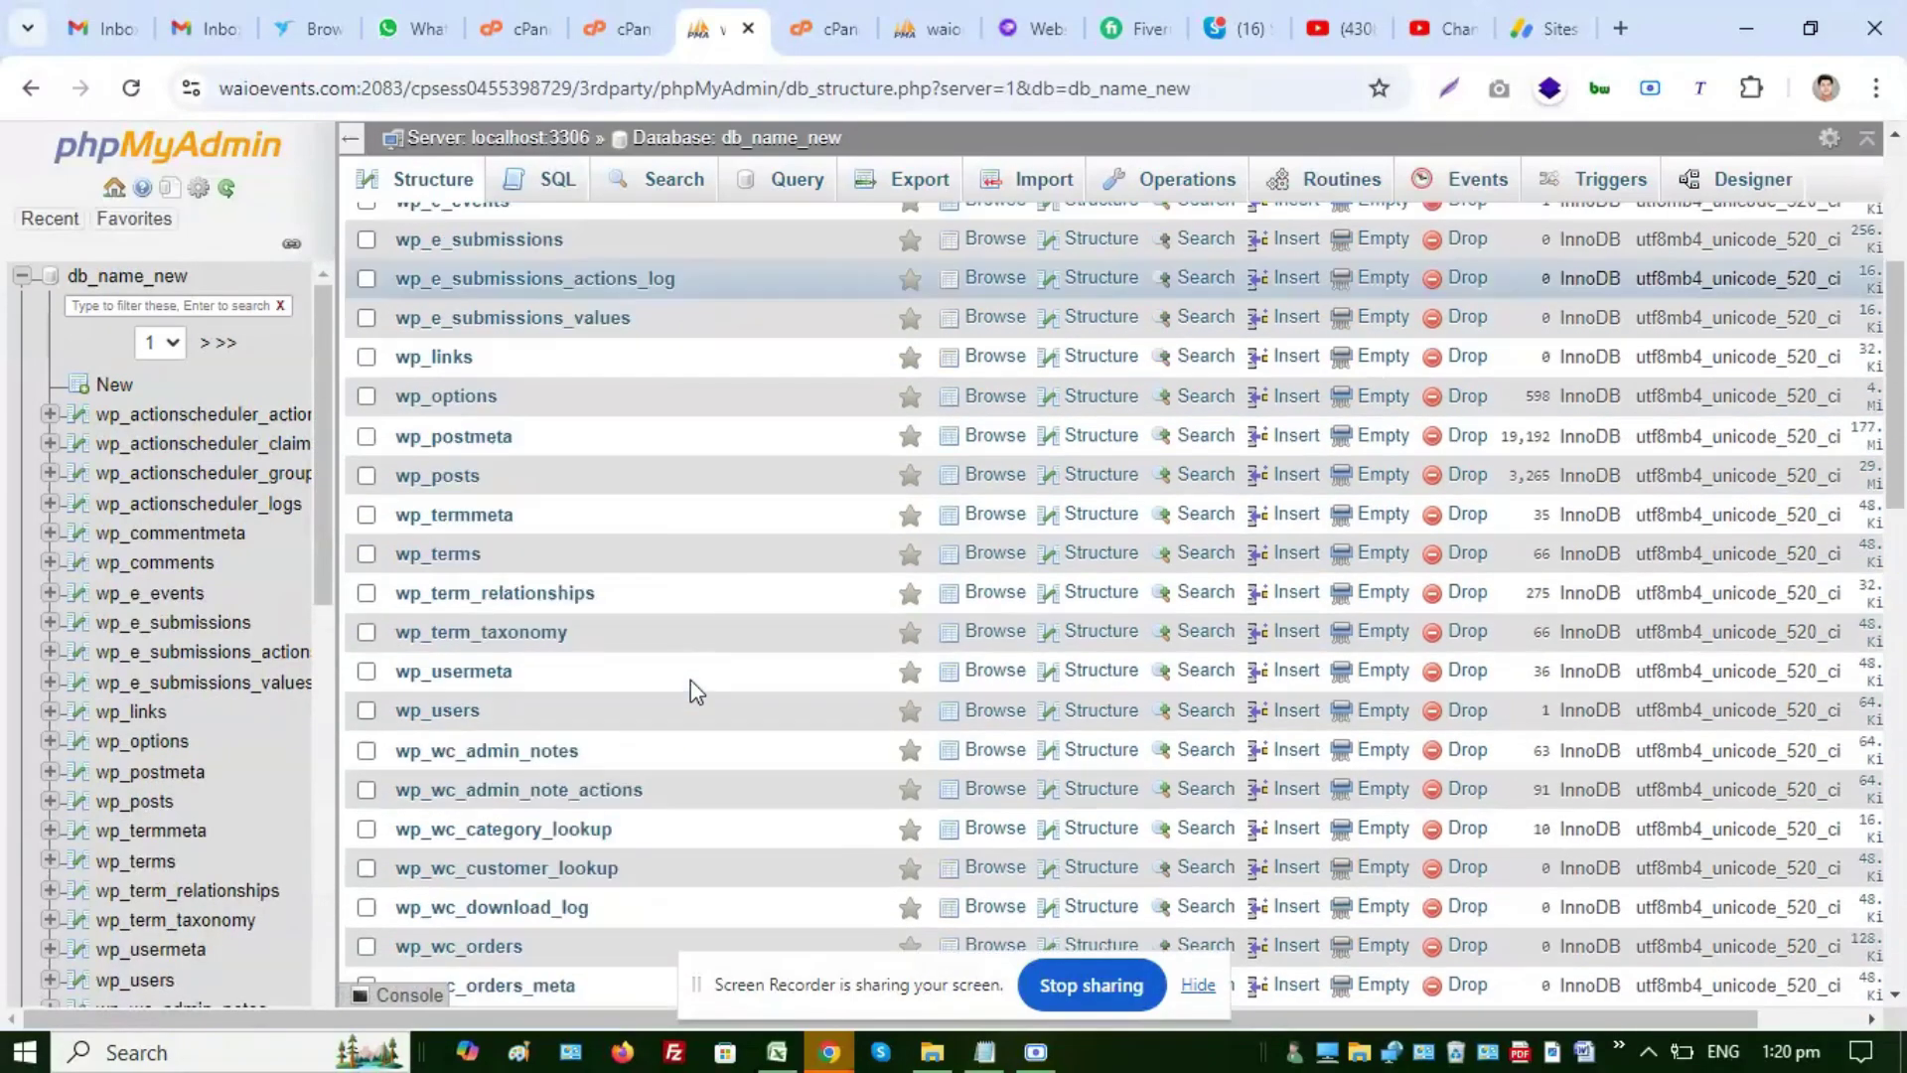
scroll(964, 506, "up", 6)
scroll(964, 507, "up", 1)
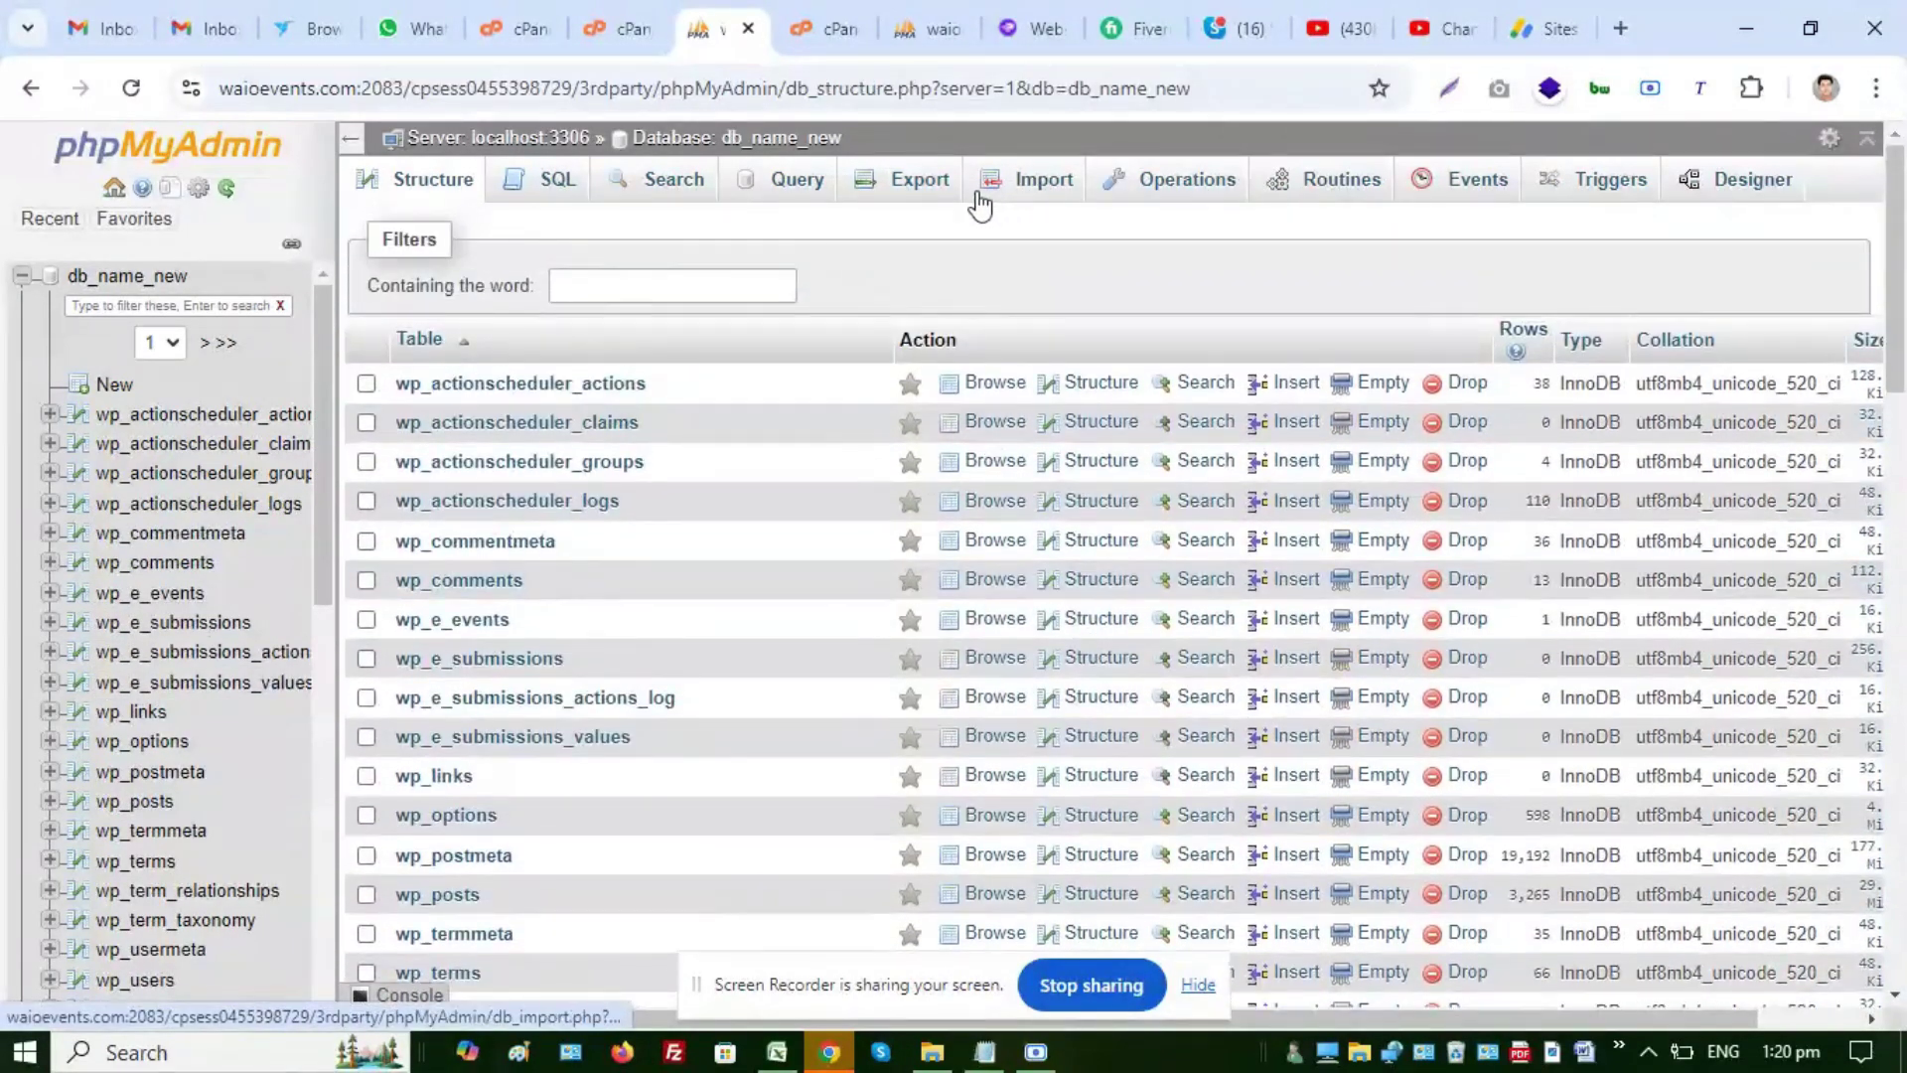
left_click(929, 191)
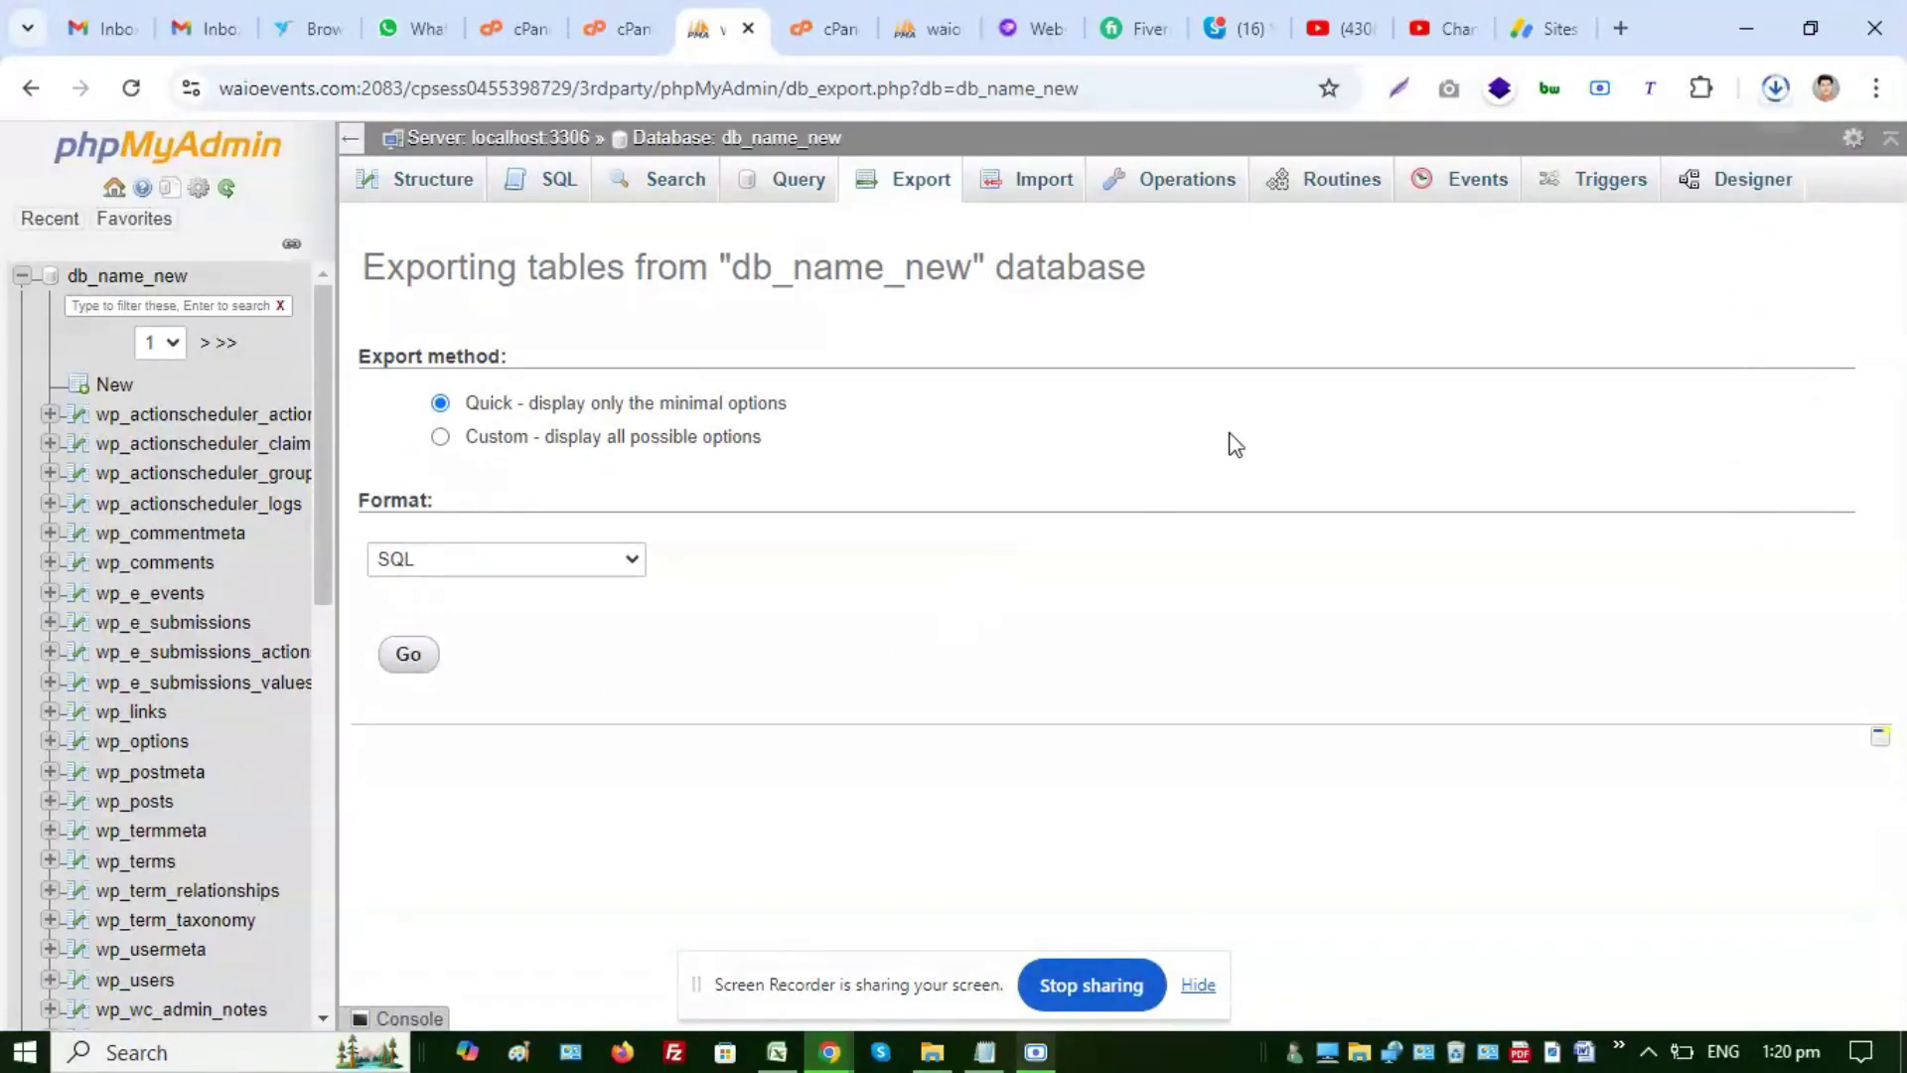
Return to the File Manager and close the compression results
left_click(626, 28)
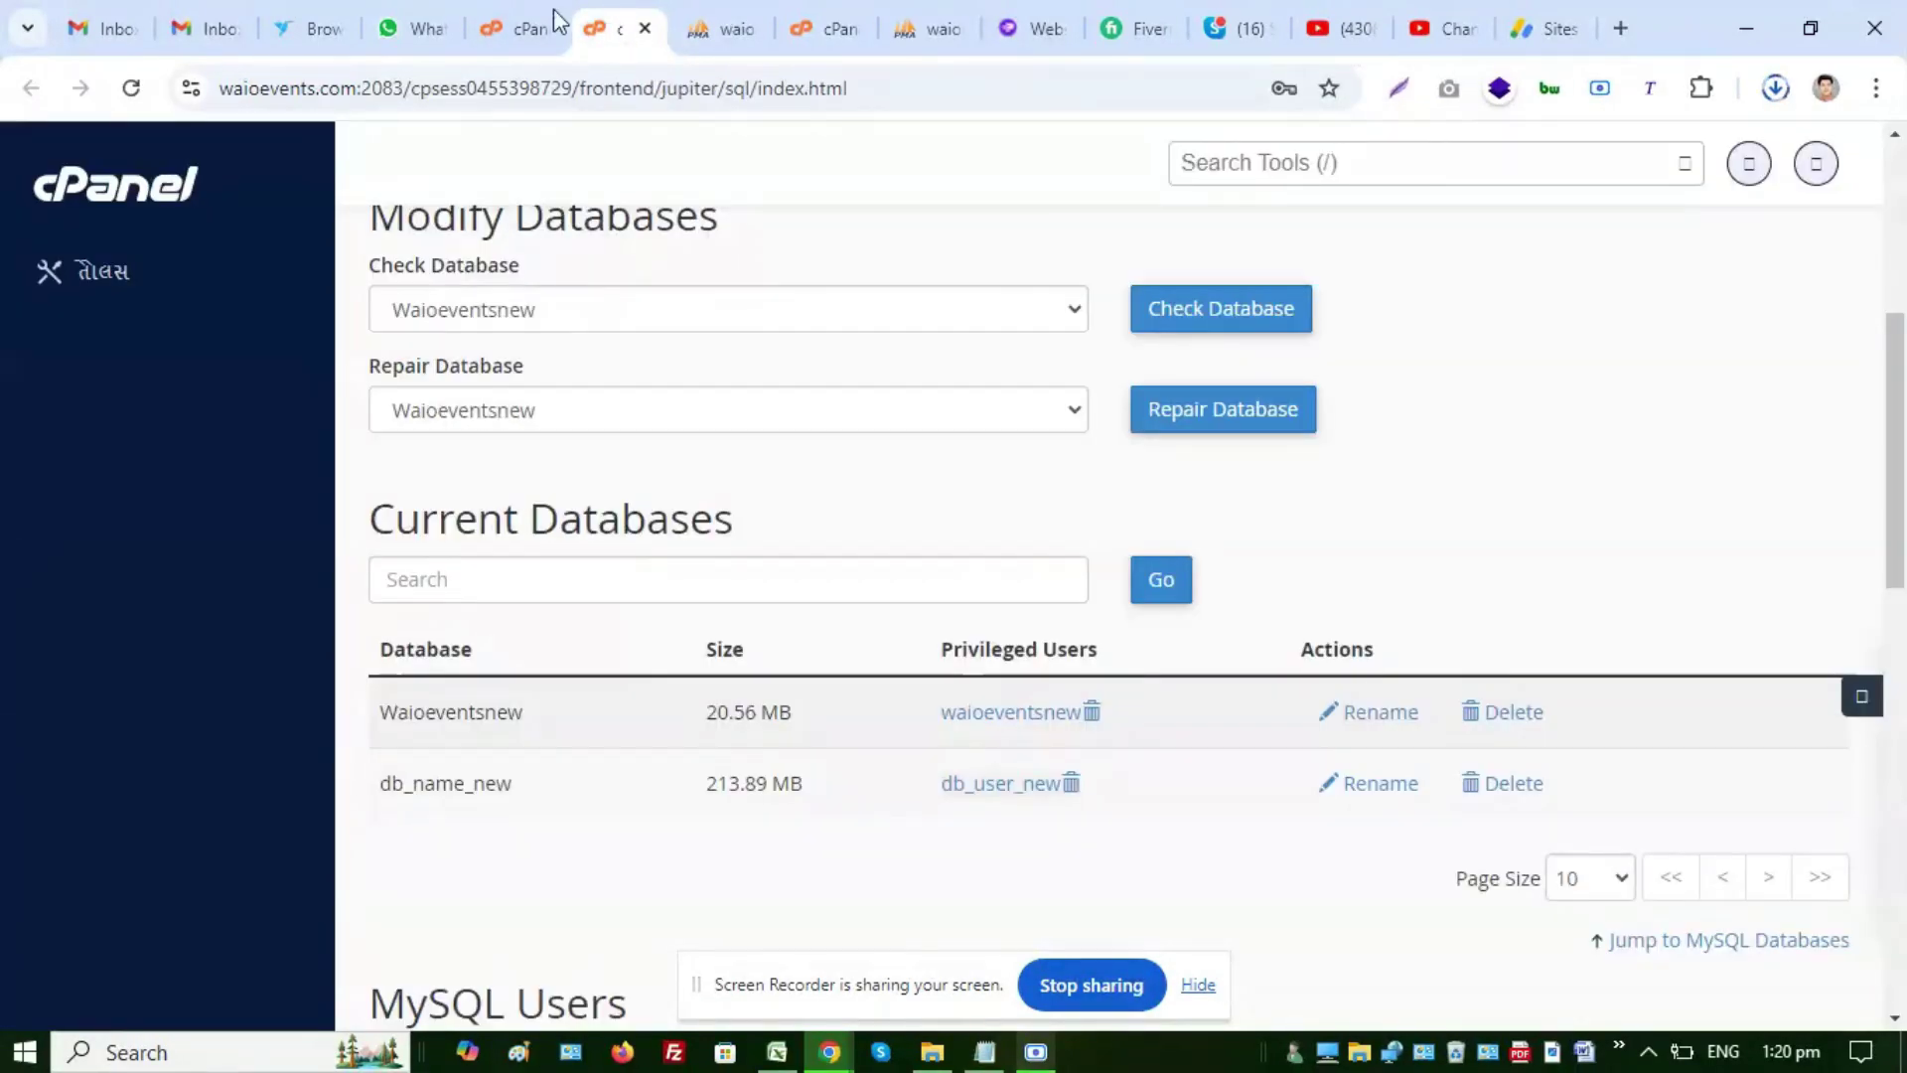
left_click(506, 28)
scroll(942, 584, "up", 2)
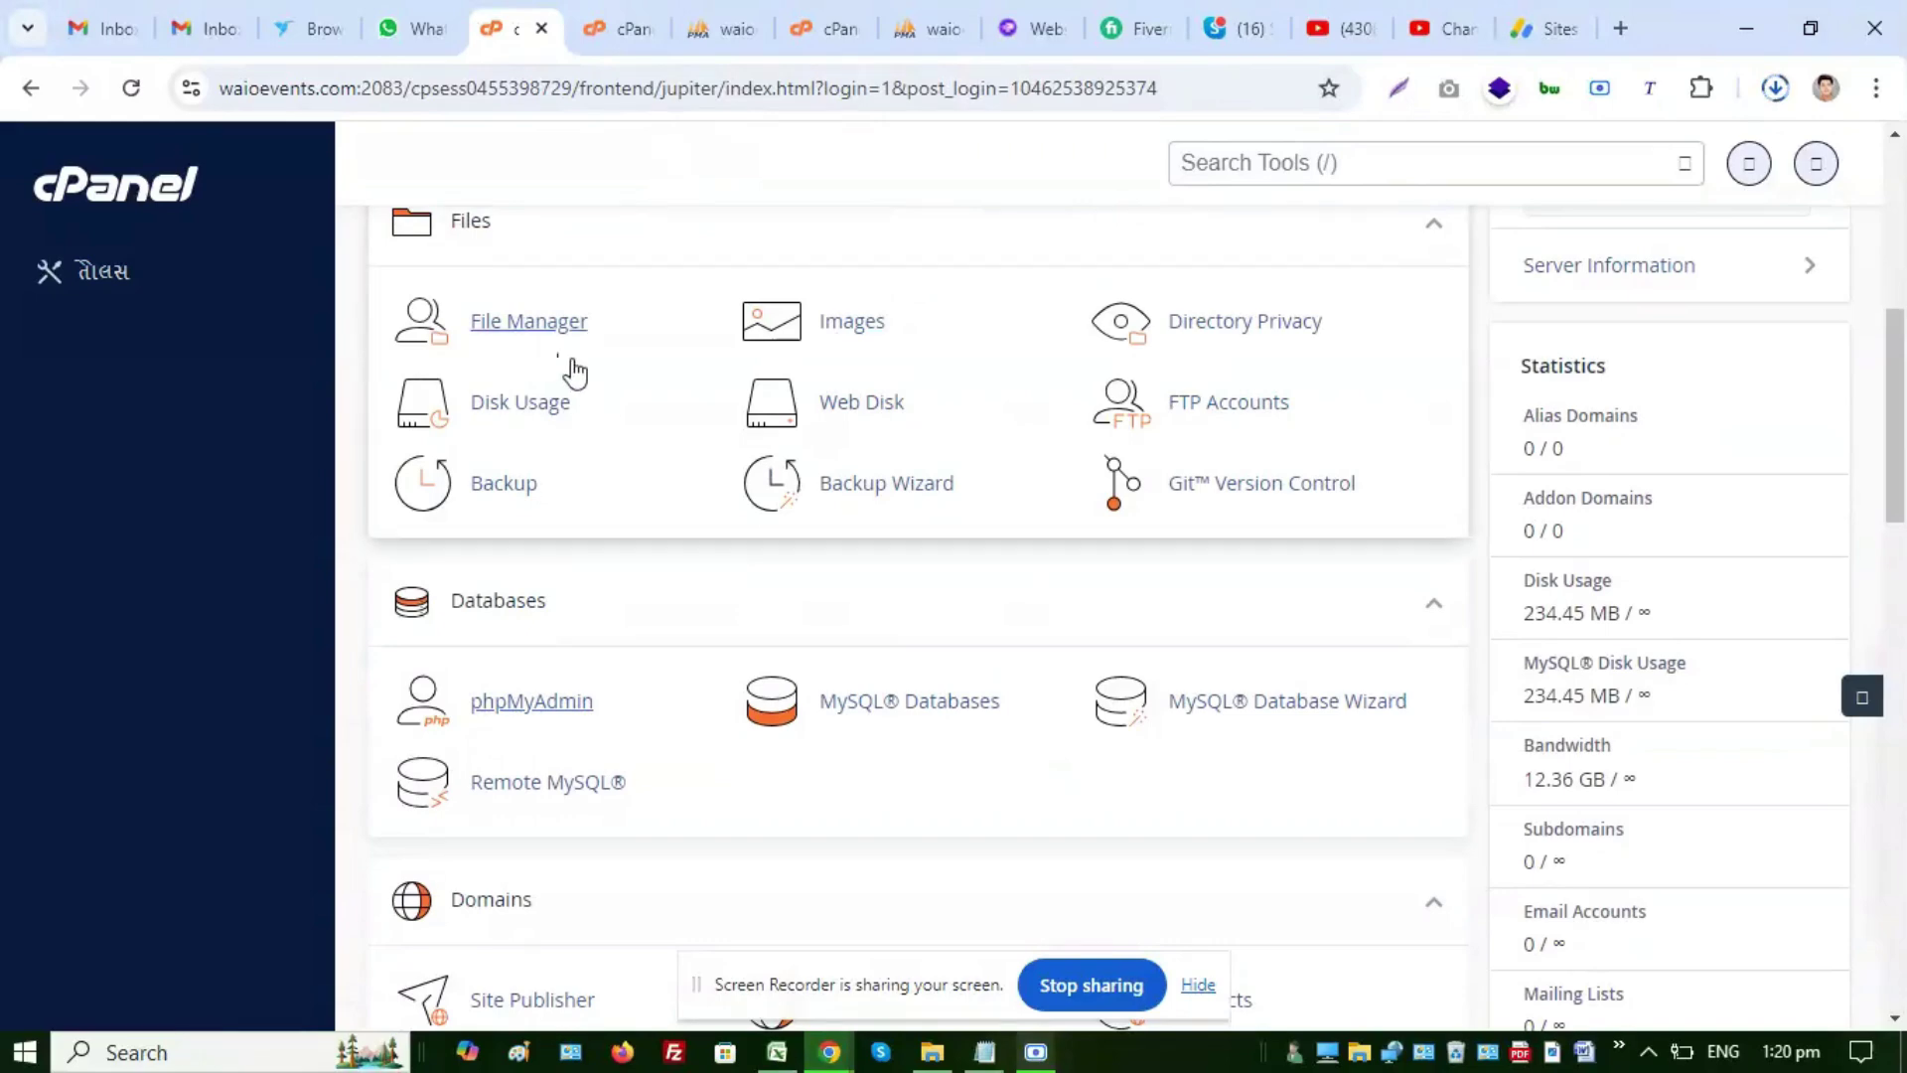
left_click(852, 24)
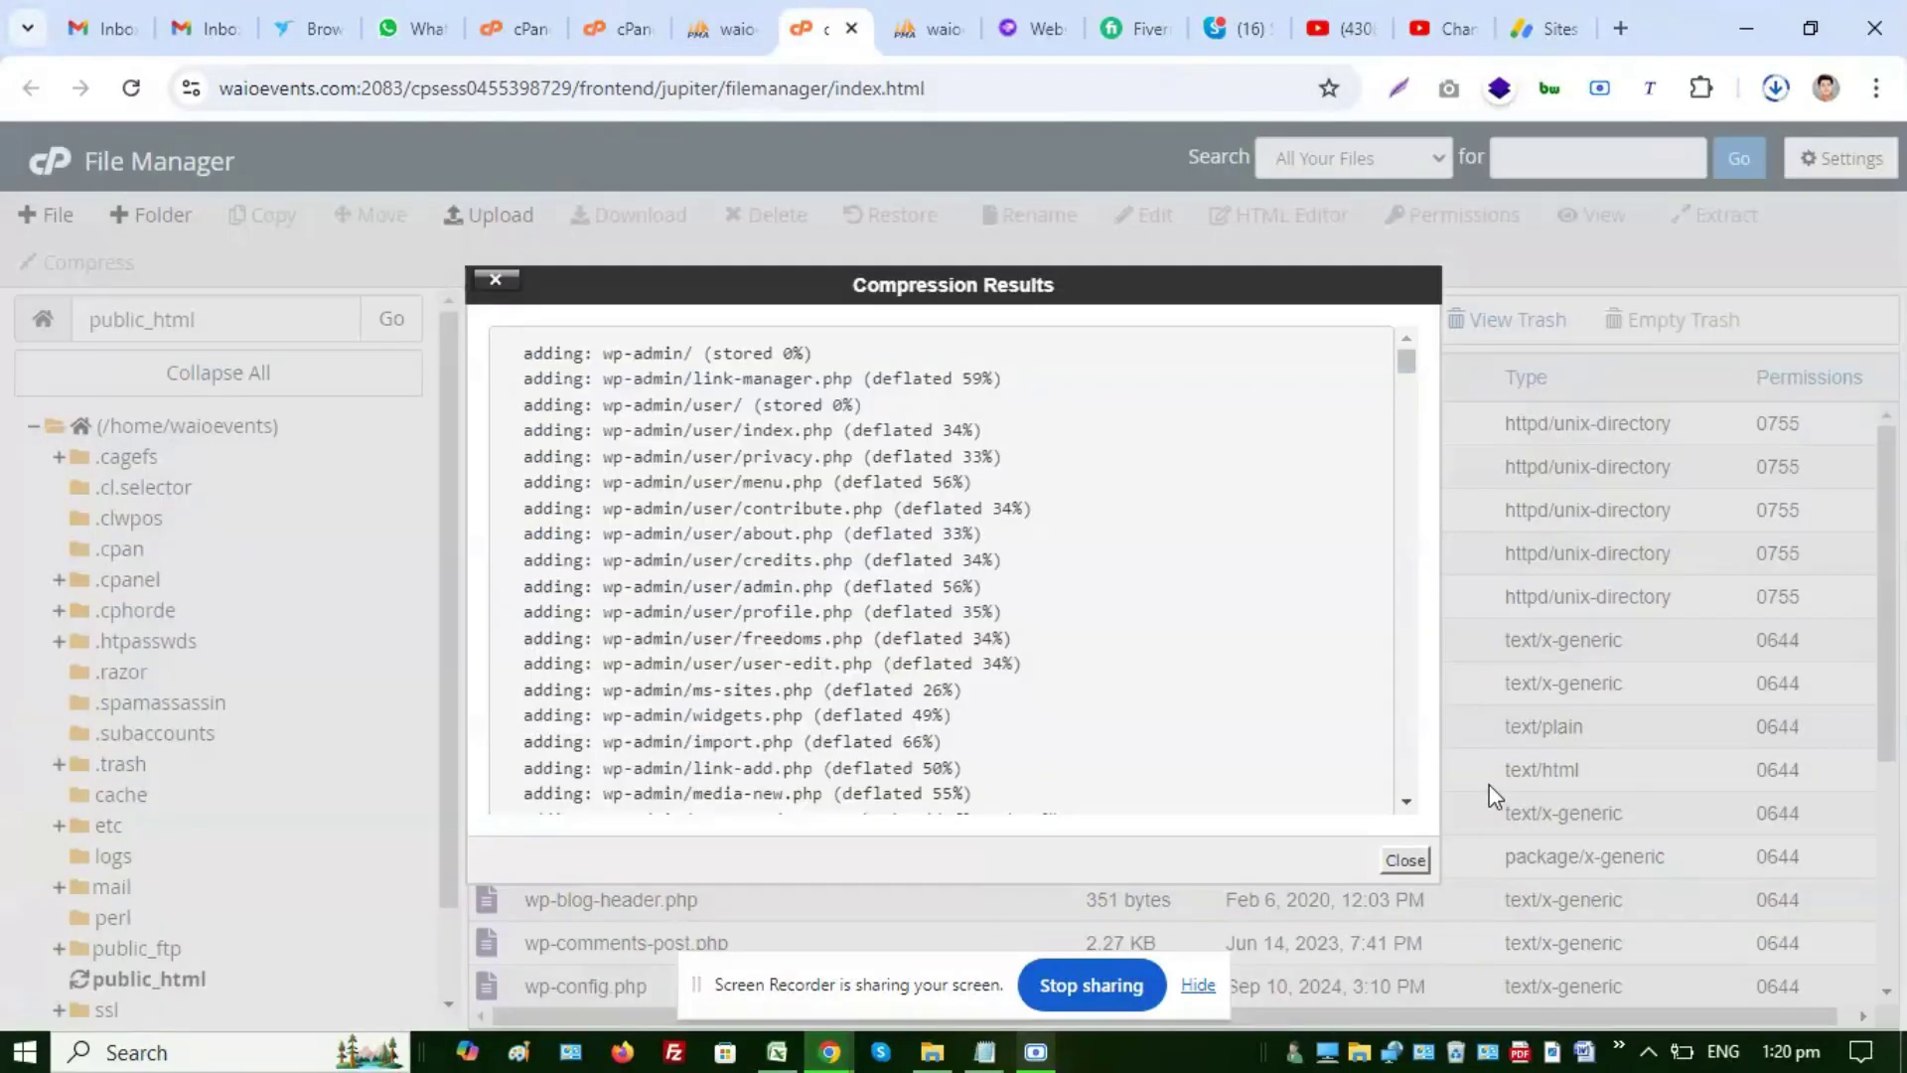
left_click(1405, 860)
Find the wp-admin.zip archive in public_html and show its download option without starting a download
scroll(696, 676, "down", 3)
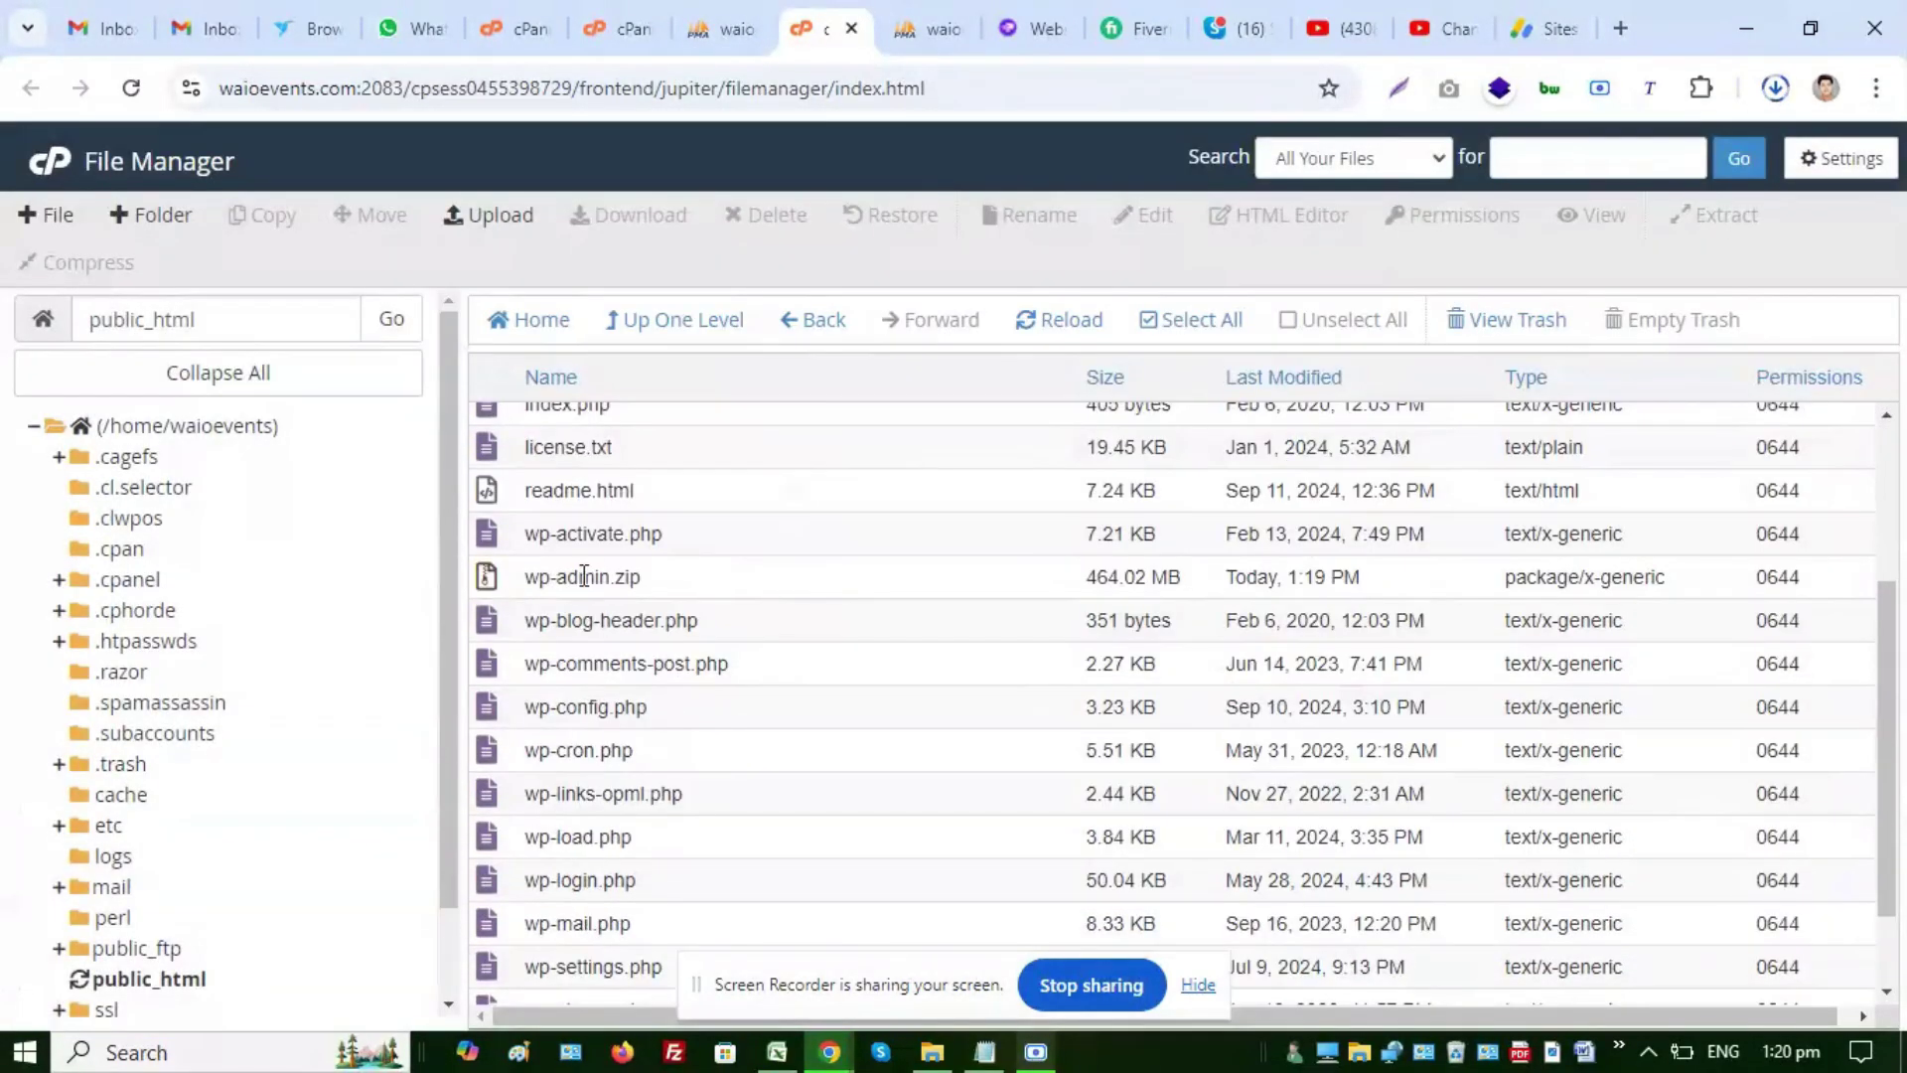
left_click(514, 590)
right_click(513, 589)
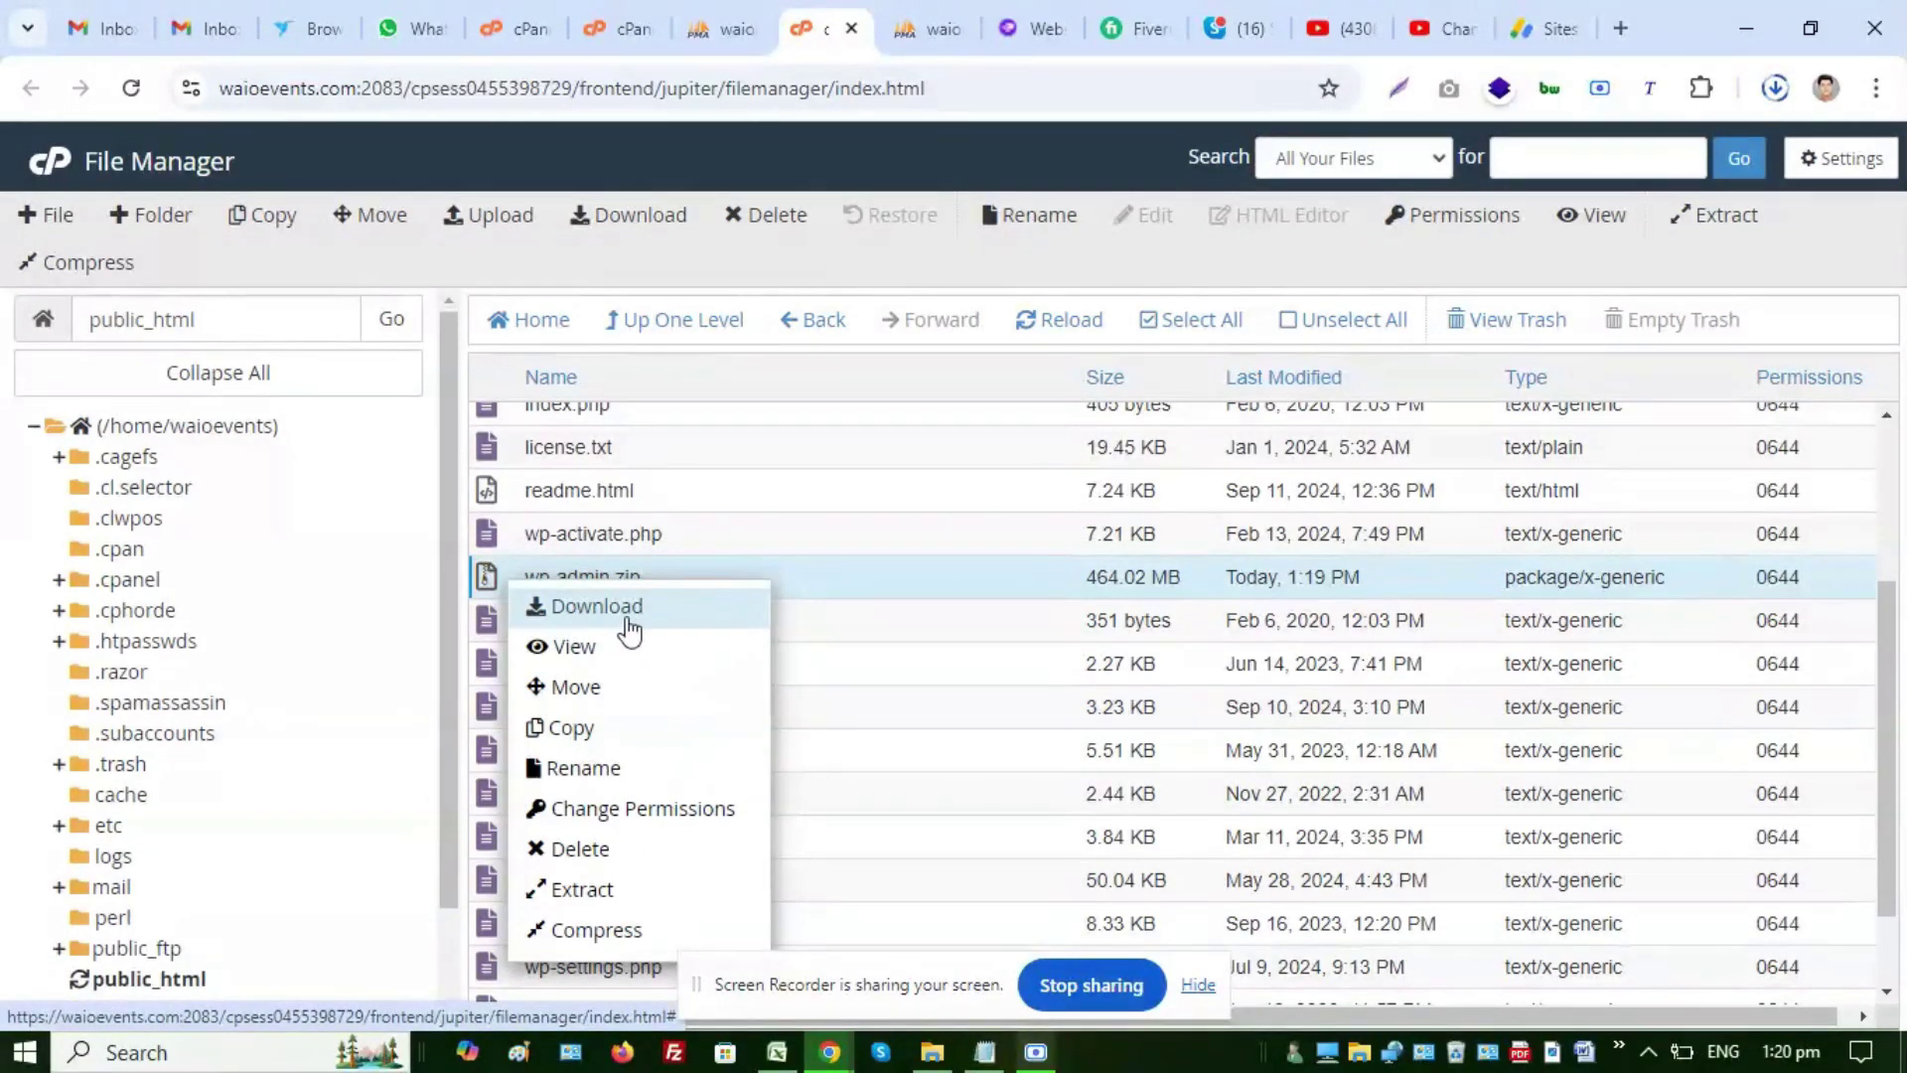
left_click(363, 552)
scroll(334, 820, "down", 1)
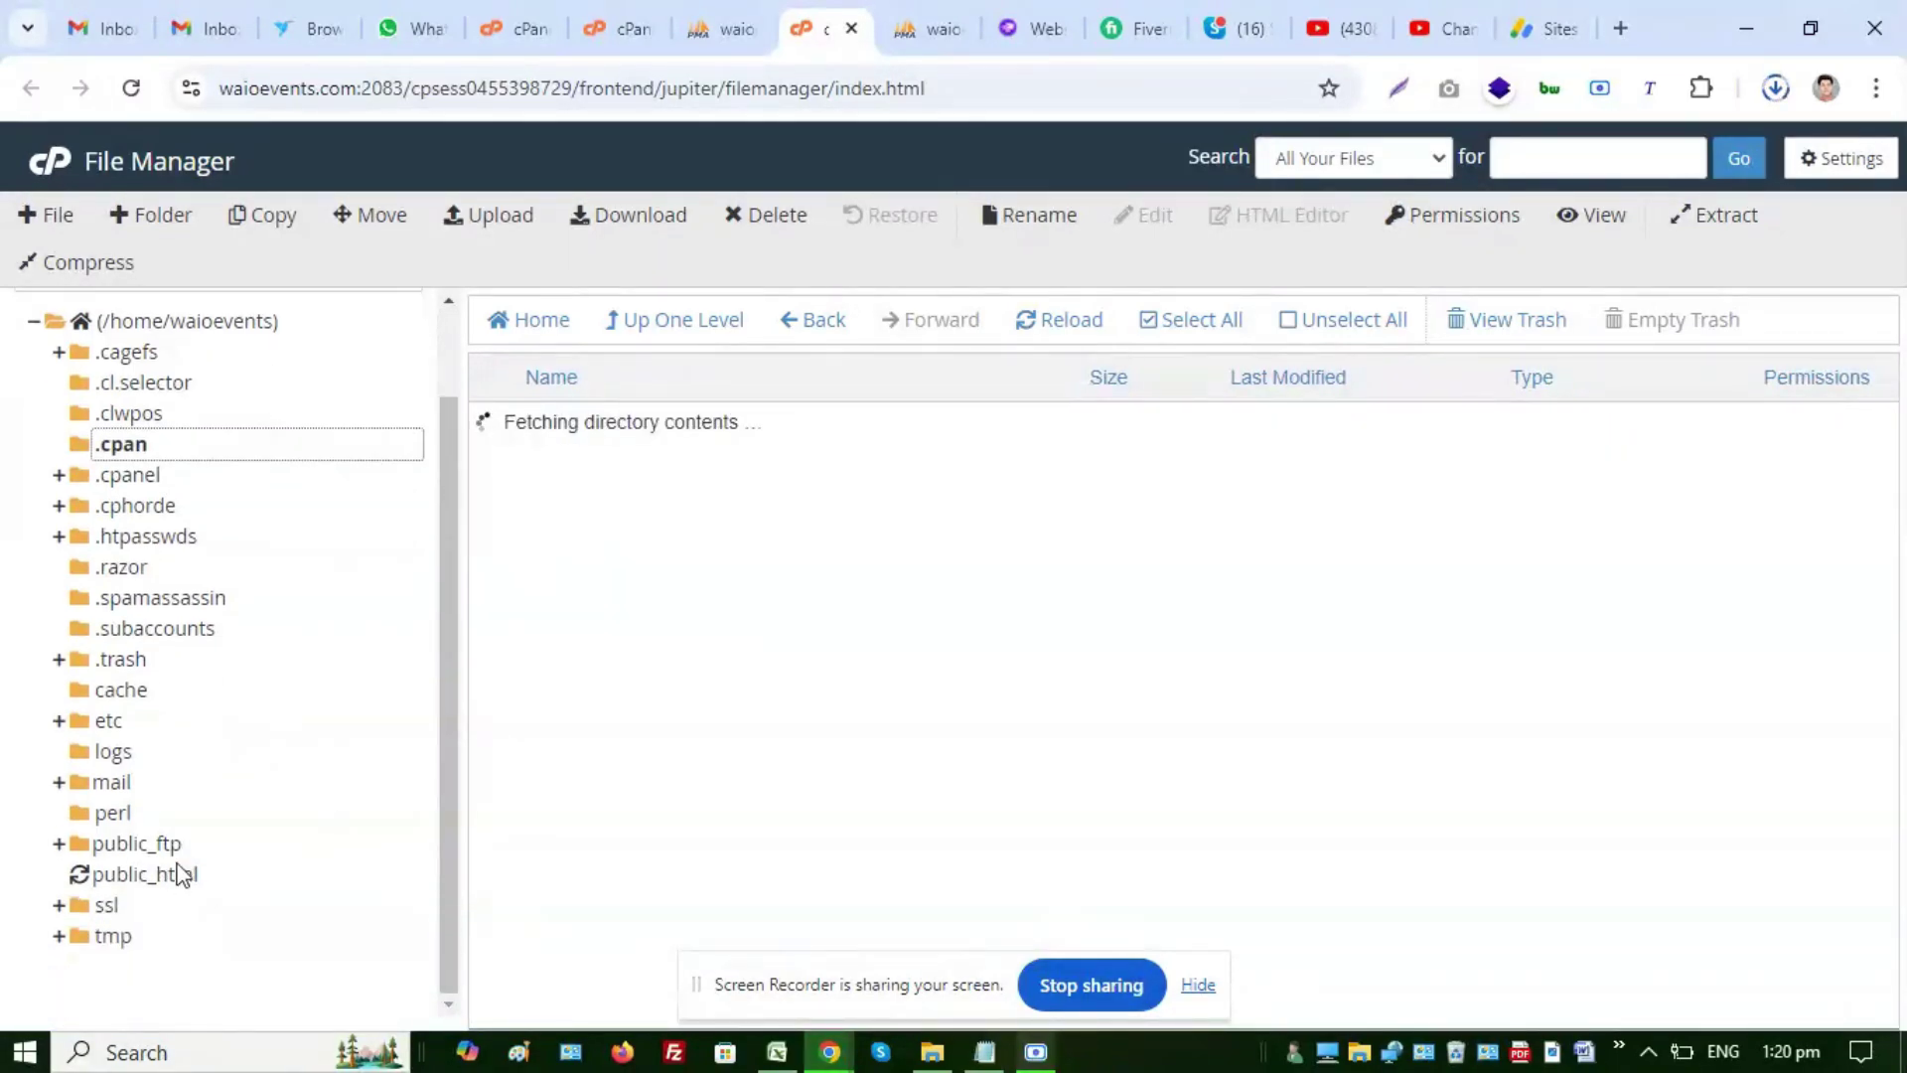
Switch to Notepad, review the transfer notes on uploading the file backup and unzipping it, and minimize the window
left_click(984, 1052)
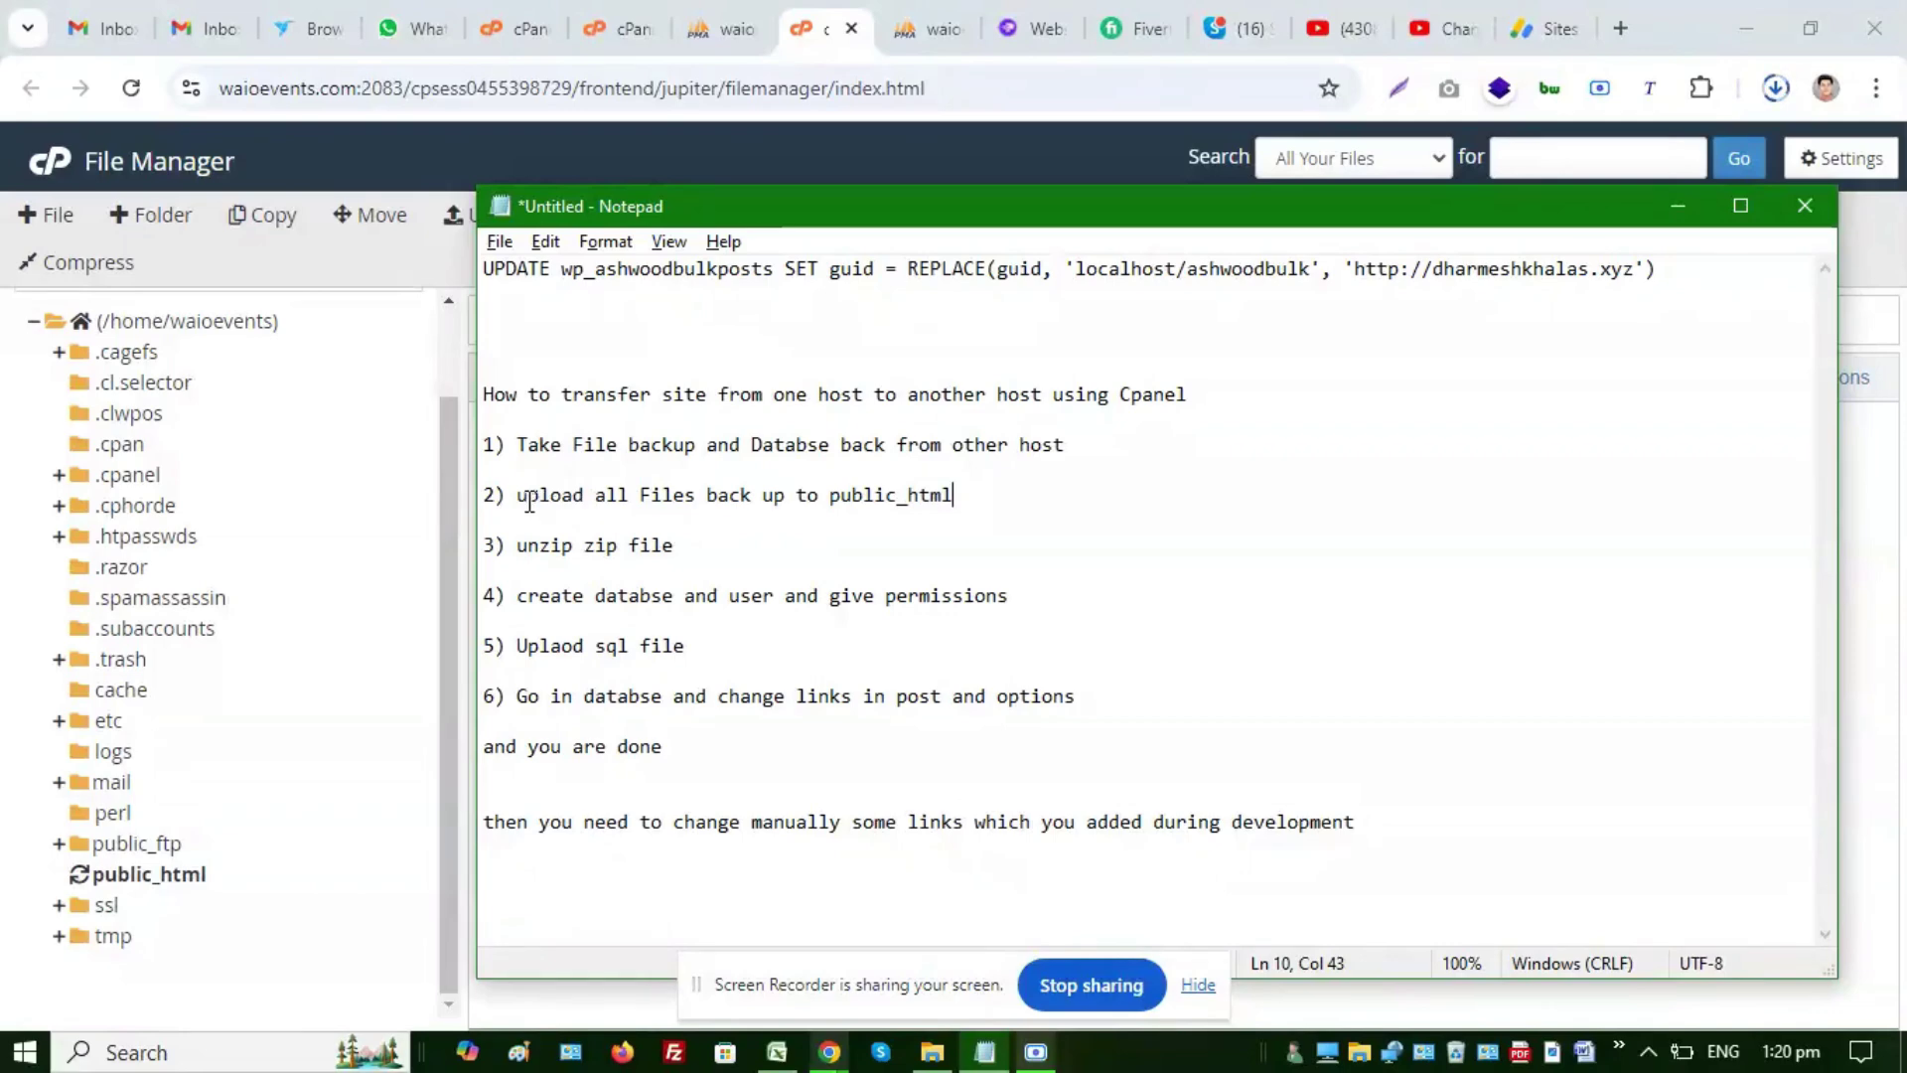
mouse_move(529, 503)
left_mouse_down()
mouse_move(1017, 511)
mouse_move(518, 493)
left_mouse_up()
left_click(1051, 507)
left_click(964, 555)
left_click(1677, 206)
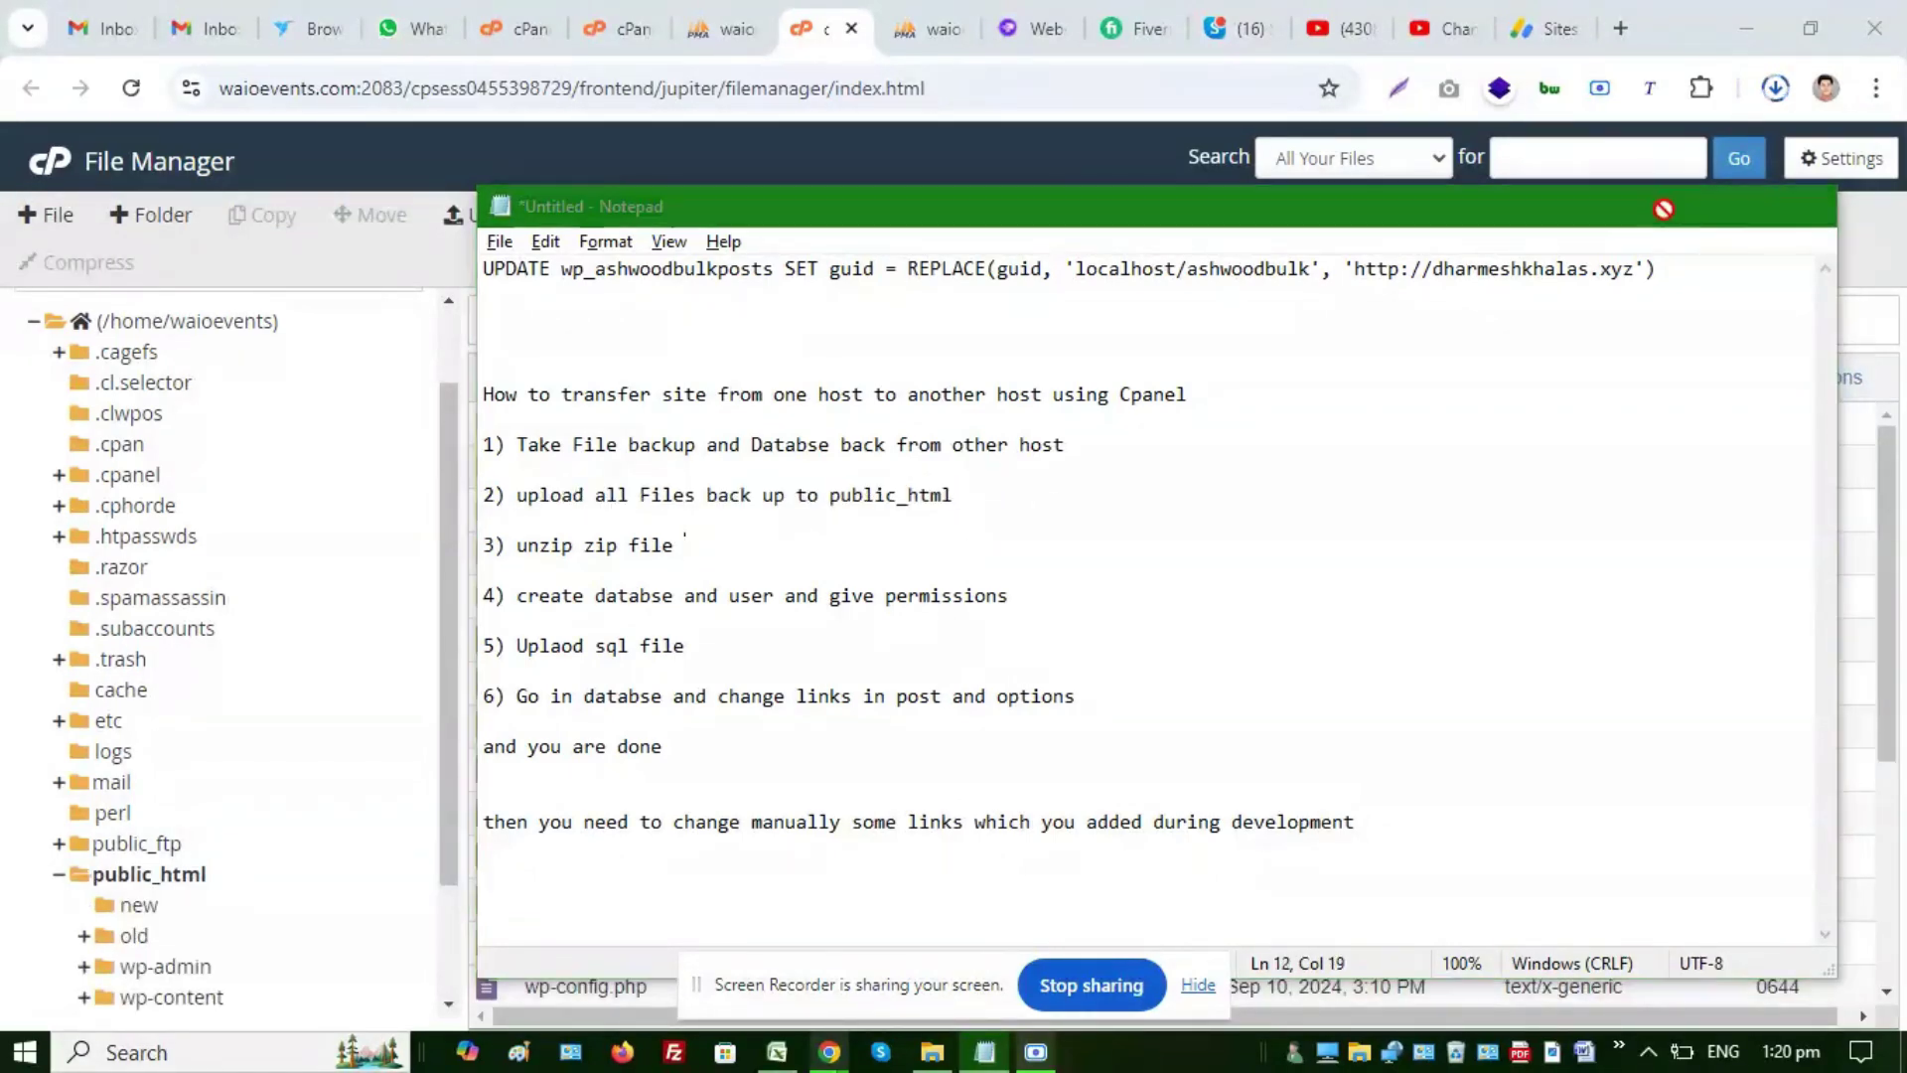
Reopen the File Manager from the cPanel tools and open the public_html folder
scroll(199, 789, "down", 5)
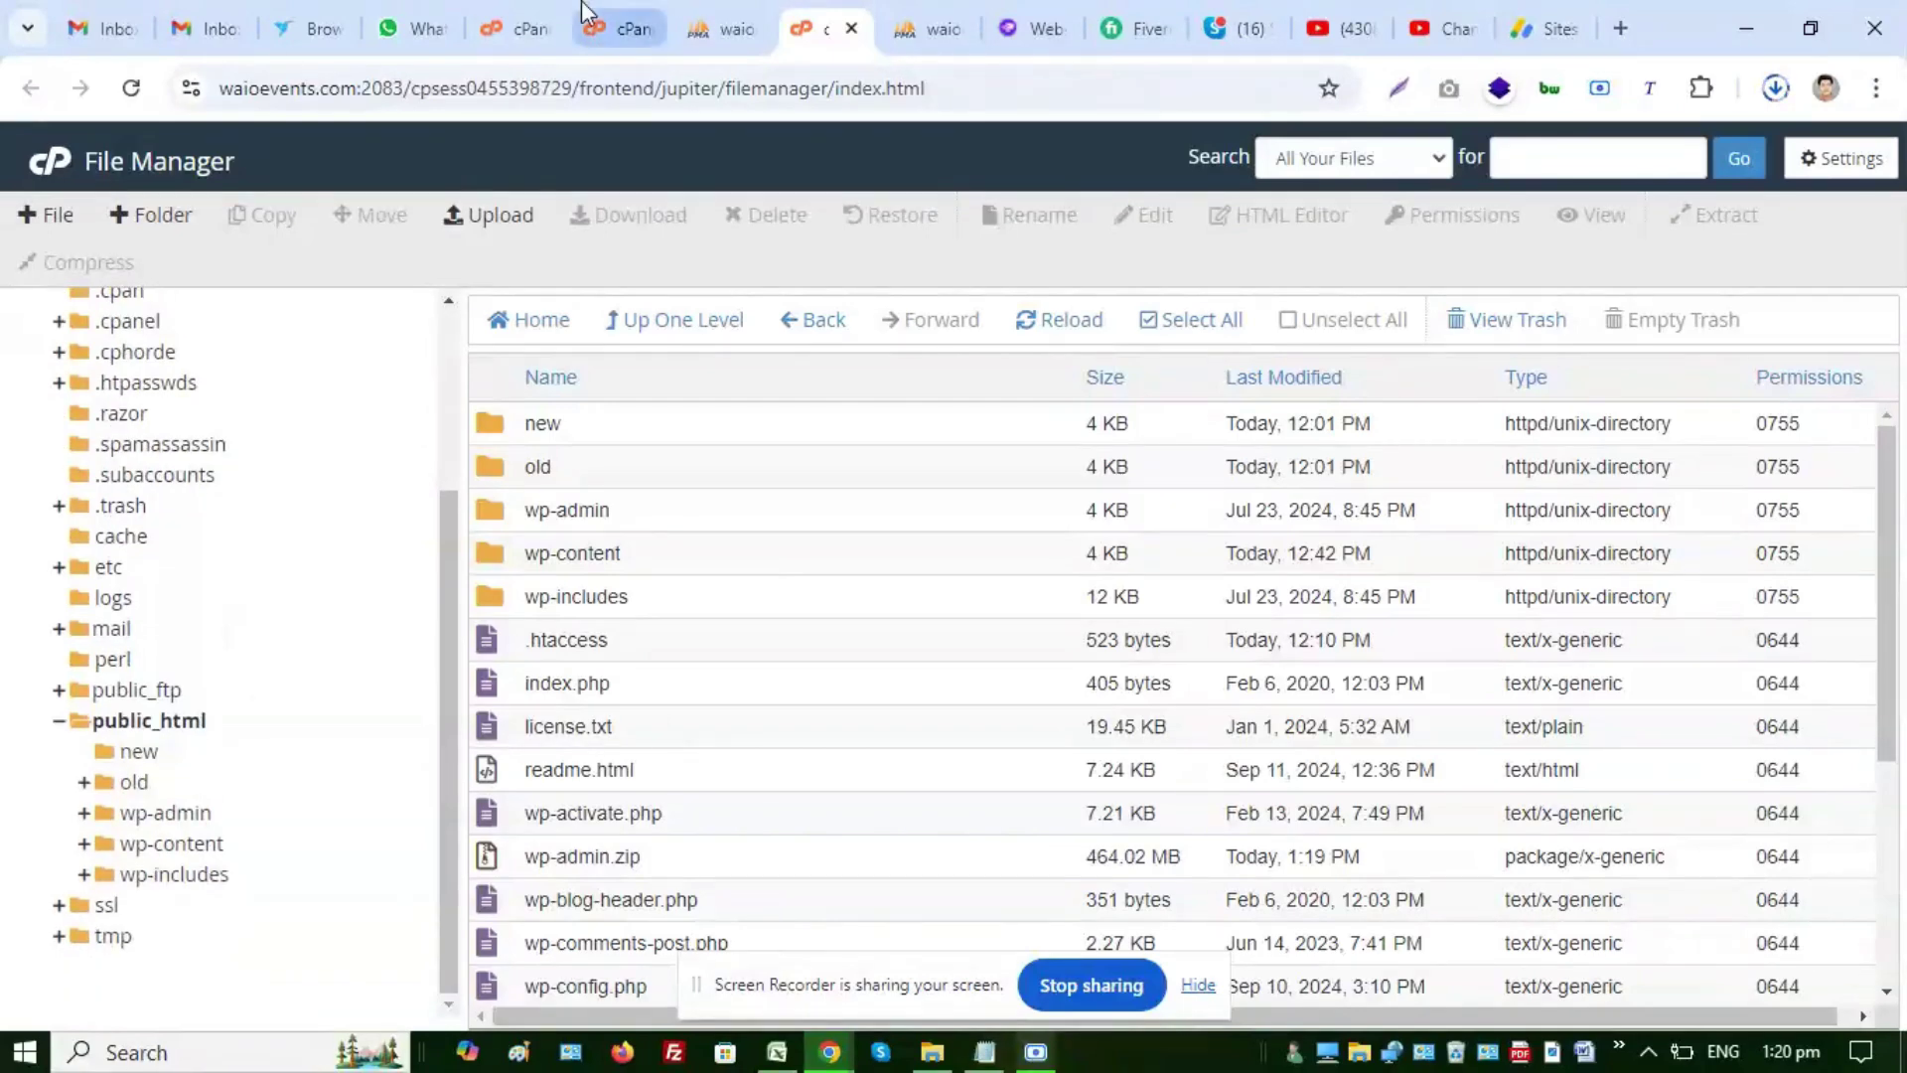
left_click(618, 22)
left_click(518, 14)
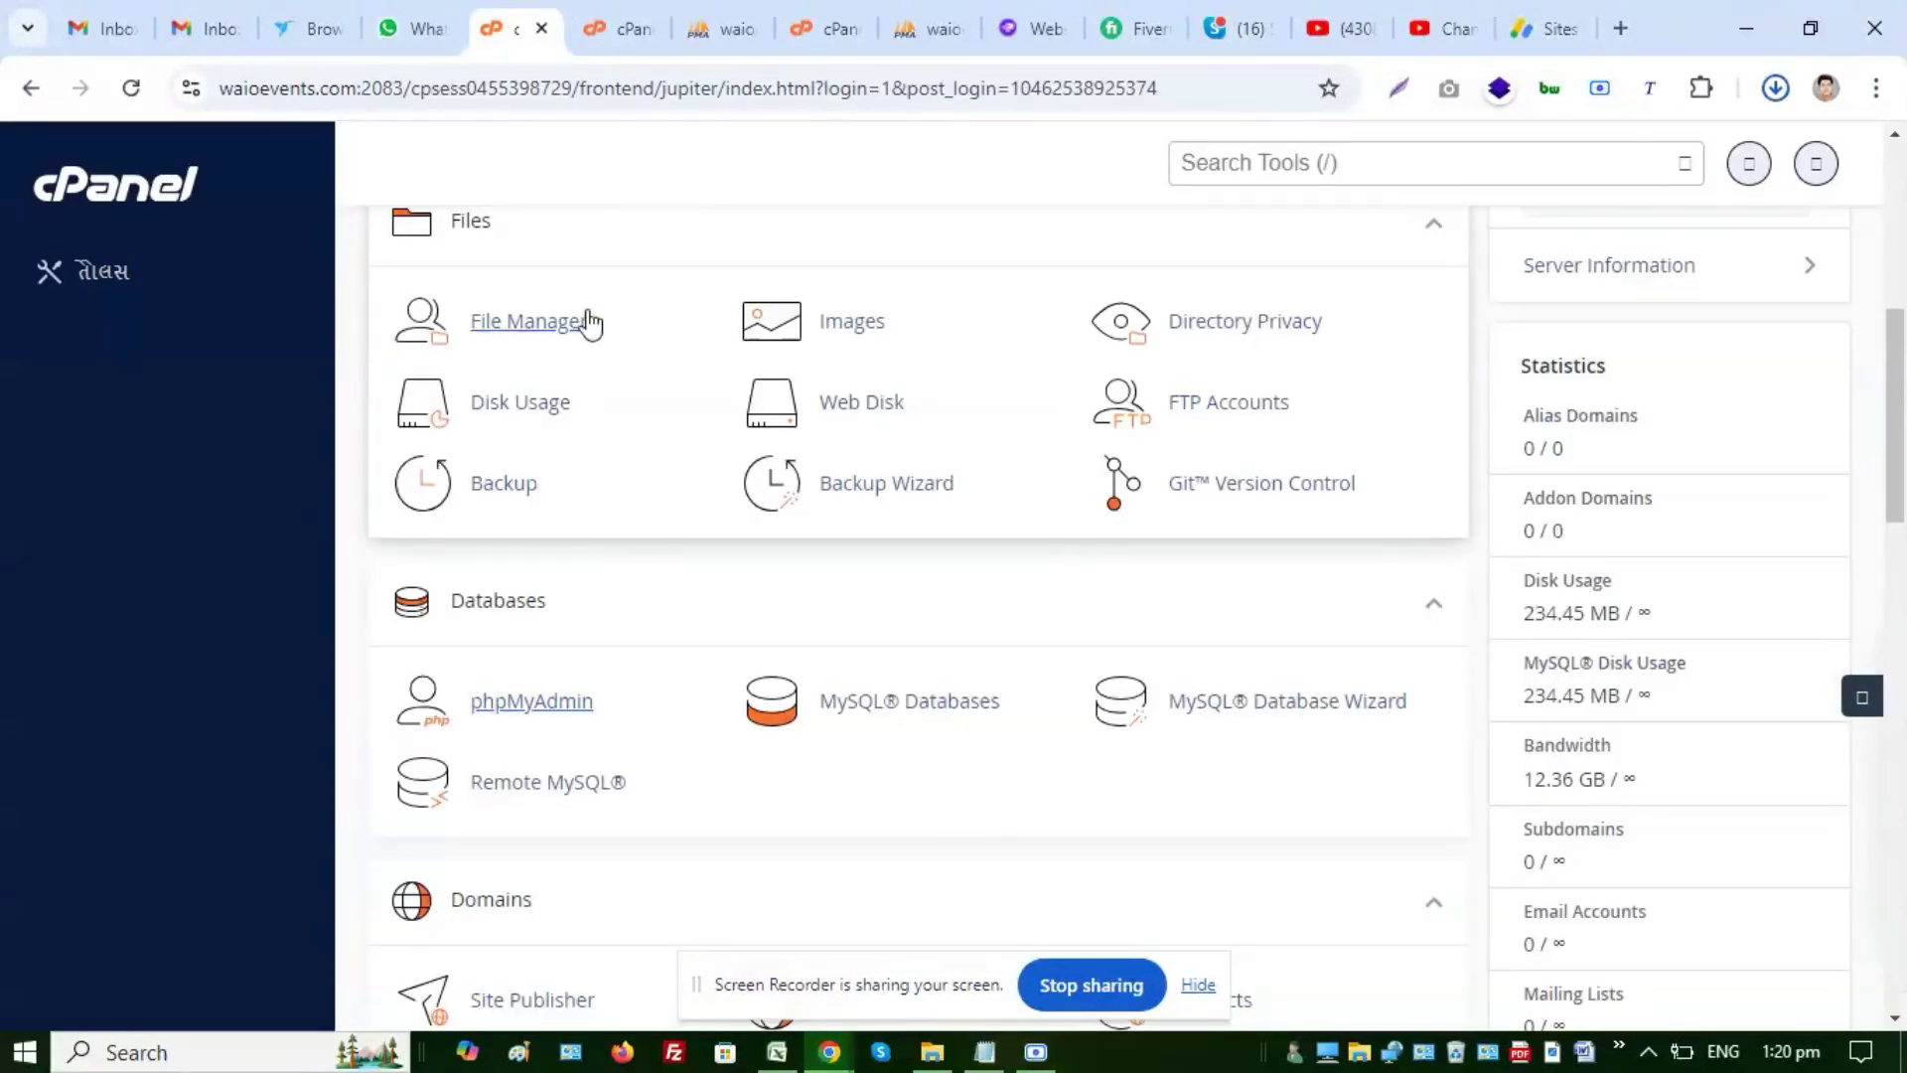
left_click(494, 323)
scroll(676, 596, "down", 3)
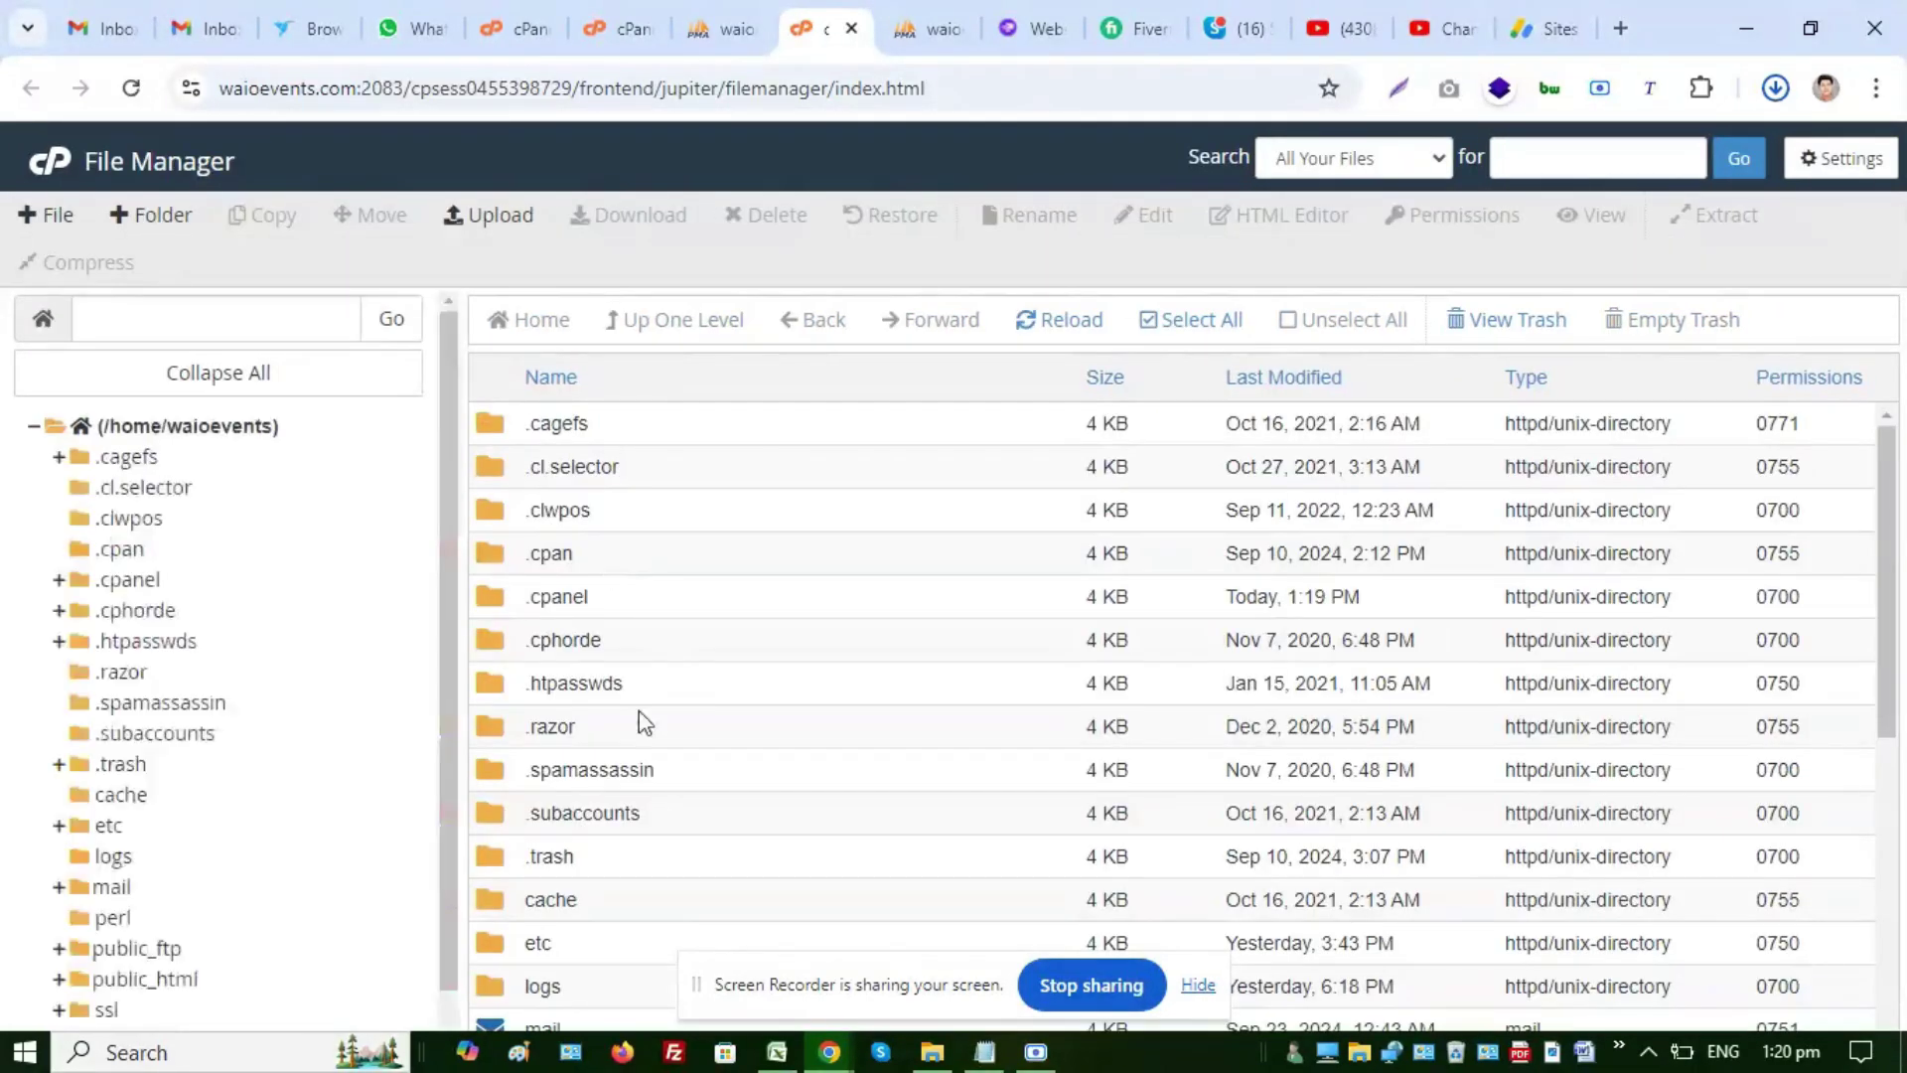
scroll(640, 711, "down", 7)
double_click(492, 558)
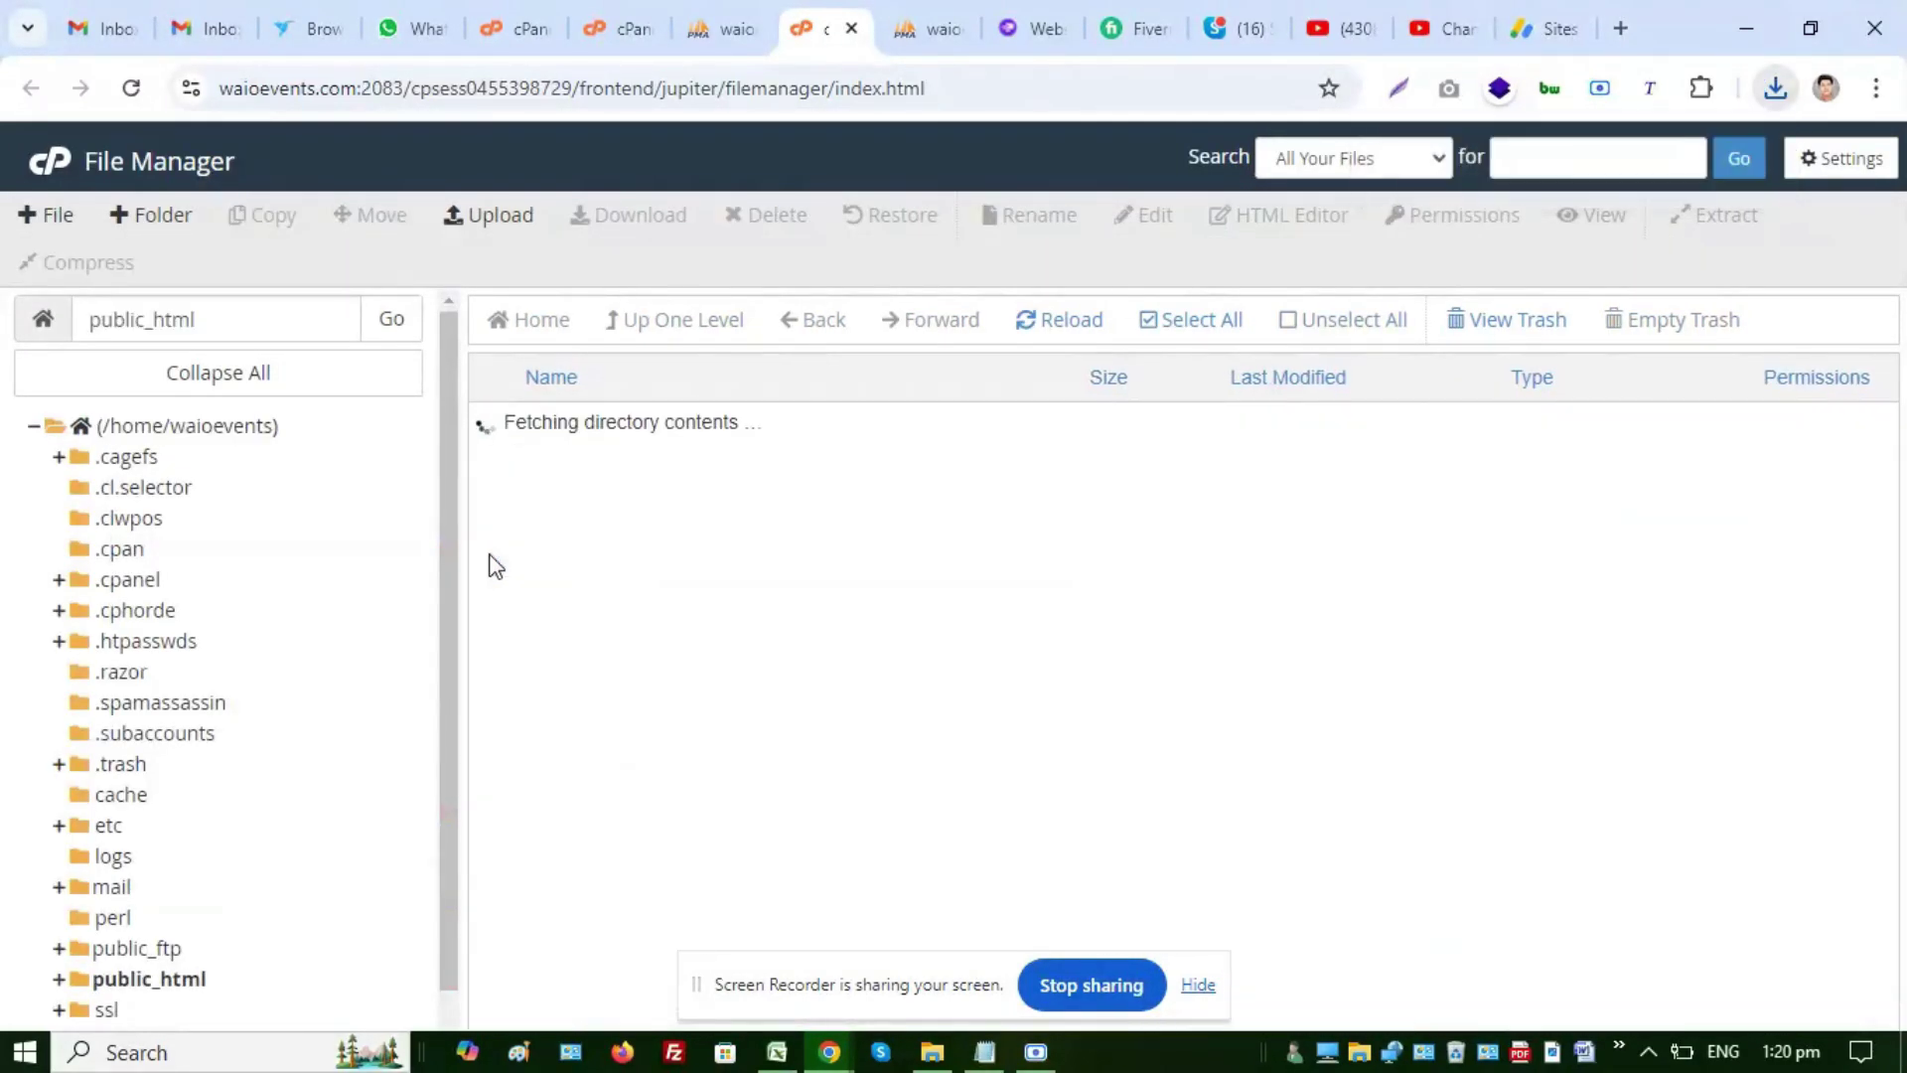
scroll(722, 673, "down", 2)
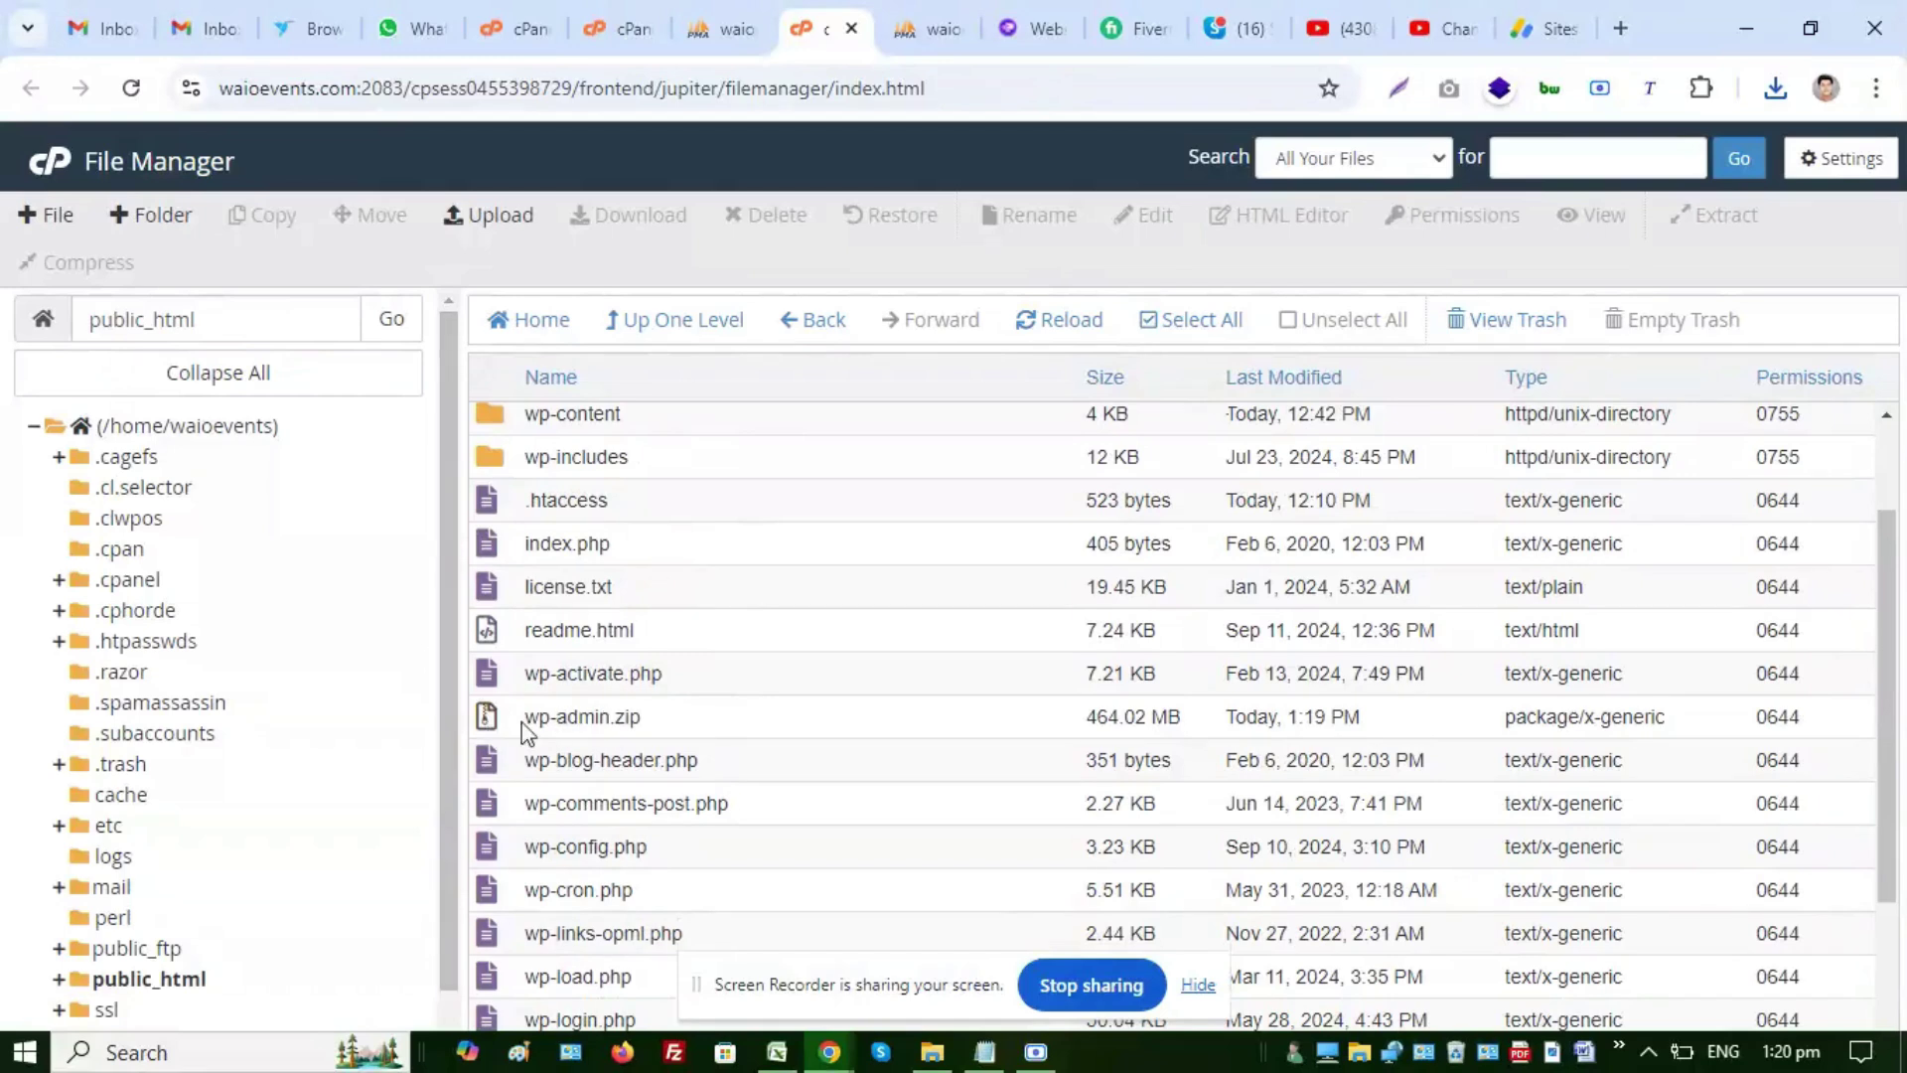
Open the upload page for public_html, browse the Downloads folder for a file, and leave without uploading
left_click(473, 219)
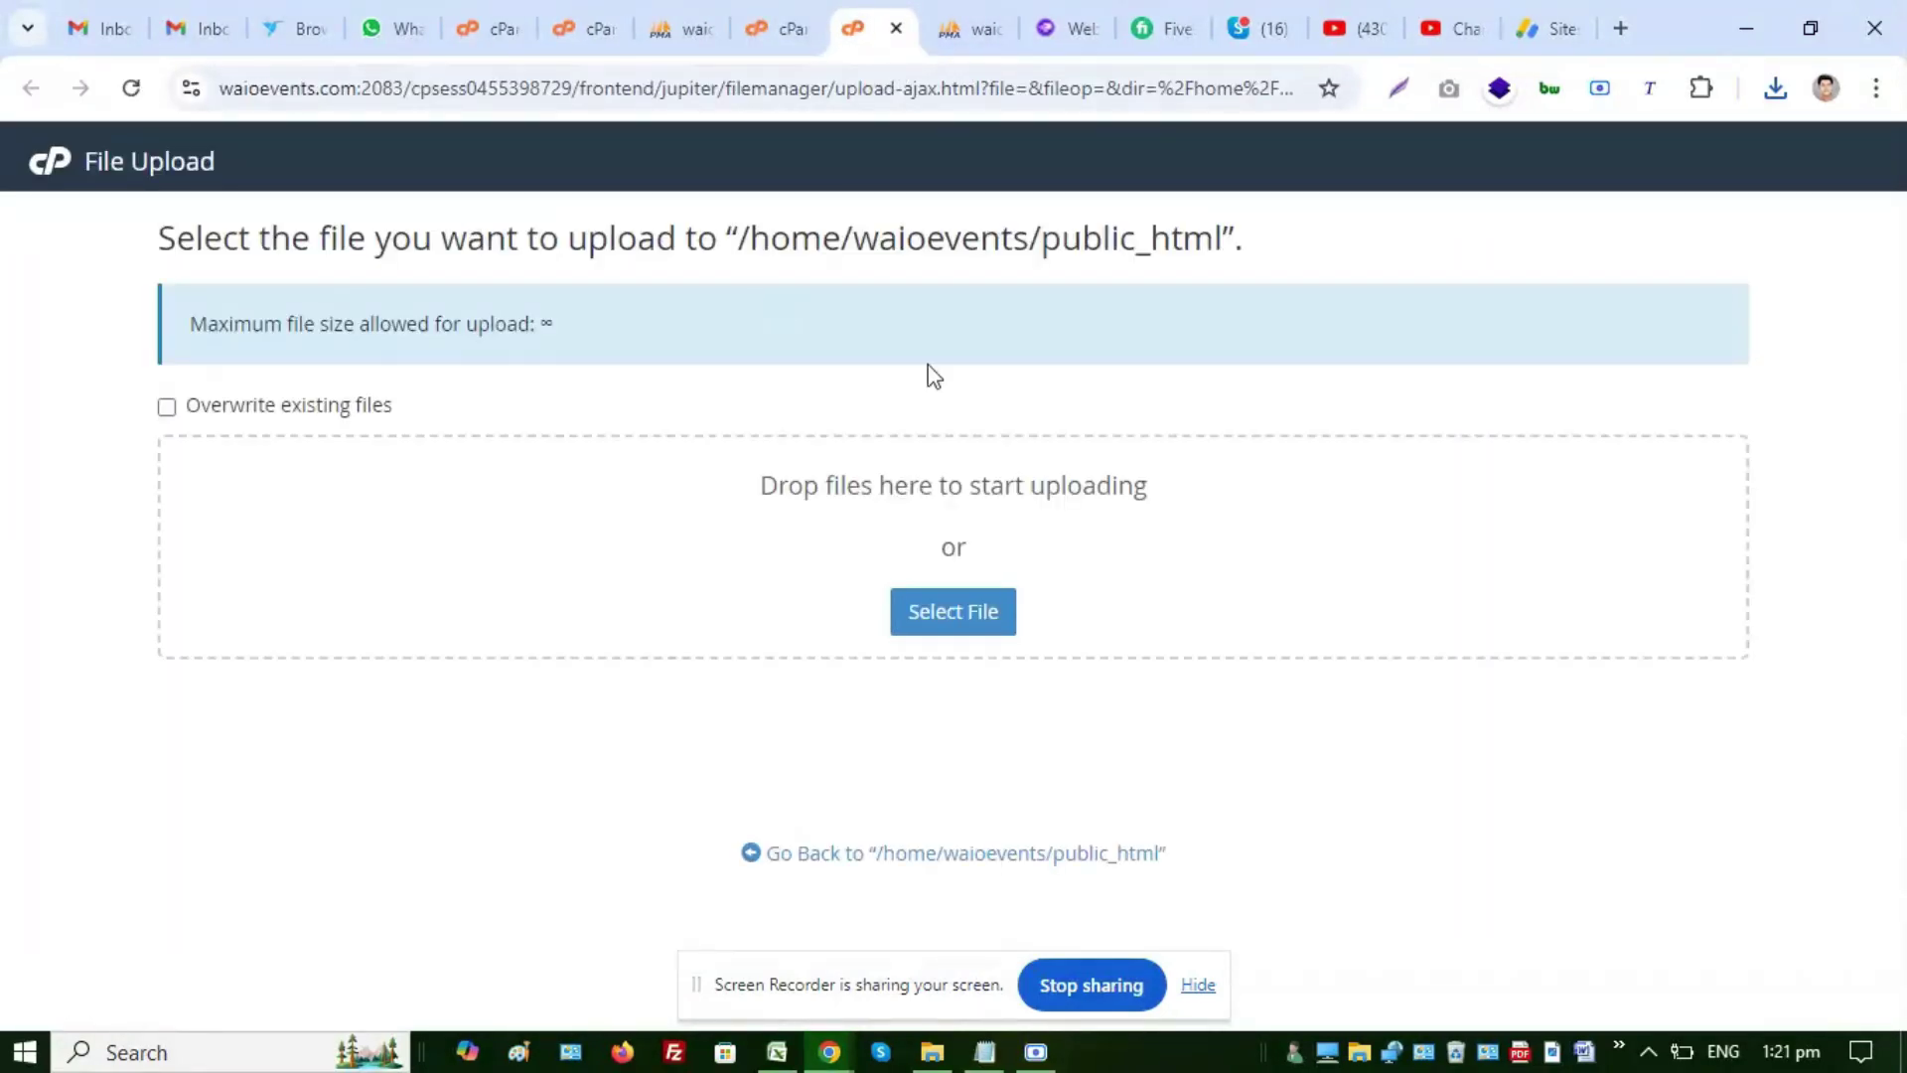
left_click(935, 620)
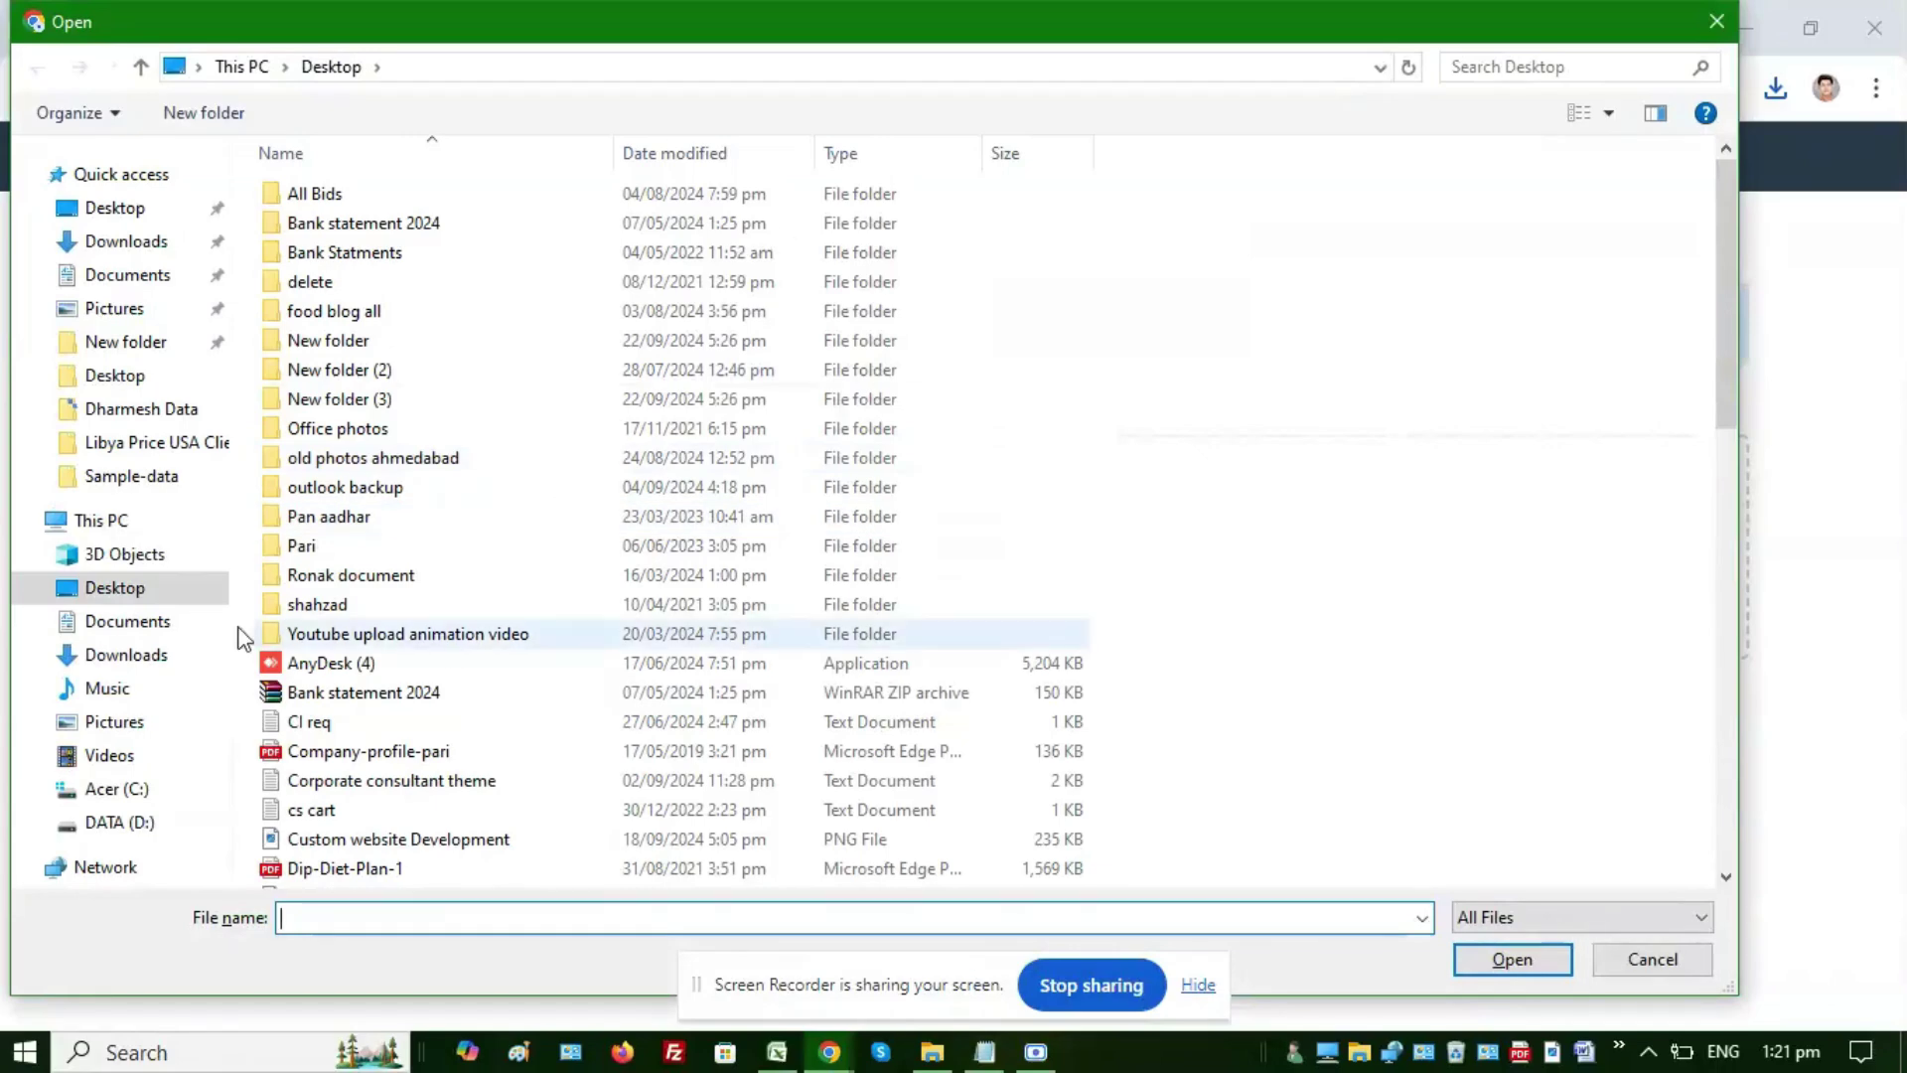
left_click(121, 655)
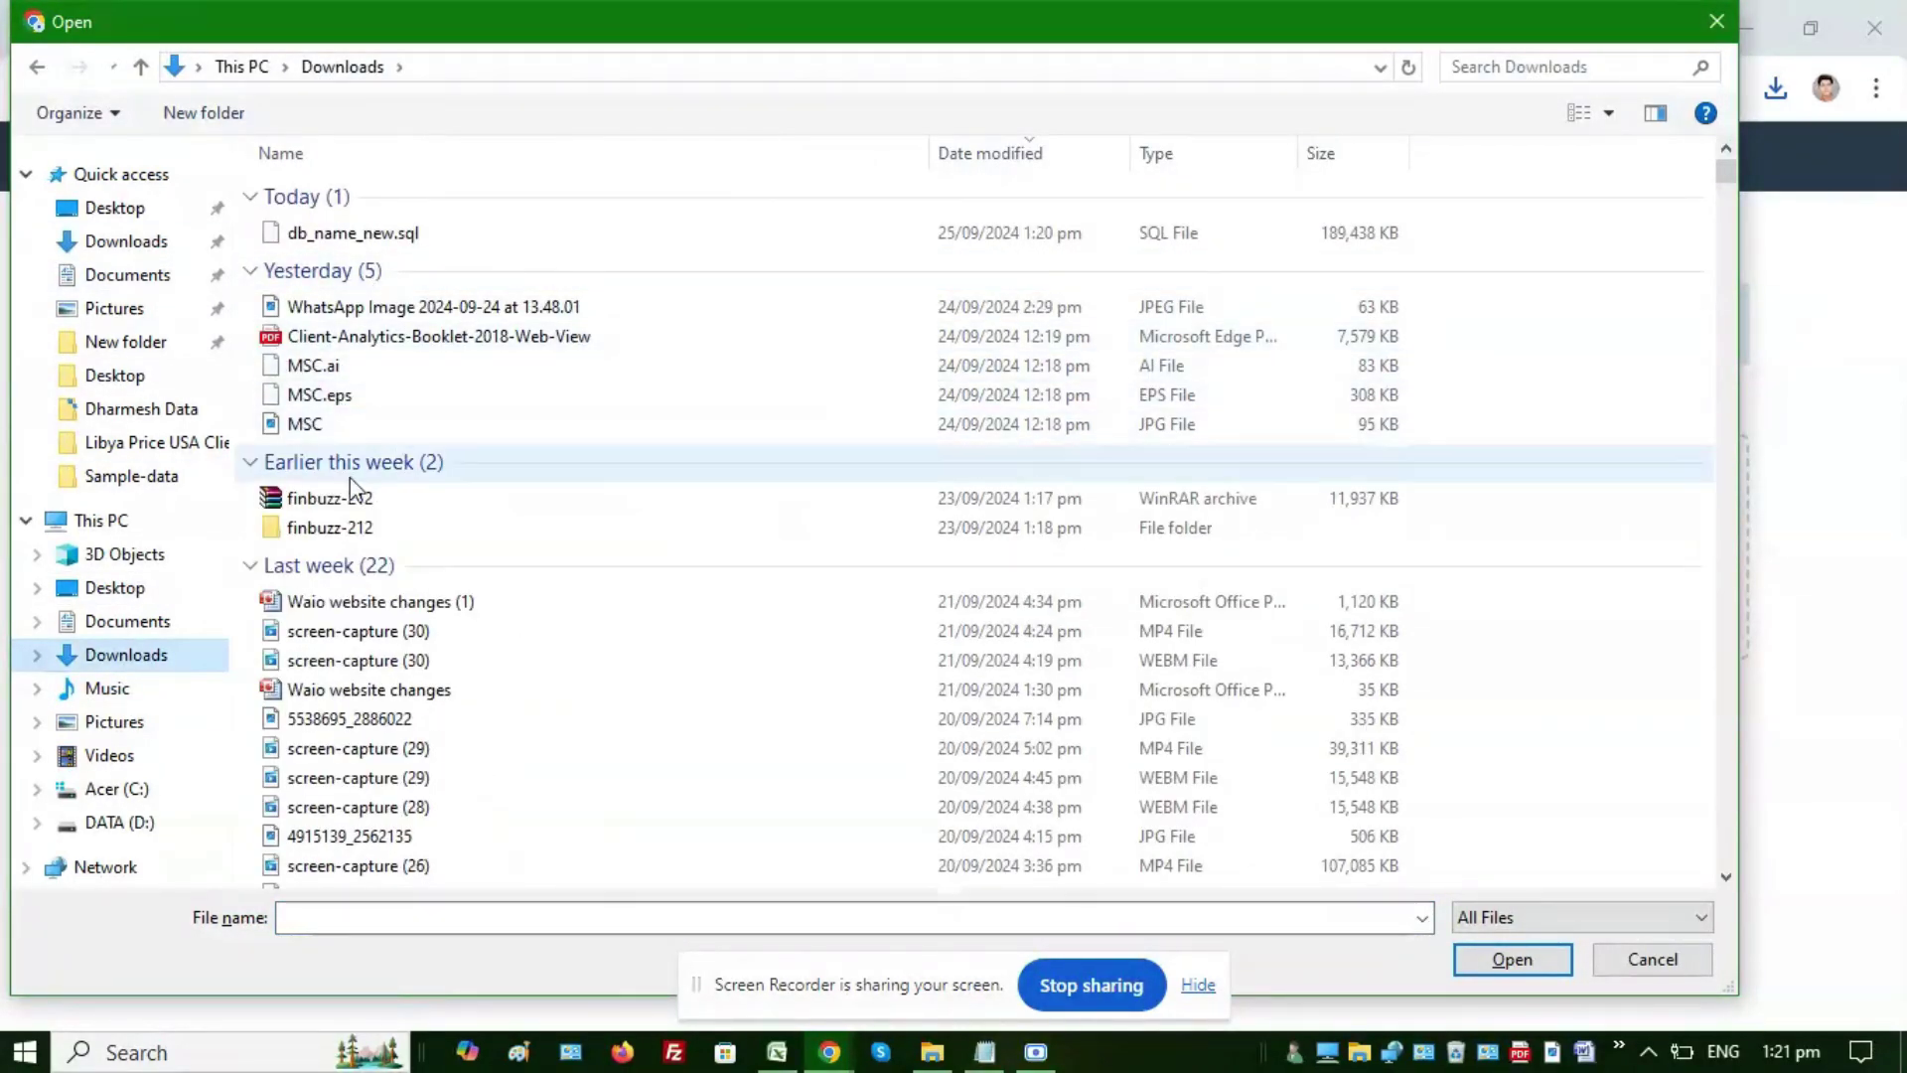
left_click(1634, 959)
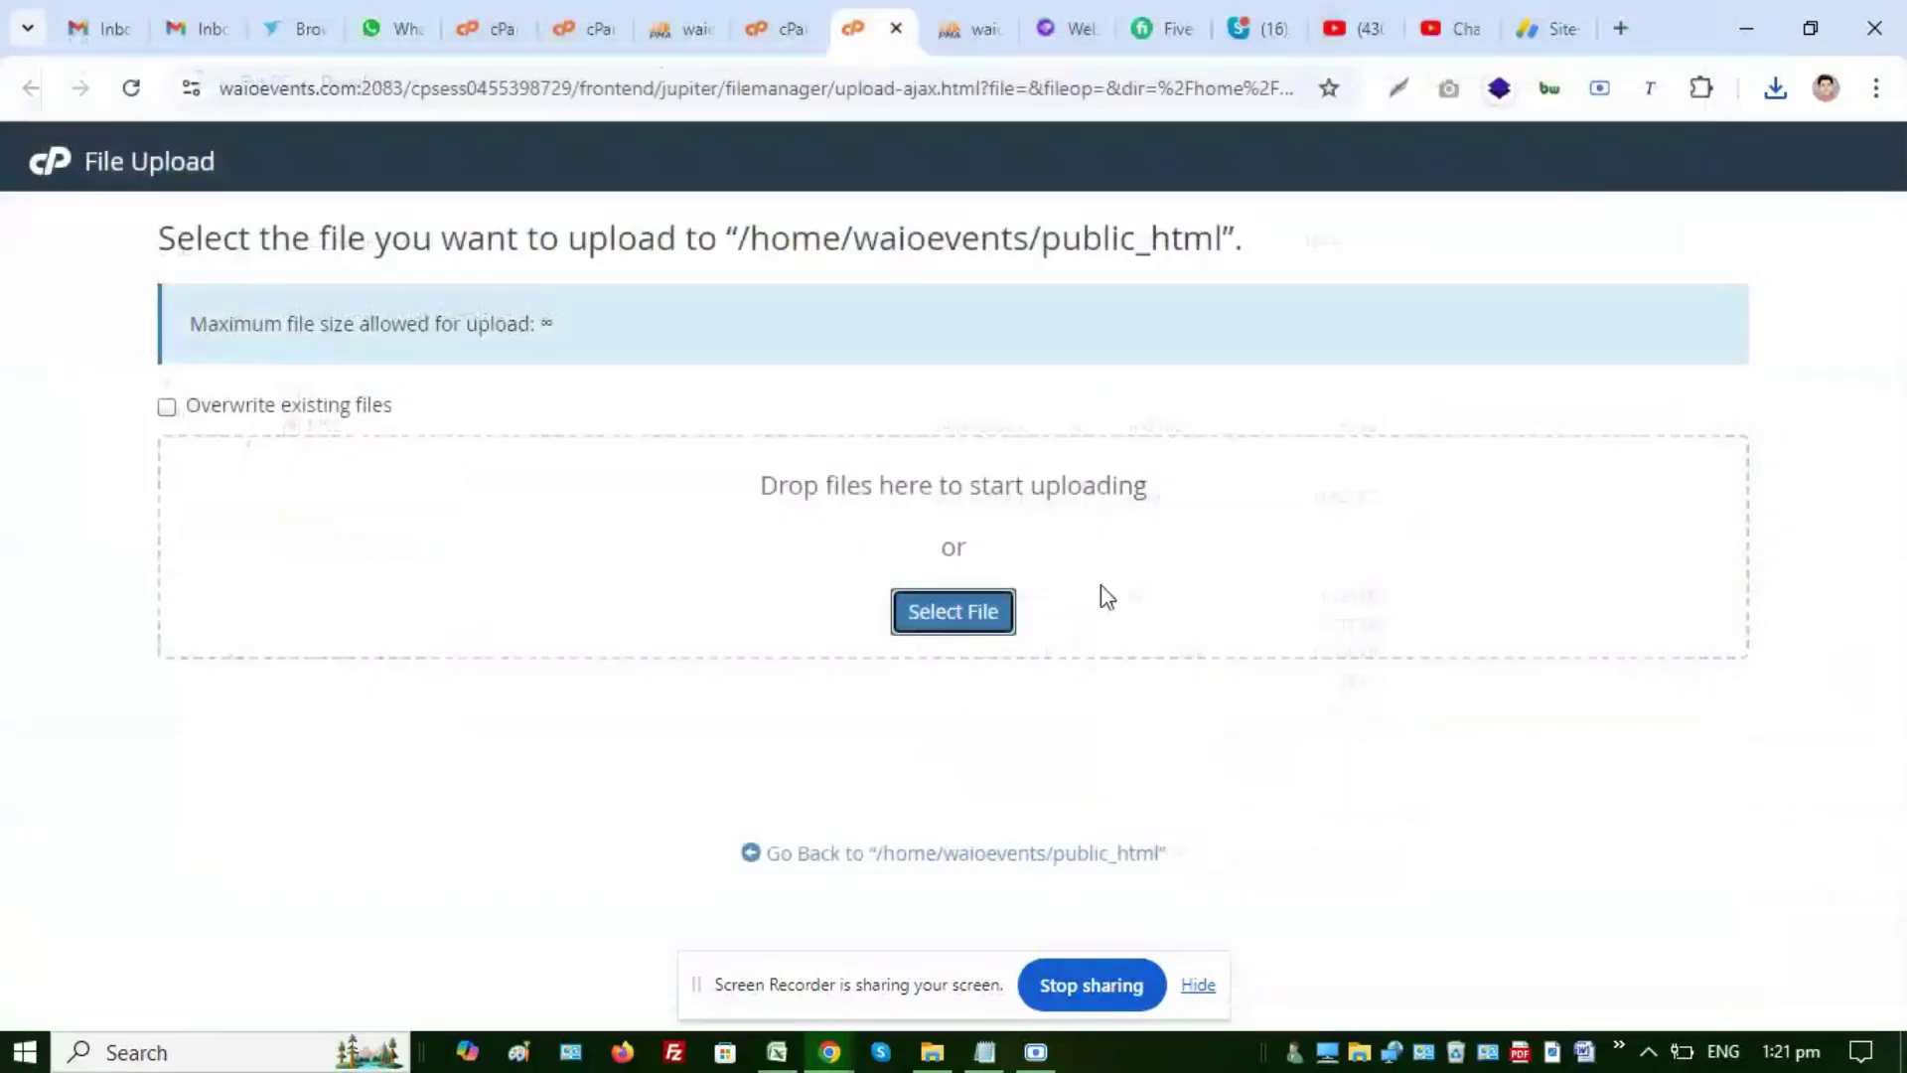
left_click(897, 33)
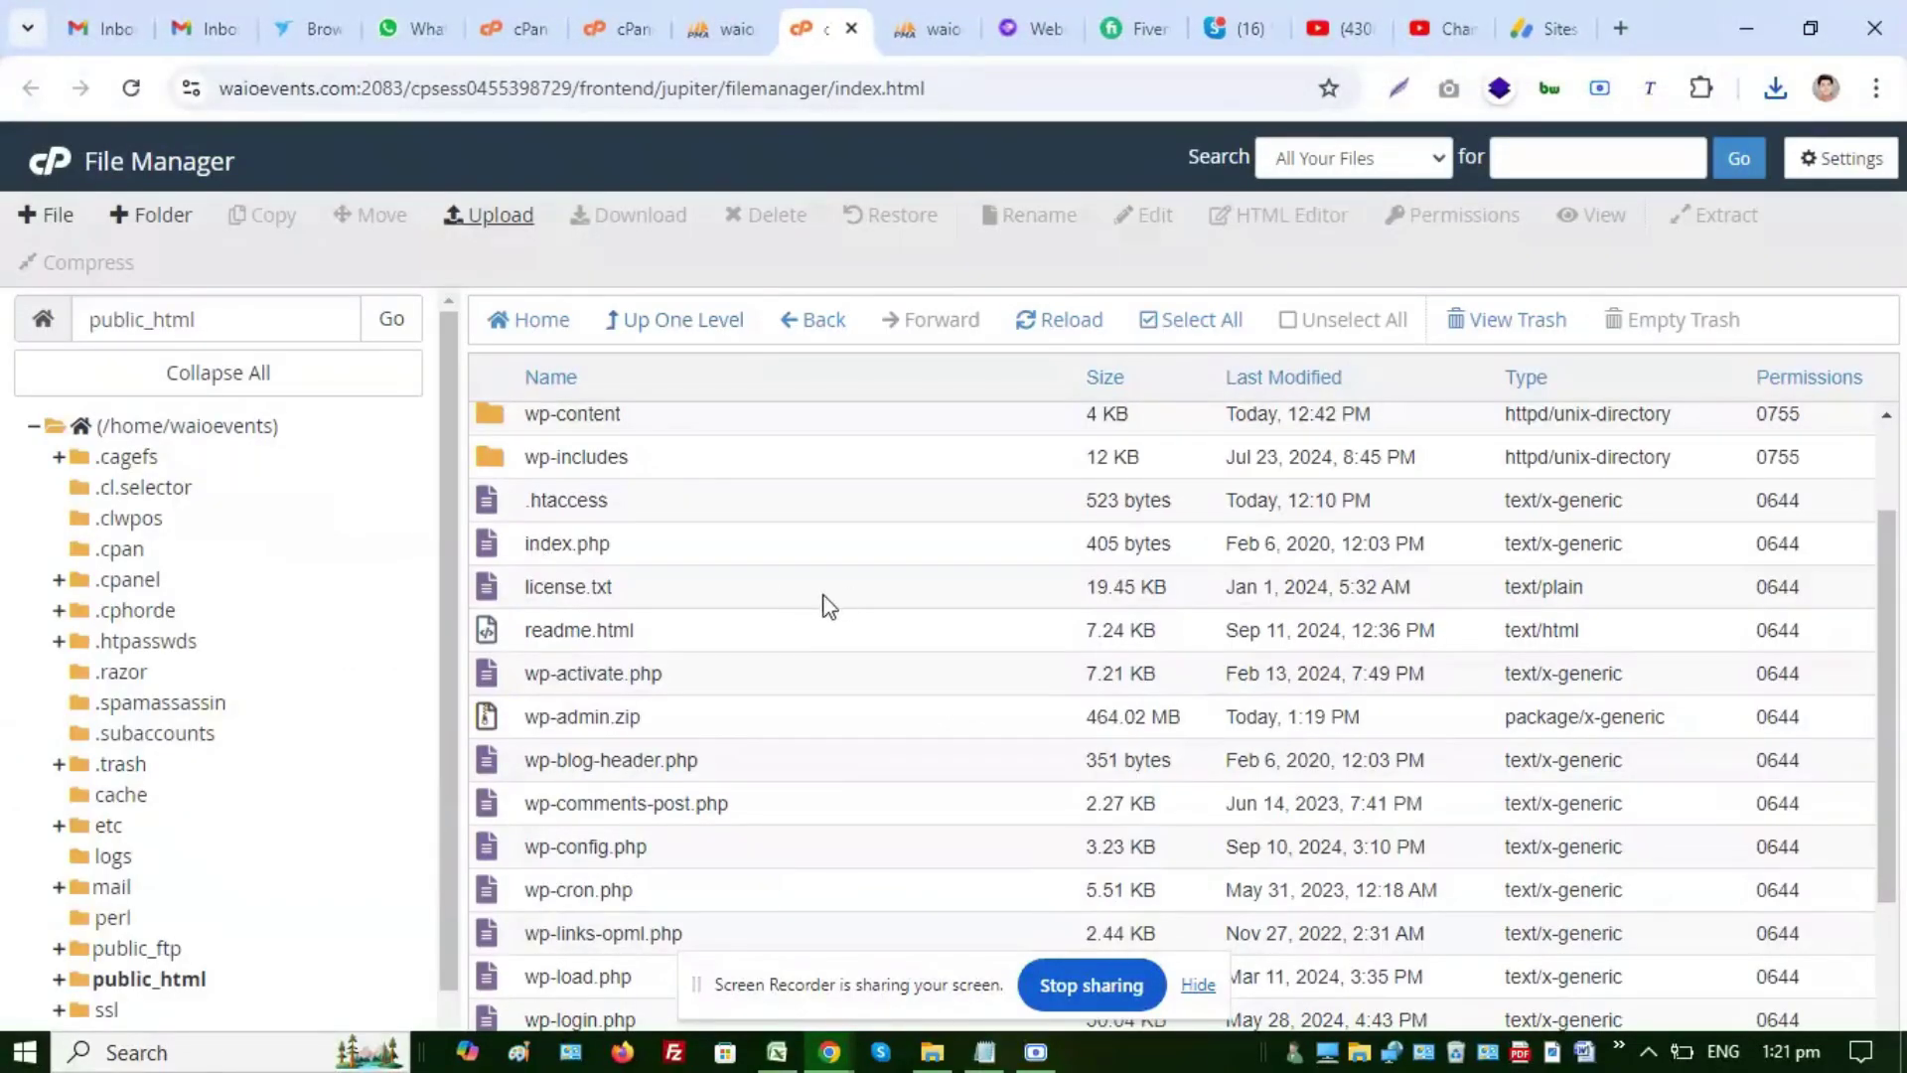
Switch to Notepad, highlight the transfer note about unzipping the zip file, and minimize the window
scroll(831, 600, "down", 2)
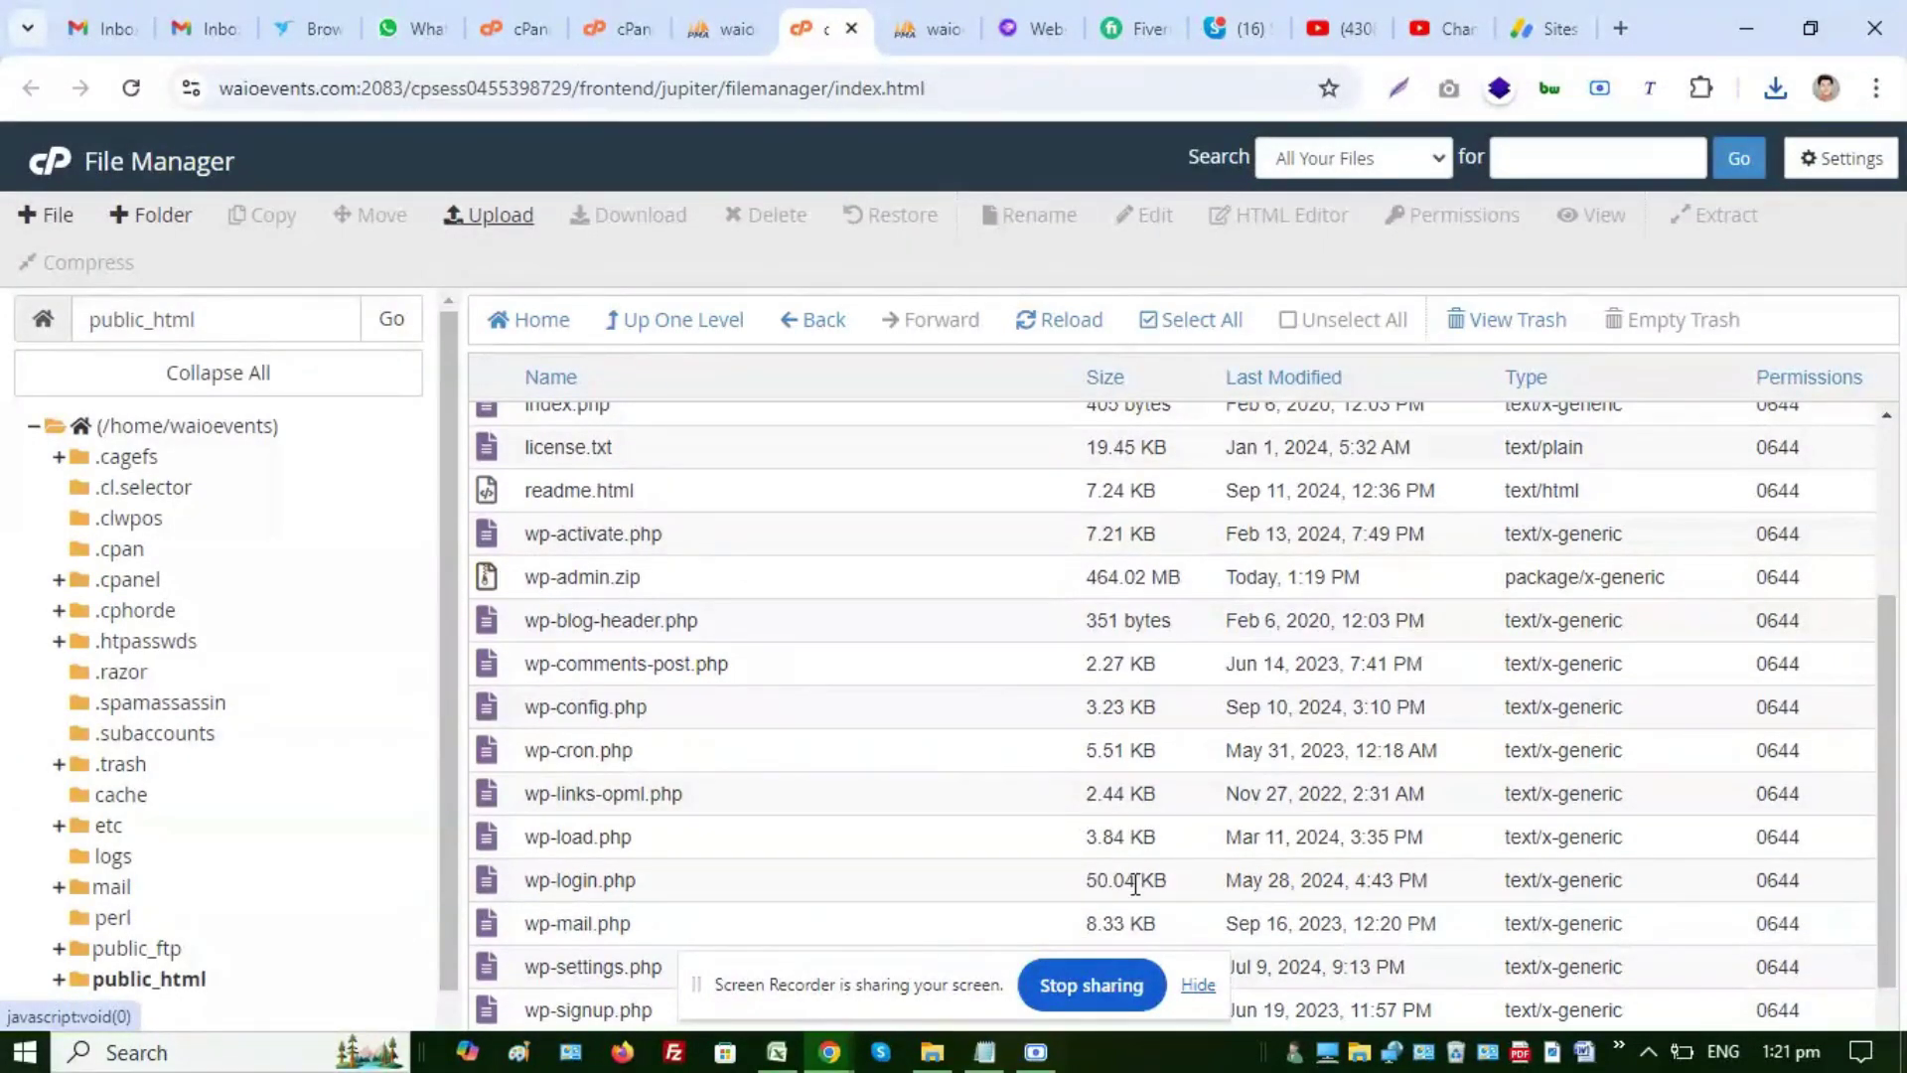
left_click(984, 1052)
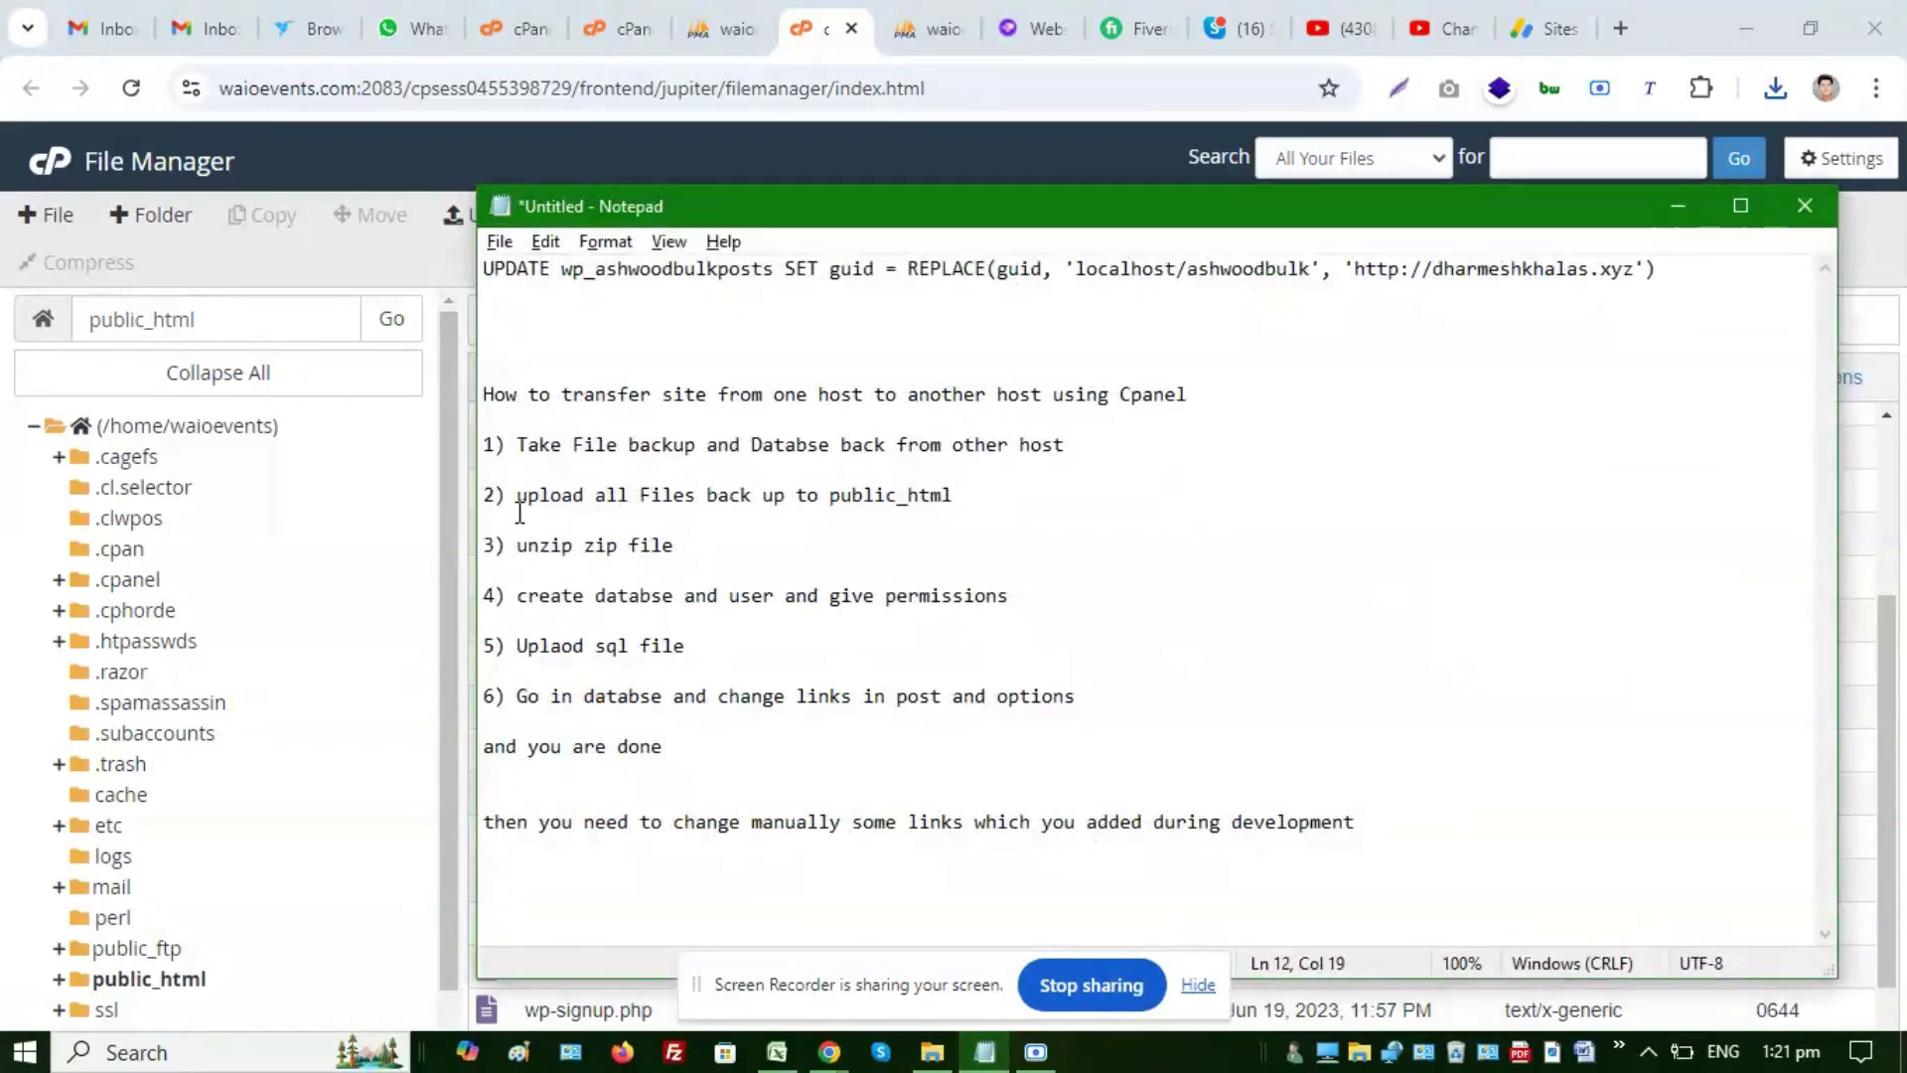
left_click_drag(518, 552, 755, 555)
left_click(1680, 209)
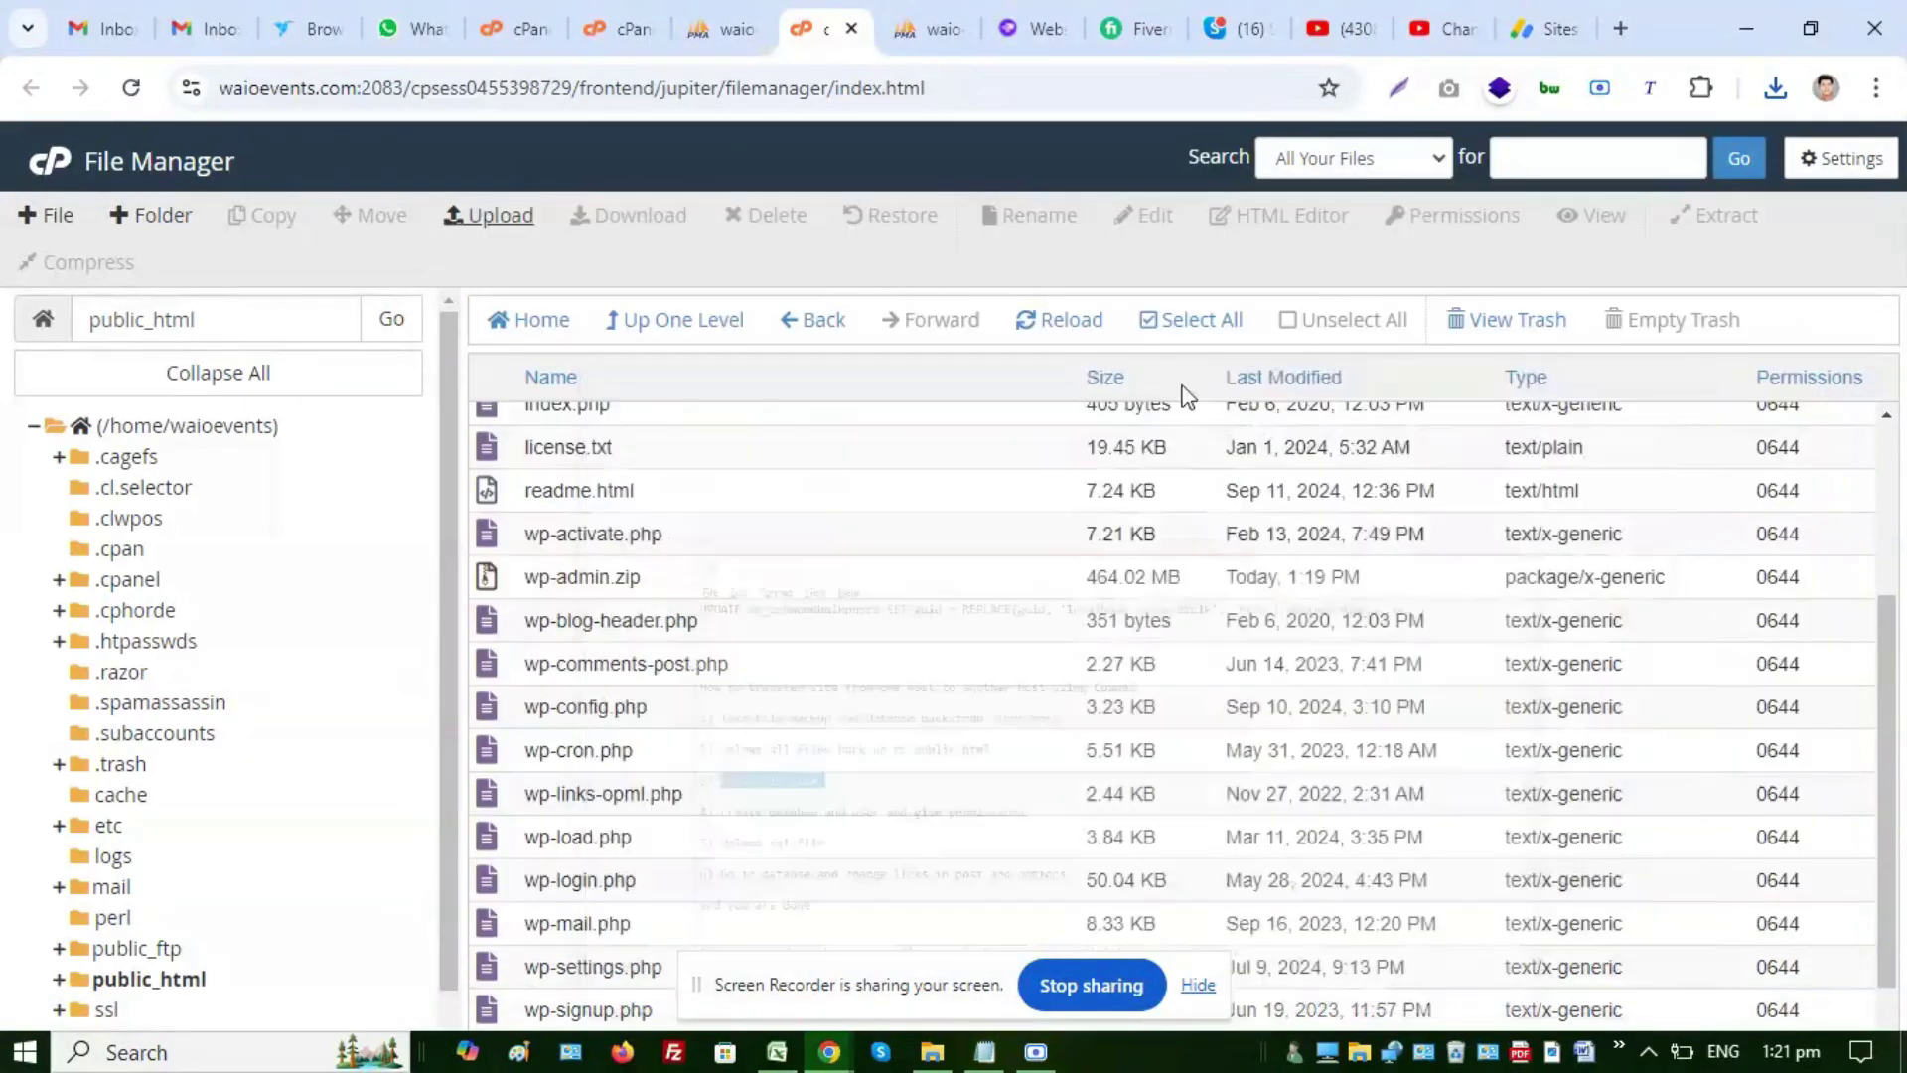
Extract wp-admin.zip into /public_html, close the extraction results, and look through the folder's files
right_click(510, 576)
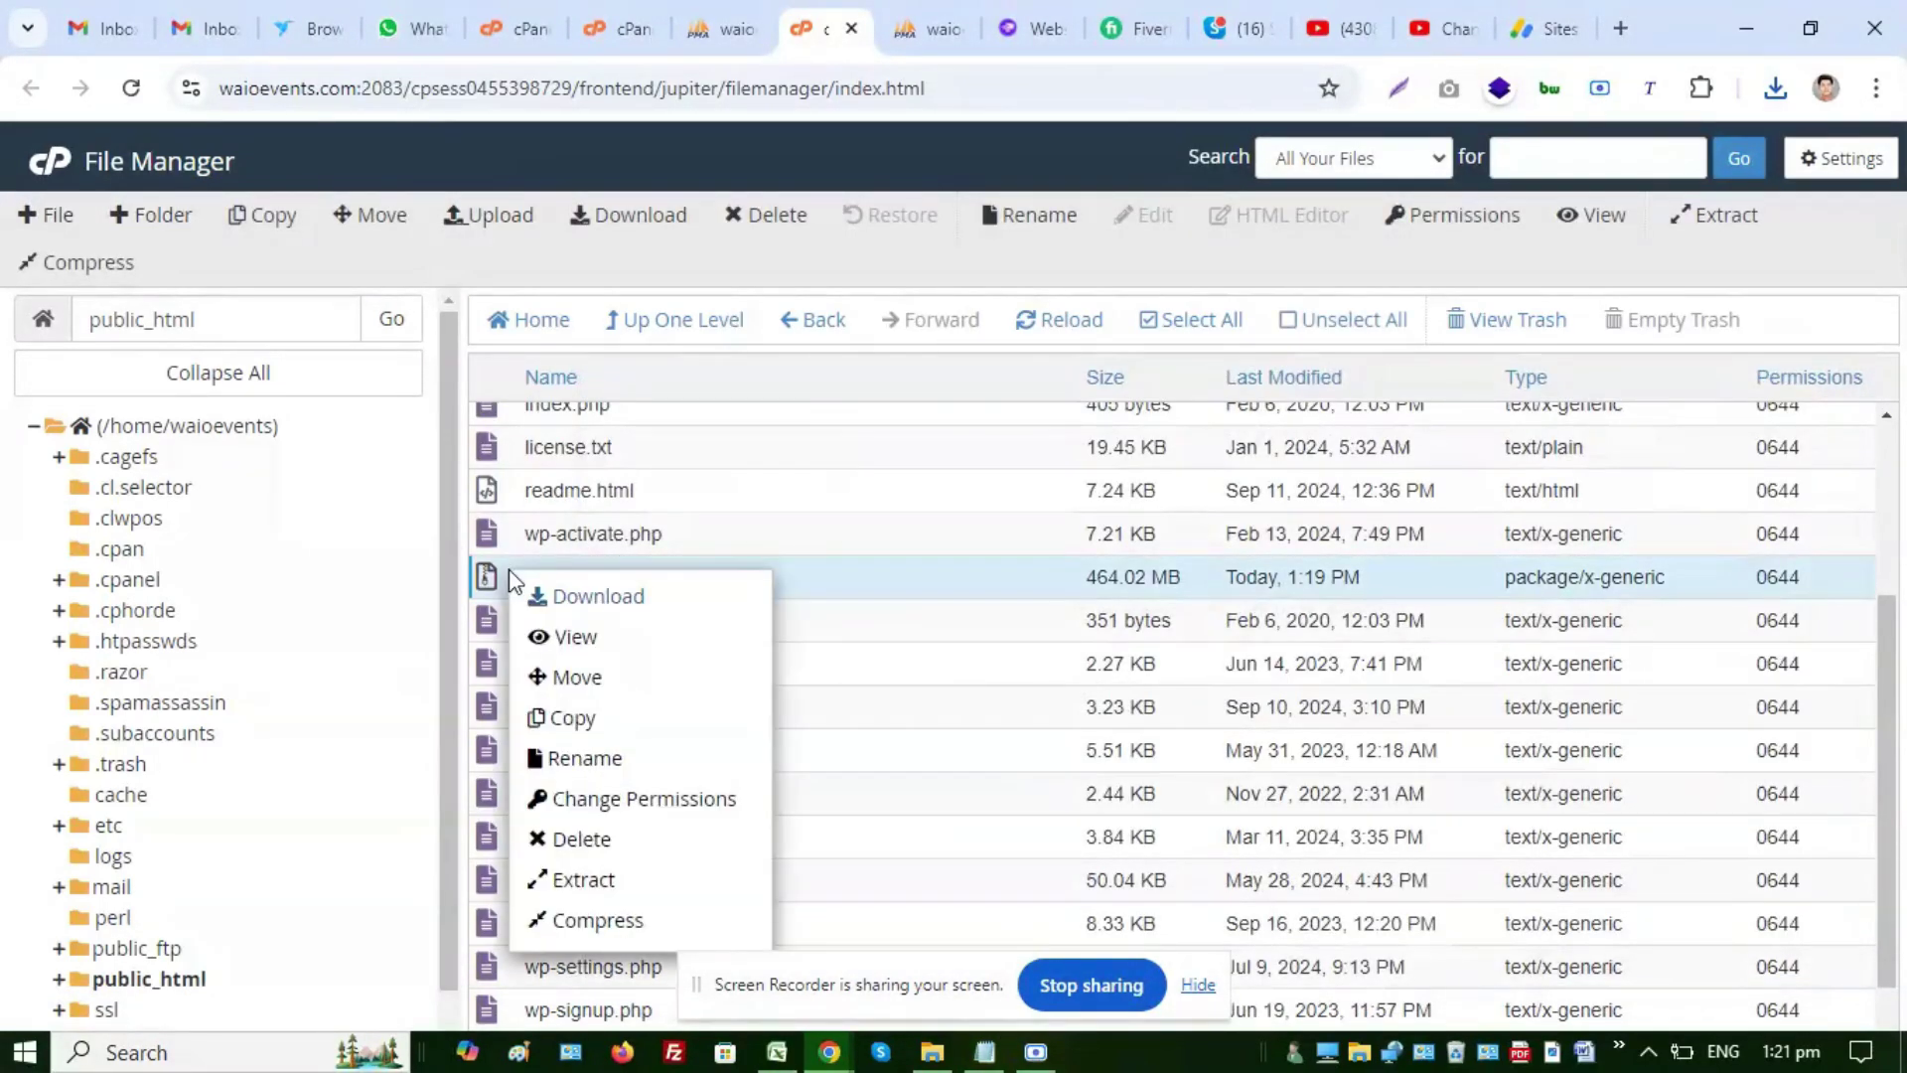
left_click(578, 880)
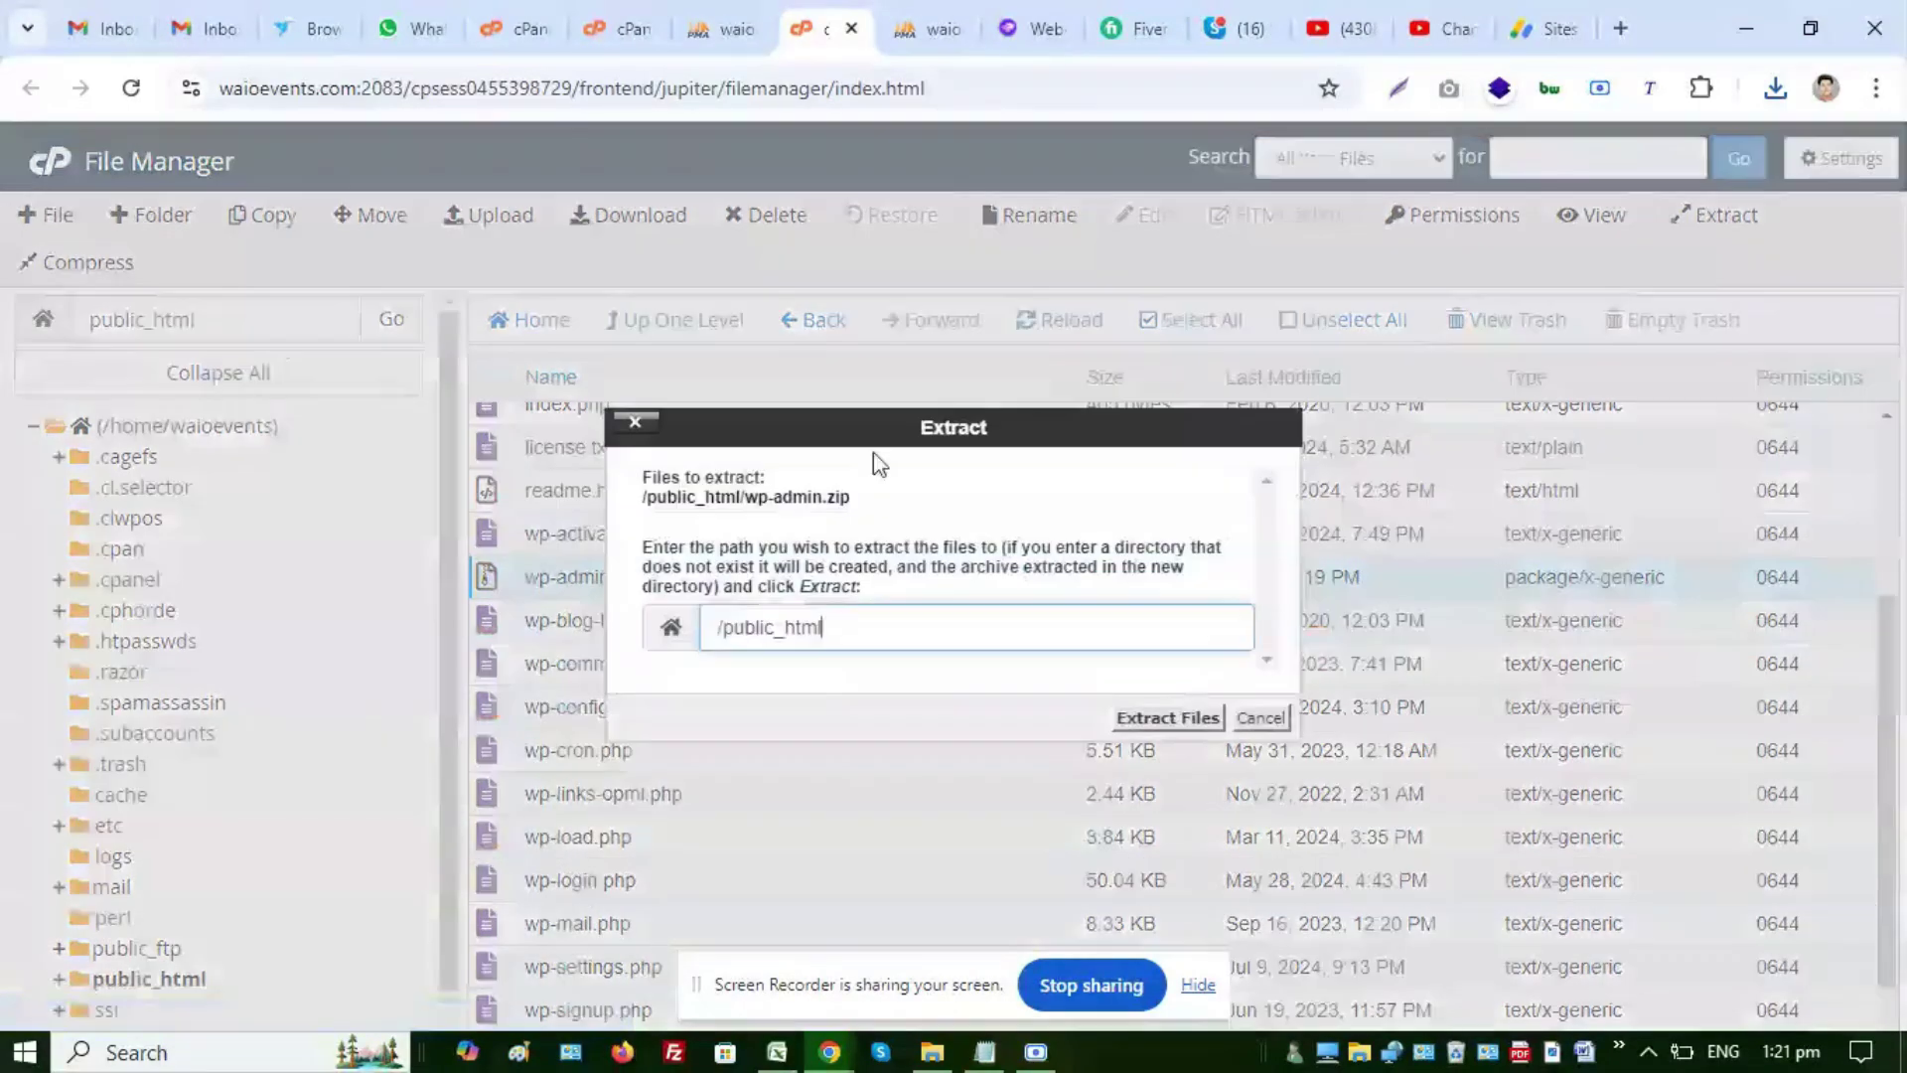
left_click(1168, 717)
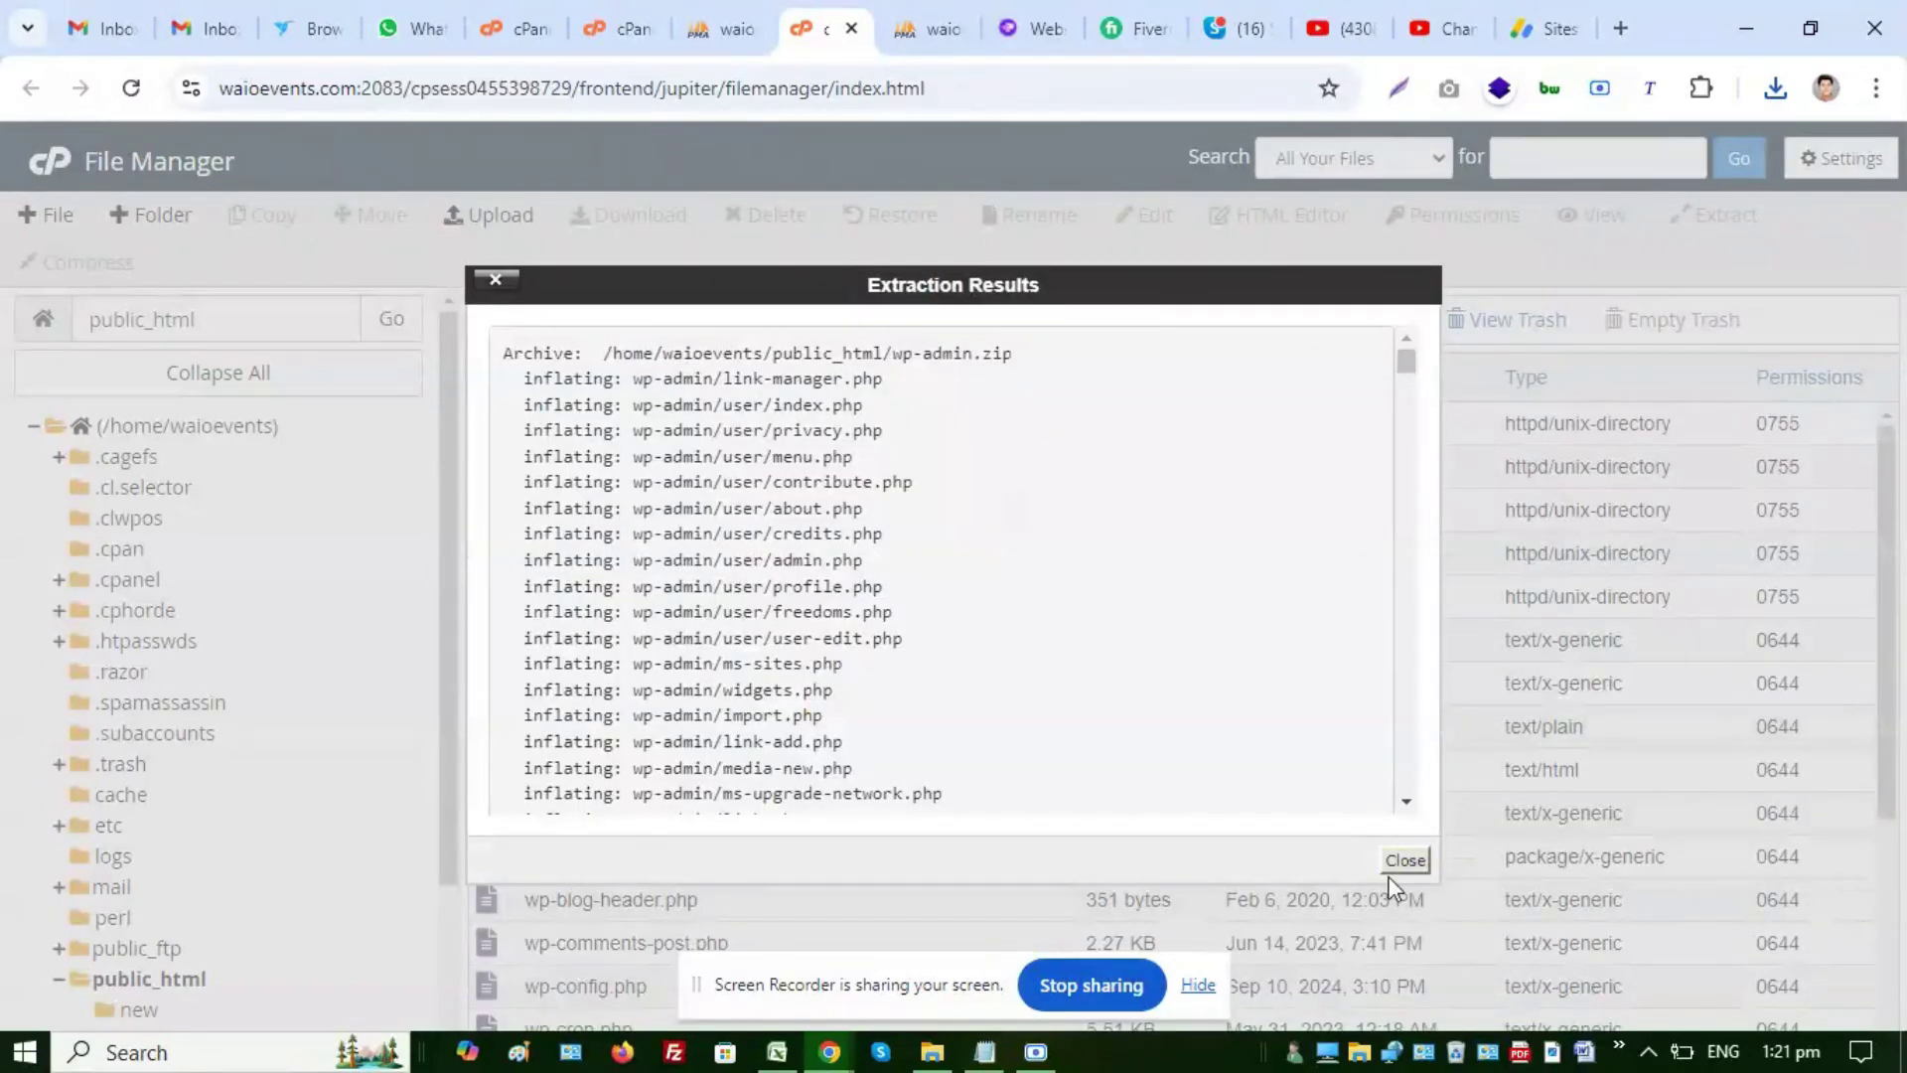
left_click(1406, 862)
scroll(870, 765, "down", 3)
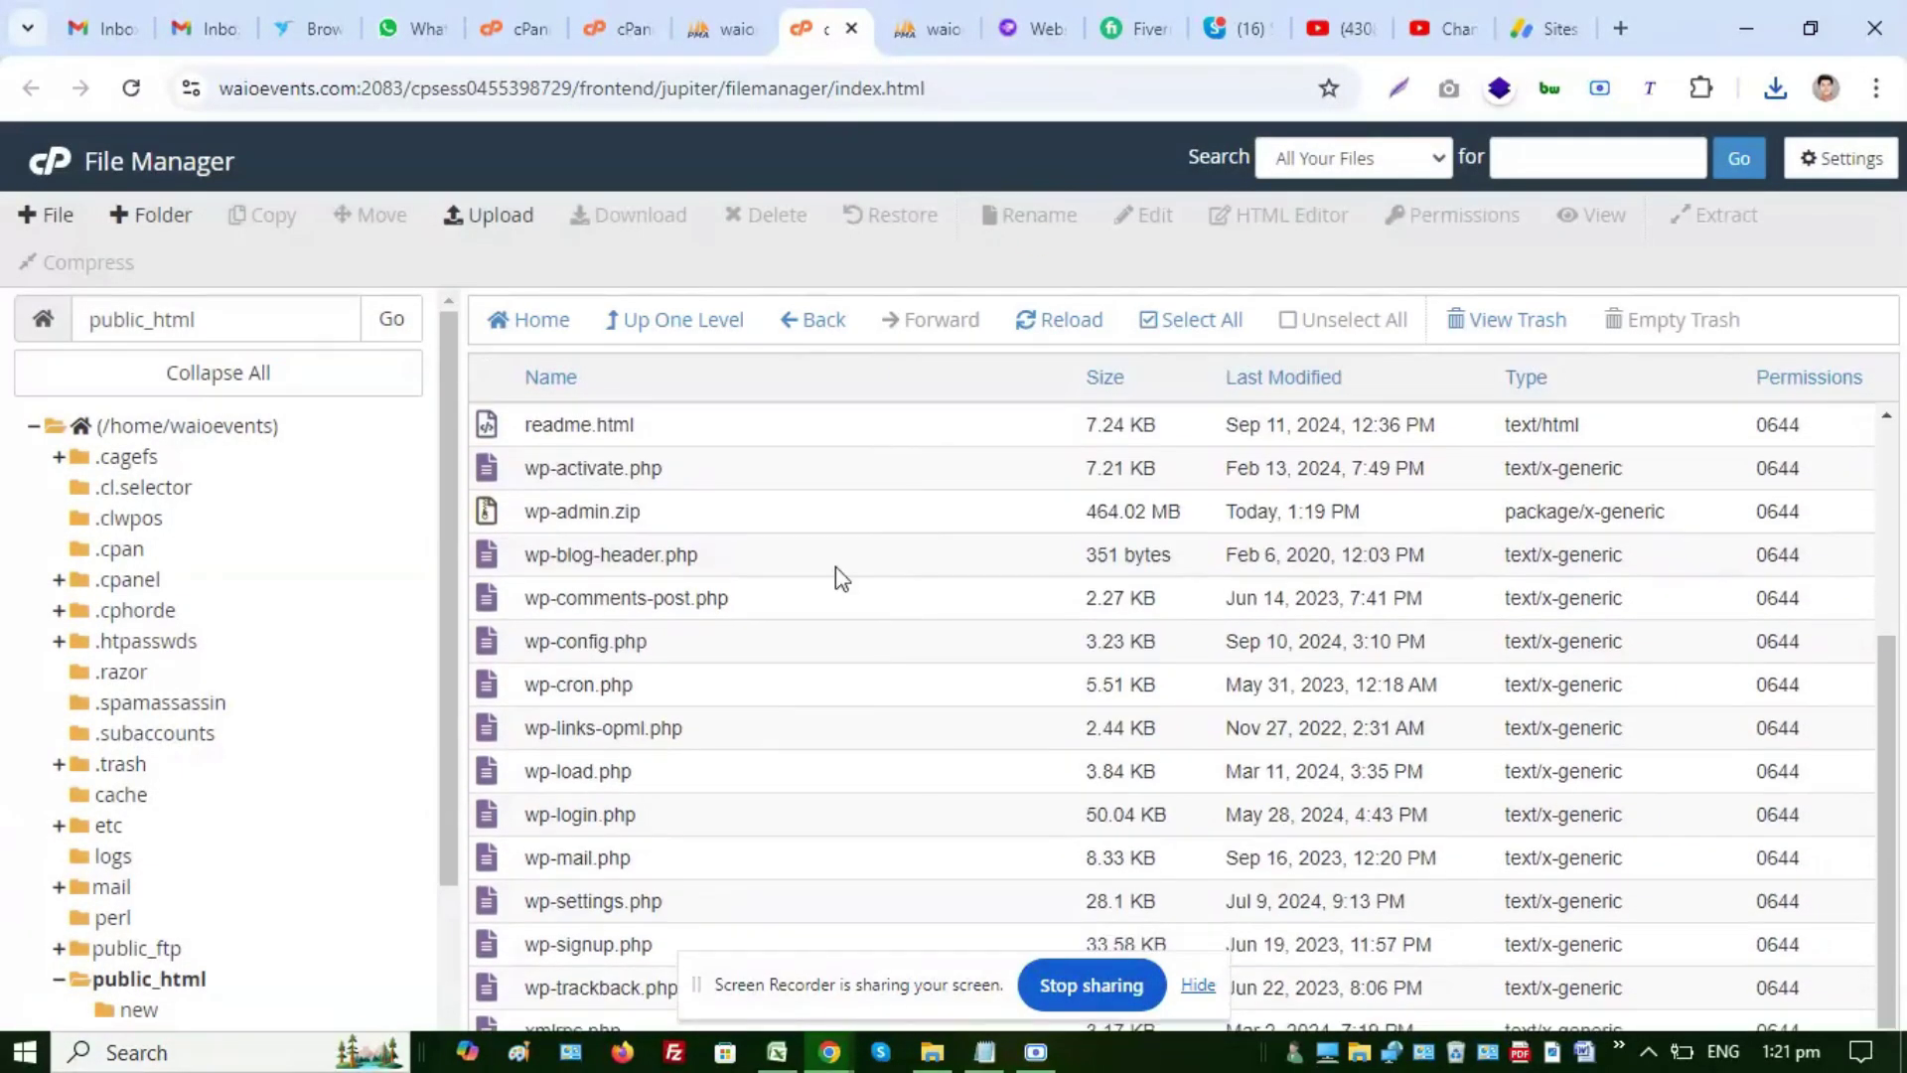
scroll(994, 557, "up", 3)
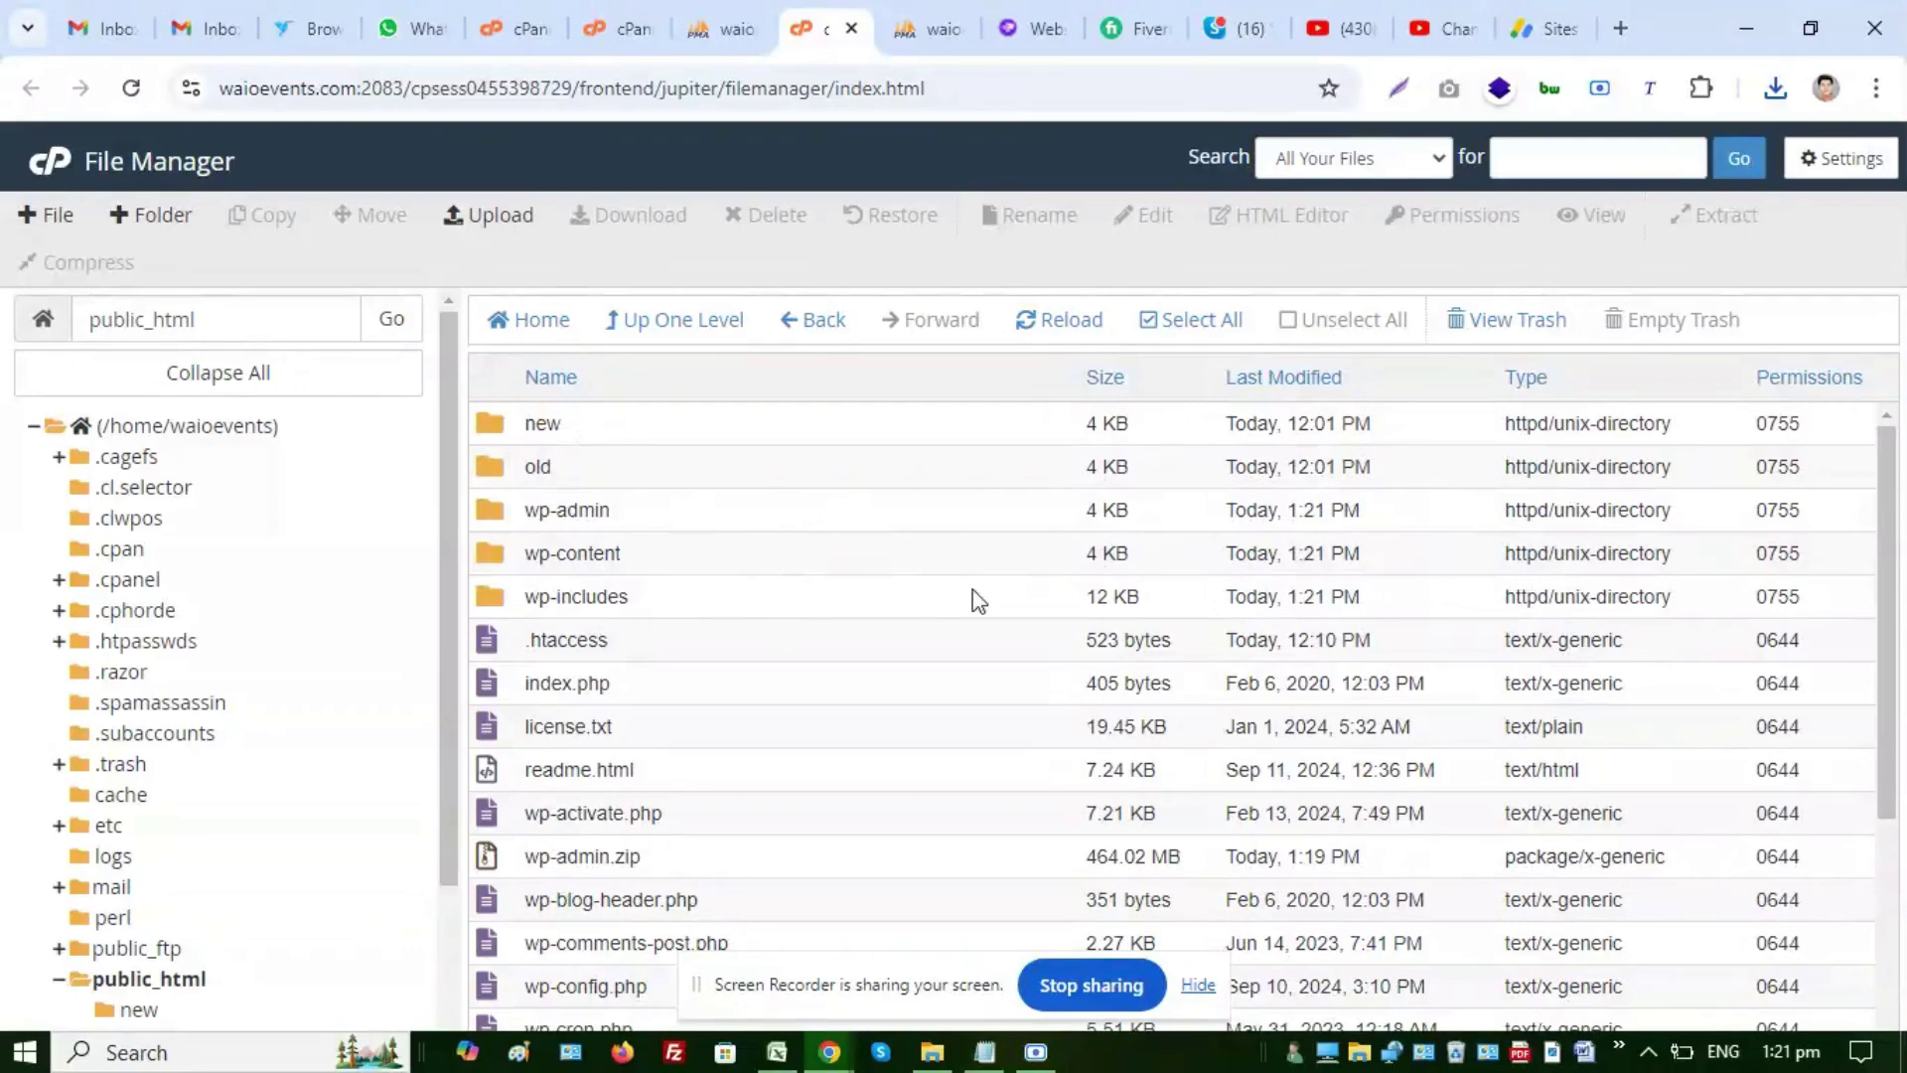
scroll(973, 591, "down", 3)
scroll(784, 626, "up", 3)
Switch to Notepad, highlight the note on creating the database and user and giving permissions, and minimize the window
left_click(984, 1052)
left_click(736, 657)
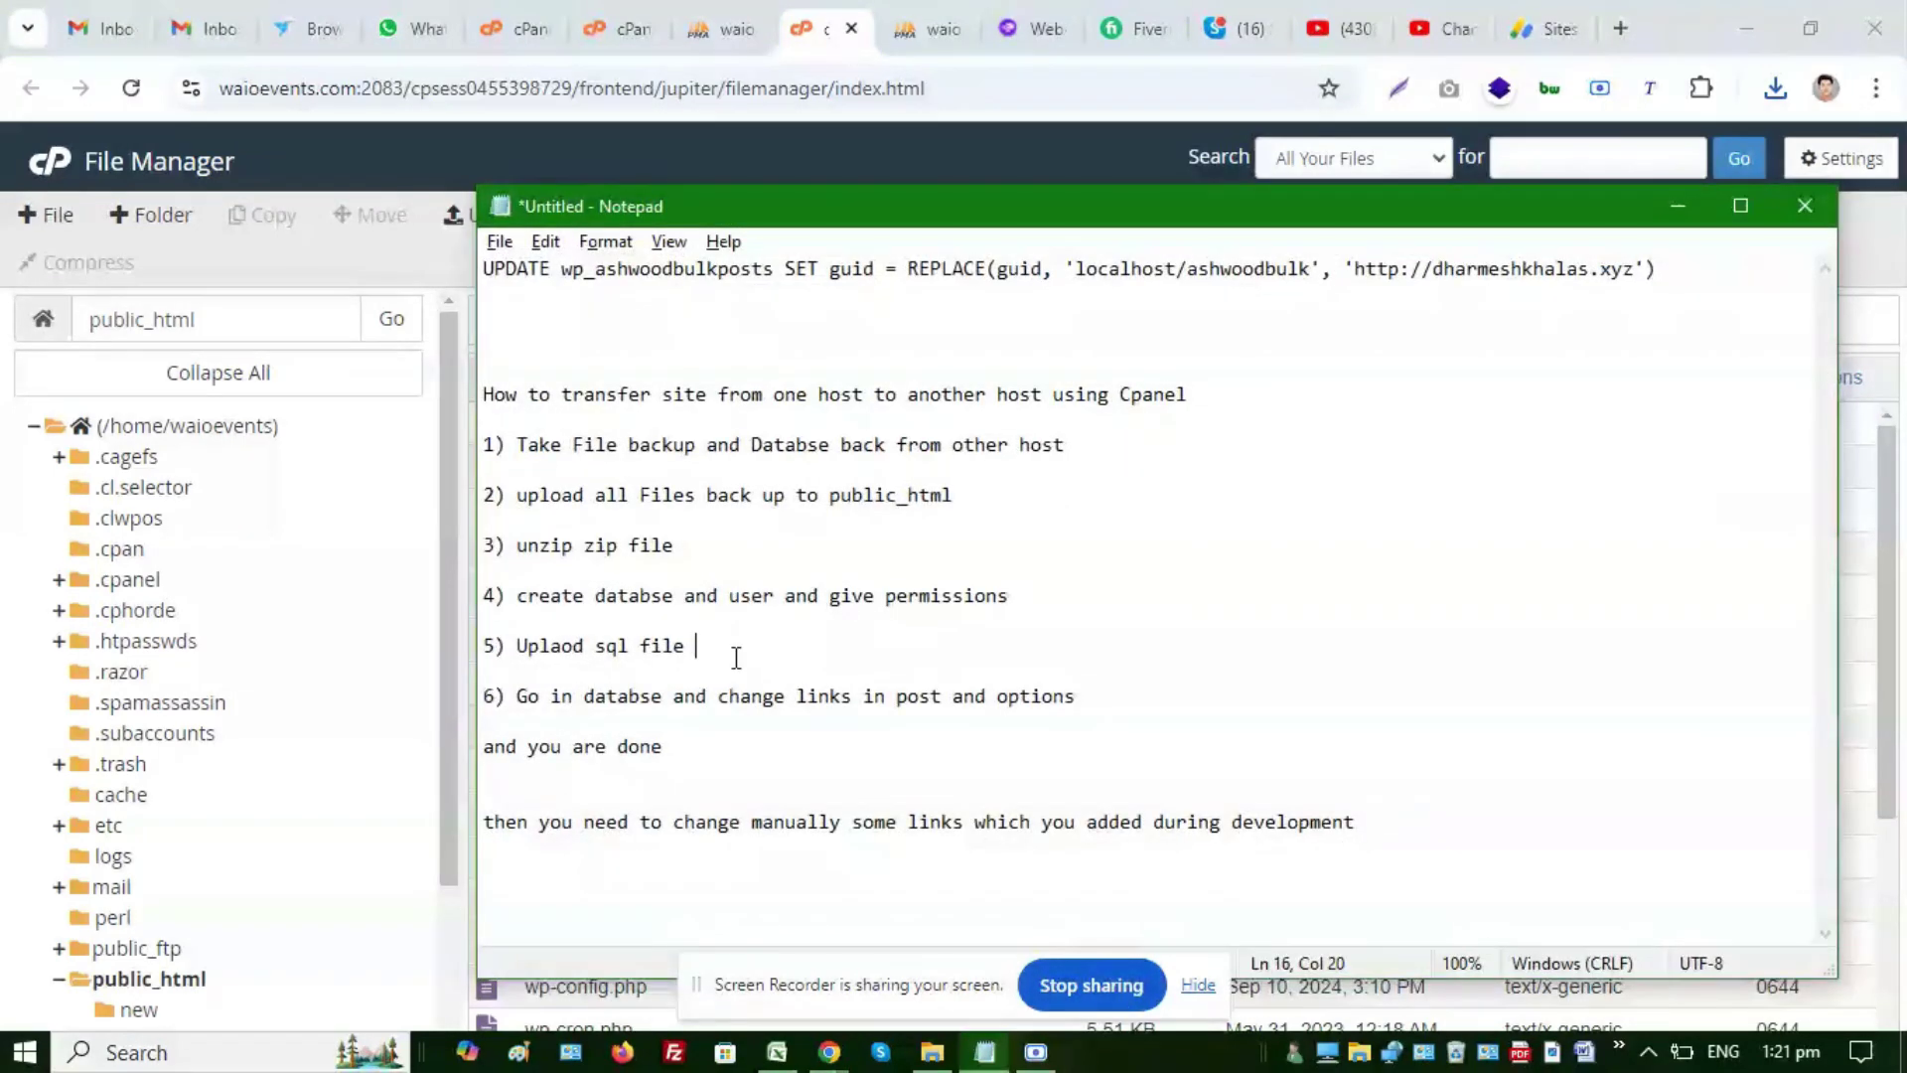
left_click_drag(1009, 596, 516, 596)
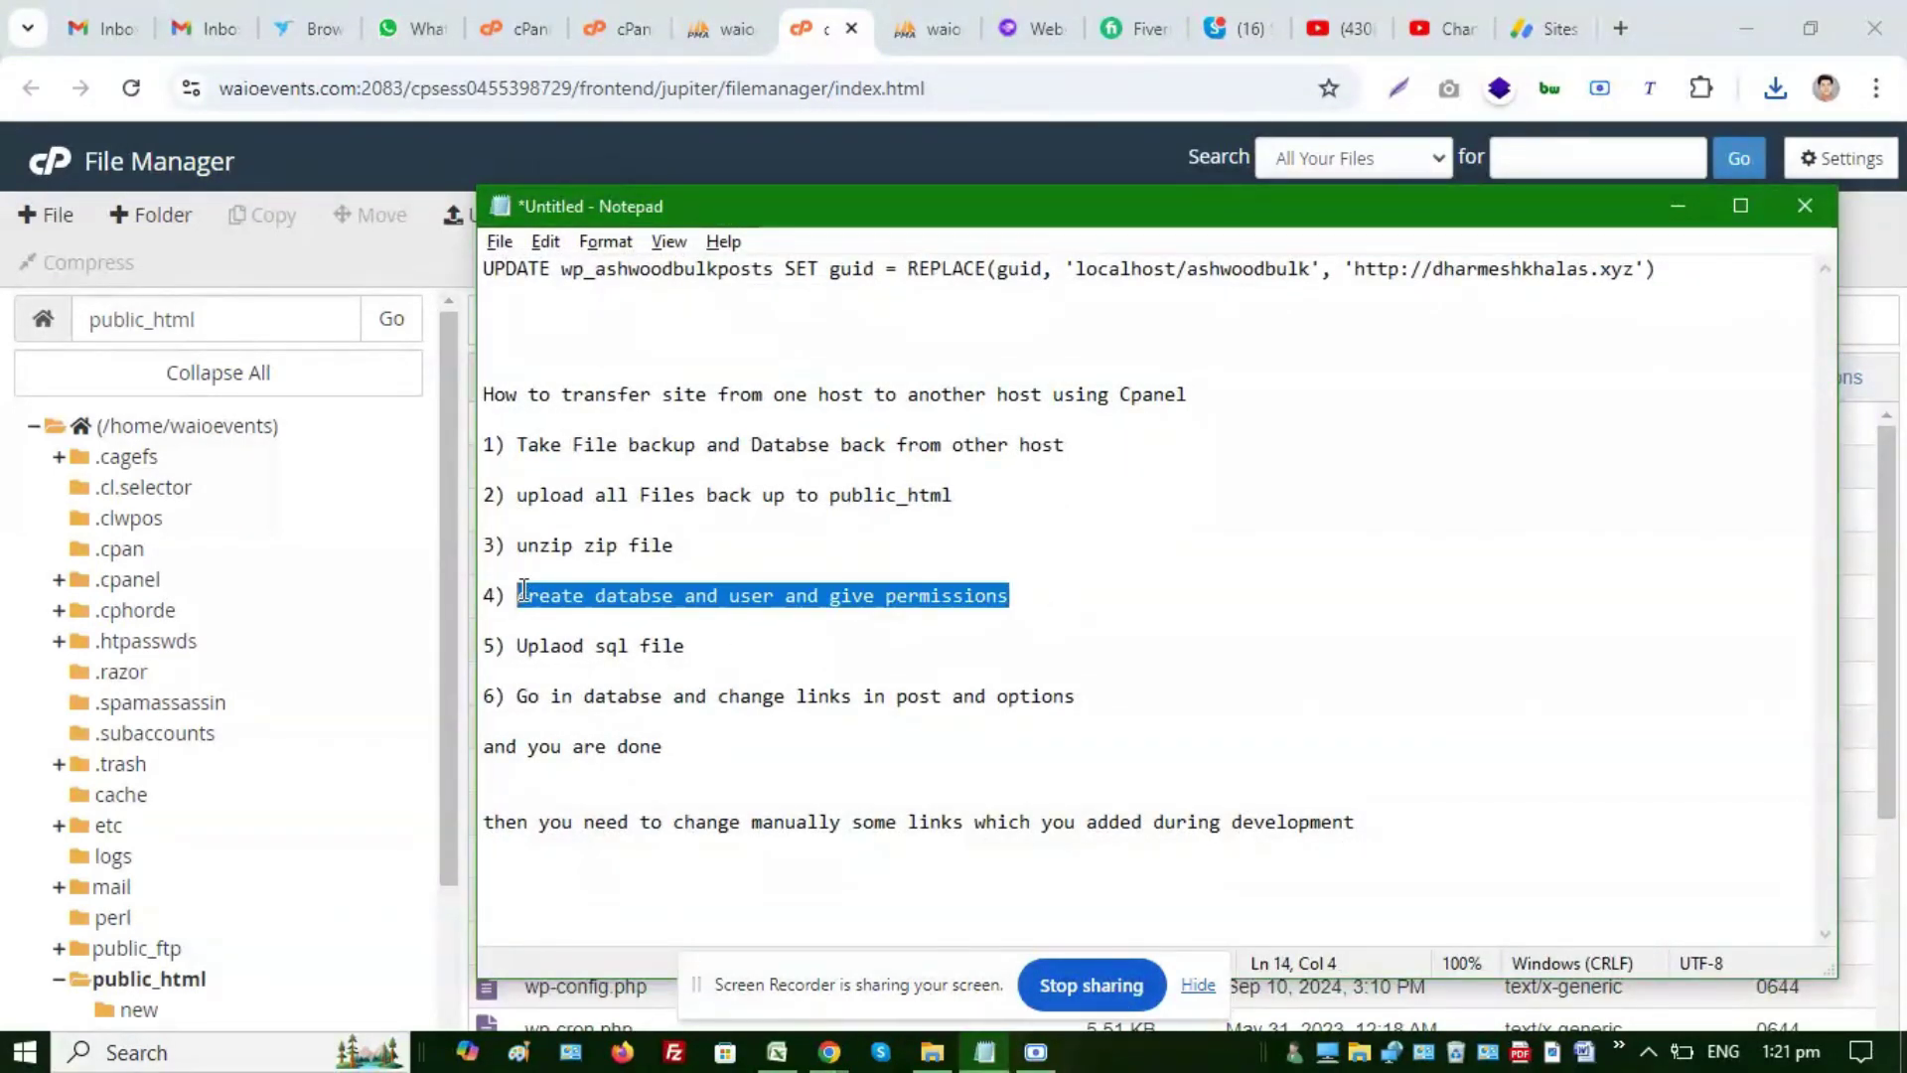
left_click(1691, 205)
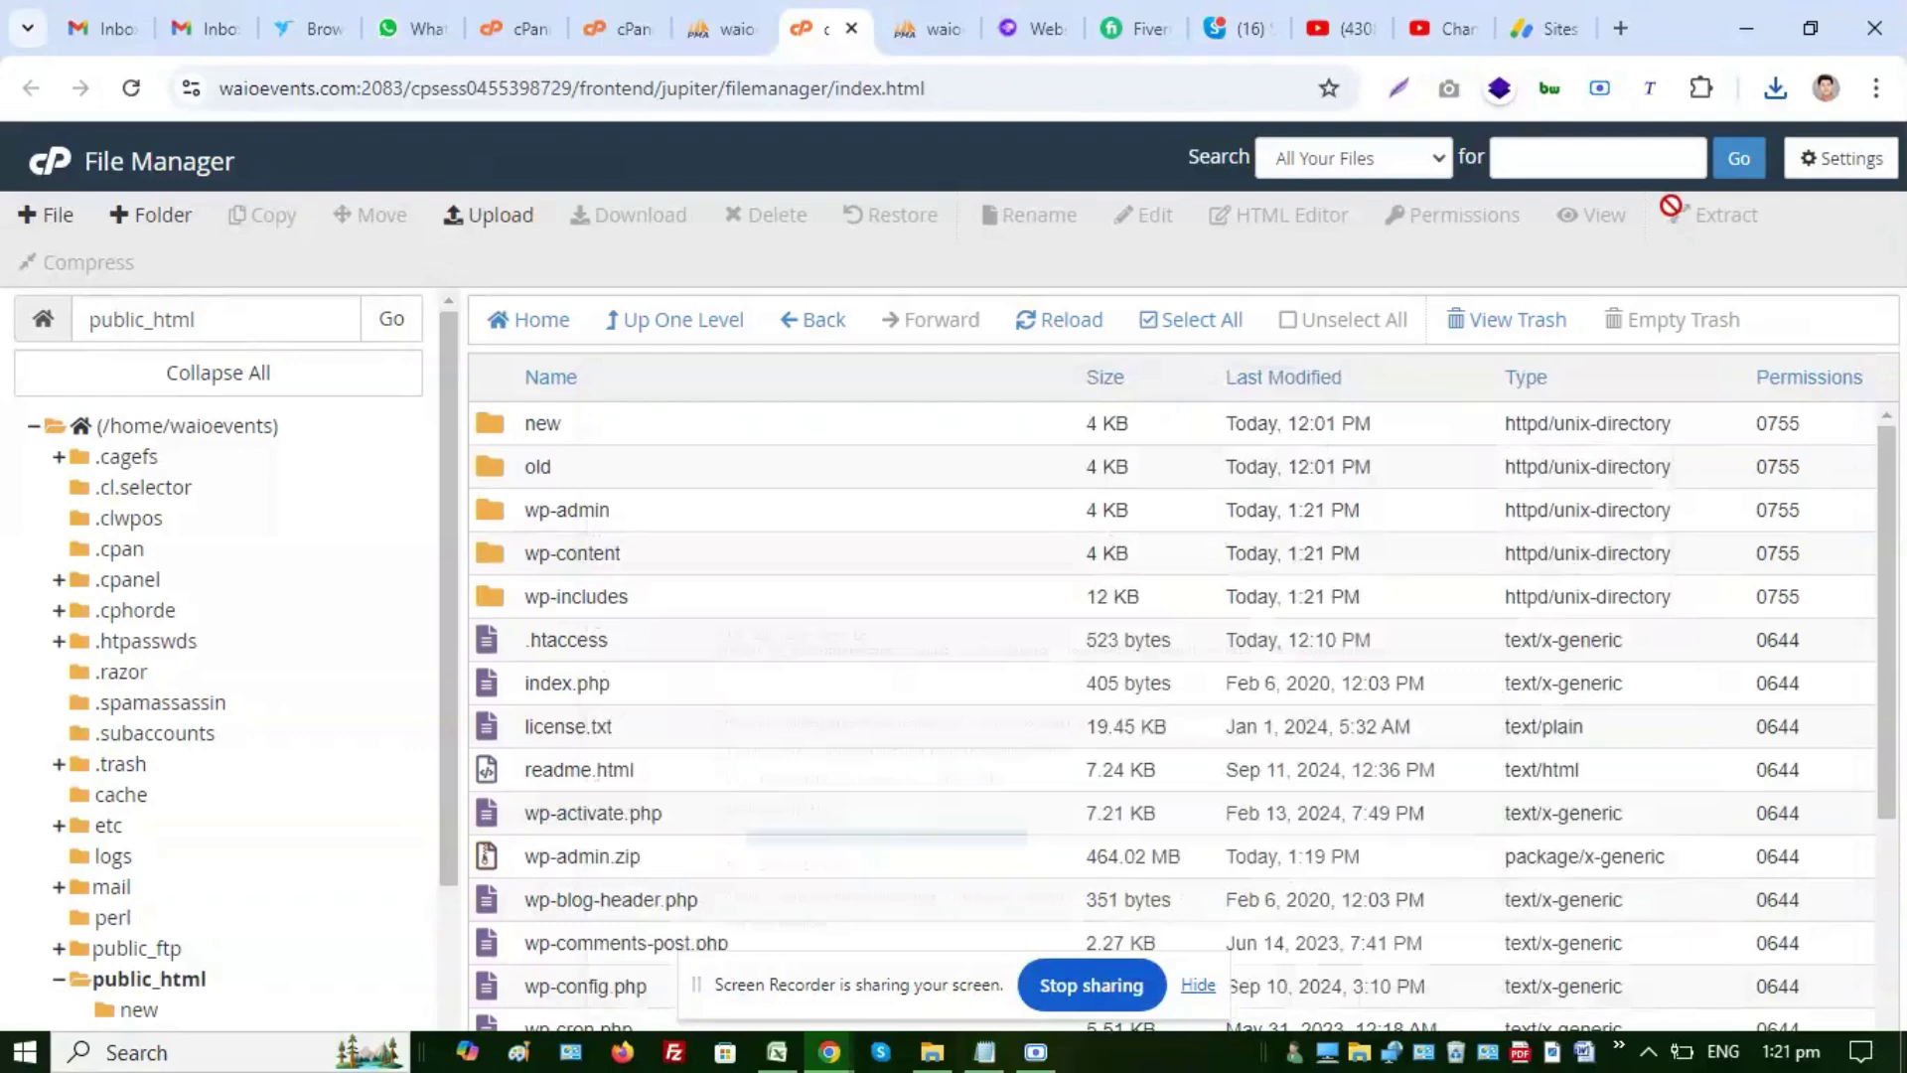
Switch to the cPanel MySQL Databases page and review the current databases and their users
left_click(720, 28)
left_click(616, 28)
scroll(1106, 539, "down", 4)
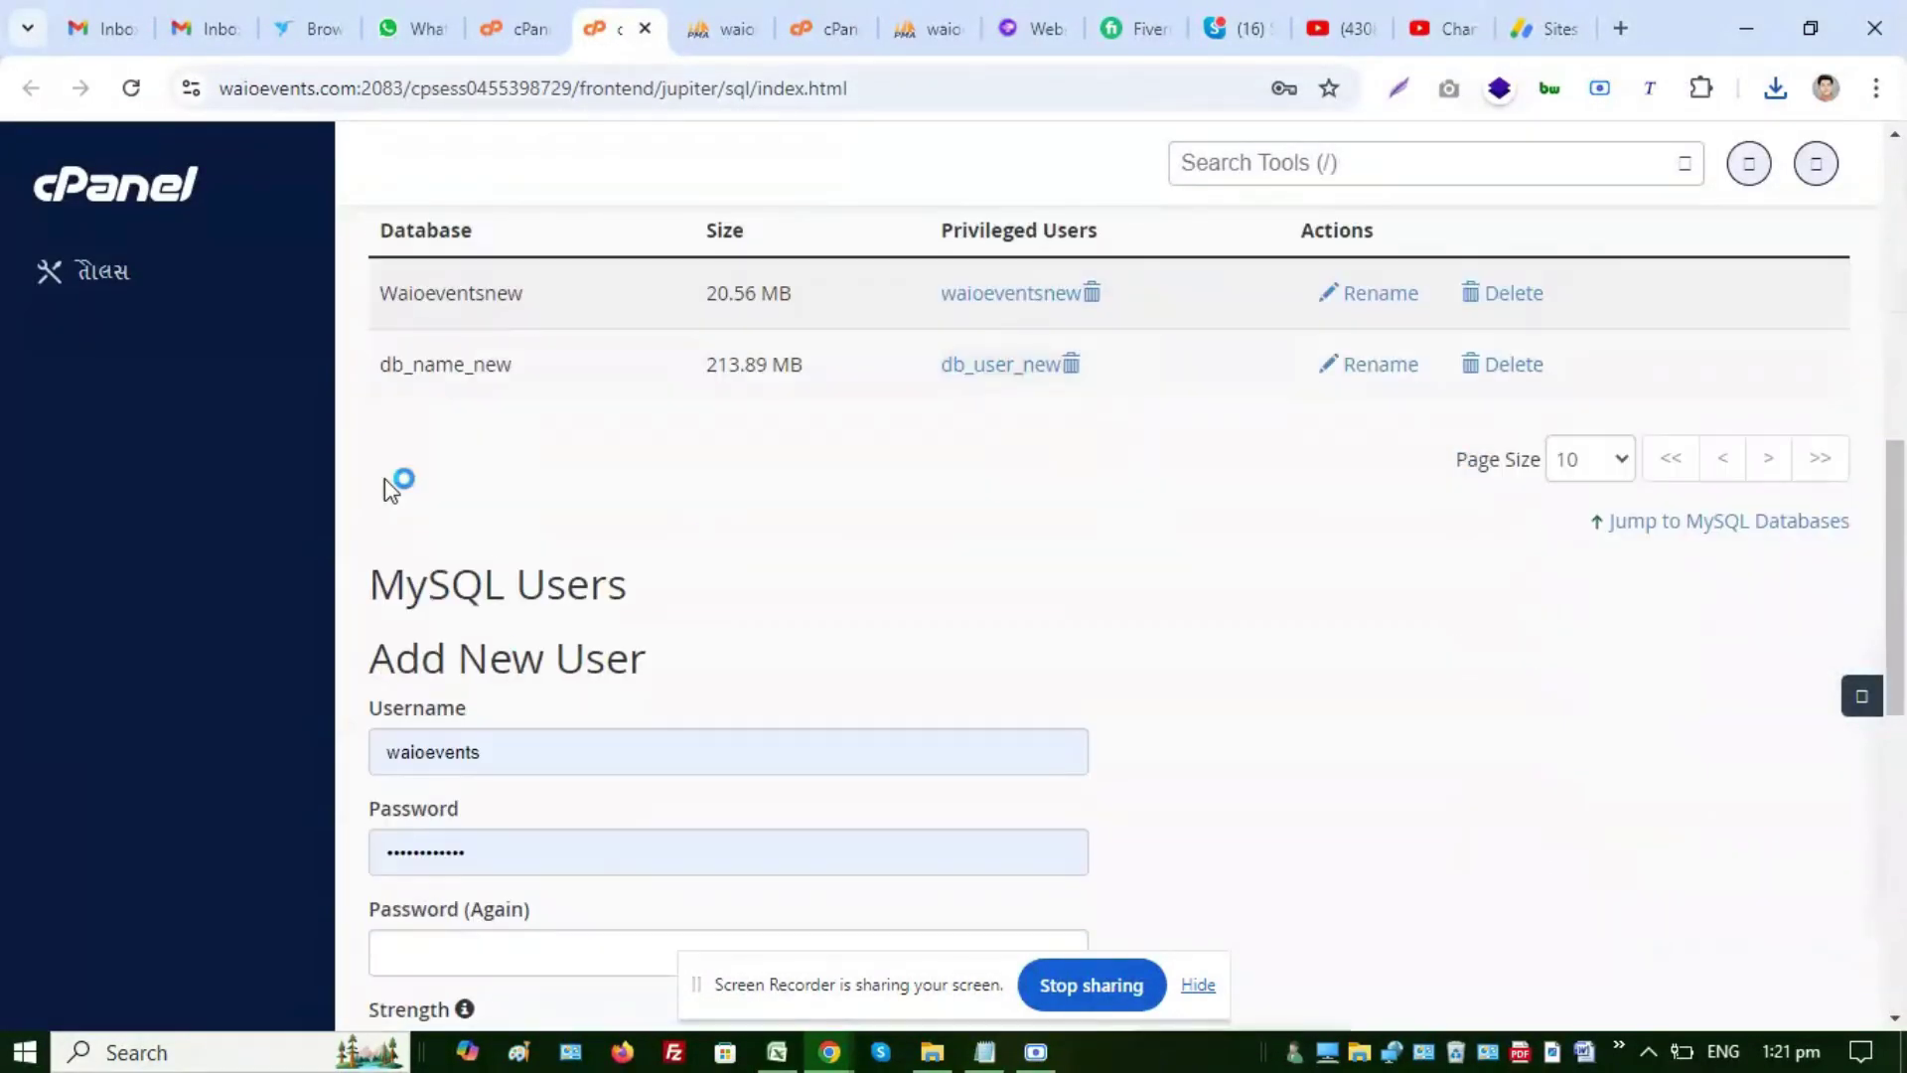
scroll(698, 402, "up", 5)
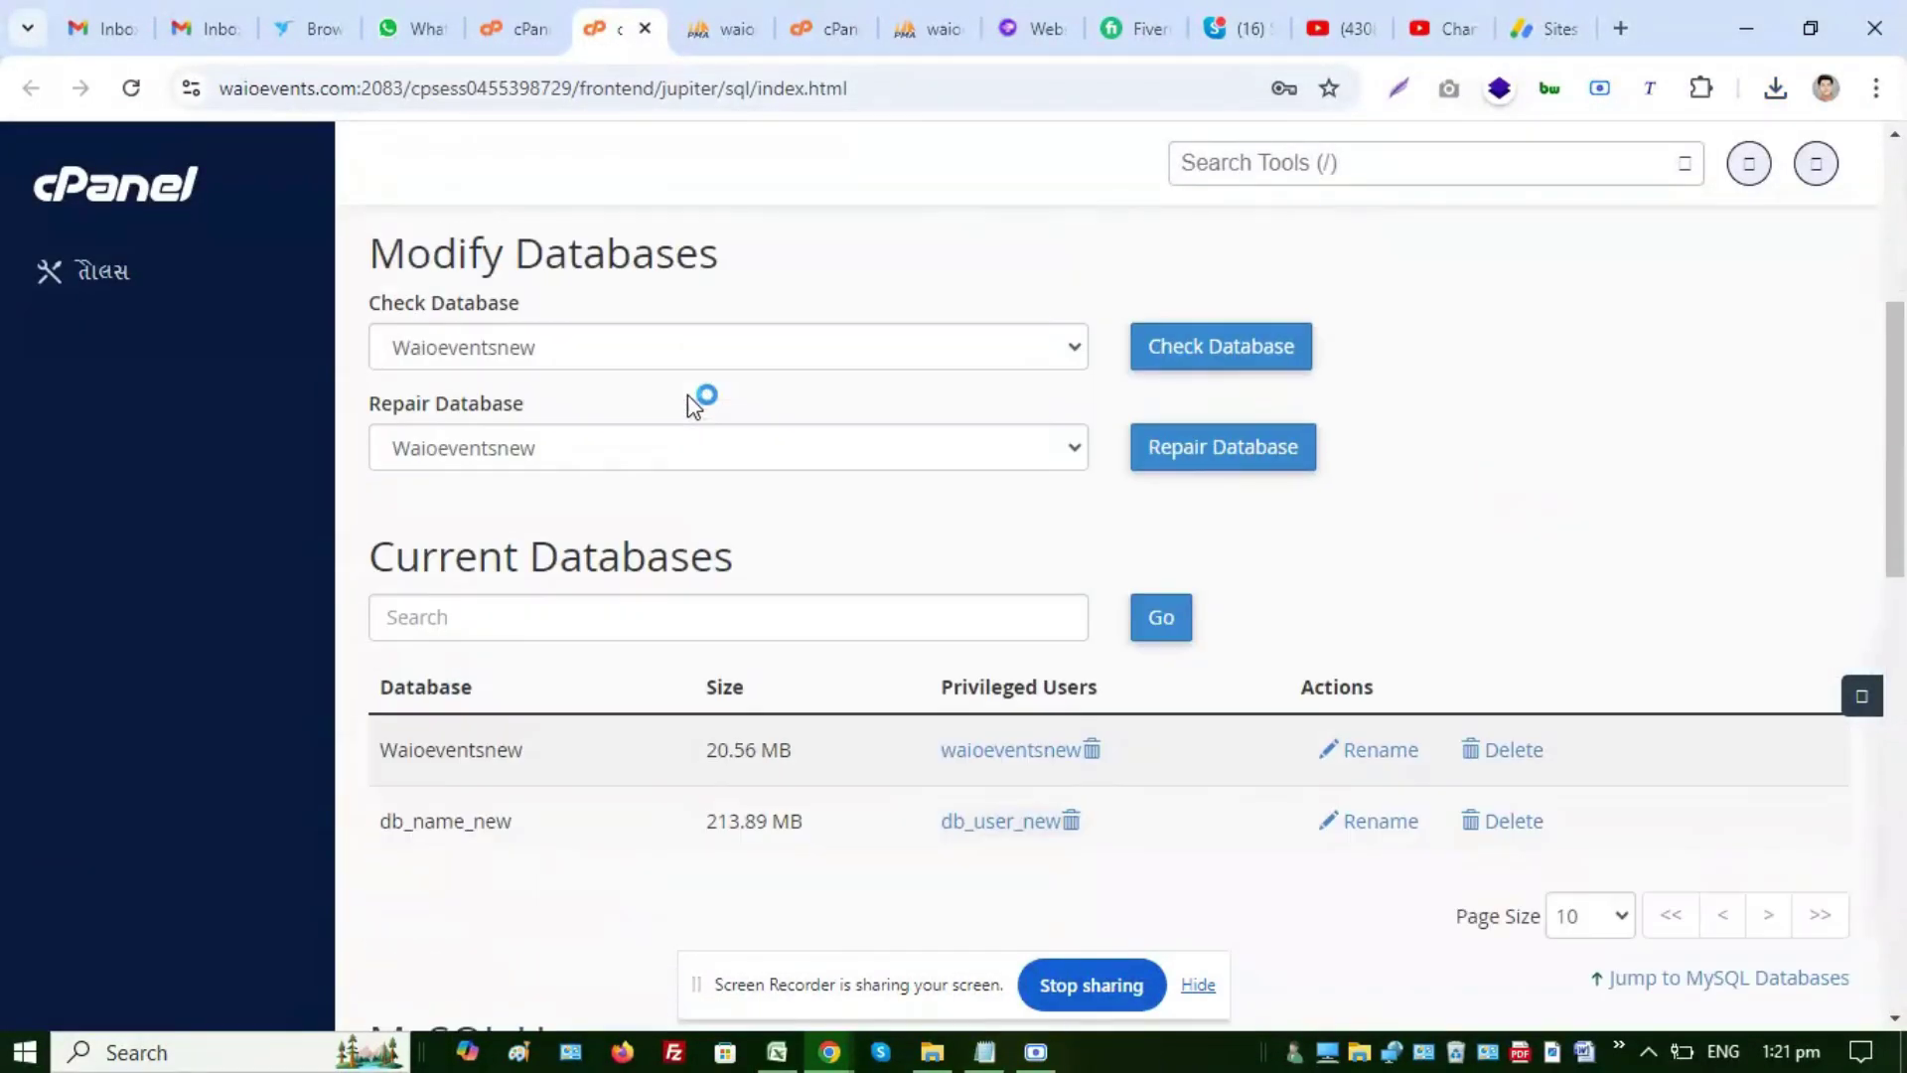
scroll(784, 501, "up", 4)
Create a new MySQL database named newsite and go back to the MySQL Databases page
left_click(626, 594)
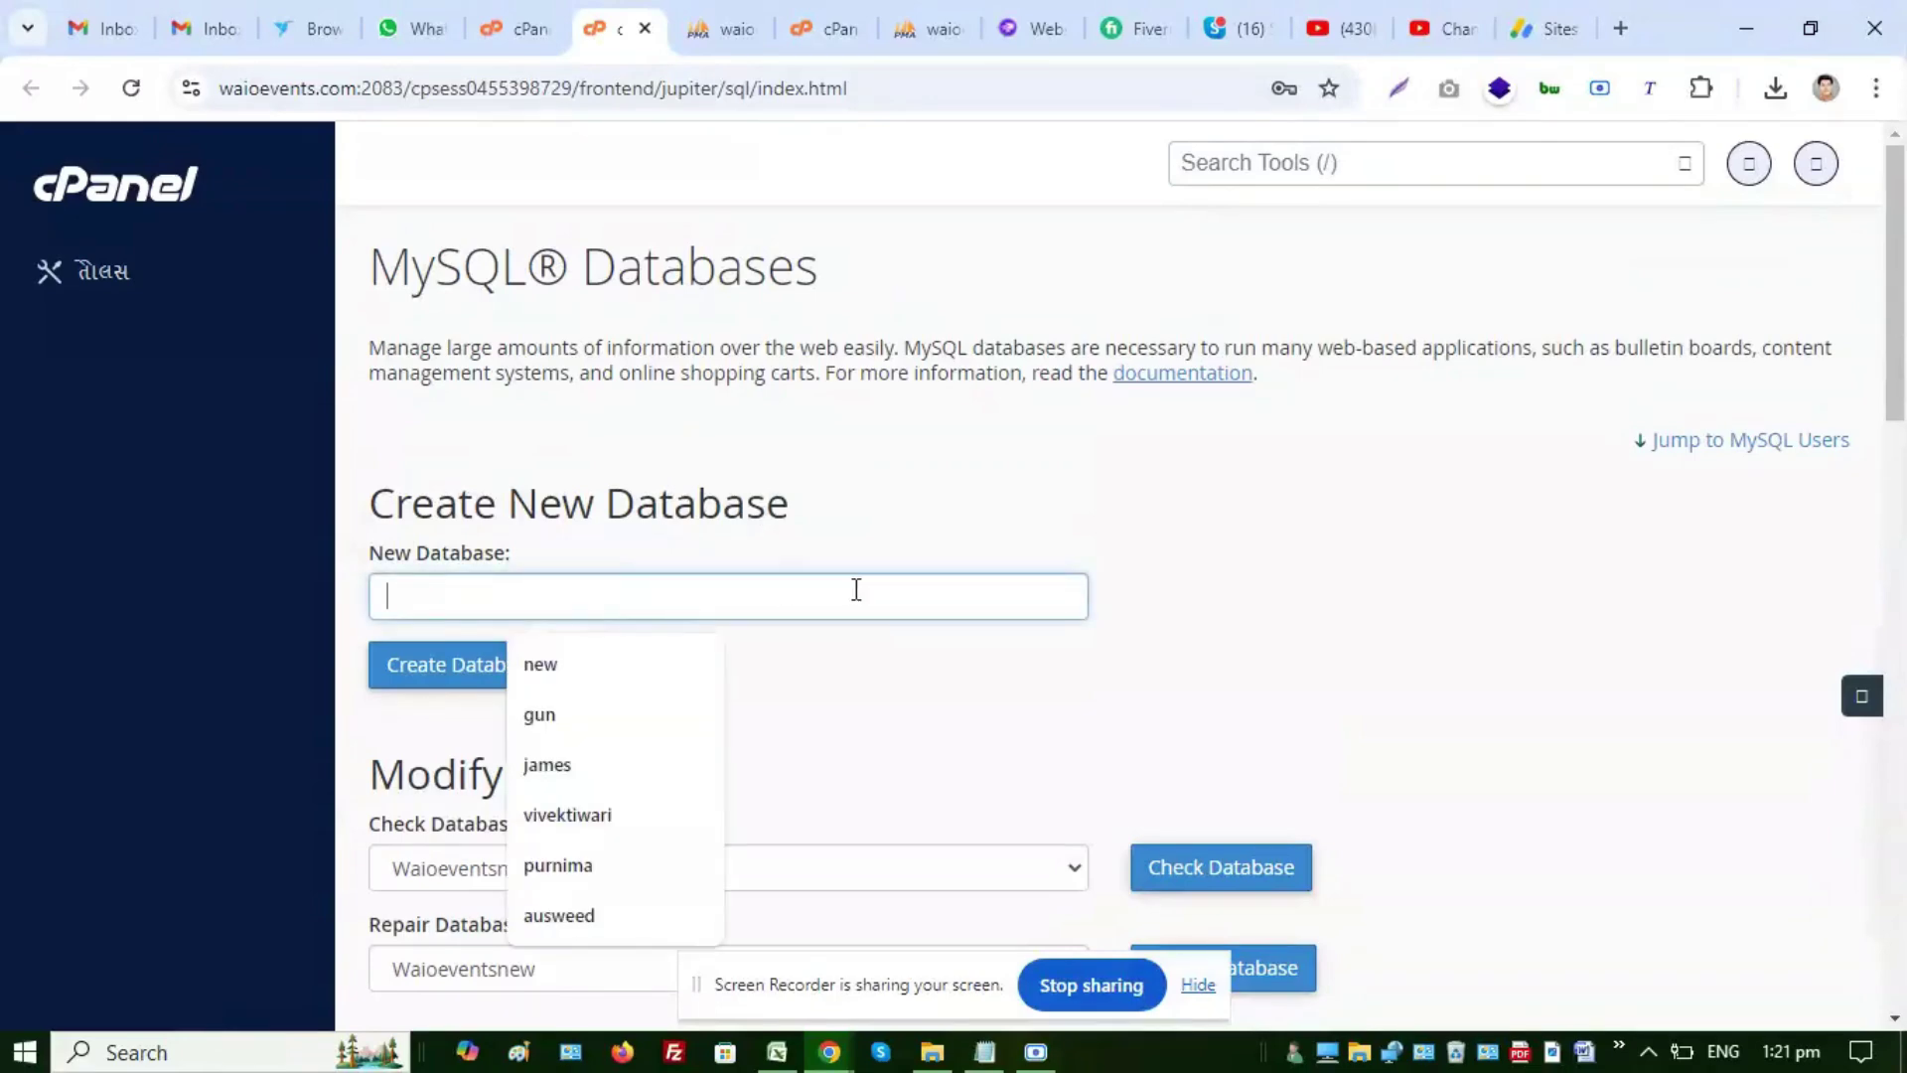
scroll(894, 556, "down", 1)
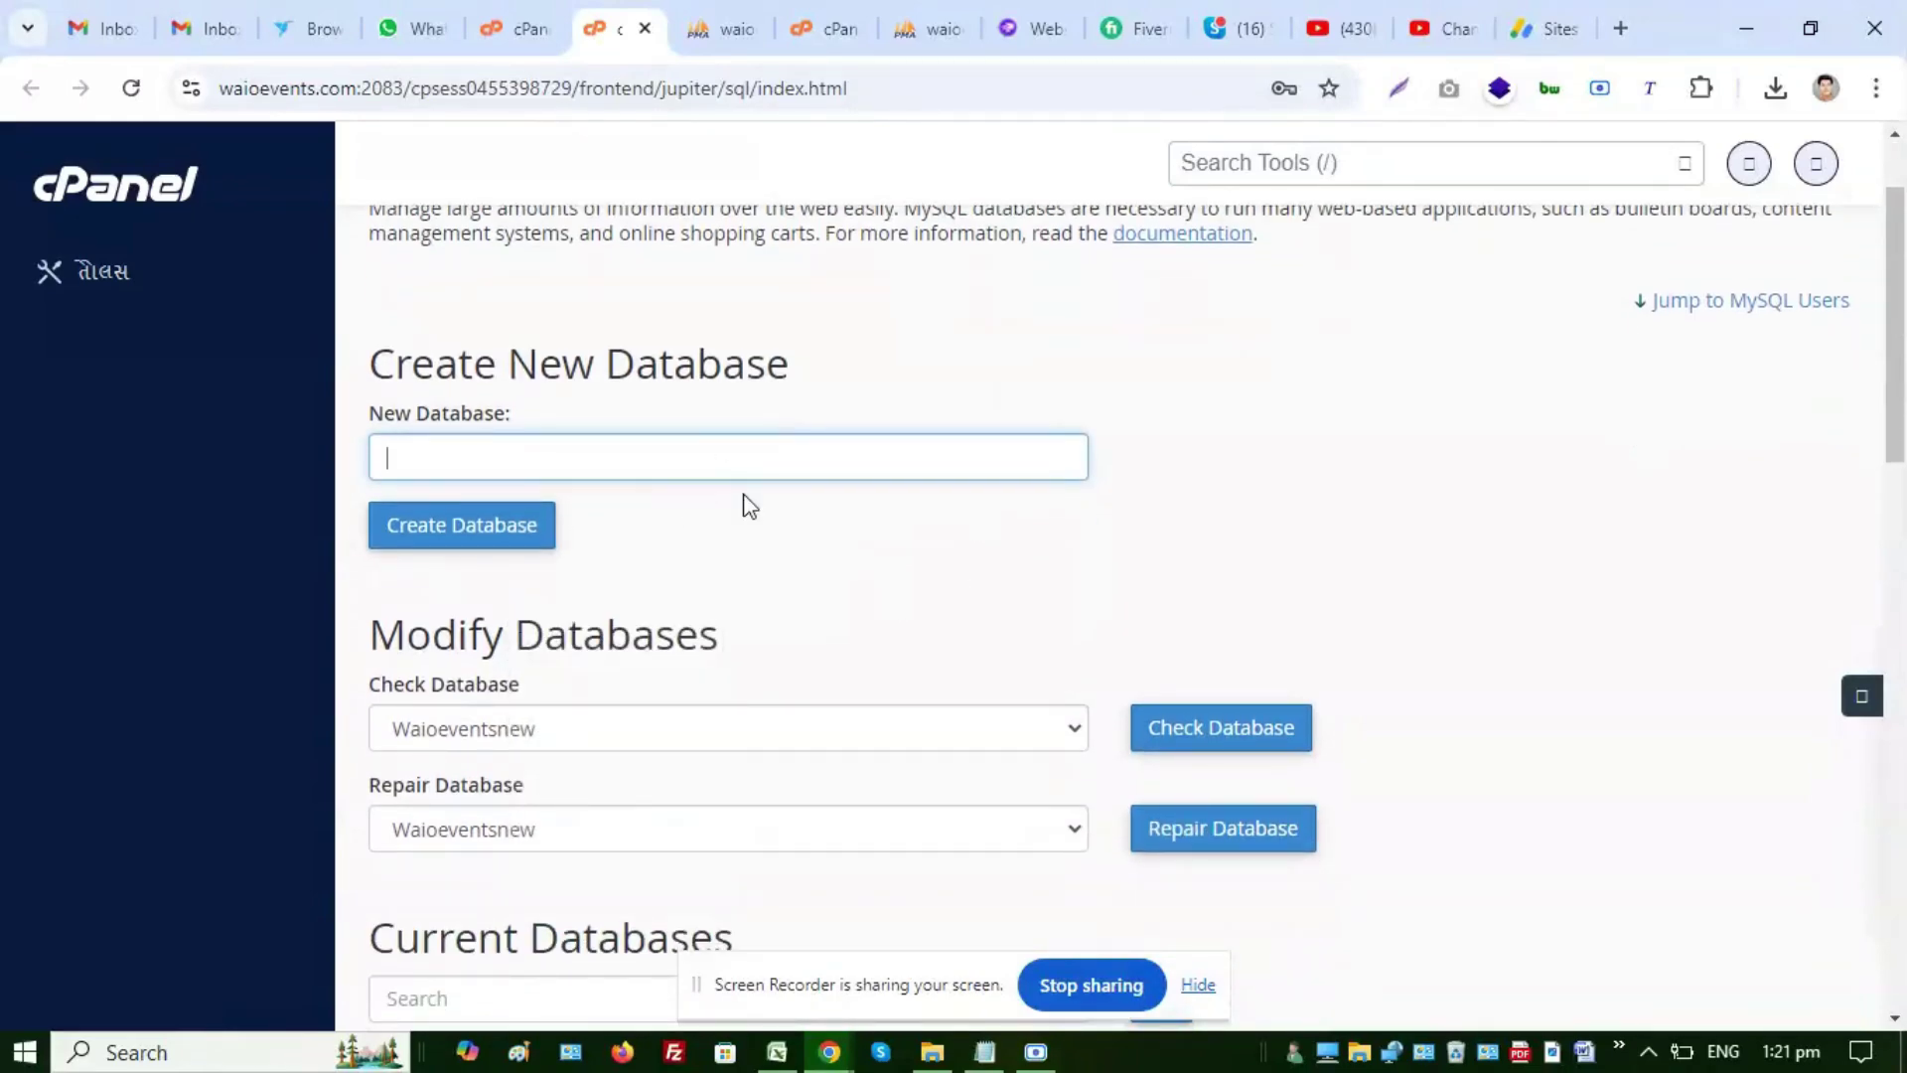
scroll(798, 493, "down", 4)
scroll(826, 521, "up", 3)
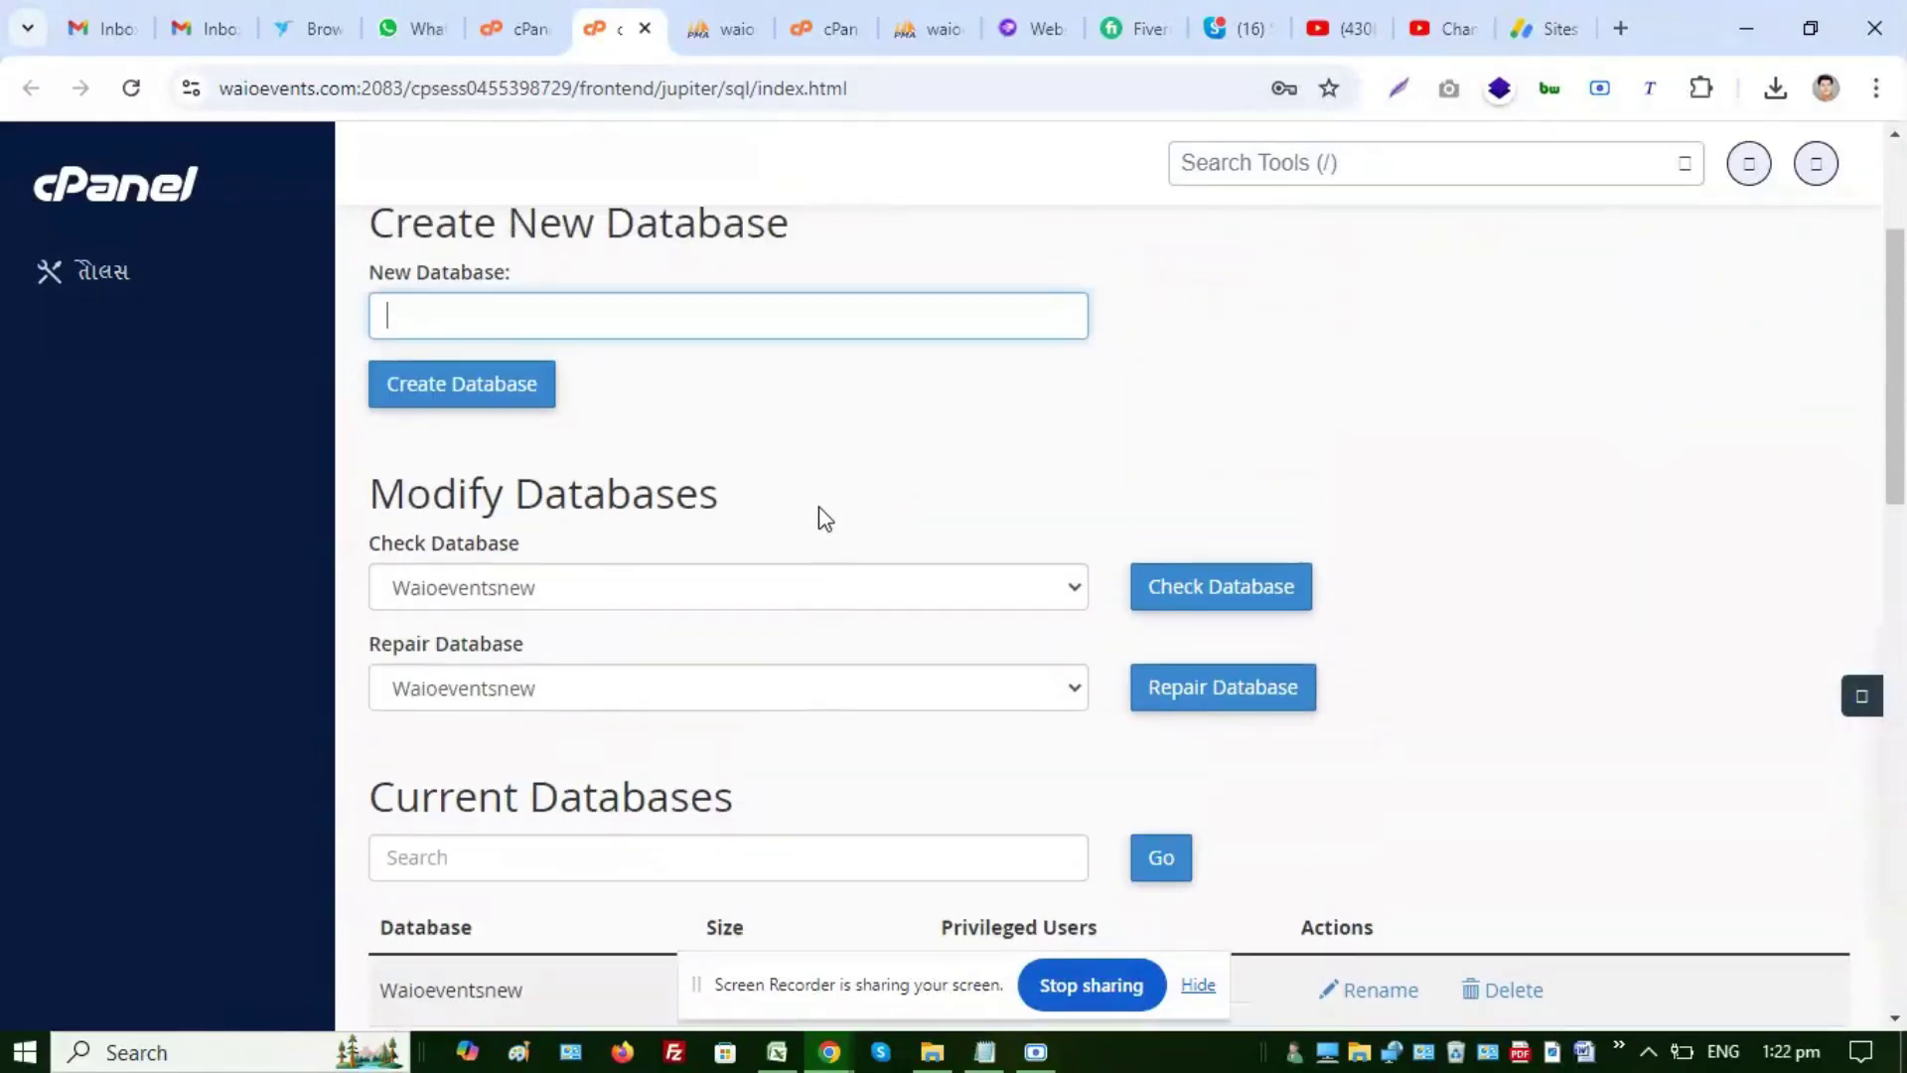
scroll(770, 477, "down", 3)
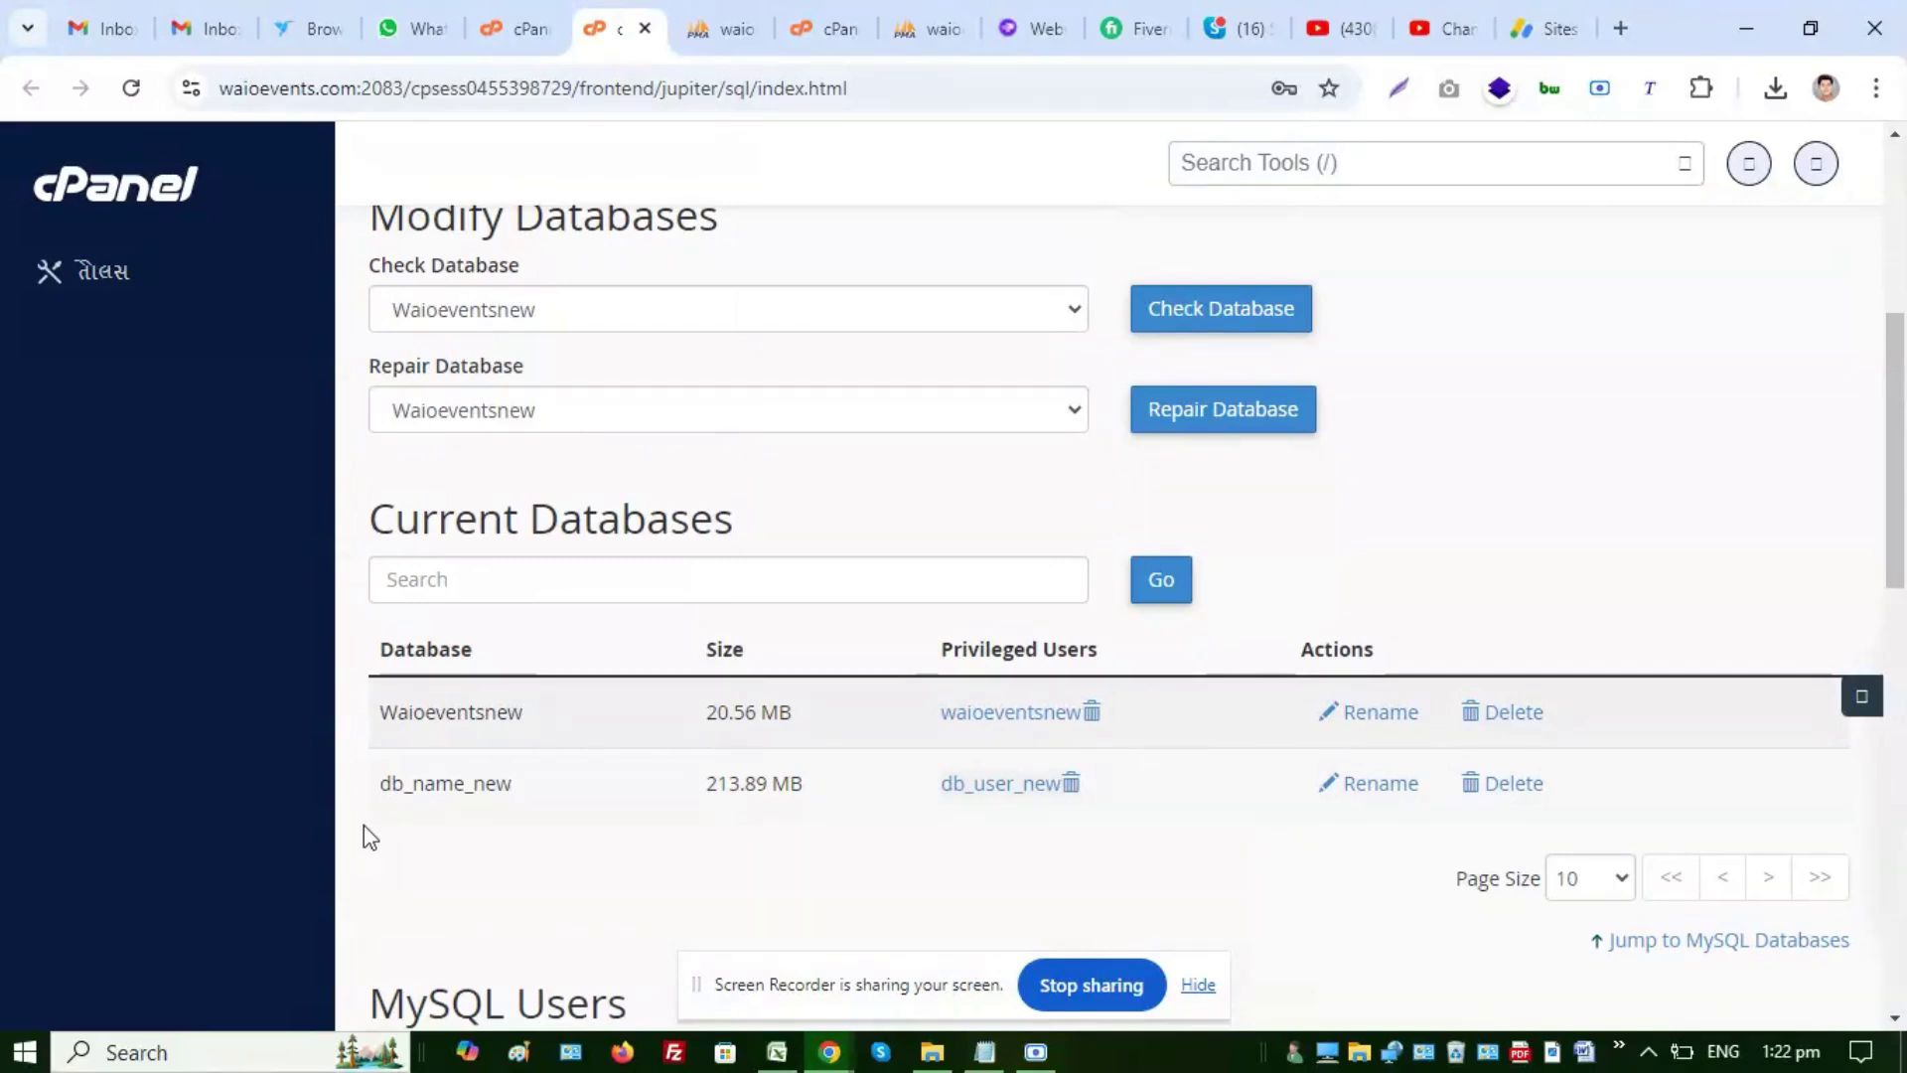
scroll(576, 716, "up", 3)
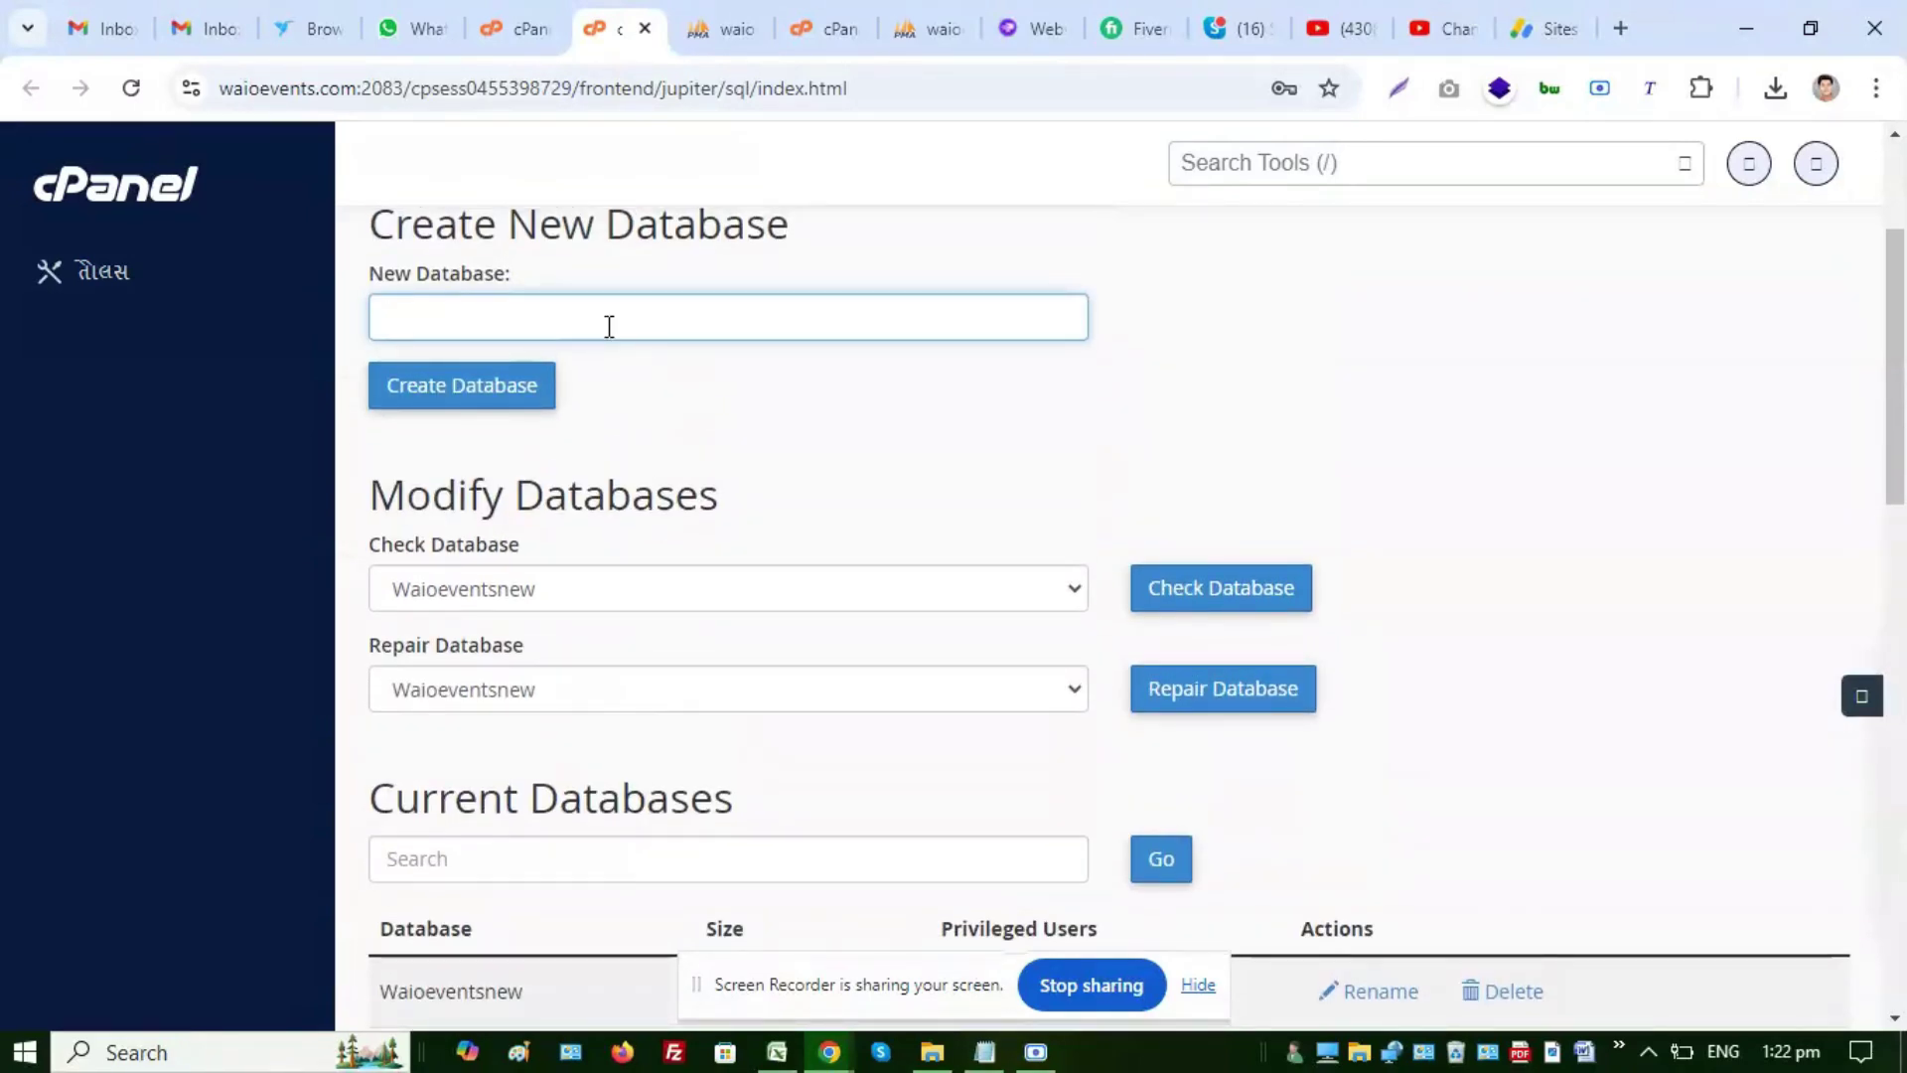
type("newsite")
left_click(515, 391)
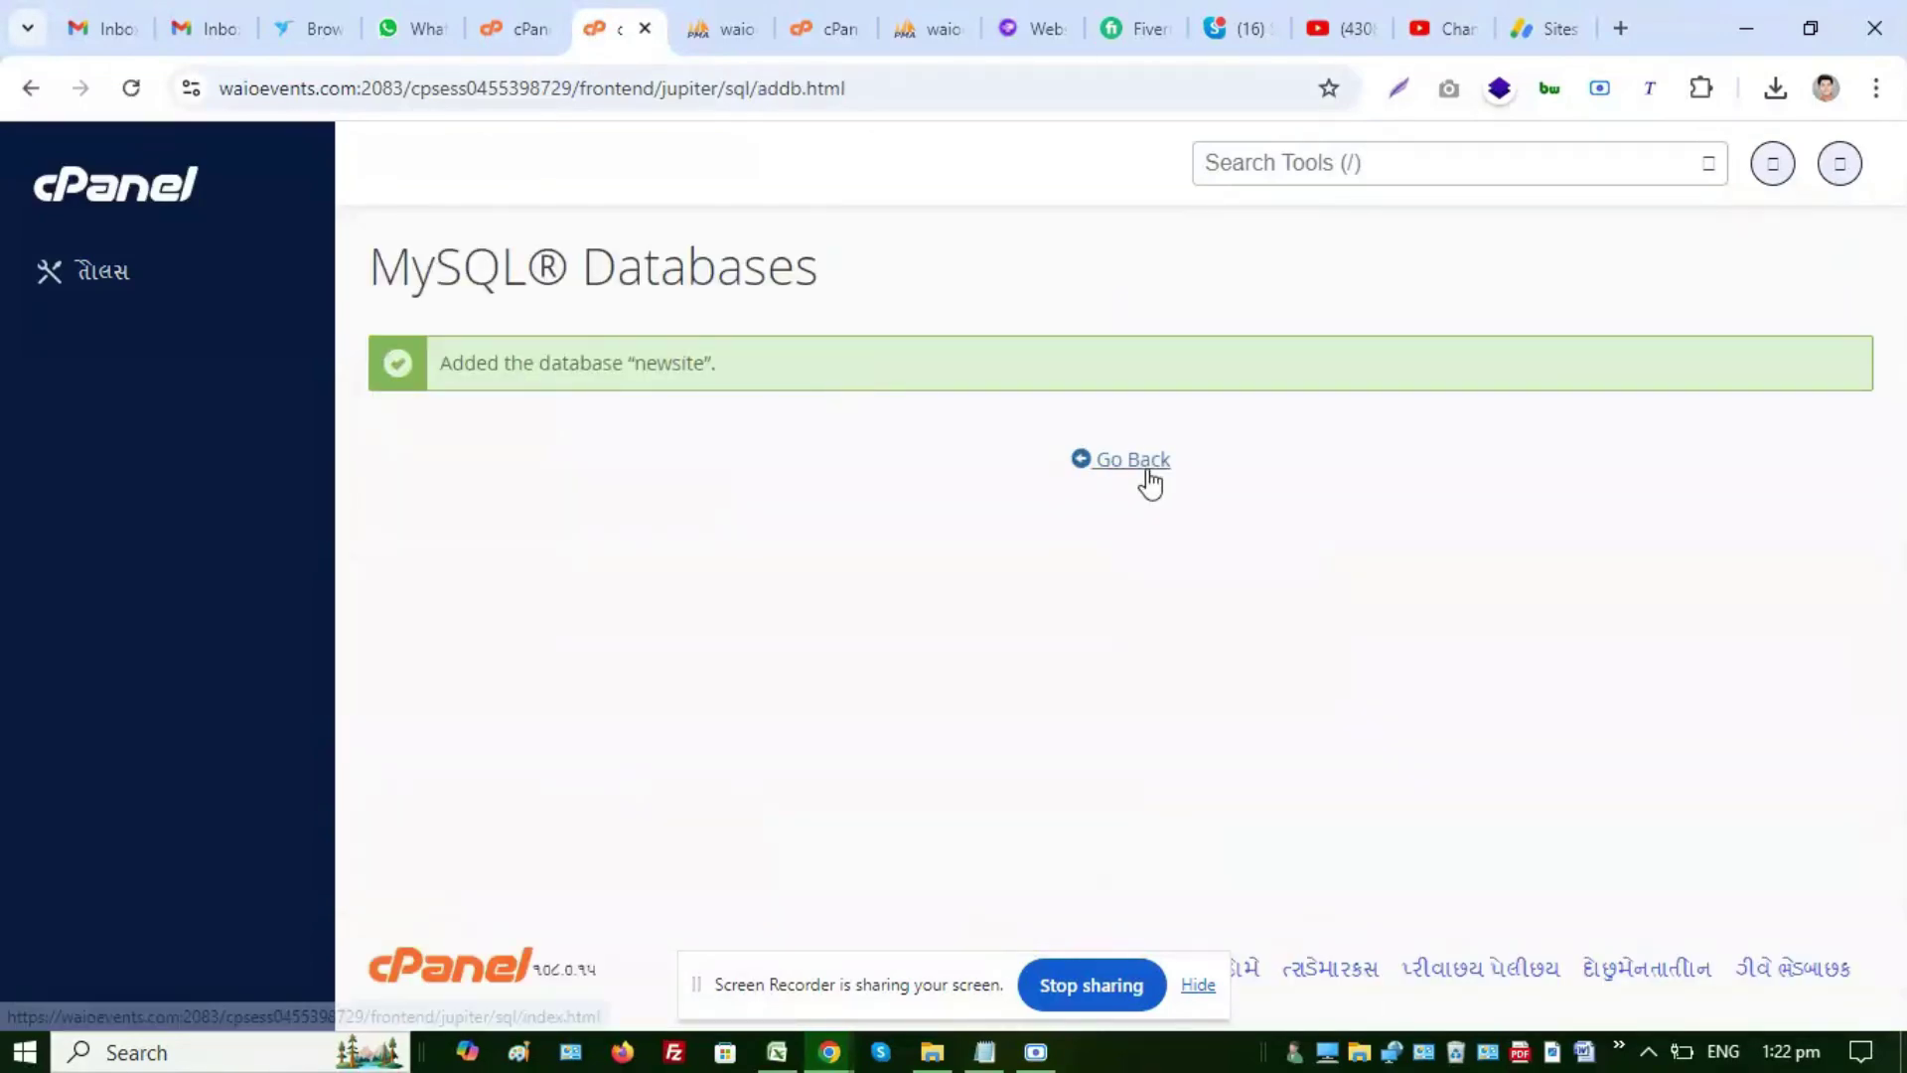
left_click(1140, 473)
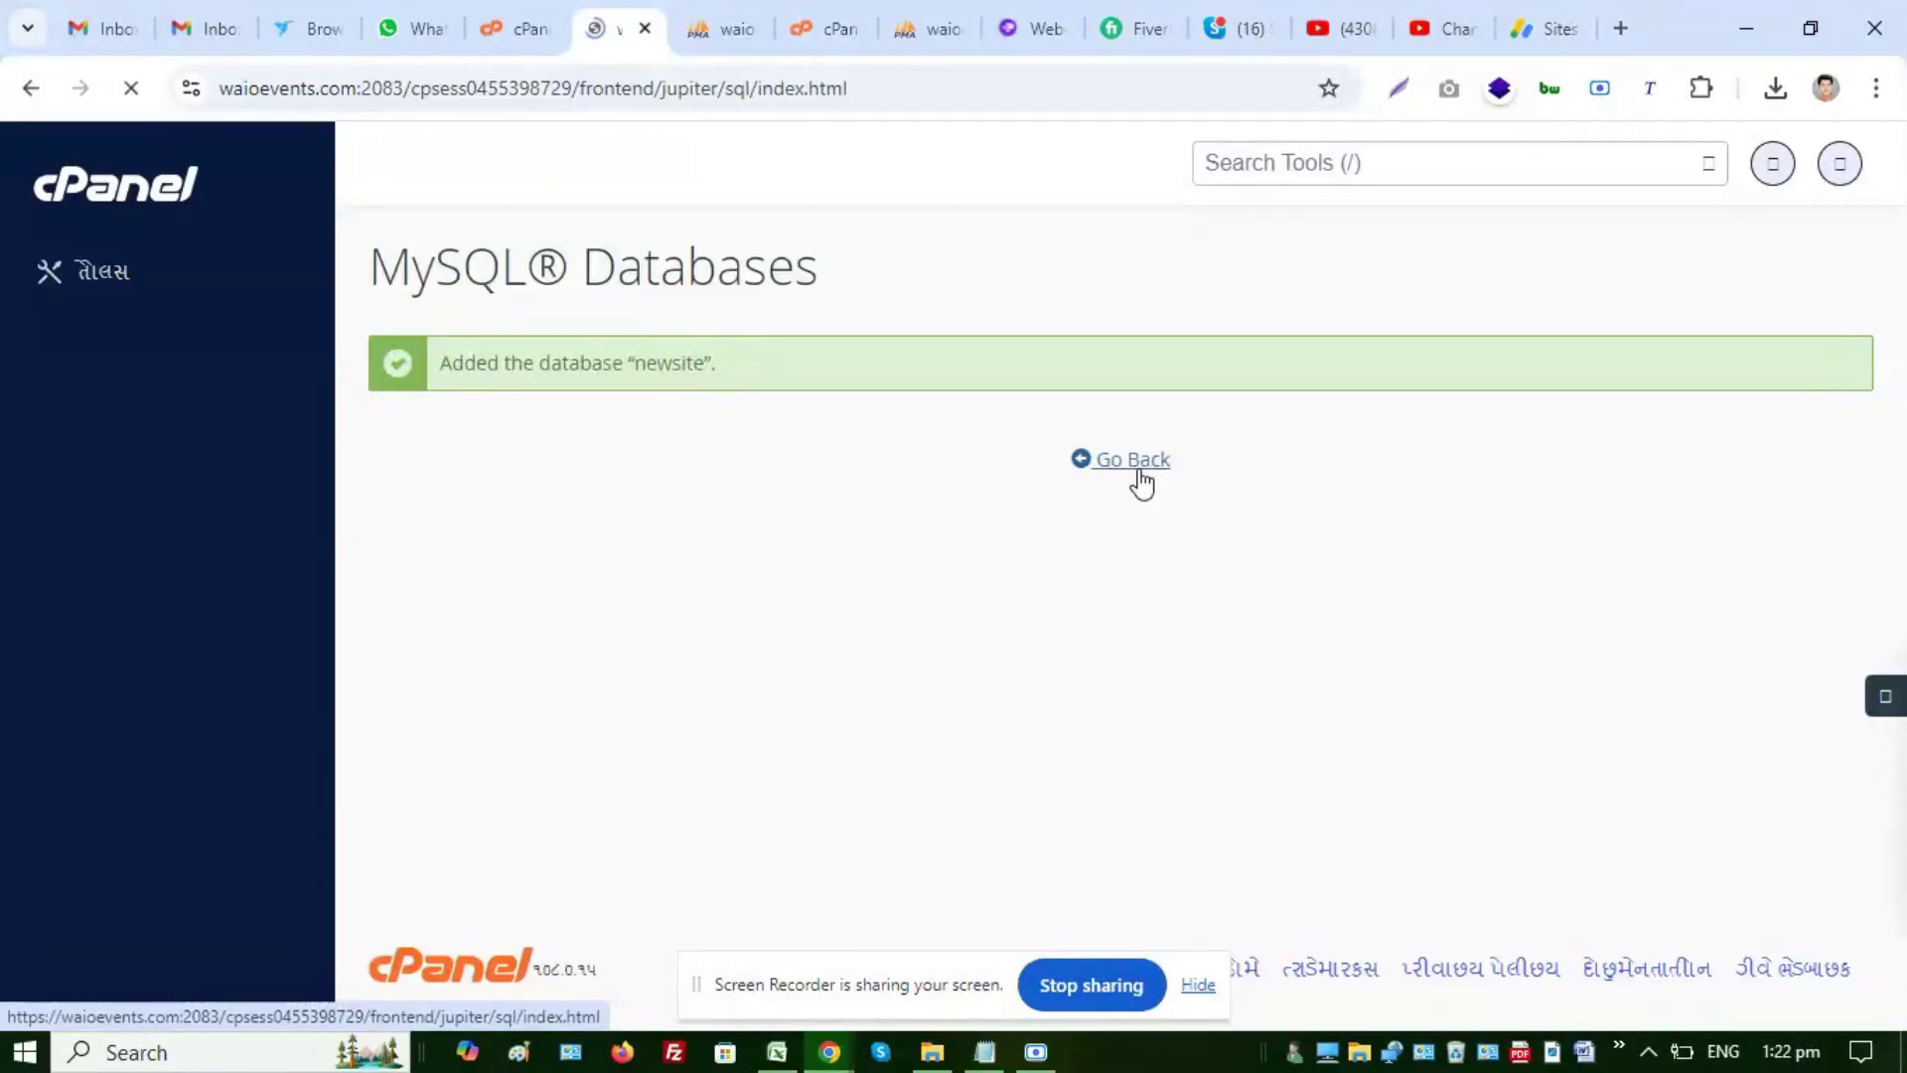
Fill in the new MySQL user form with the username newsite and a password from the Password Generator
scroll(842, 608, "down", 10)
scroll(692, 624, "down", 3)
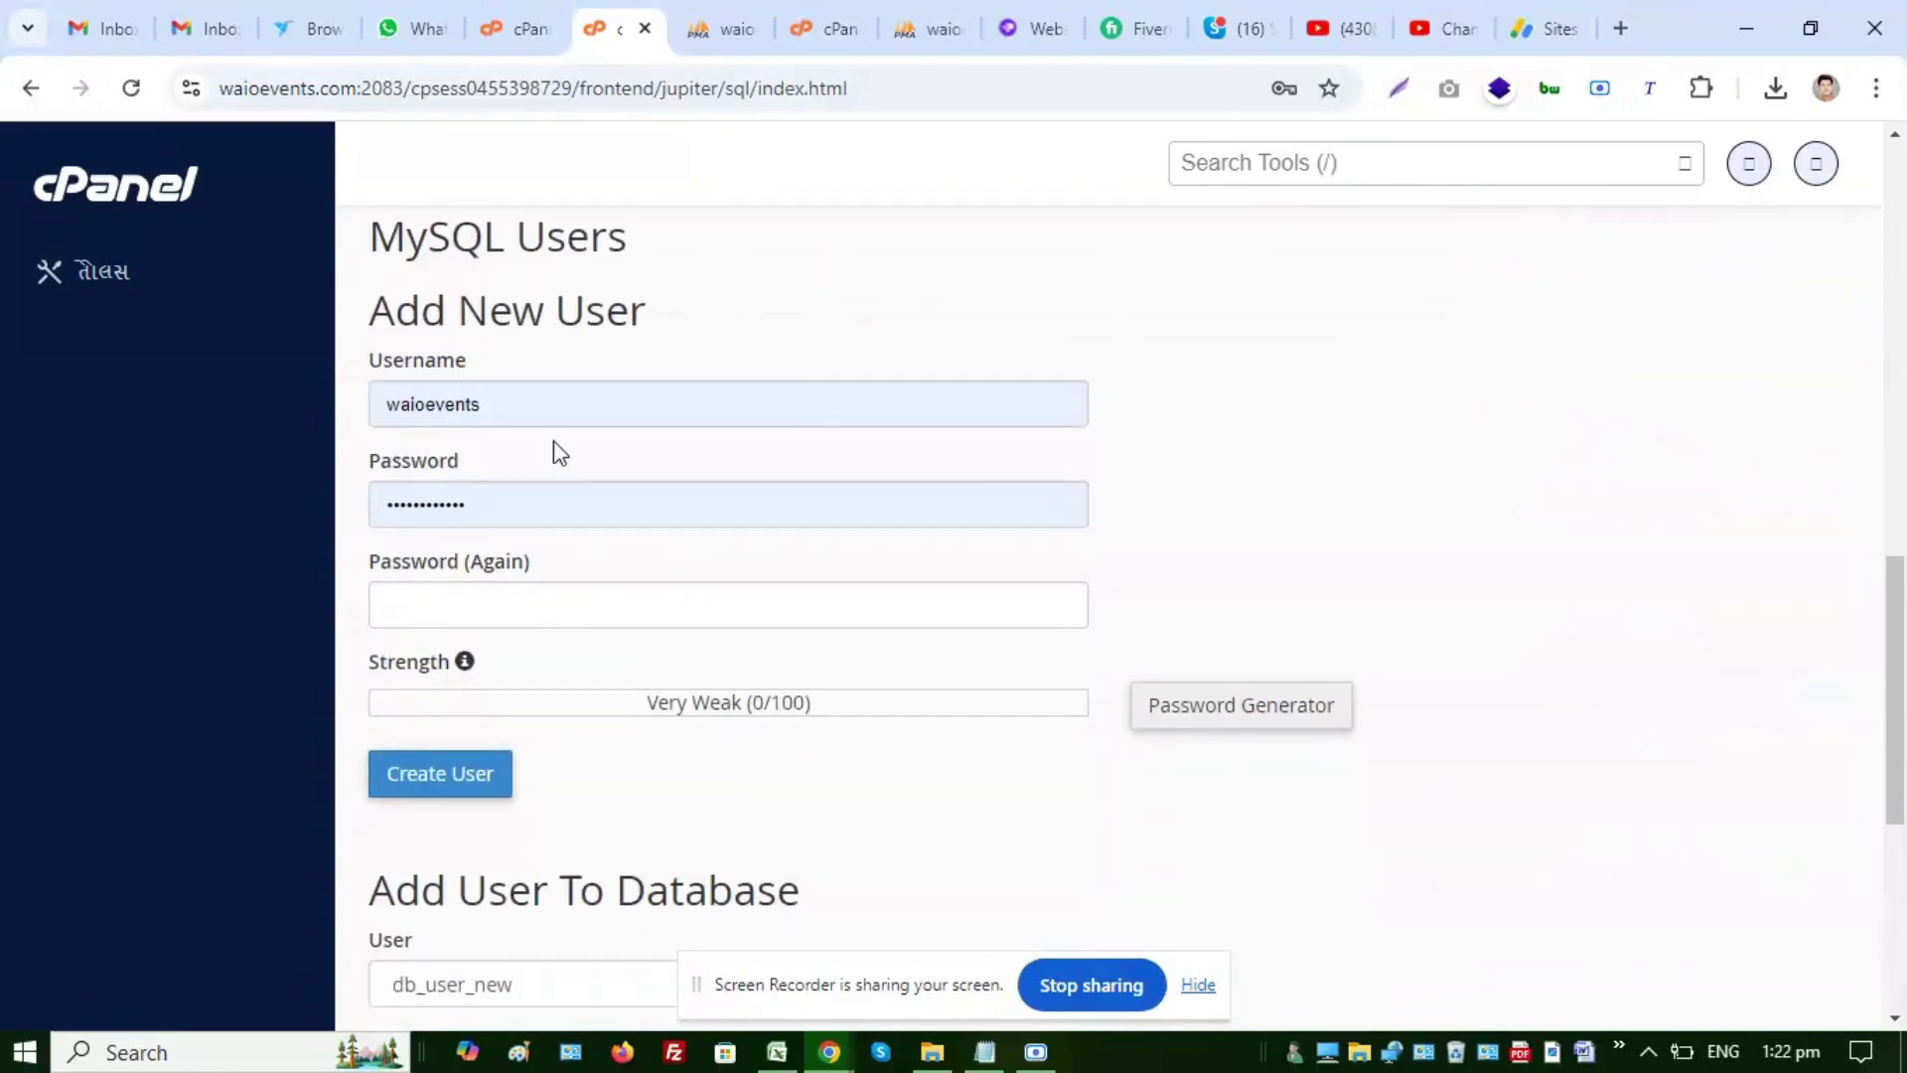
left_click(476, 402)
double_click(477, 403)
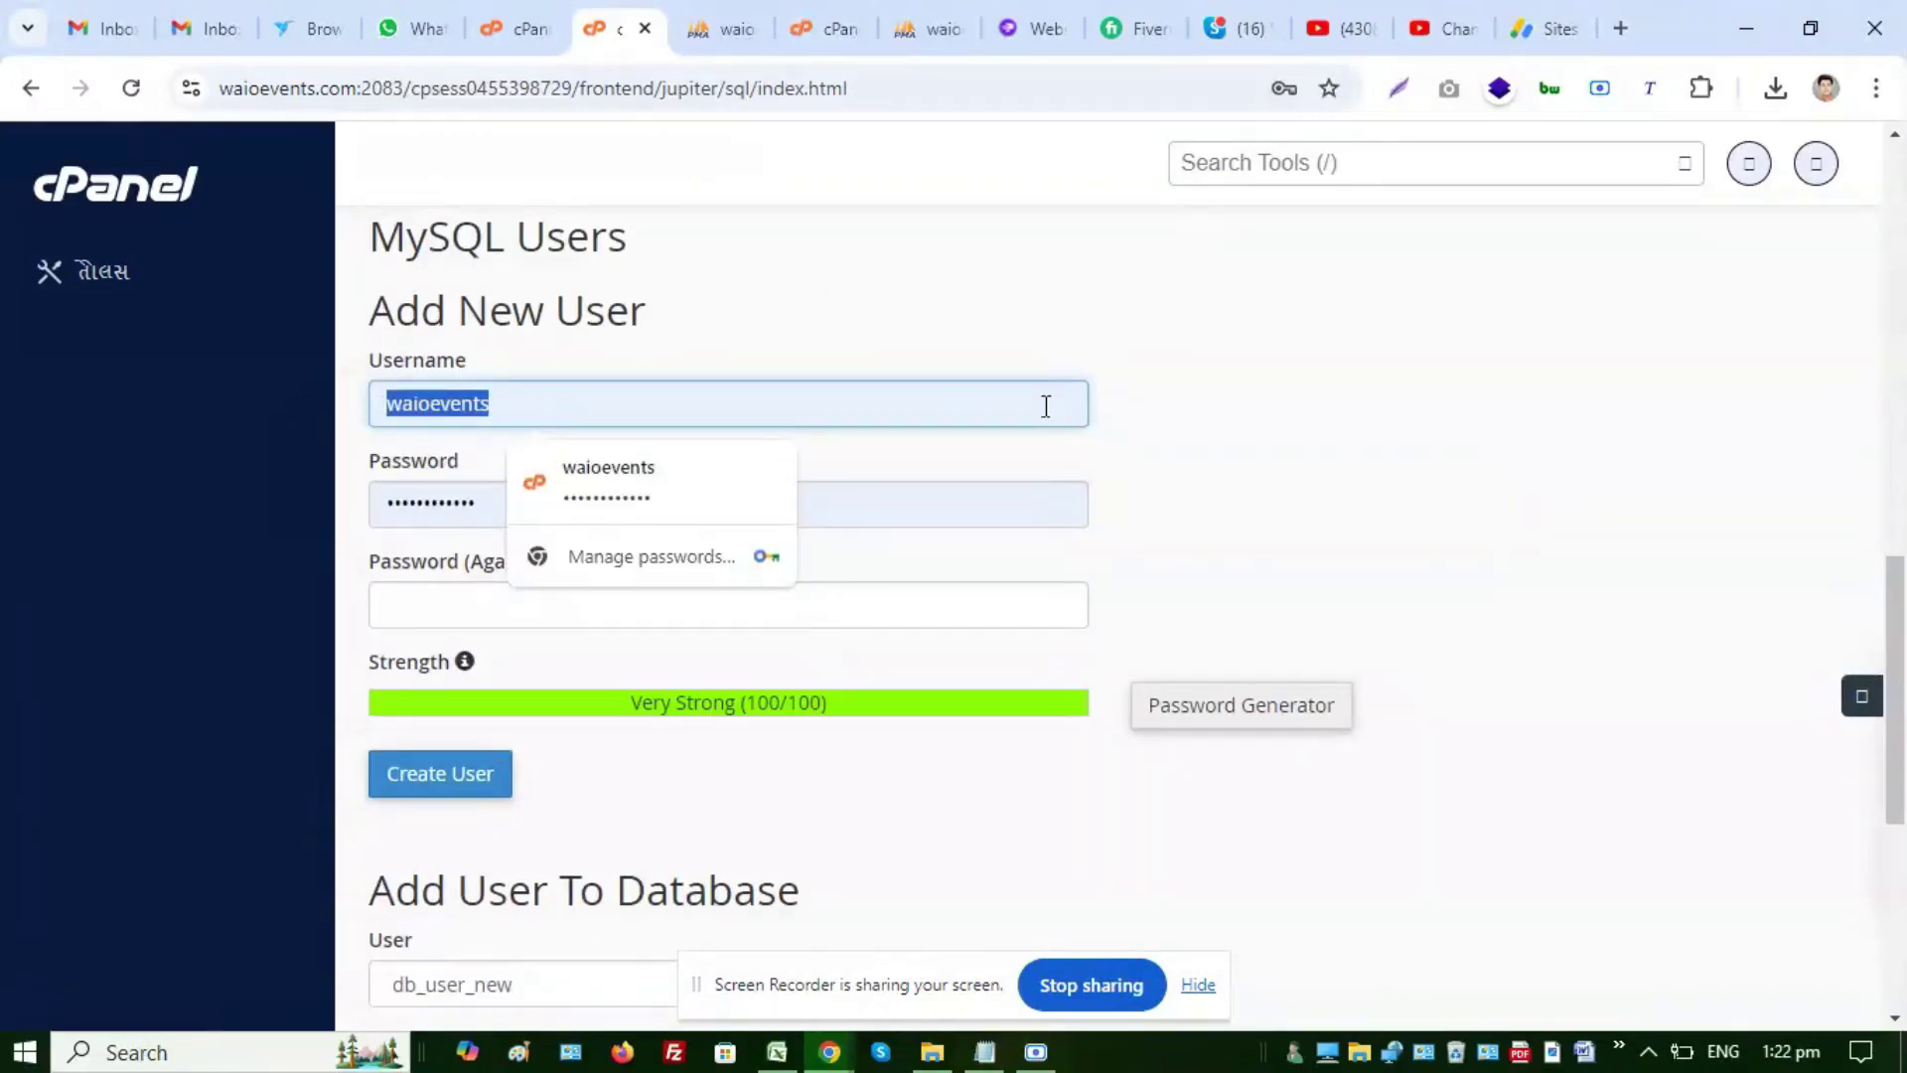
type("newsite")
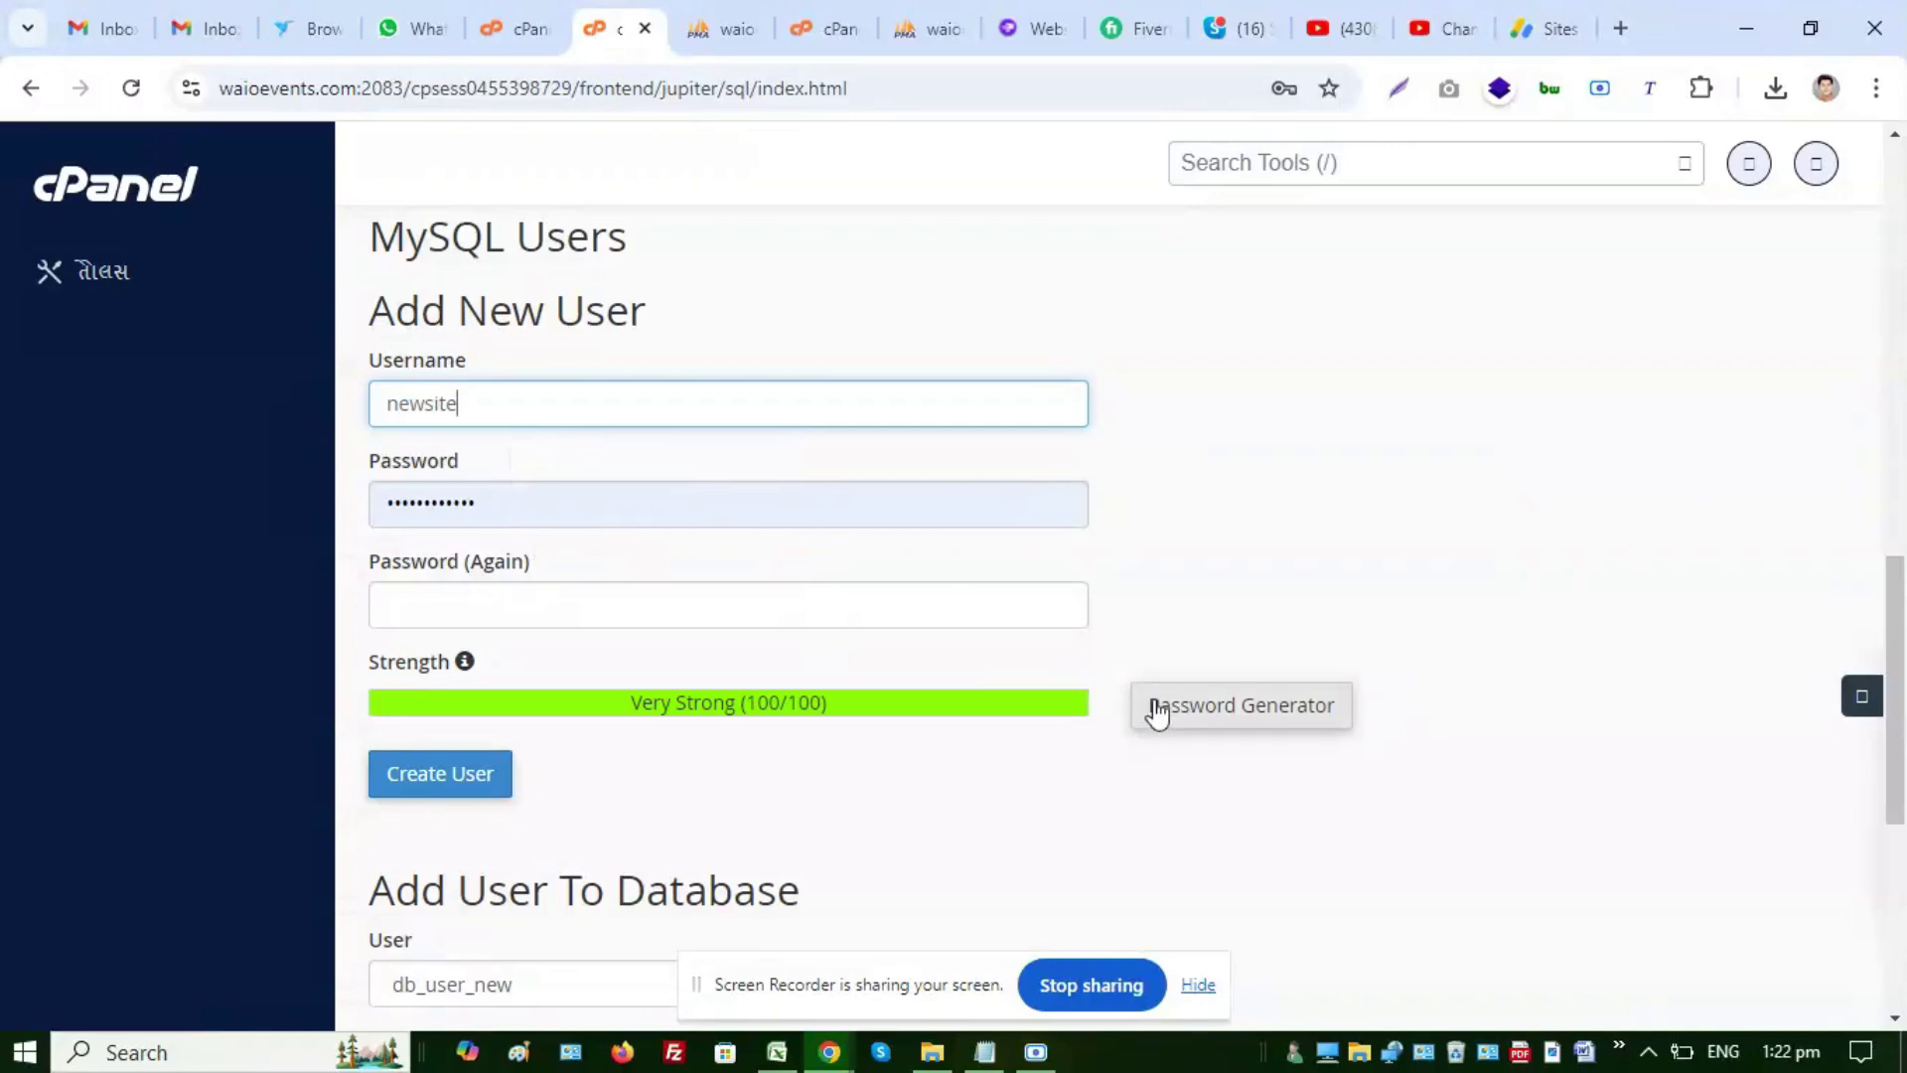
left_click(567, 503)
left_click(1142, 703)
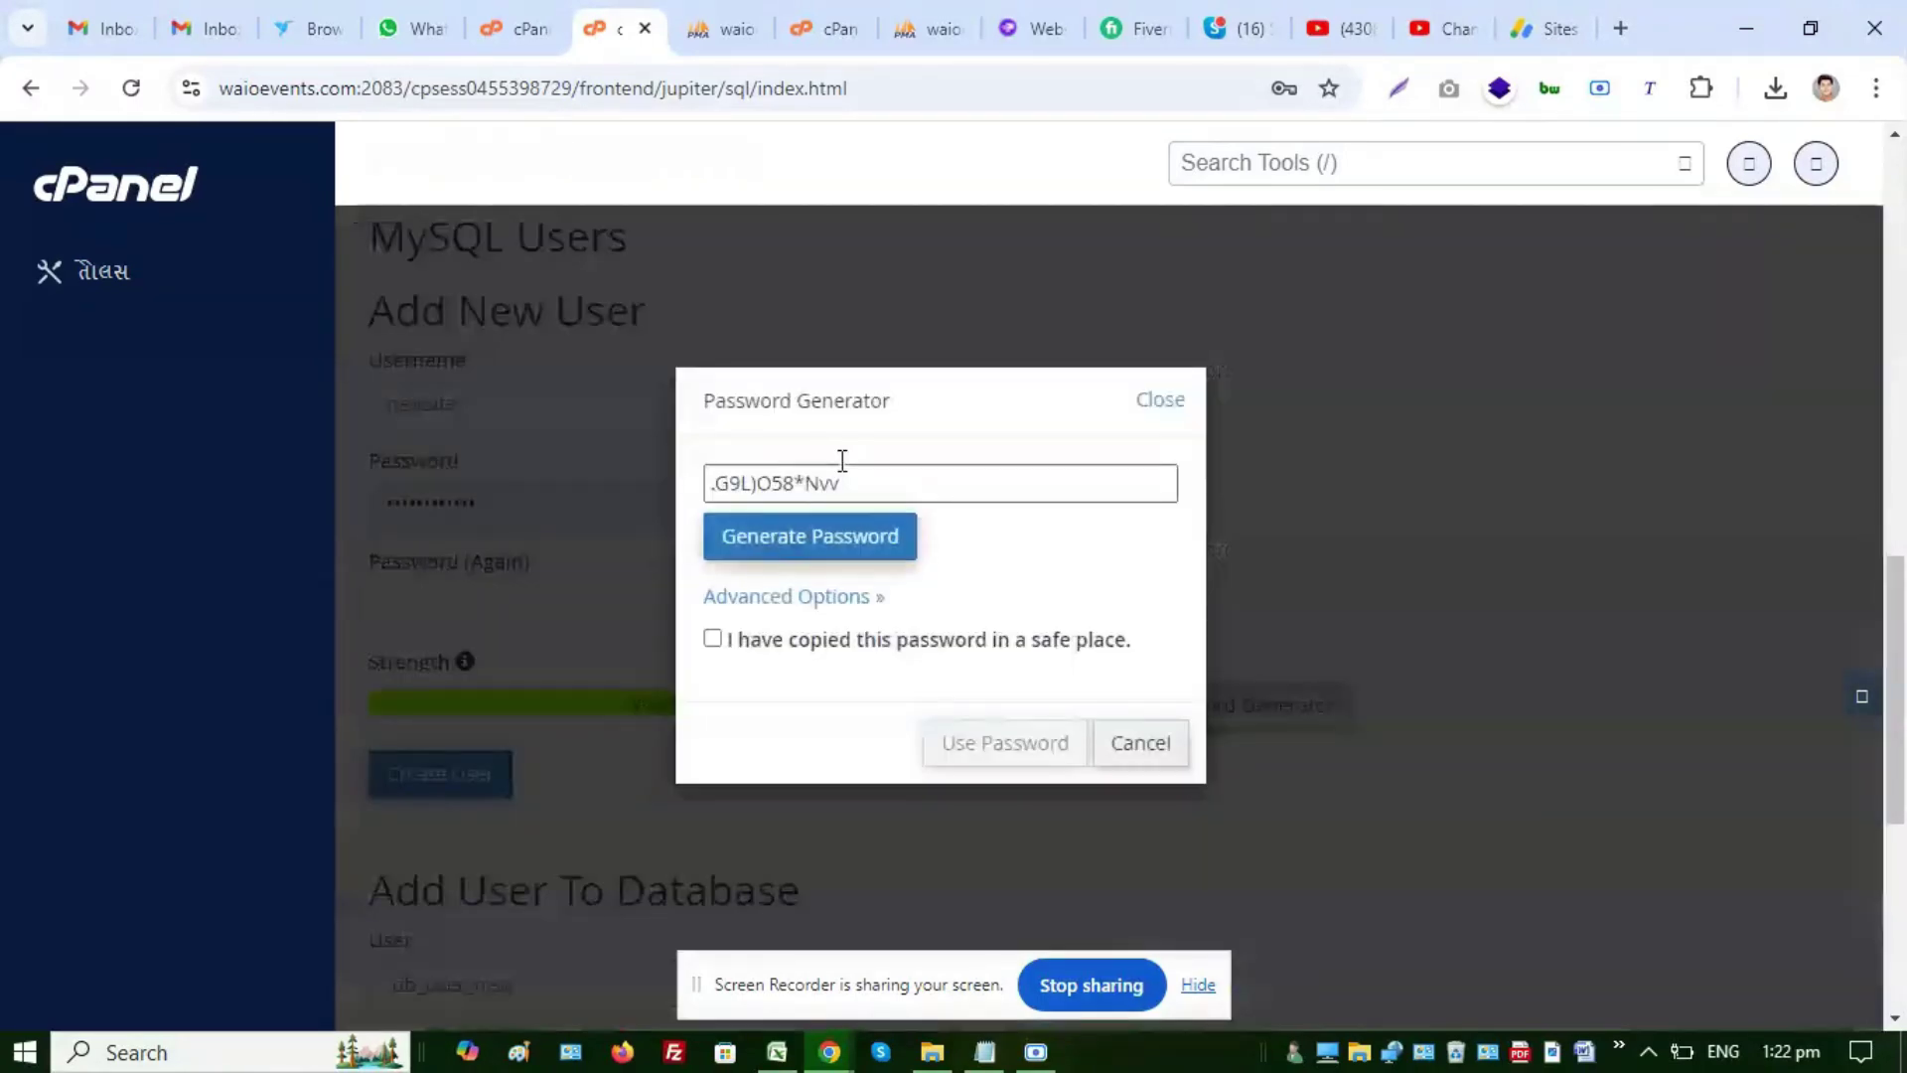
left_click(730, 641)
left_click(987, 745)
Switch to Notepad and paste the generated database password beside note 4 on creating the database and user
left_click(1003, 1053)
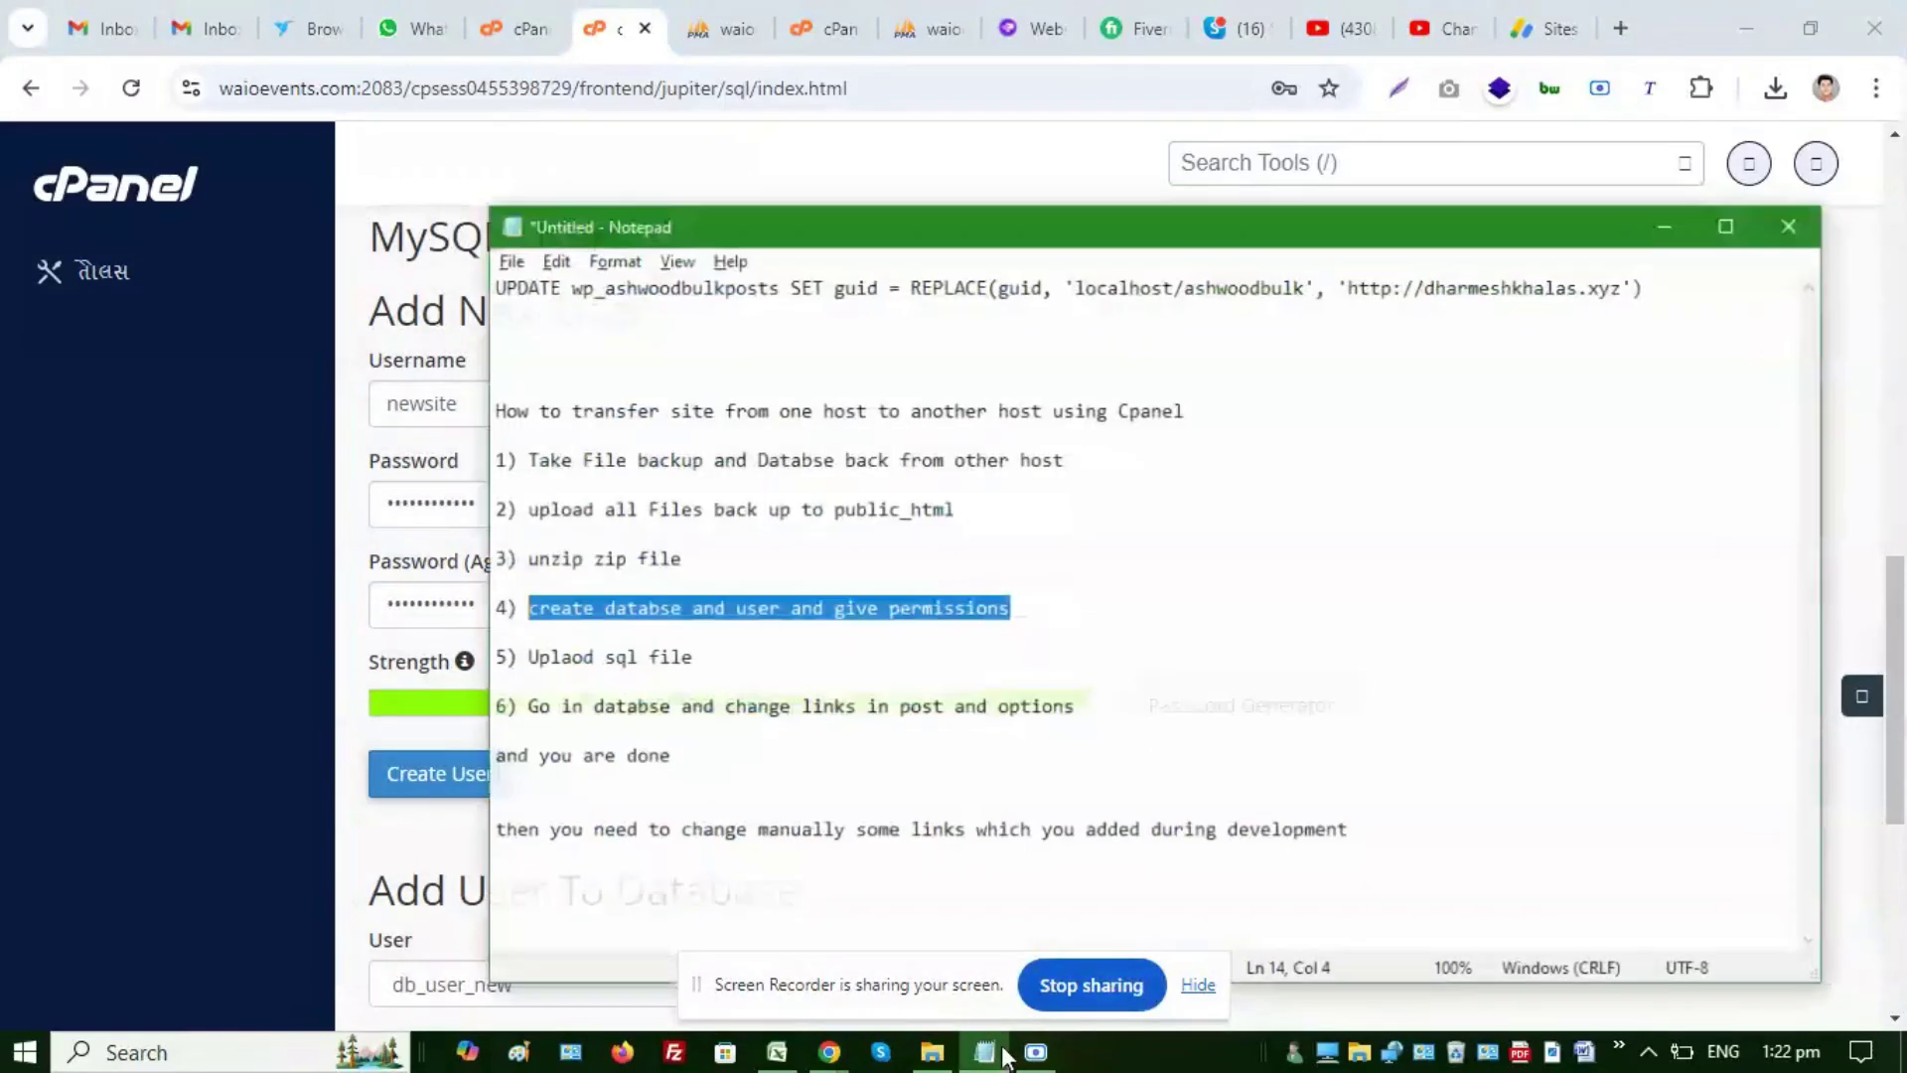
left_click(1127, 615)
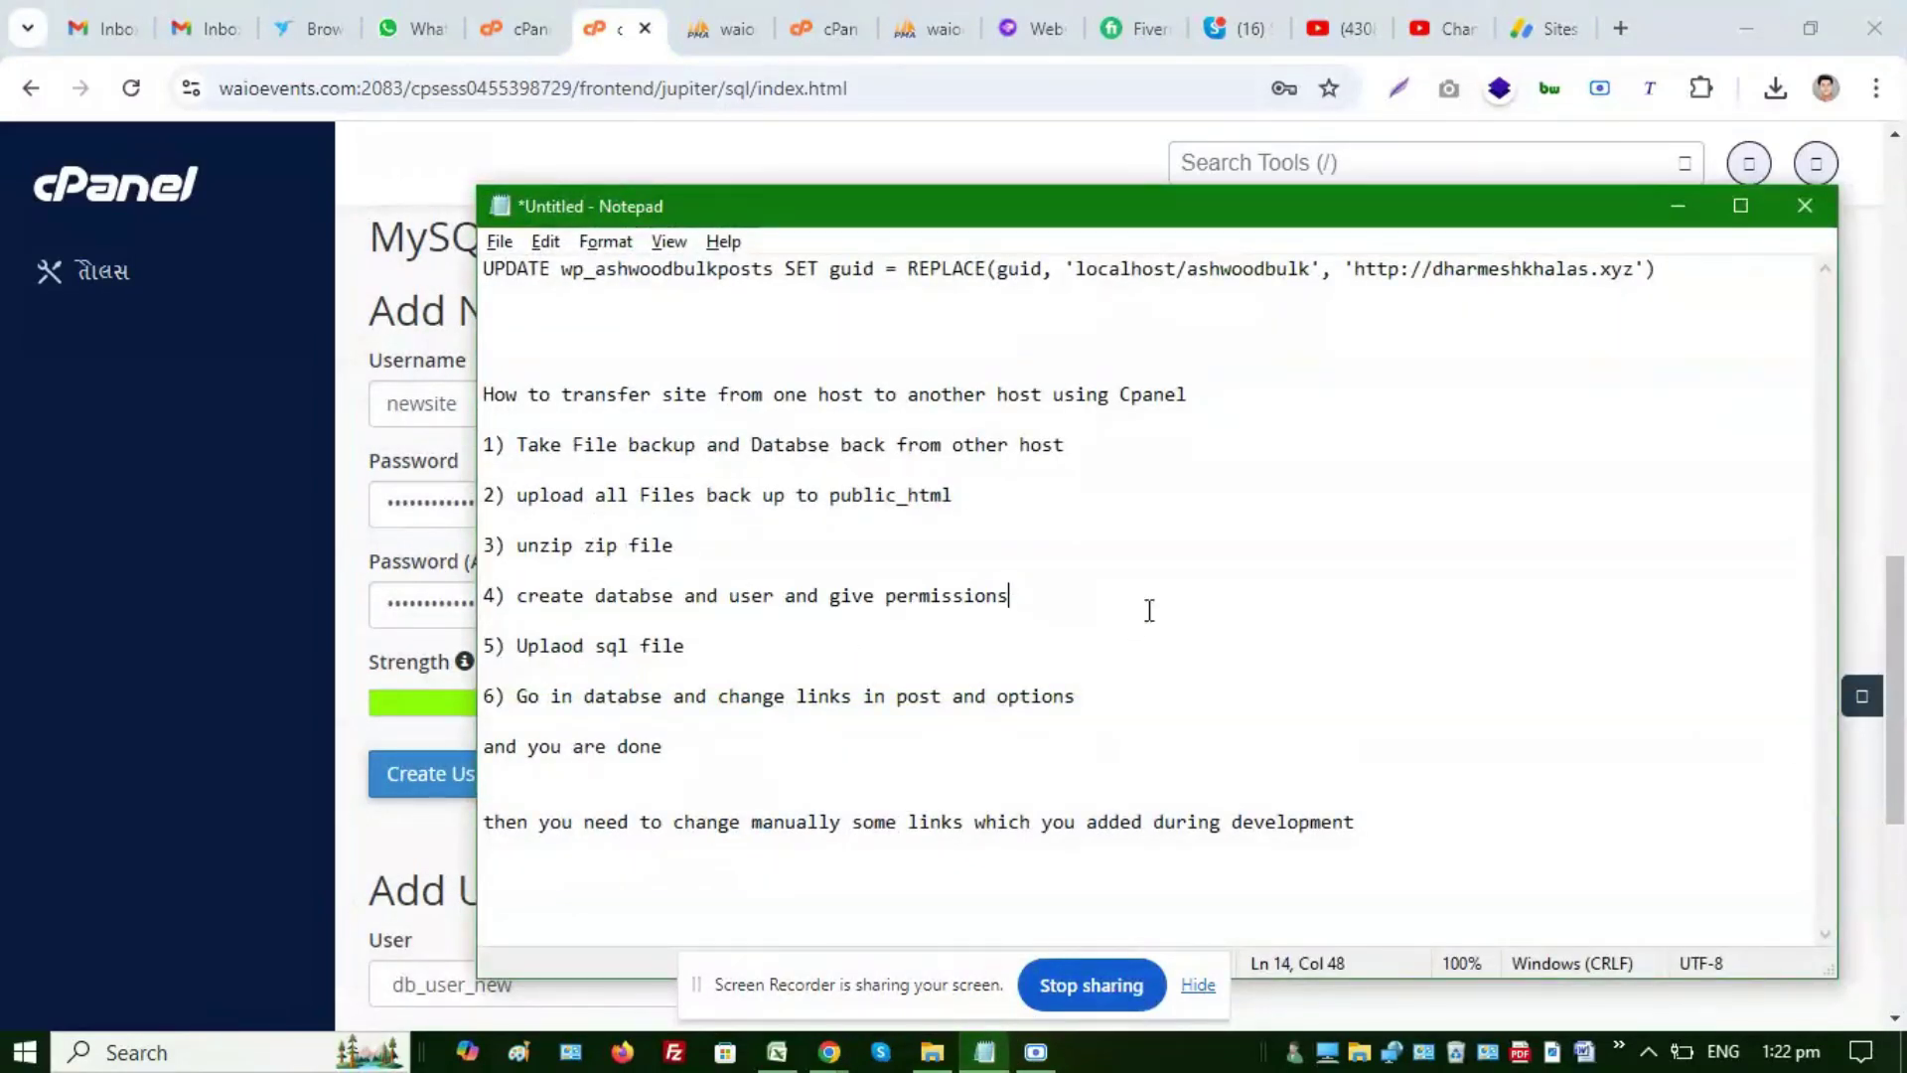
key("ctrl+v")
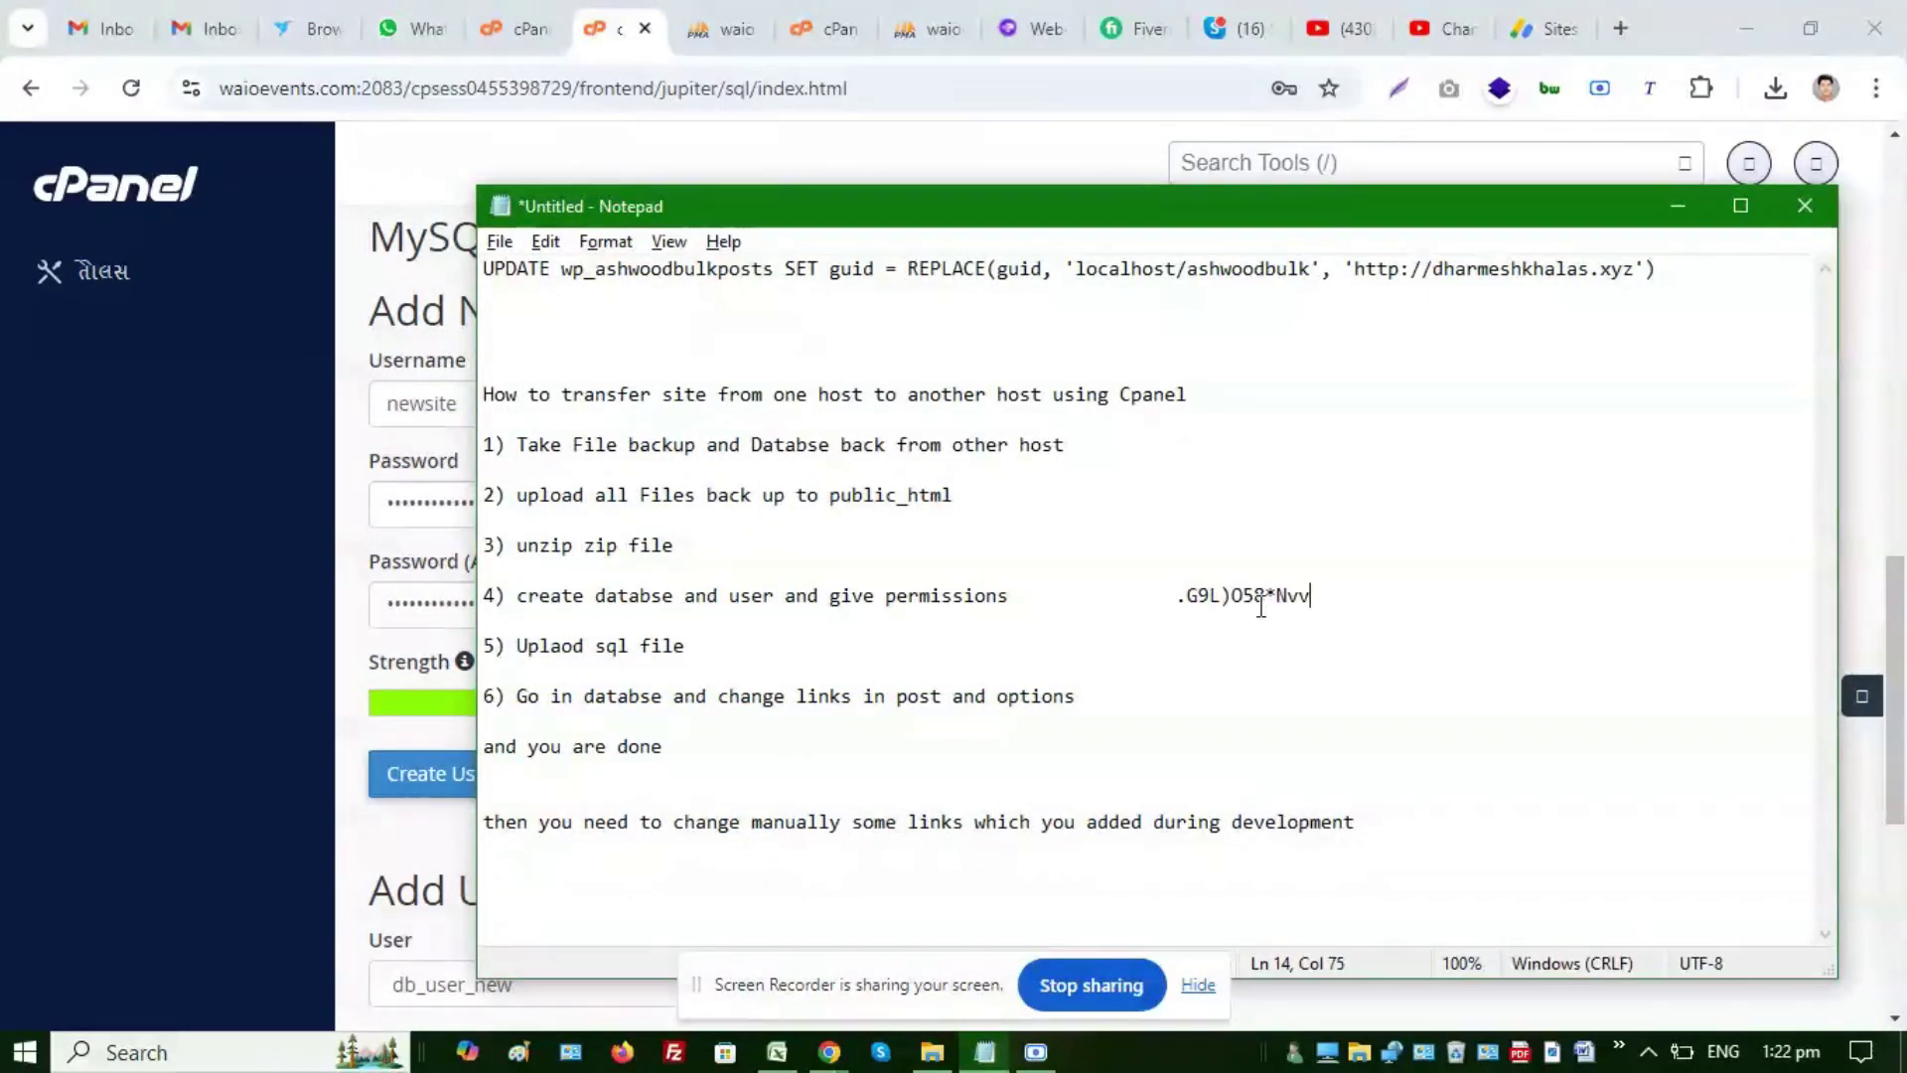
Create the MySQL user newsite and decline saving its password in the browser
left_click(395, 601)
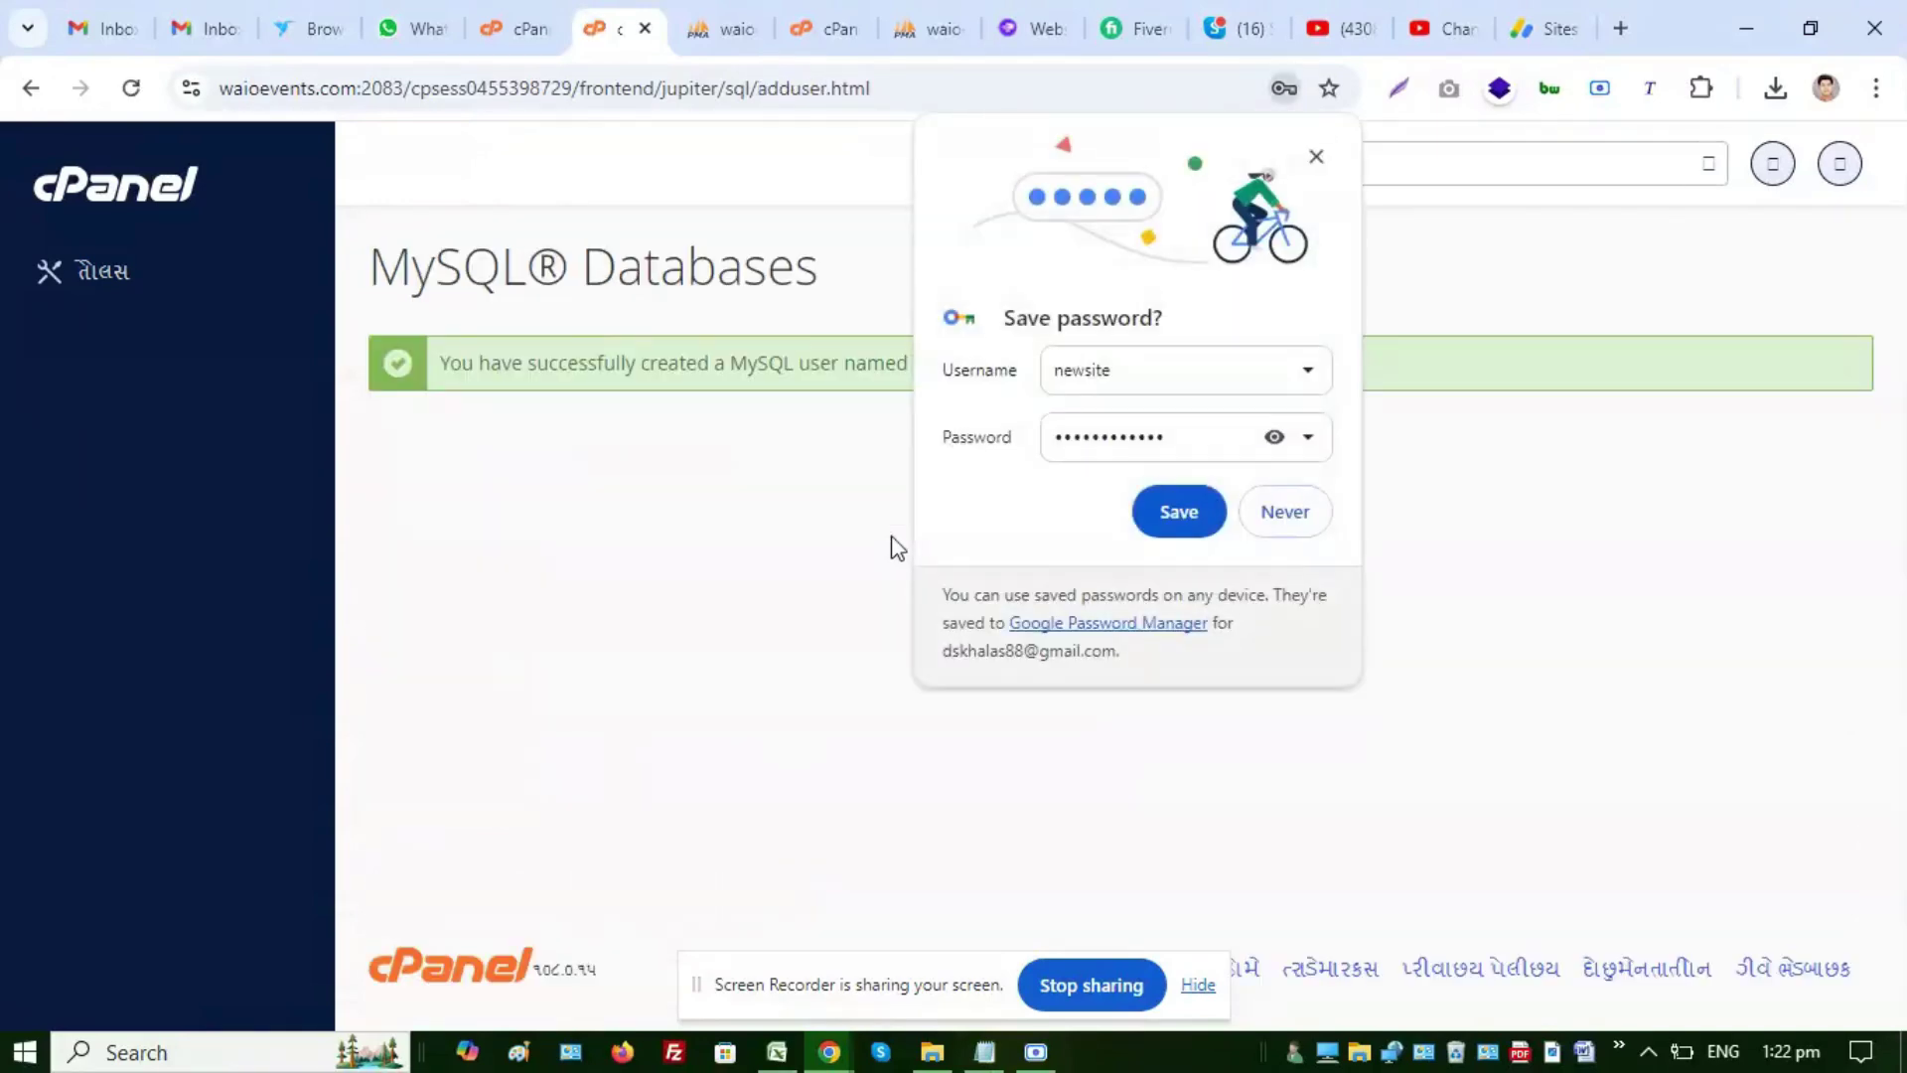
left_click(1285, 516)
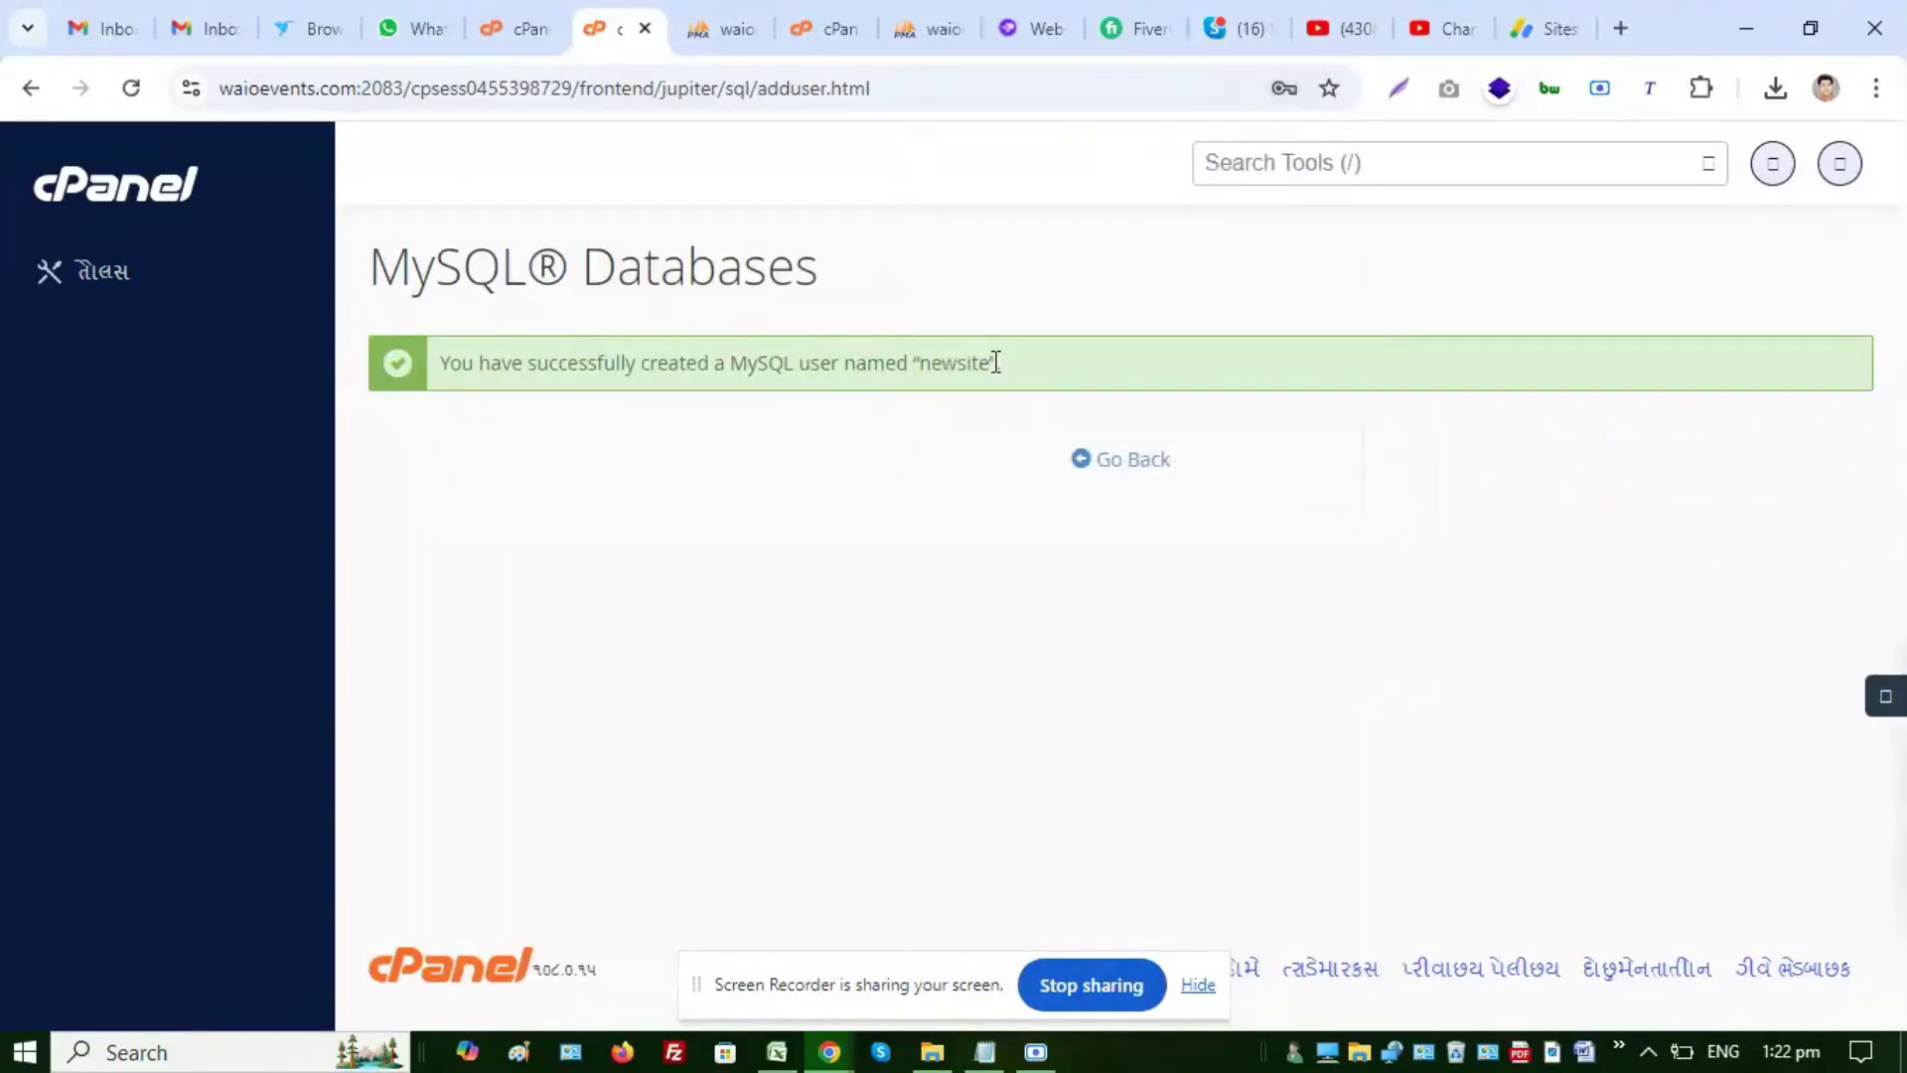
Record the database username newsite and the database name newsite after the password in Notepad, and minimize the window
left_click_drag(993, 363, 930, 365)
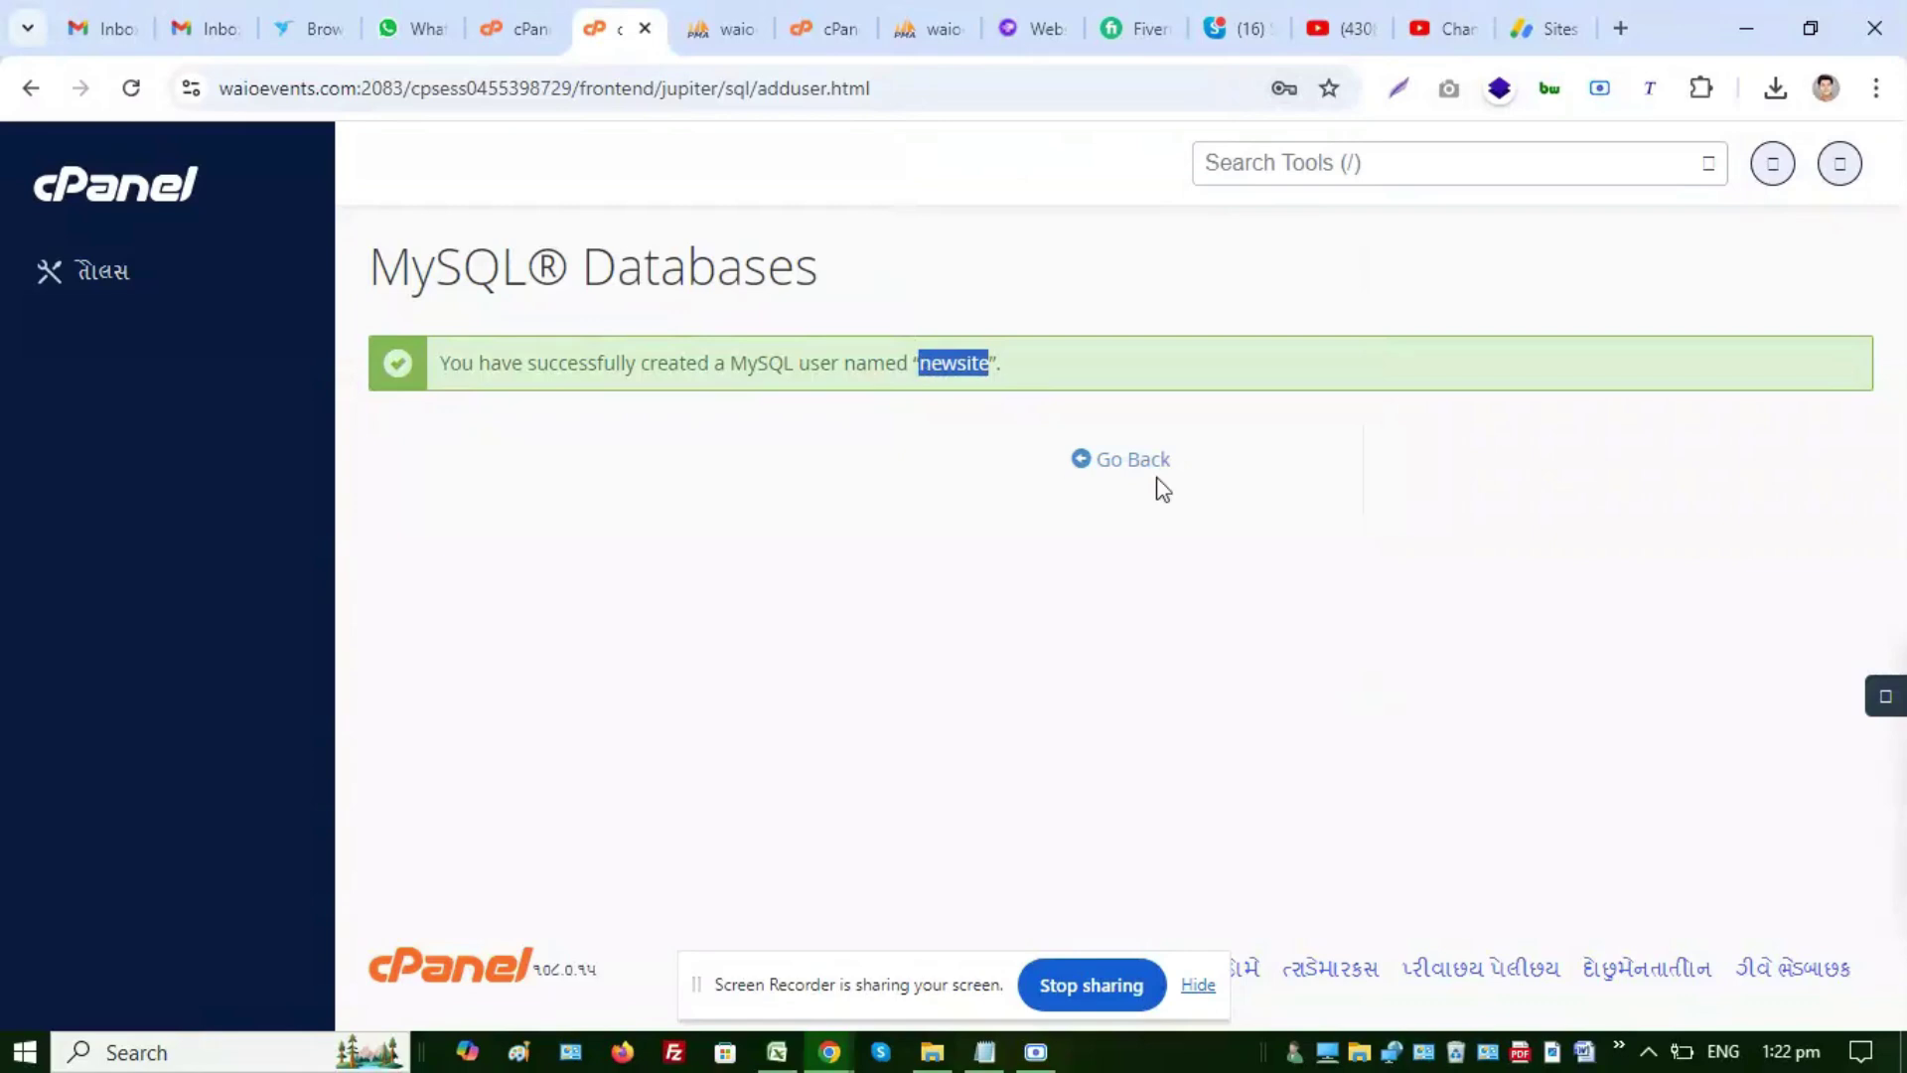
left_click(984, 1051)
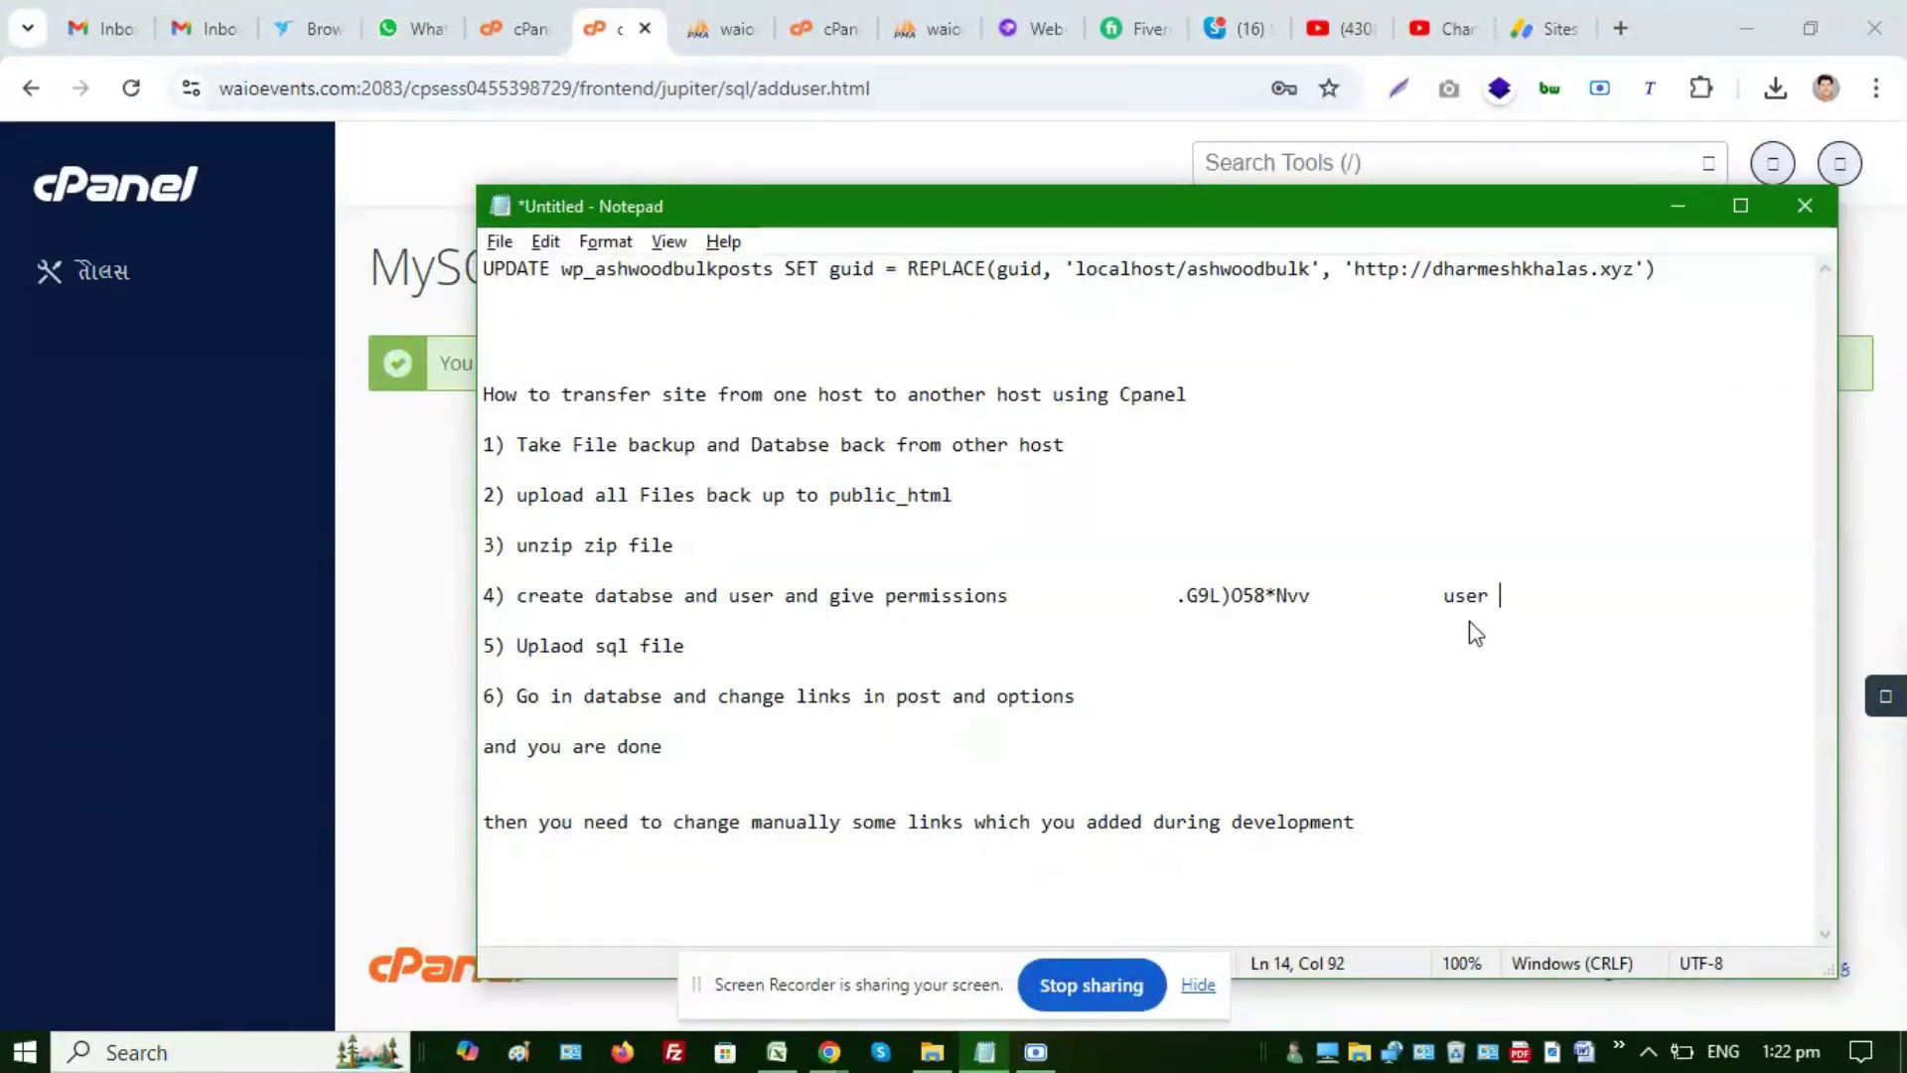
type("newsite")
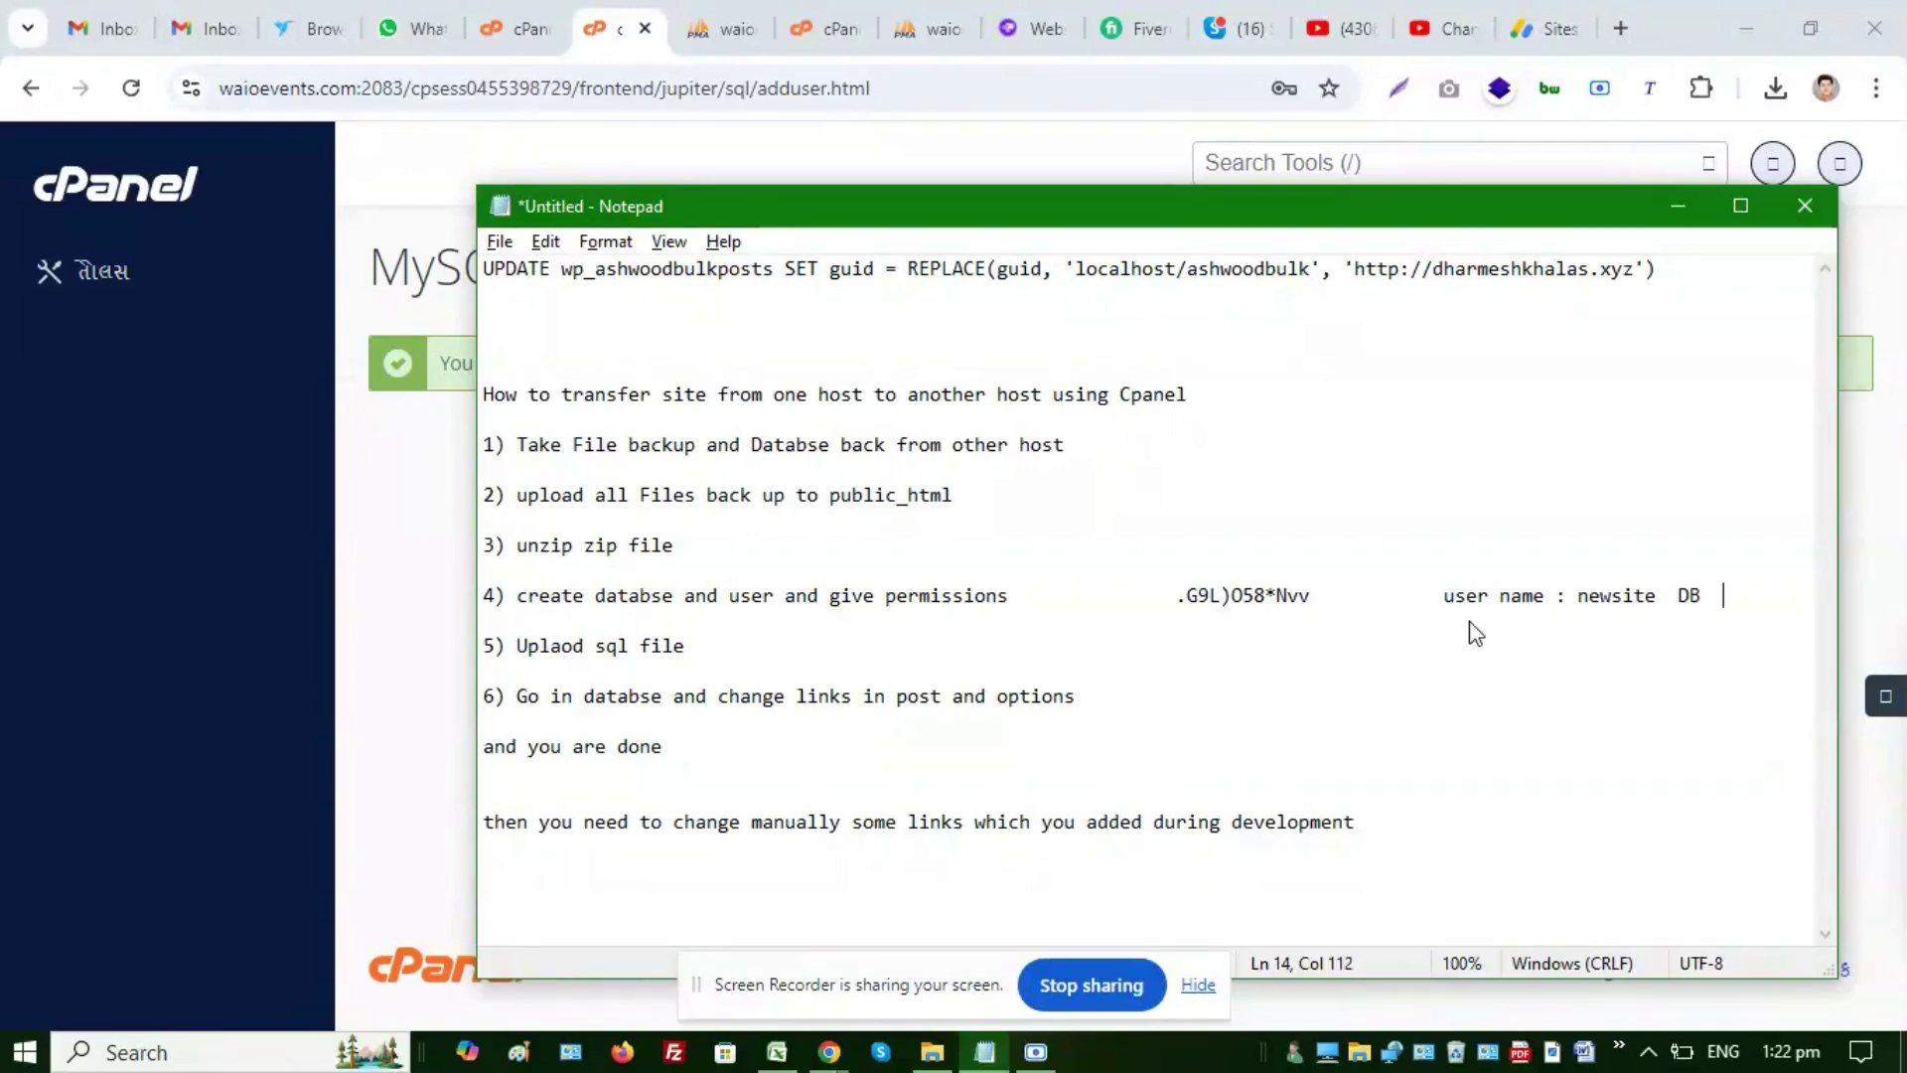
type("newsite")
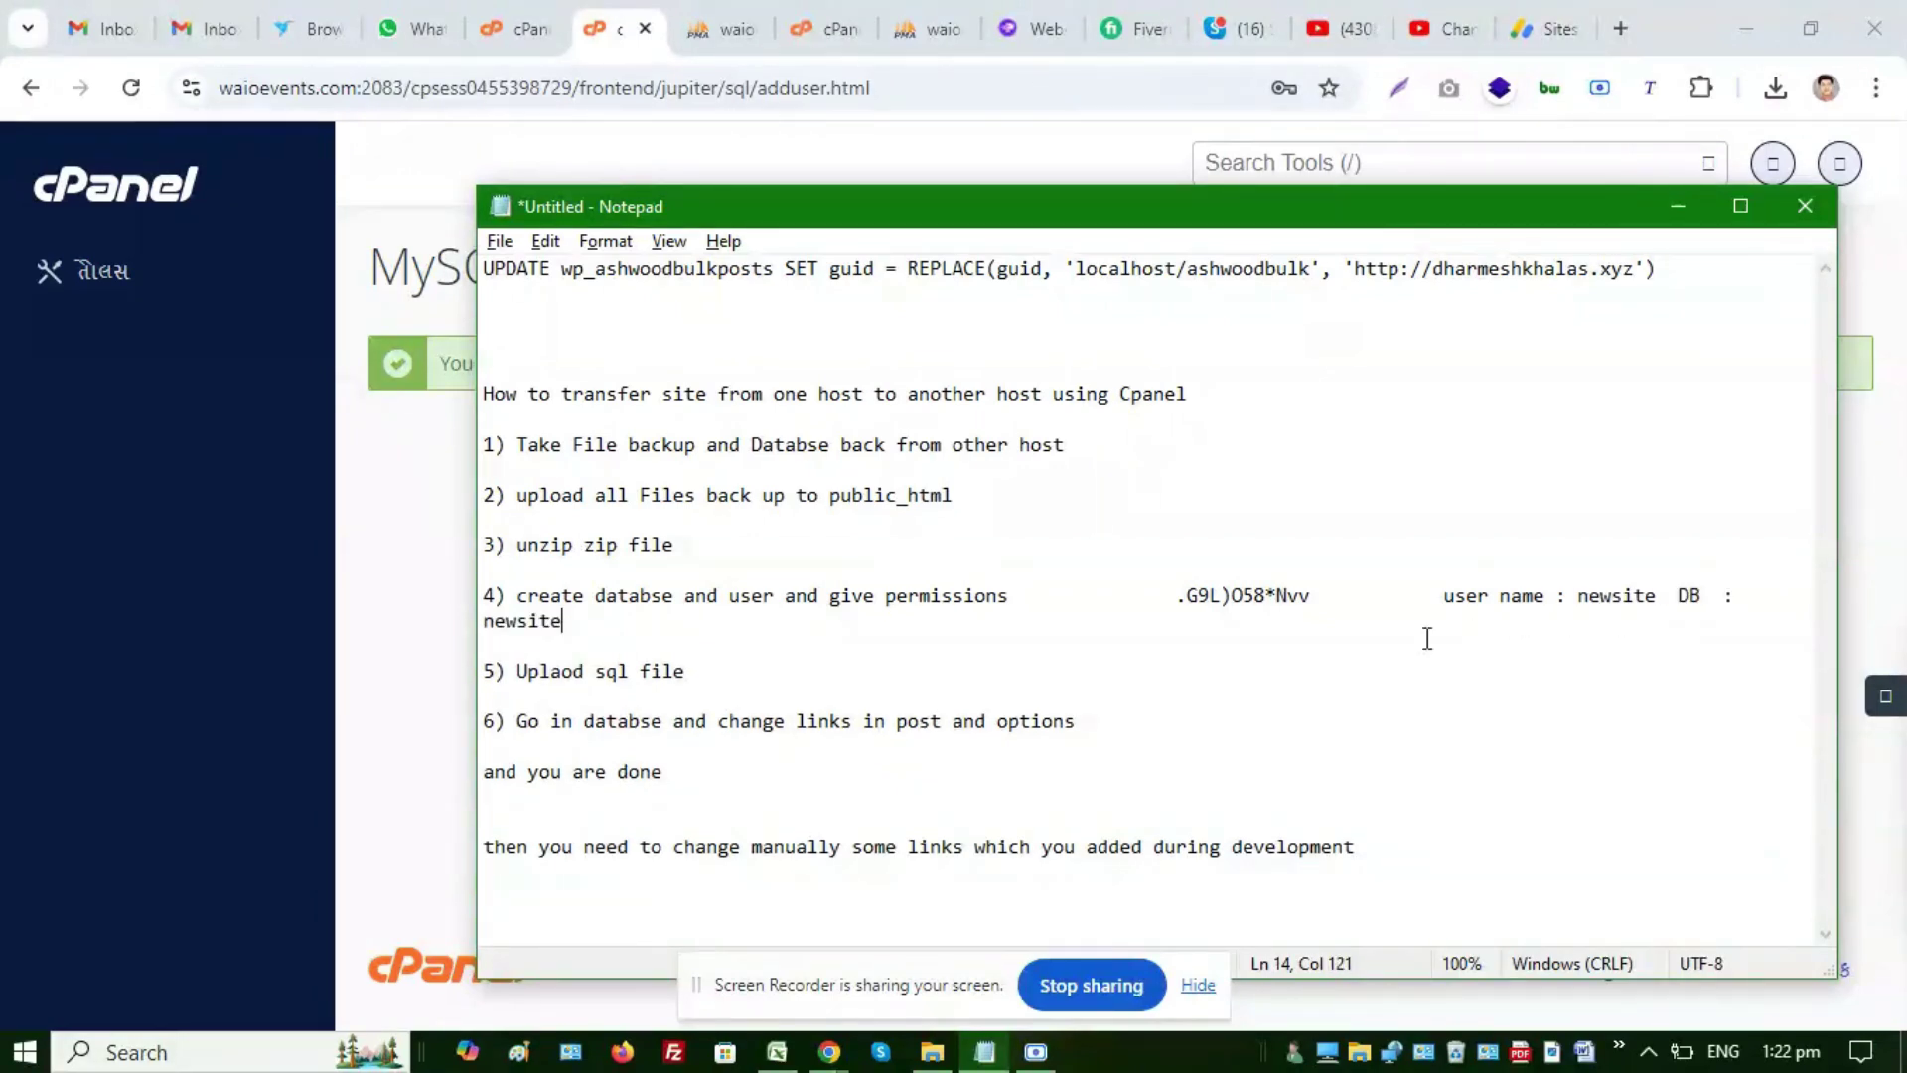
left_click(1678, 206)
Return to the MySQL Databases page and add the user newsite to the database newsite
left_click(1137, 467)
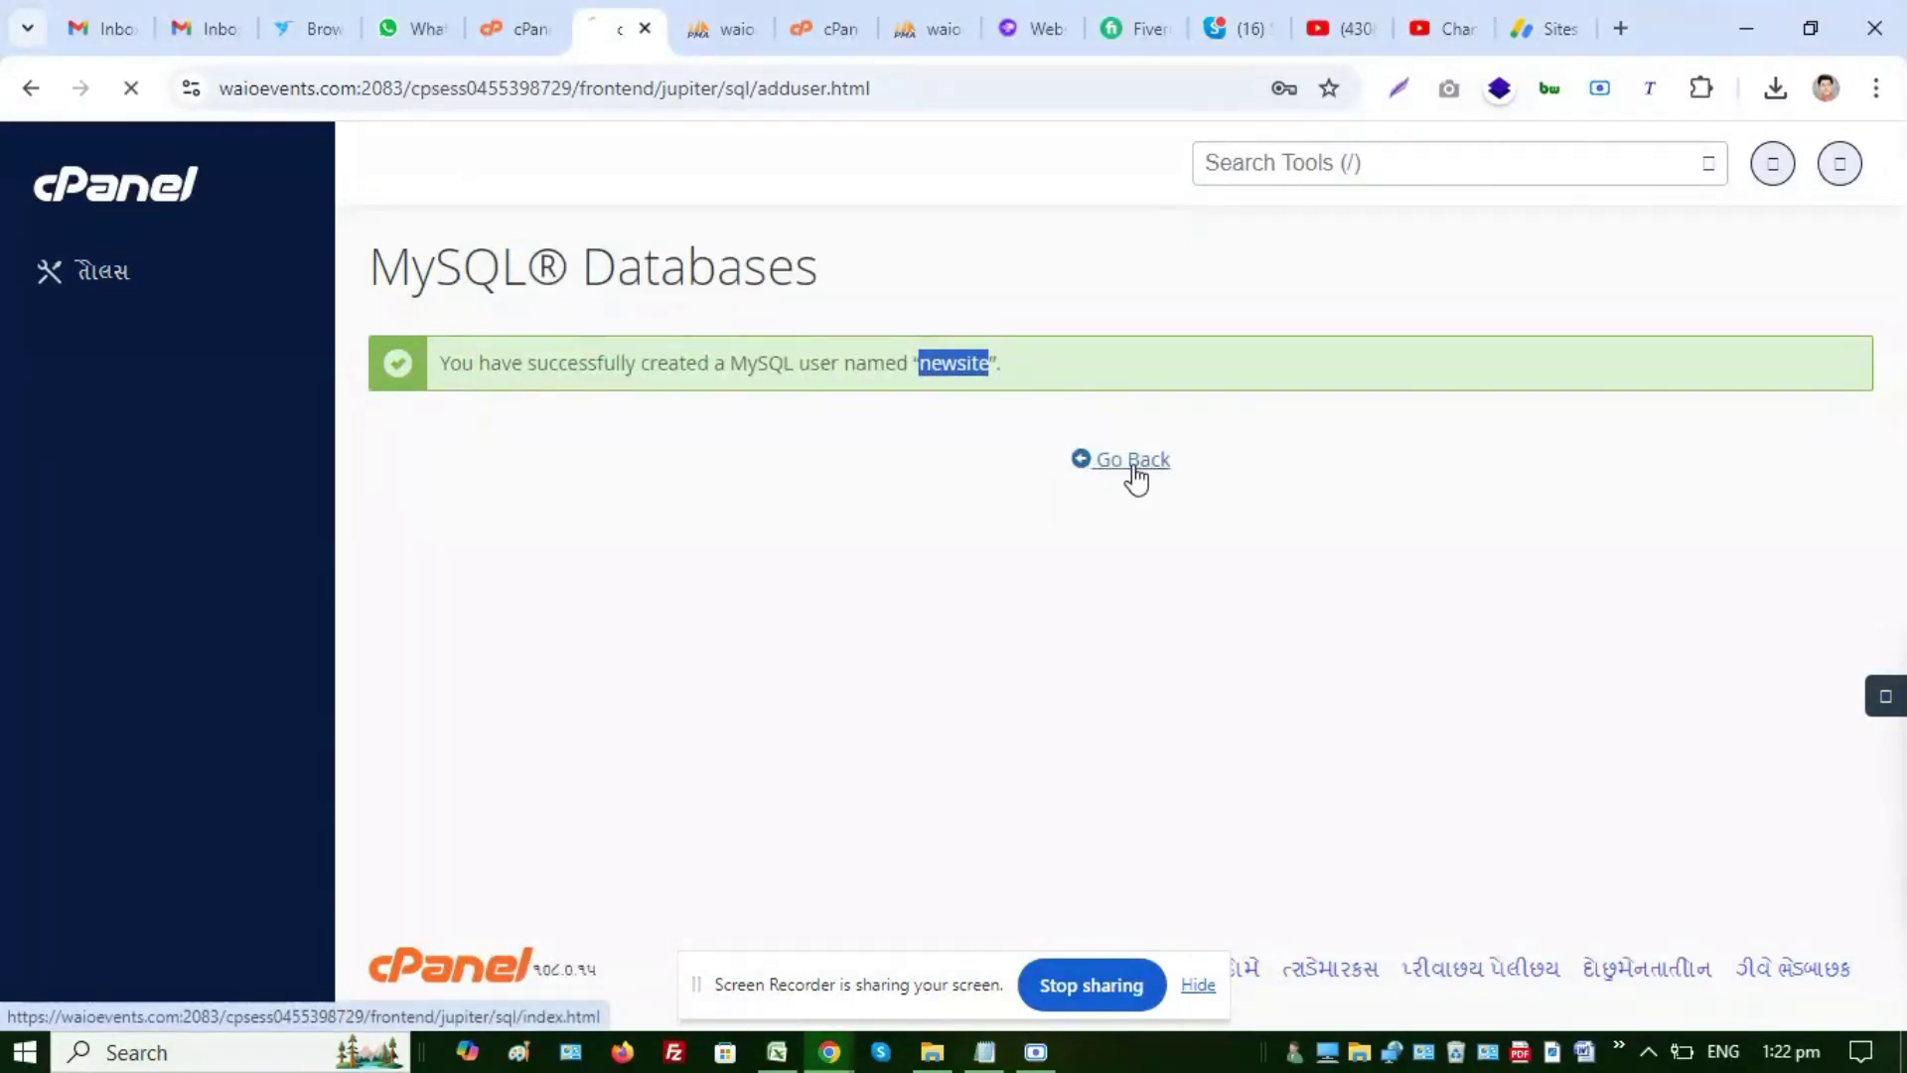
scroll(1132, 477, "down", 10)
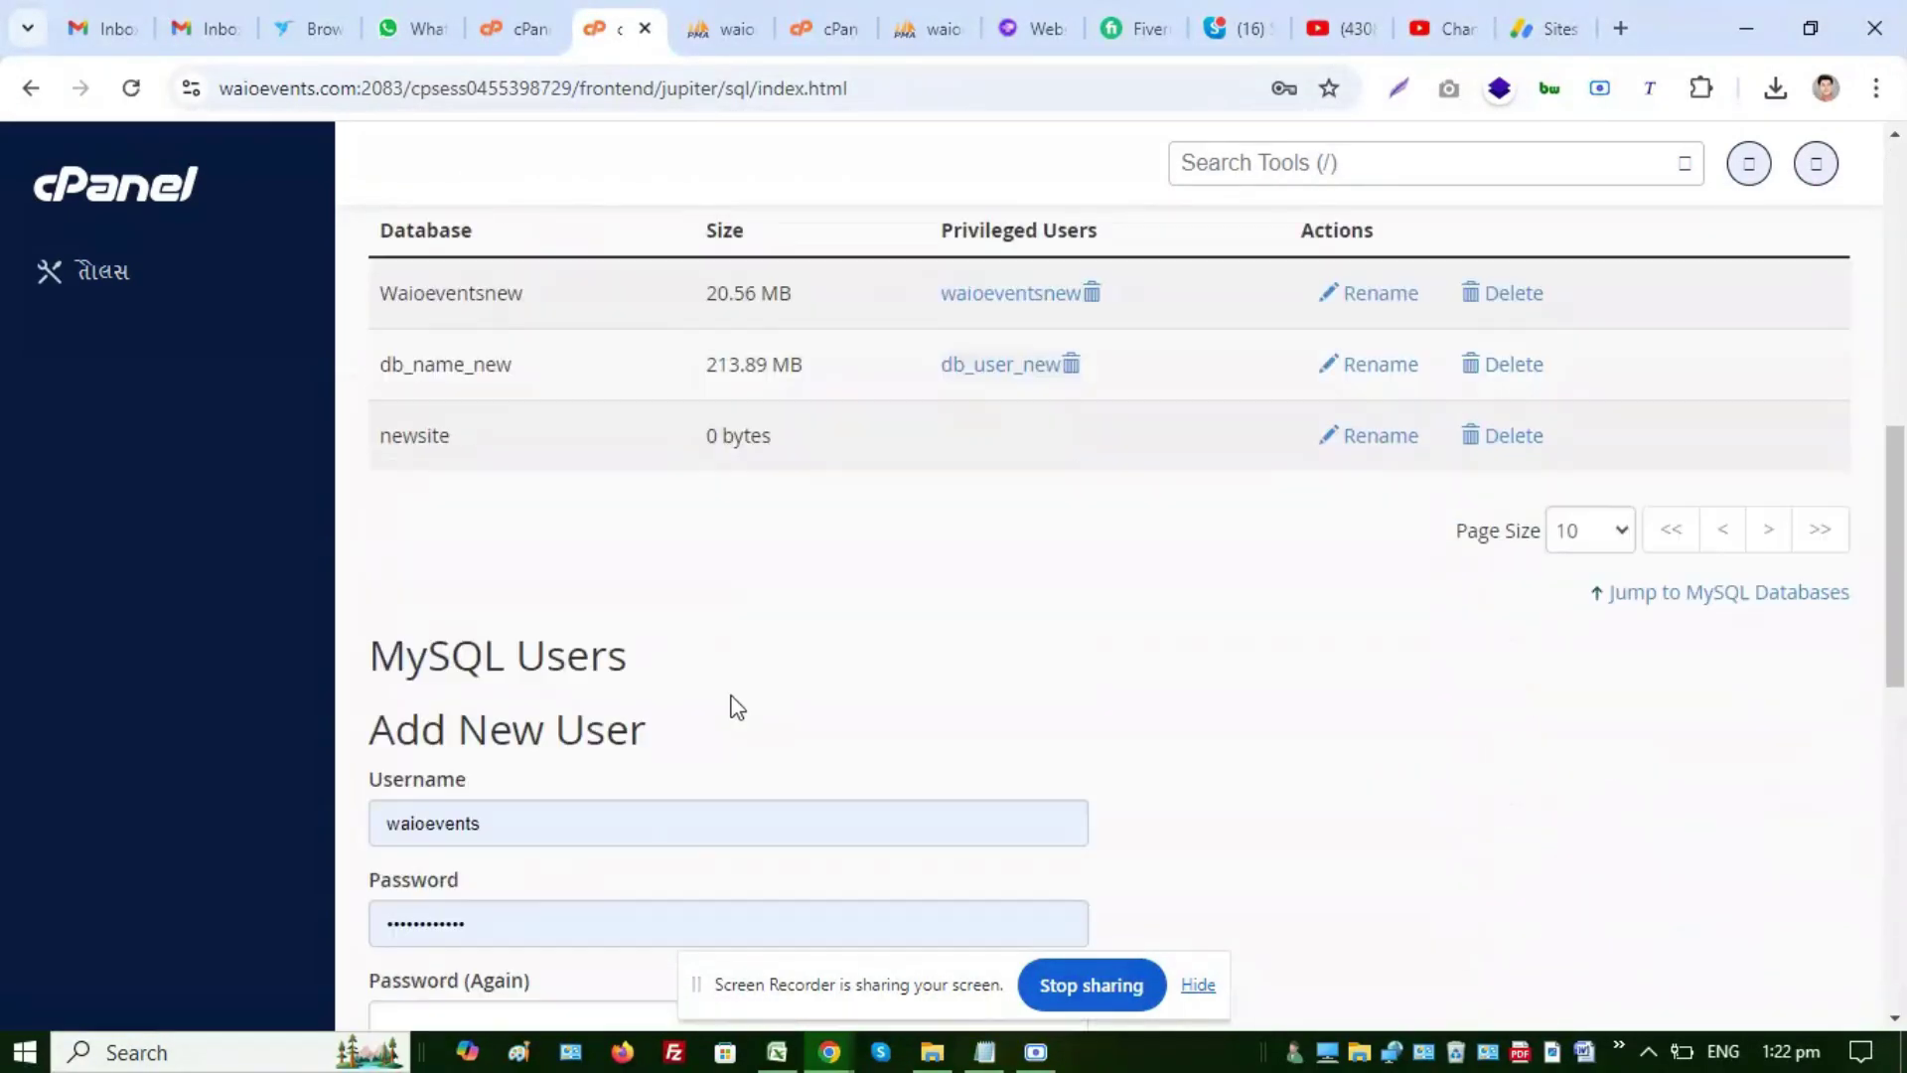
scroll(605, 686, "down", 6)
left_click(608, 570)
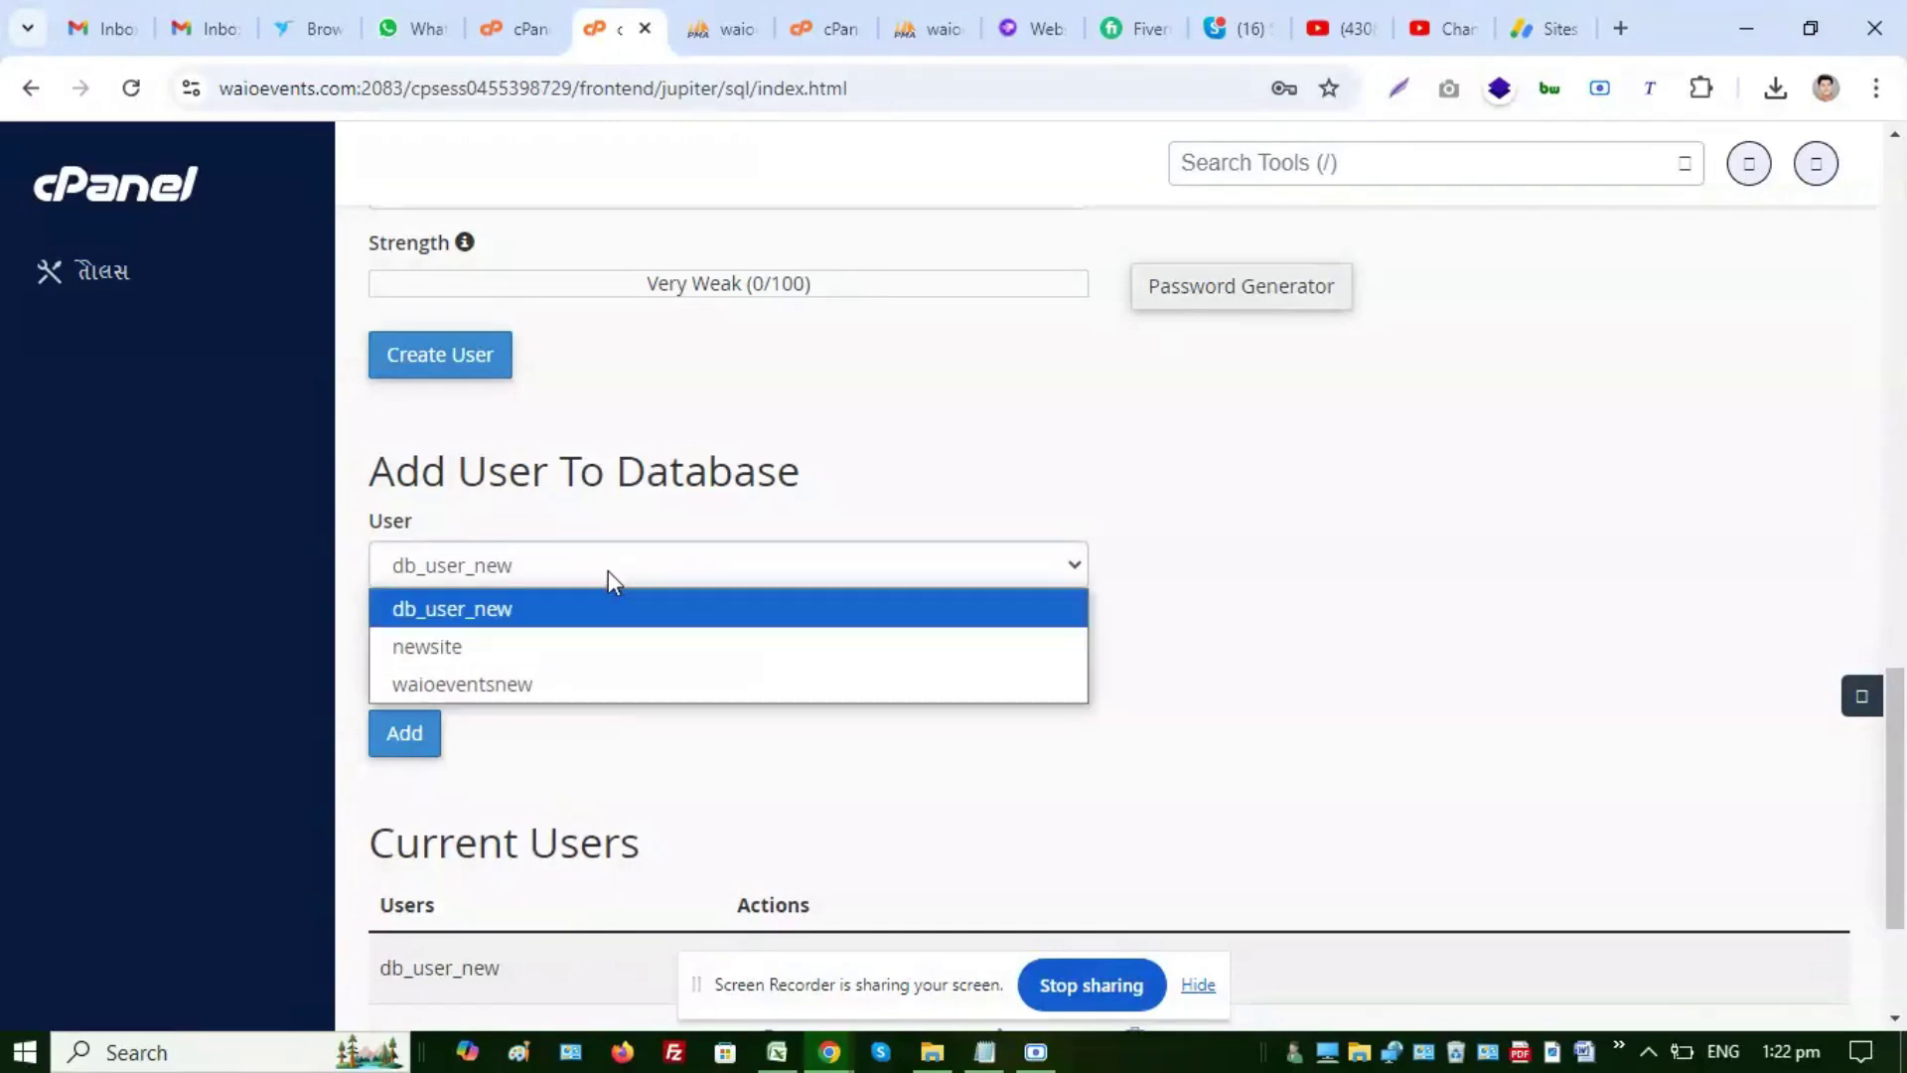
left_click(500, 644)
left_click(574, 667)
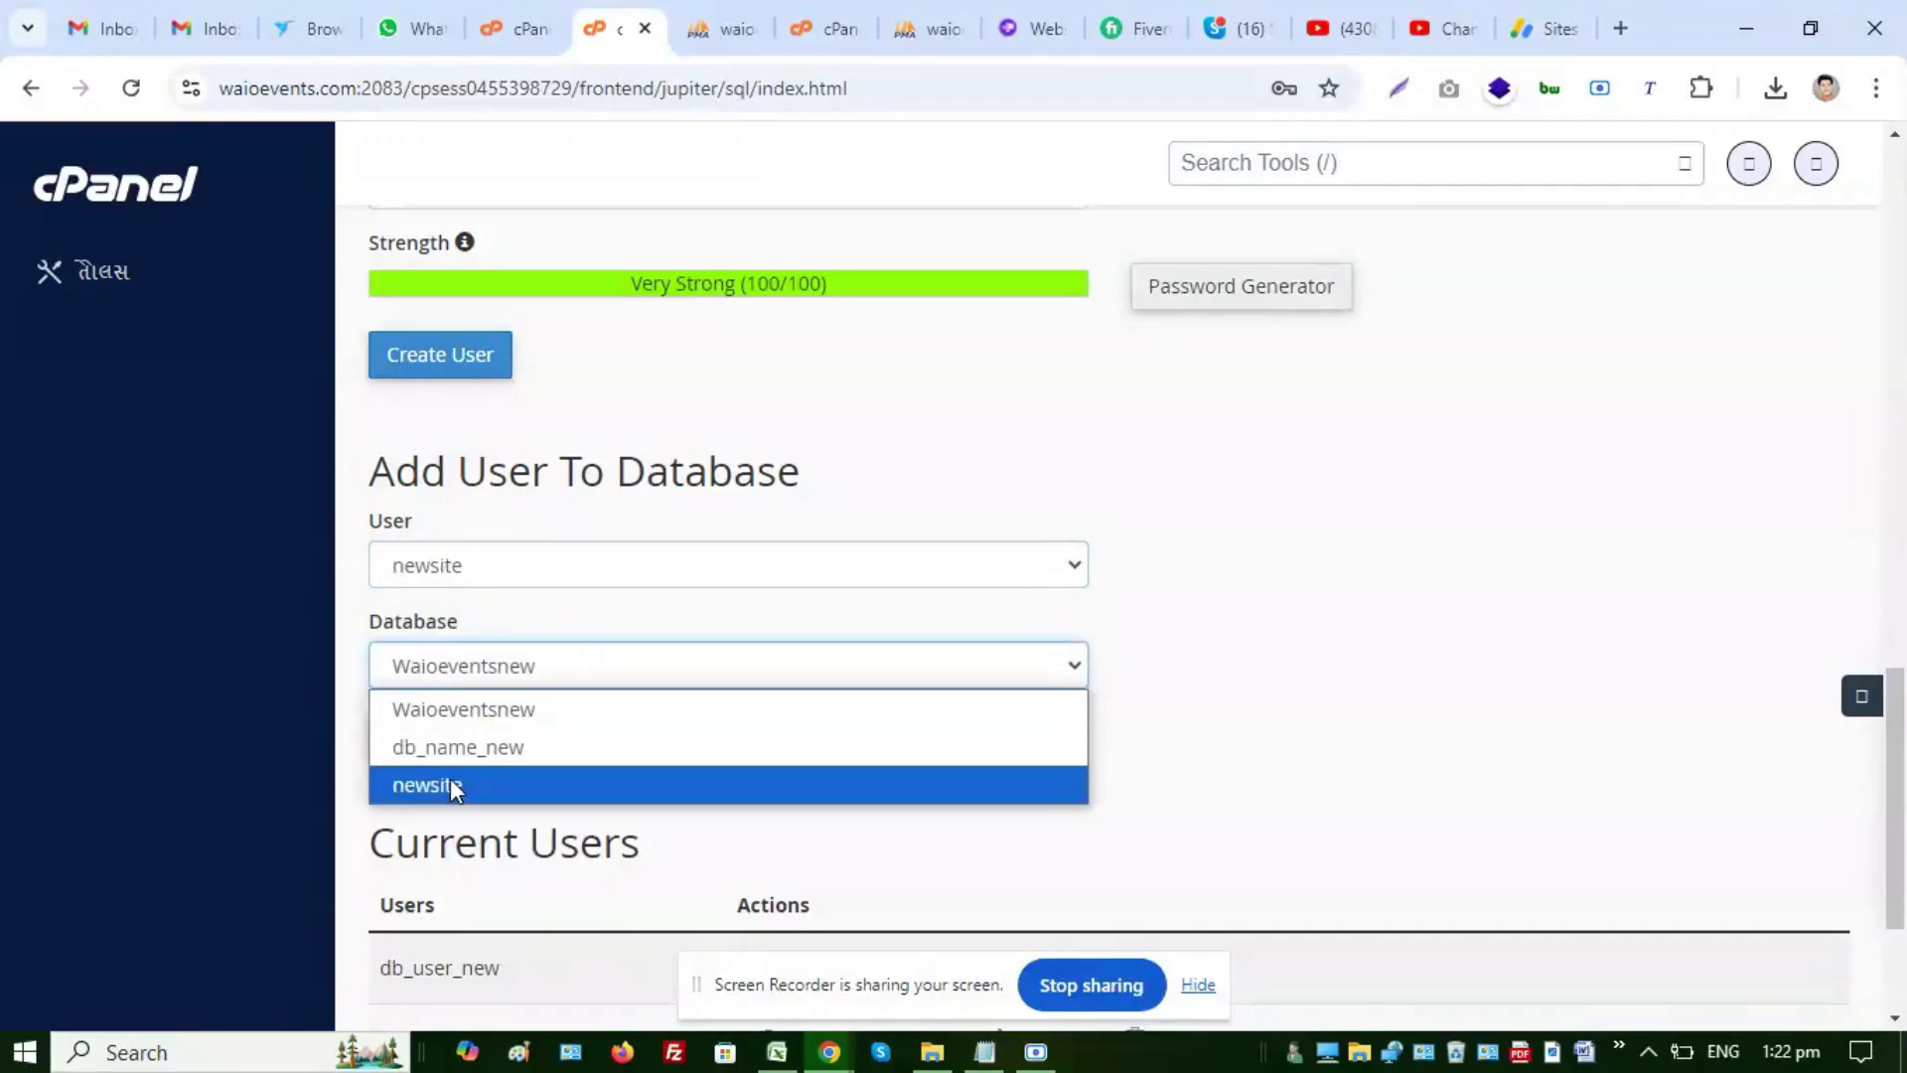
left_click(400, 784)
left_click(407, 740)
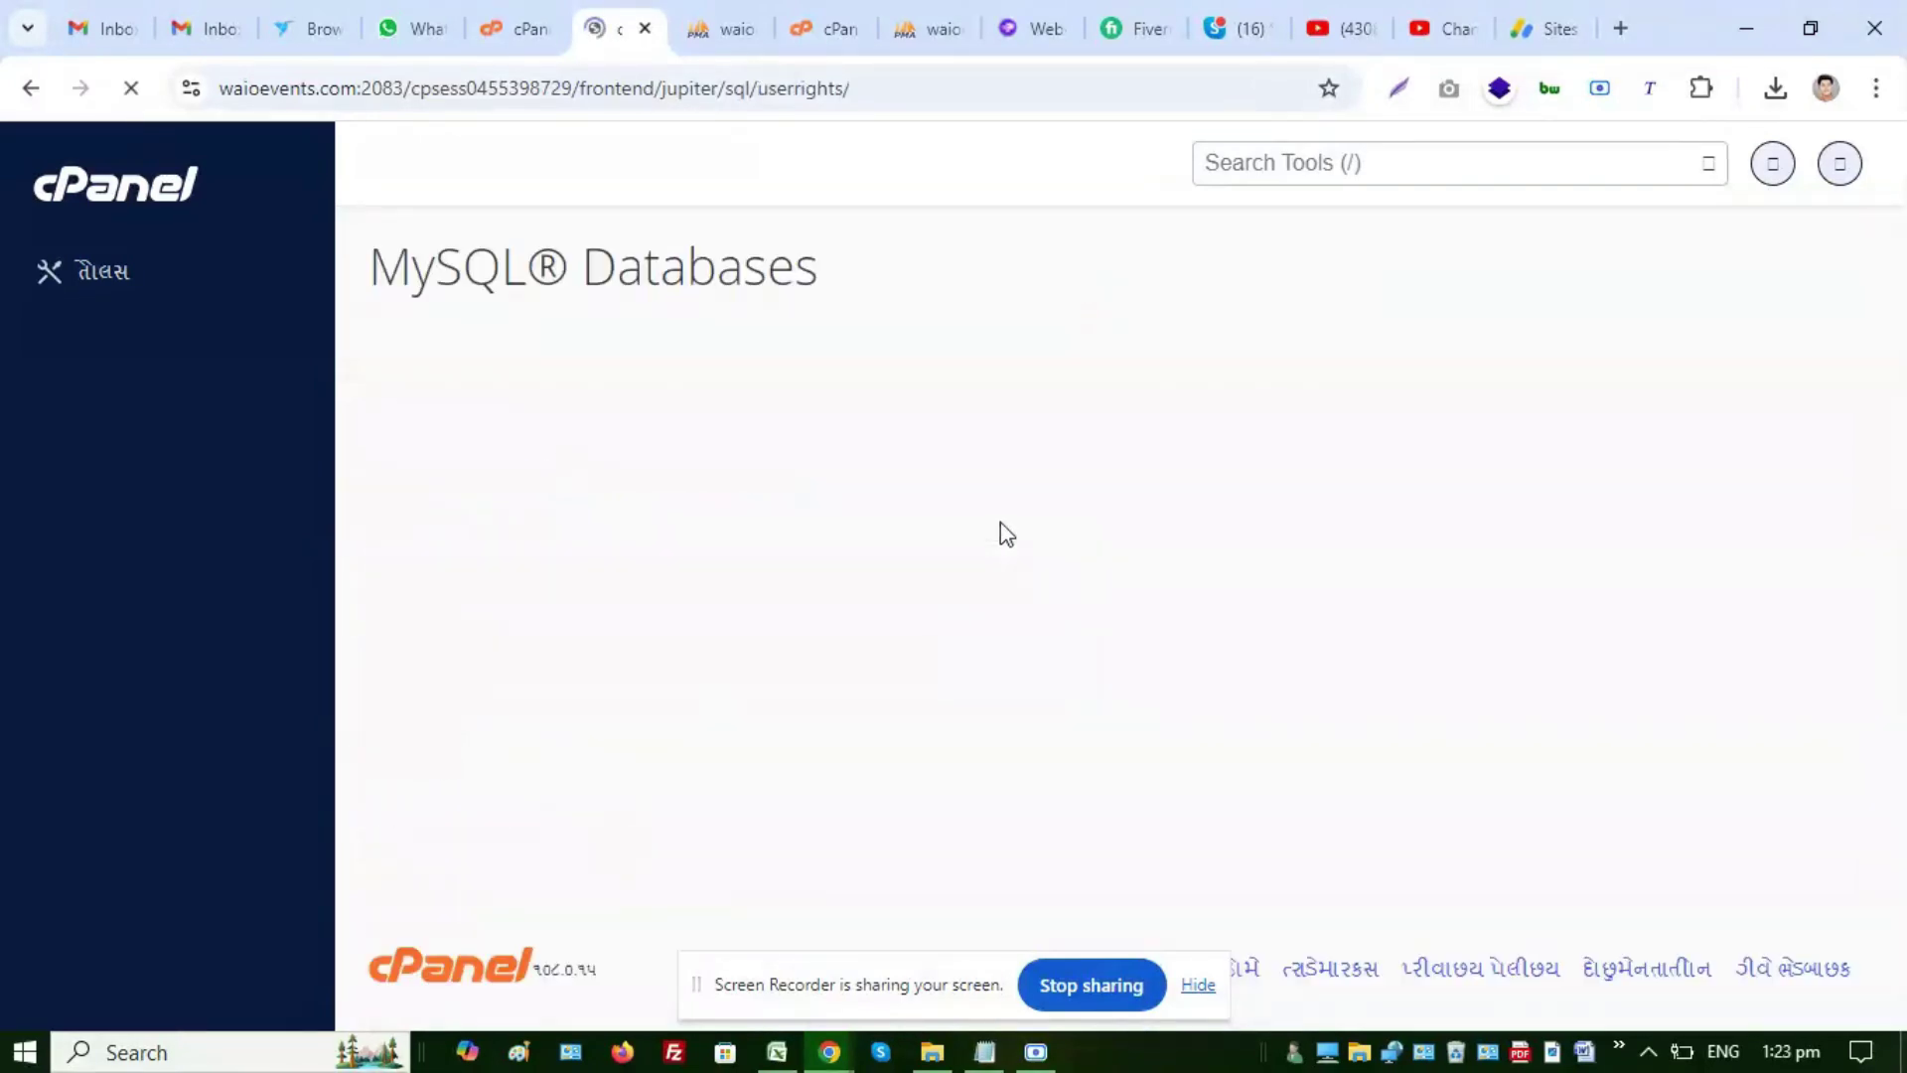
Grant the user newsite all privileges on the newsite database, save the changes, and check them against note 4 in Notepad
left_click(502, 524)
scroll(881, 685, "down", 5)
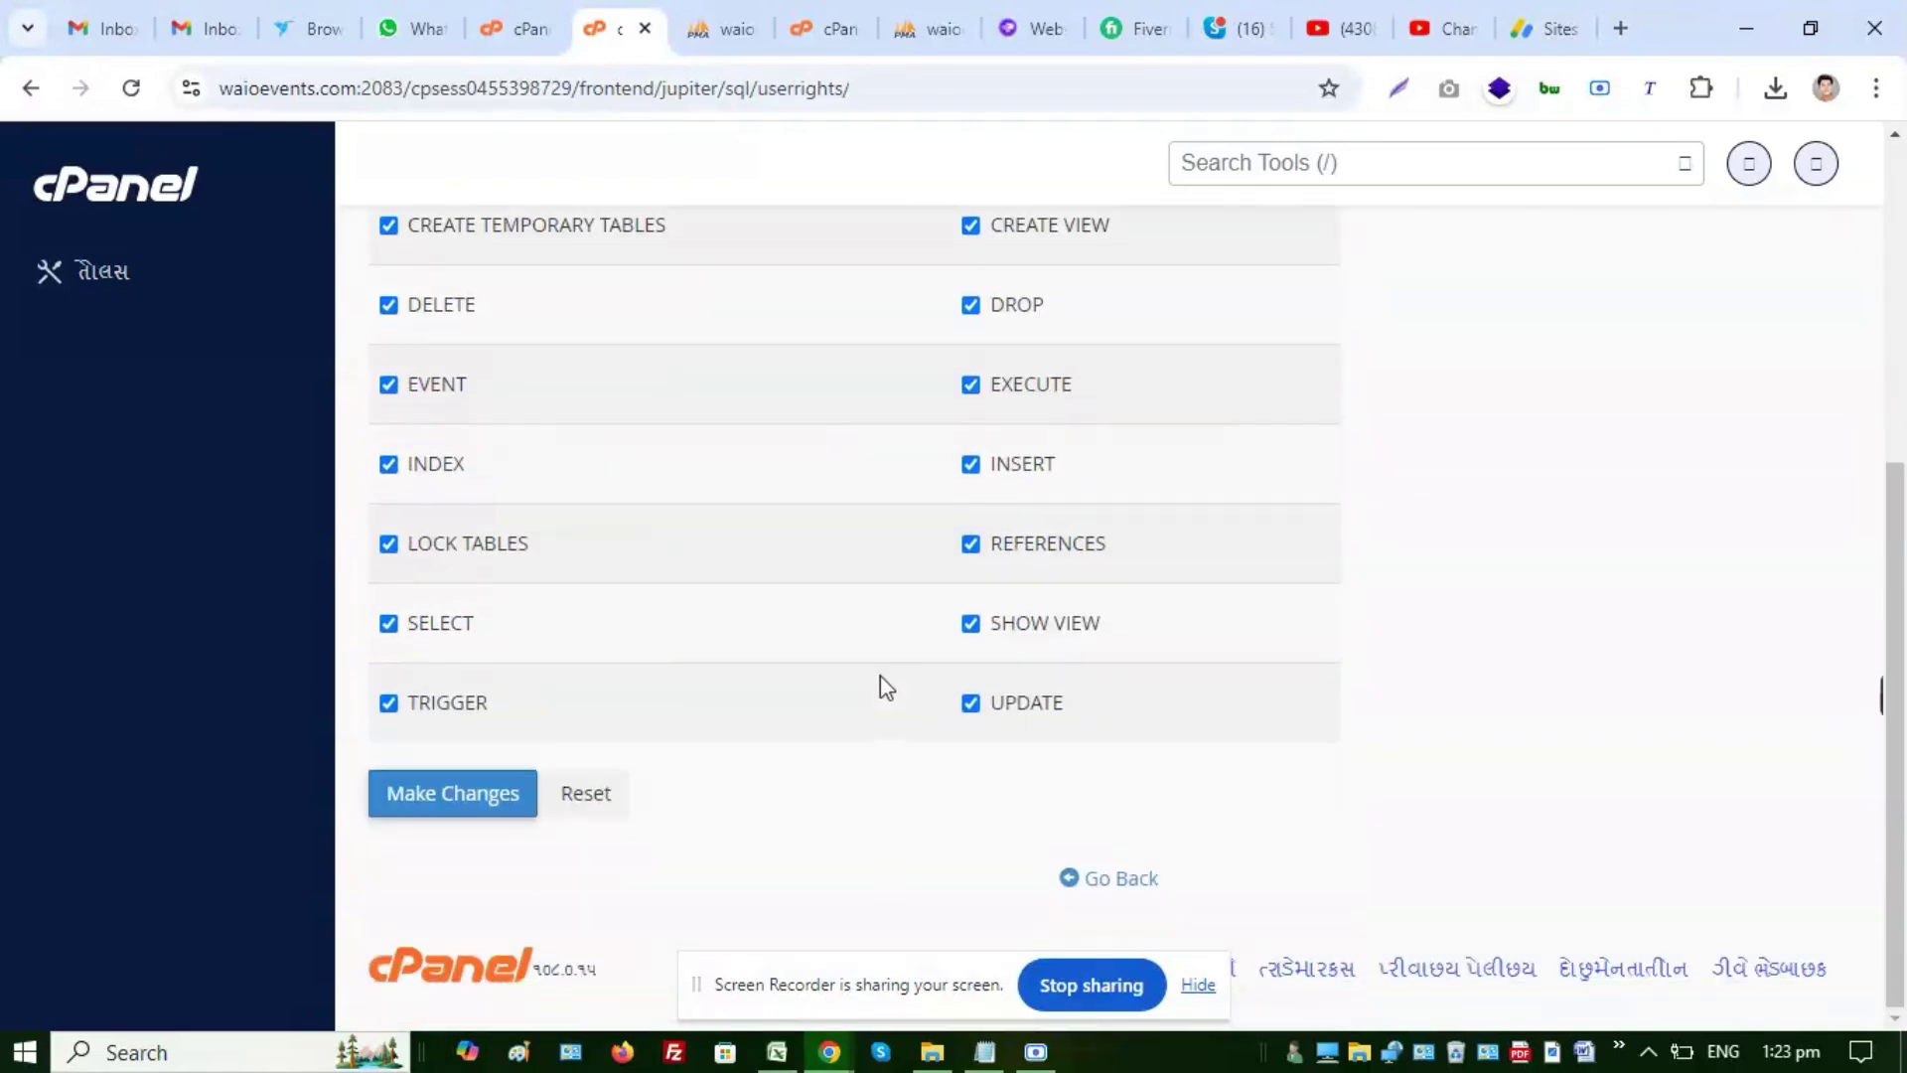
left_click(482, 800)
left_click(985, 1052)
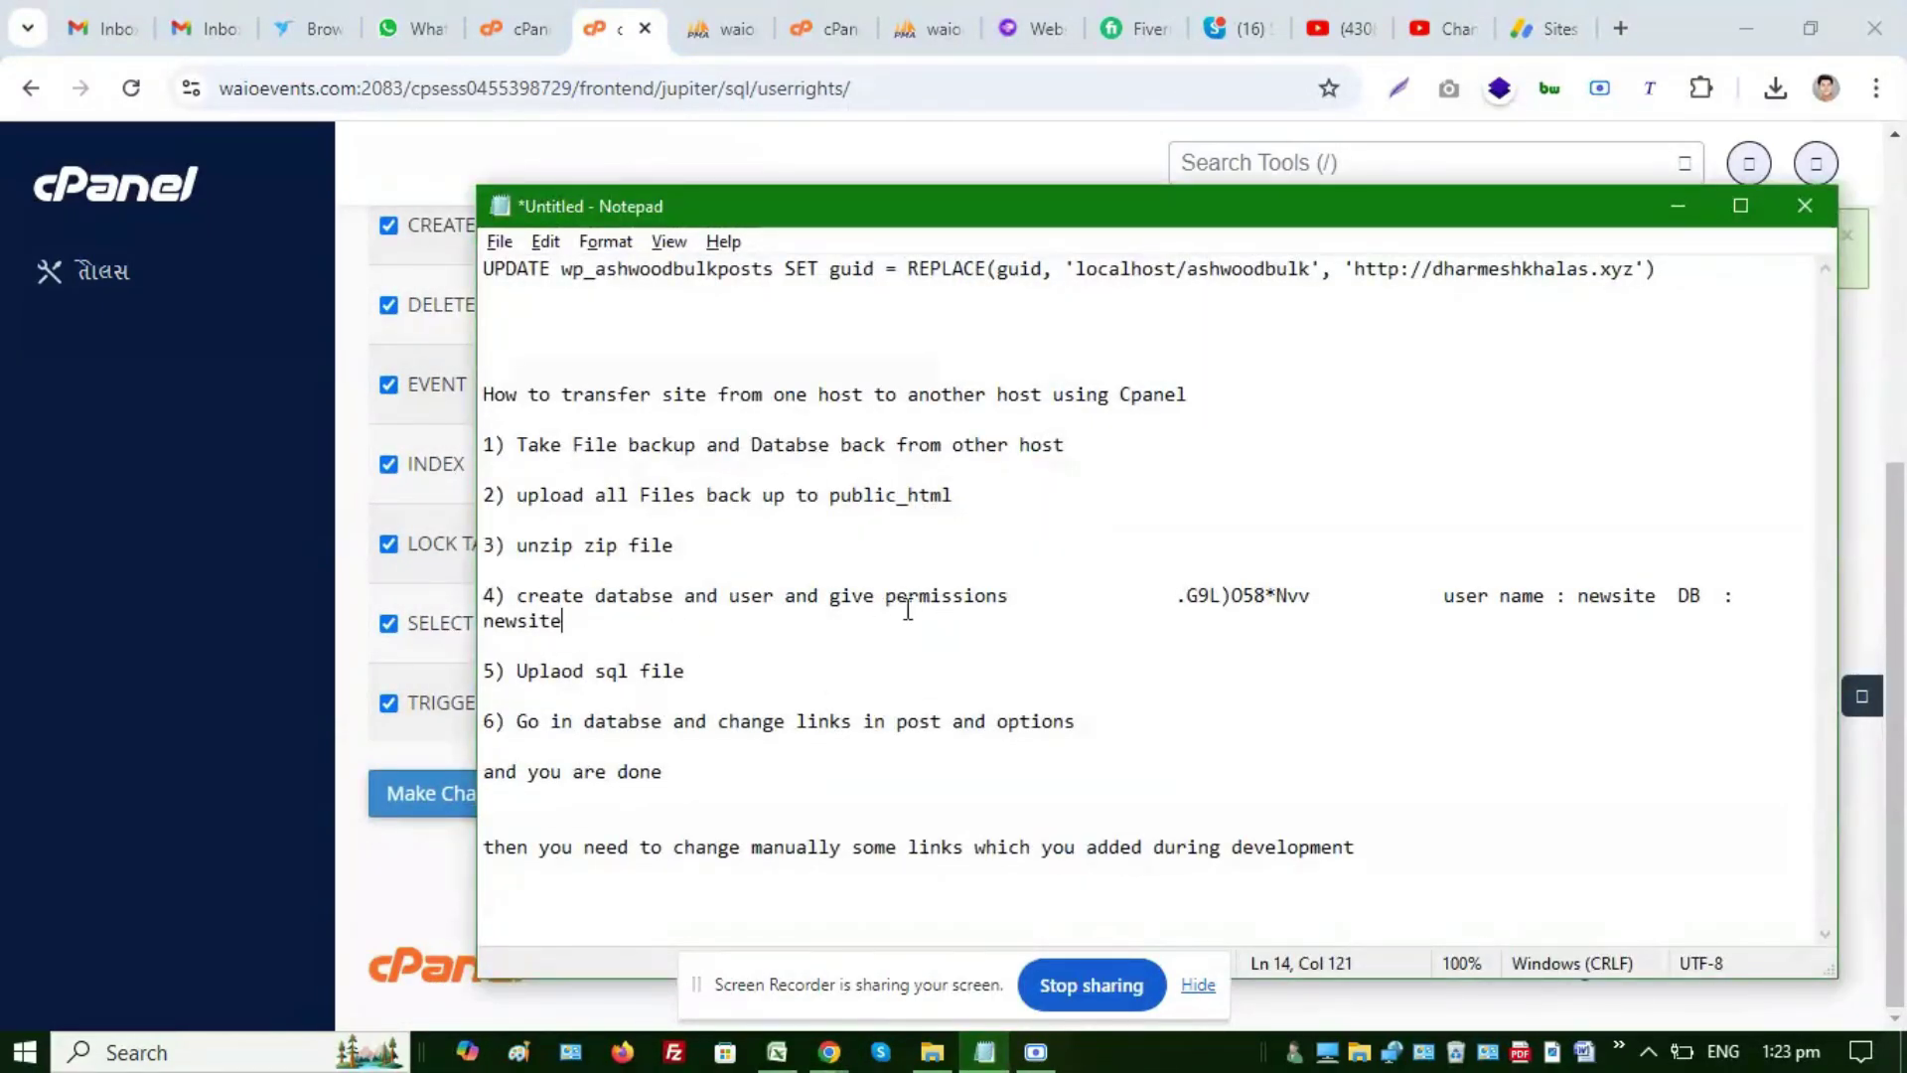
left_click(954, 596, "shift")
left_click(922, 586)
left_click(439, 671)
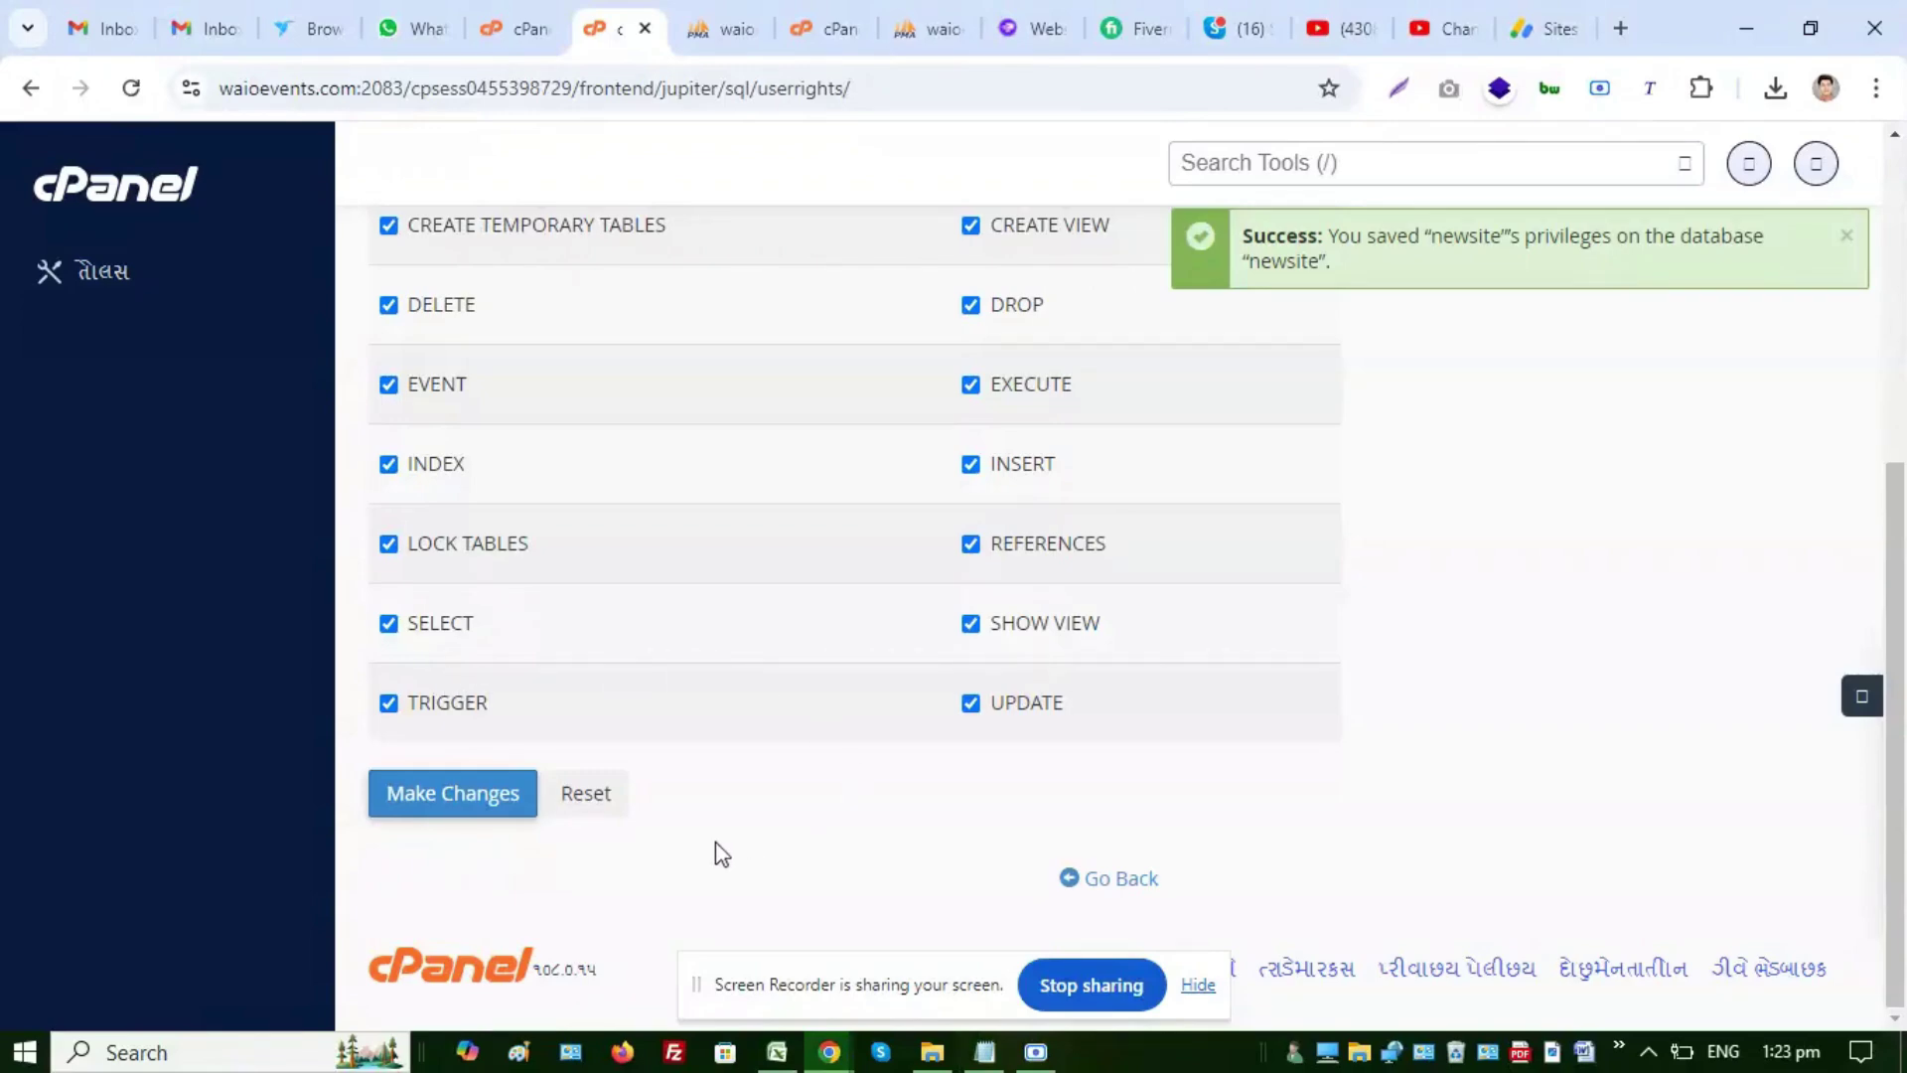
Go back to the cPanel tools, open File Manager, and examine the extracted WordPress files in public_html
scroll(652, 638, "up", 5)
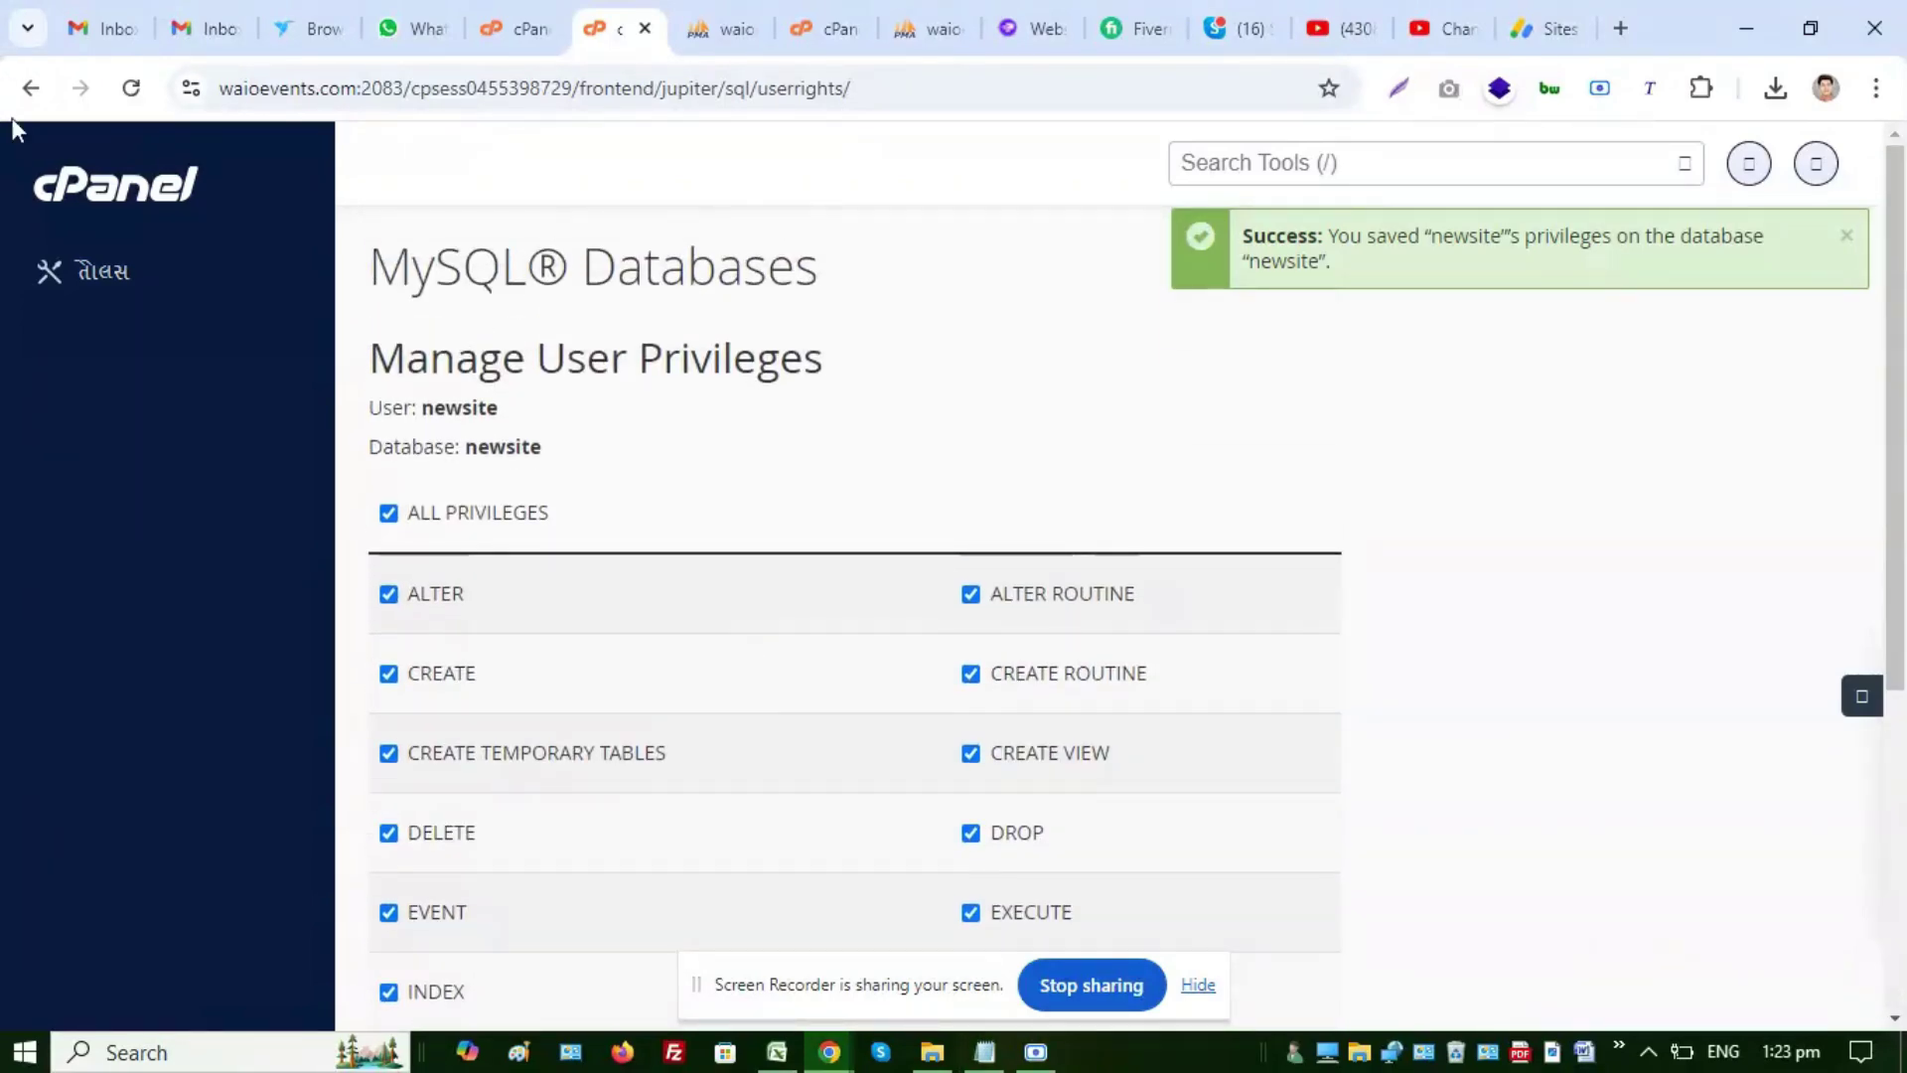
left_click(139, 195)
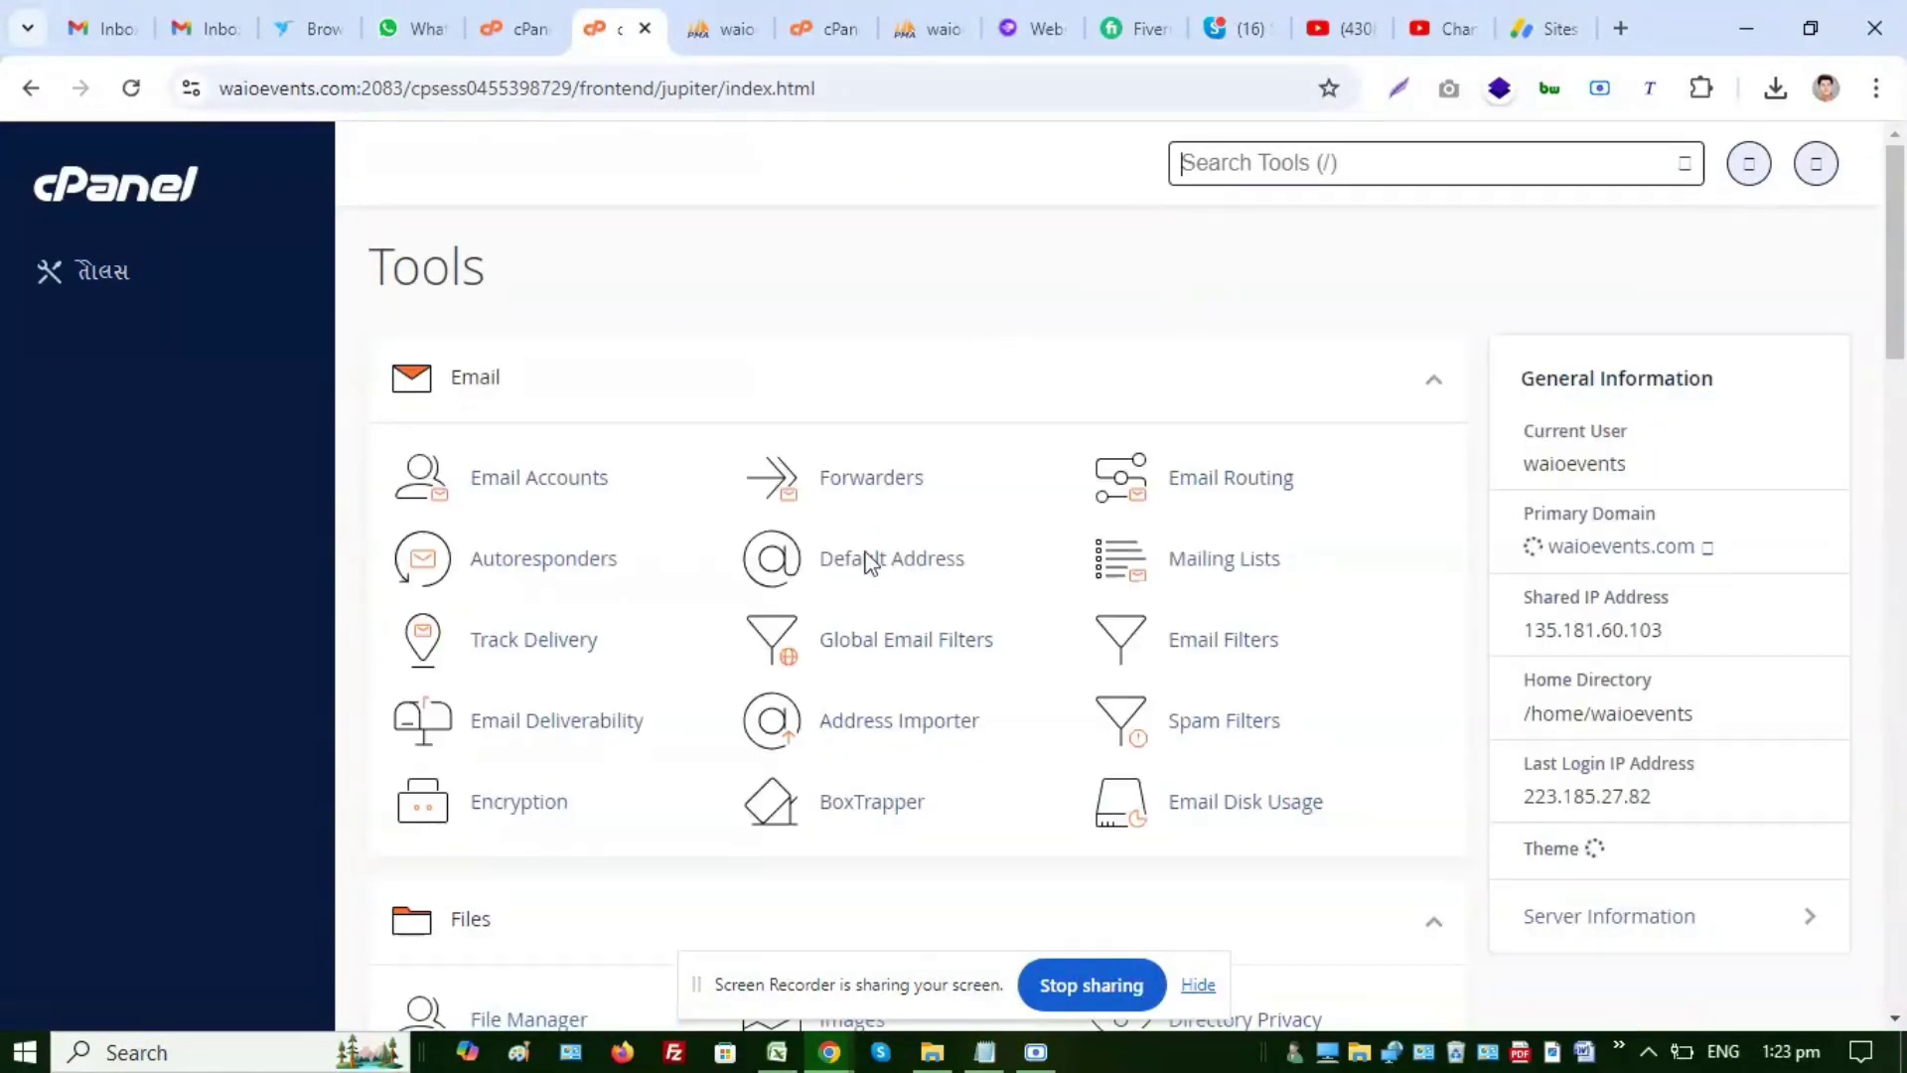
scroll(869, 576, "down", 8)
scroll(681, 609, "up", 3)
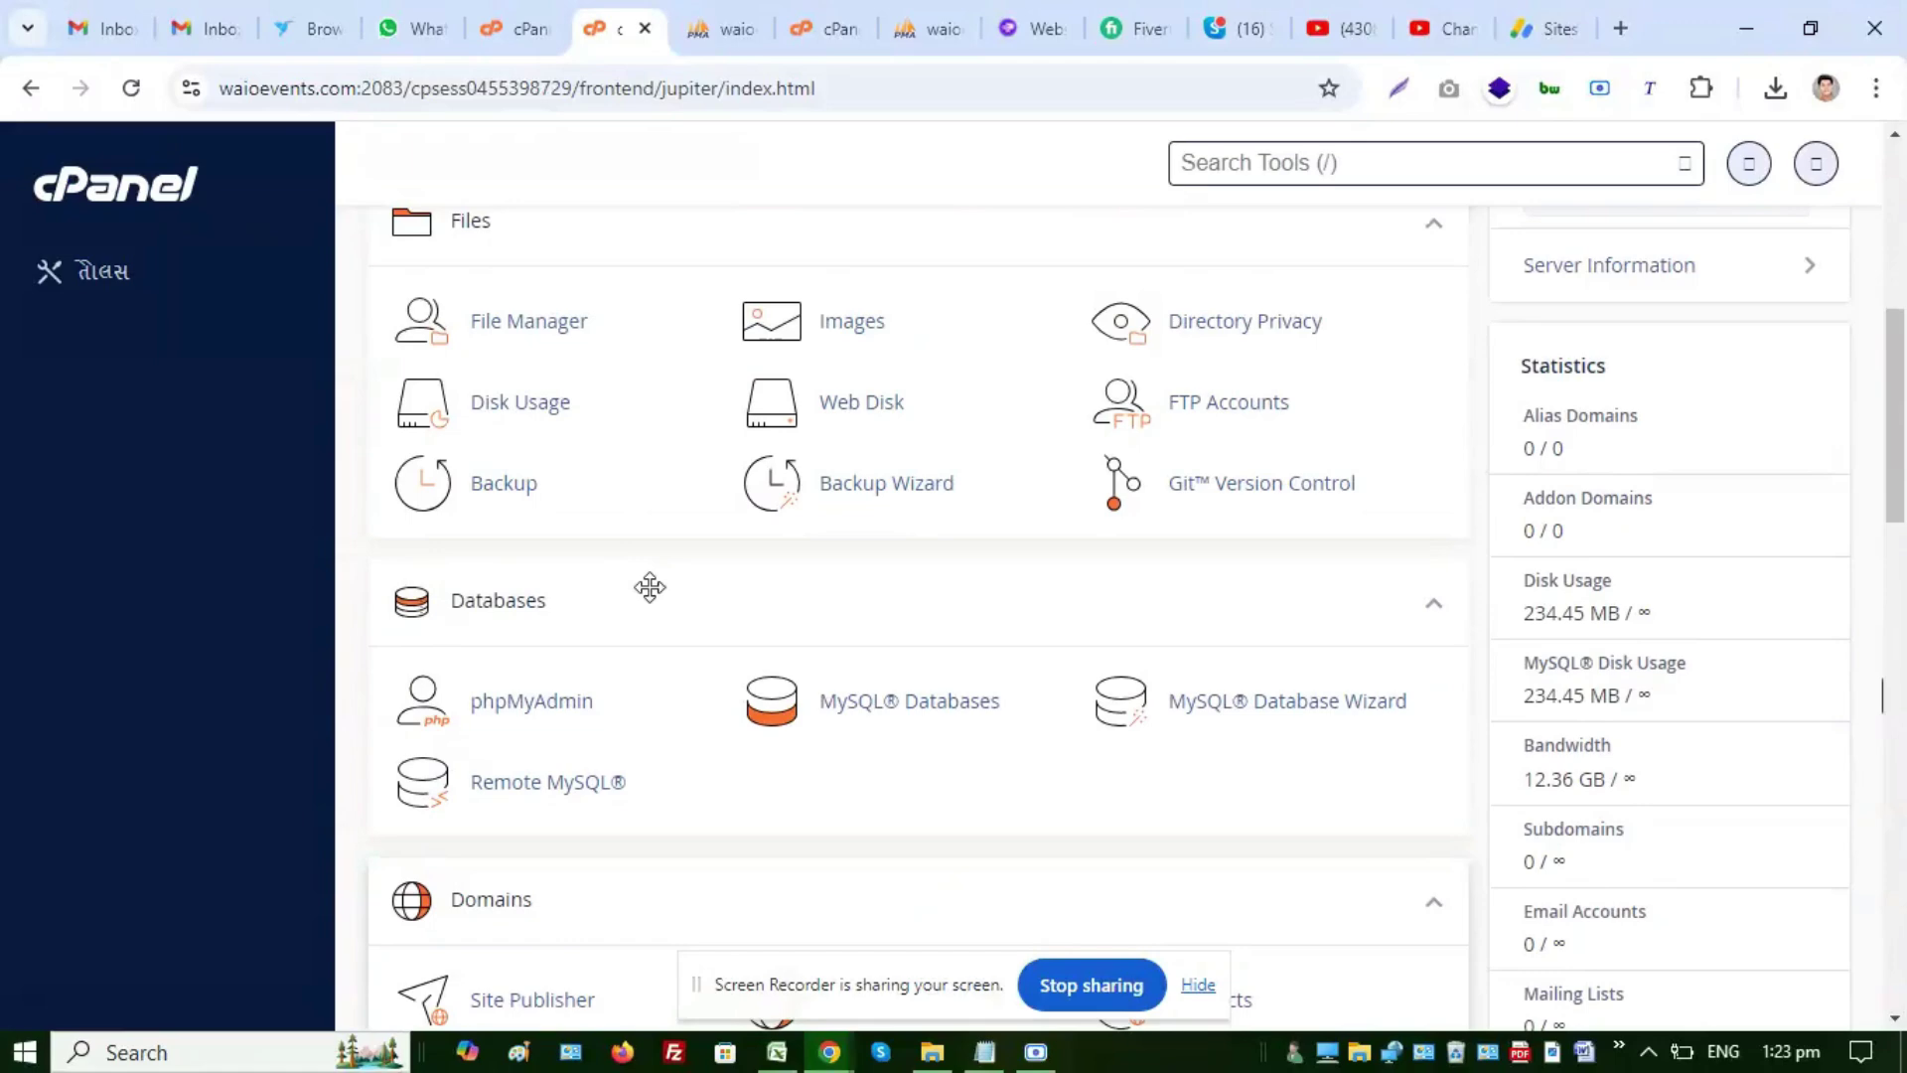
left_click(543, 350)
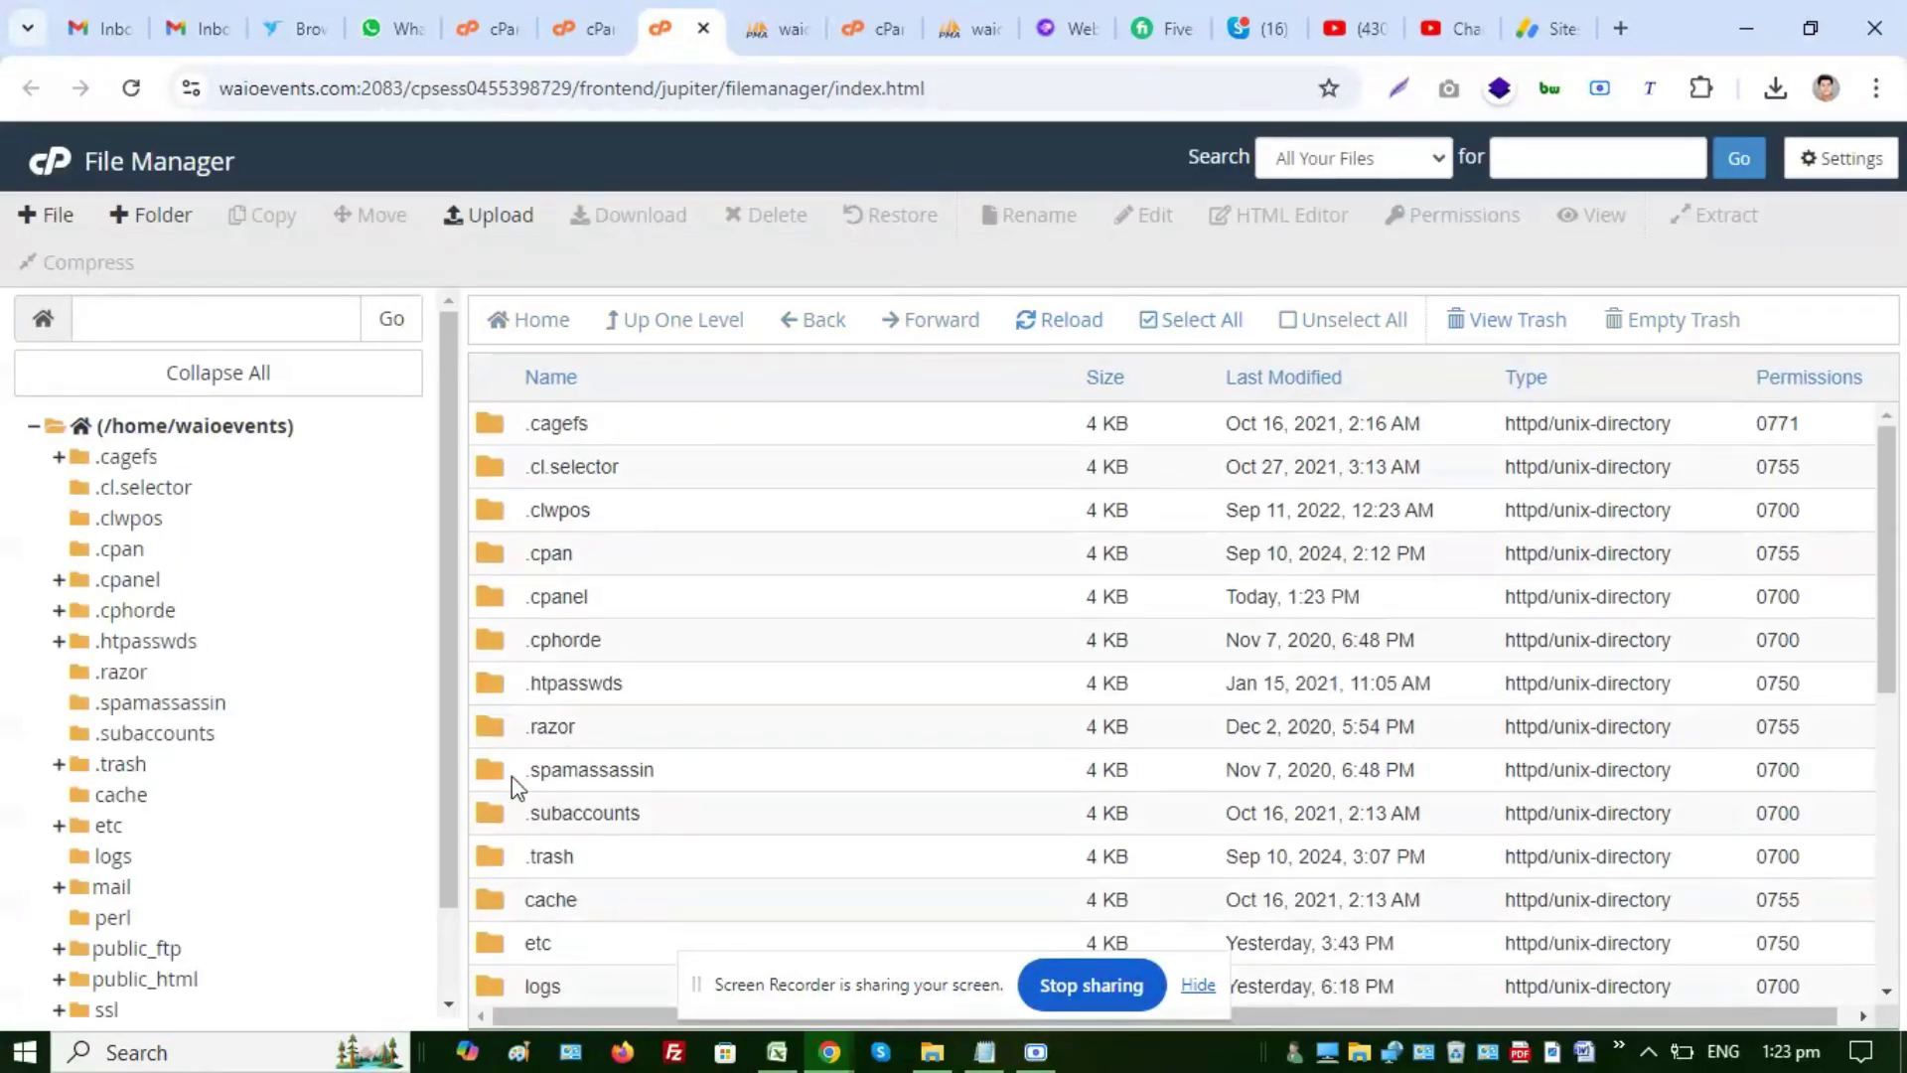
scroll(511, 777, "down", 4)
left_click(185, 981)
scroll(755, 636, "down", 4)
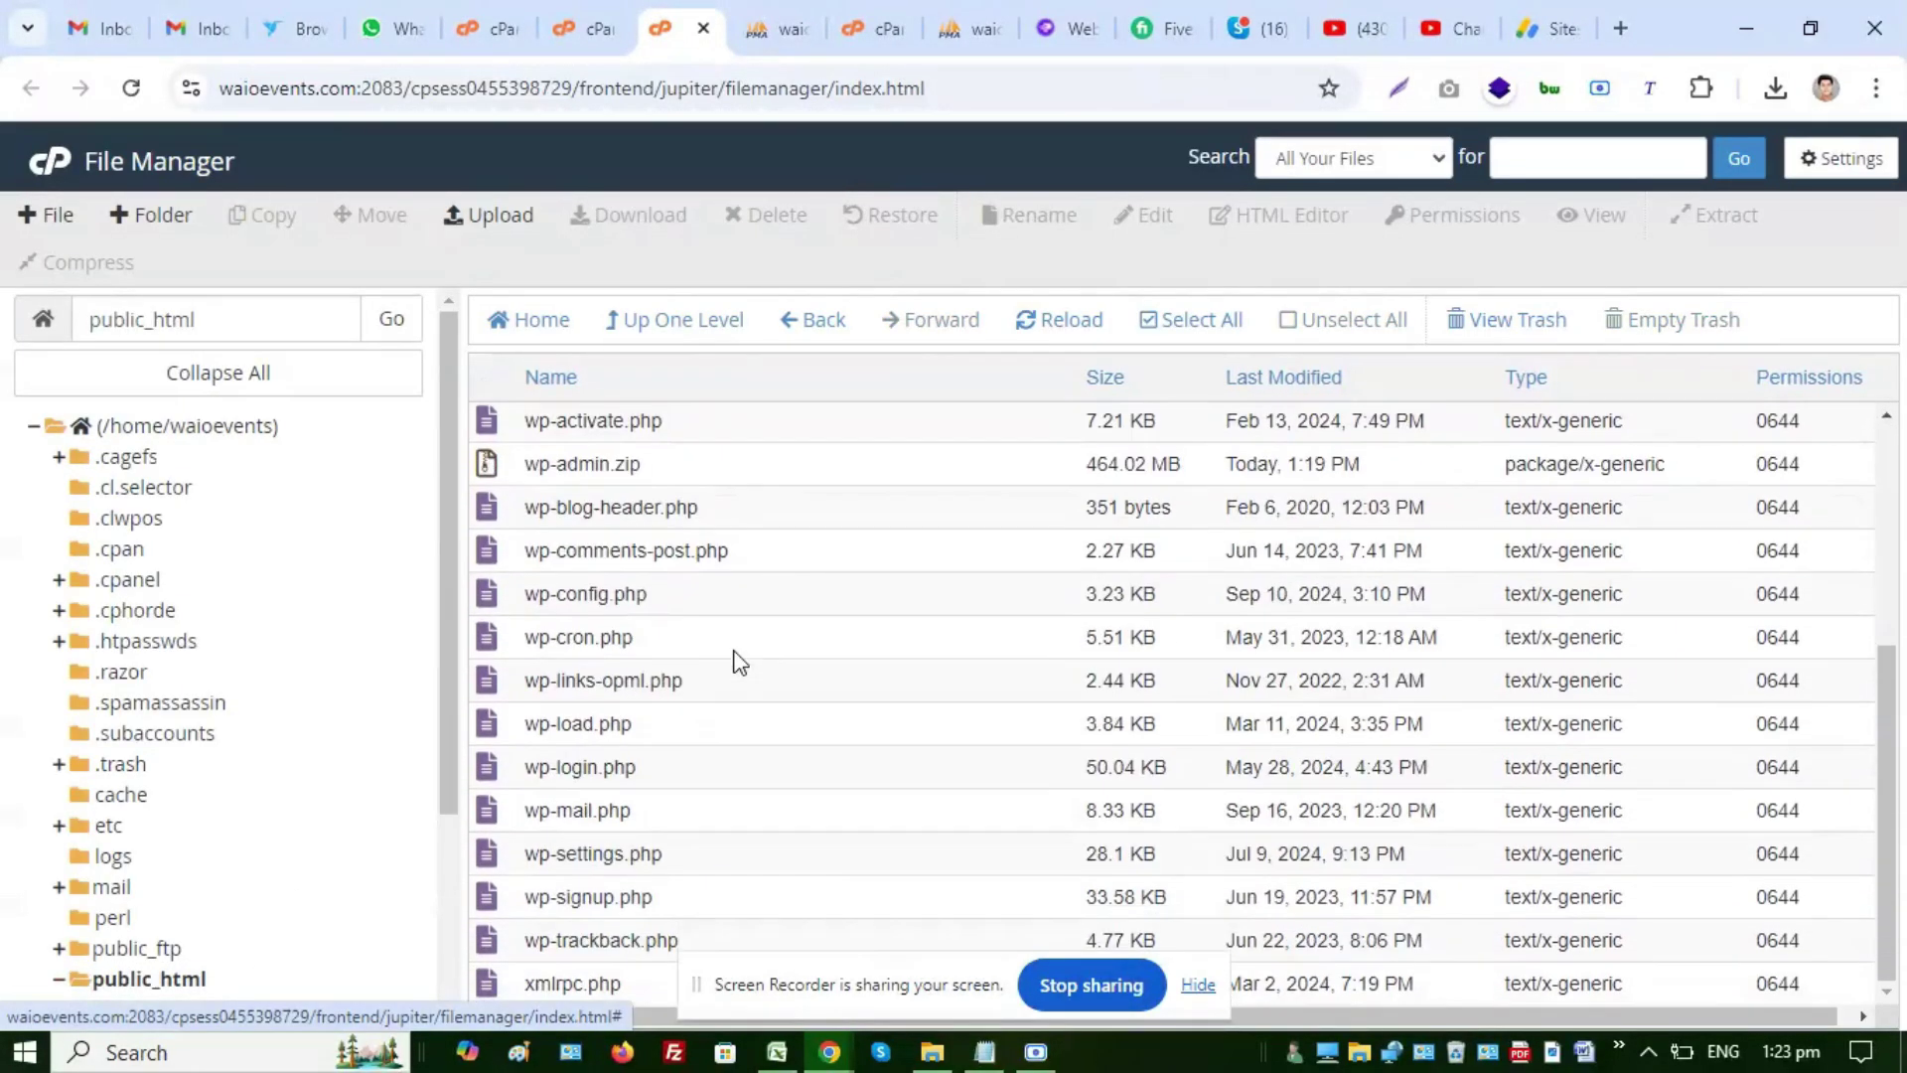
scroll(750, 621, "up", 3)
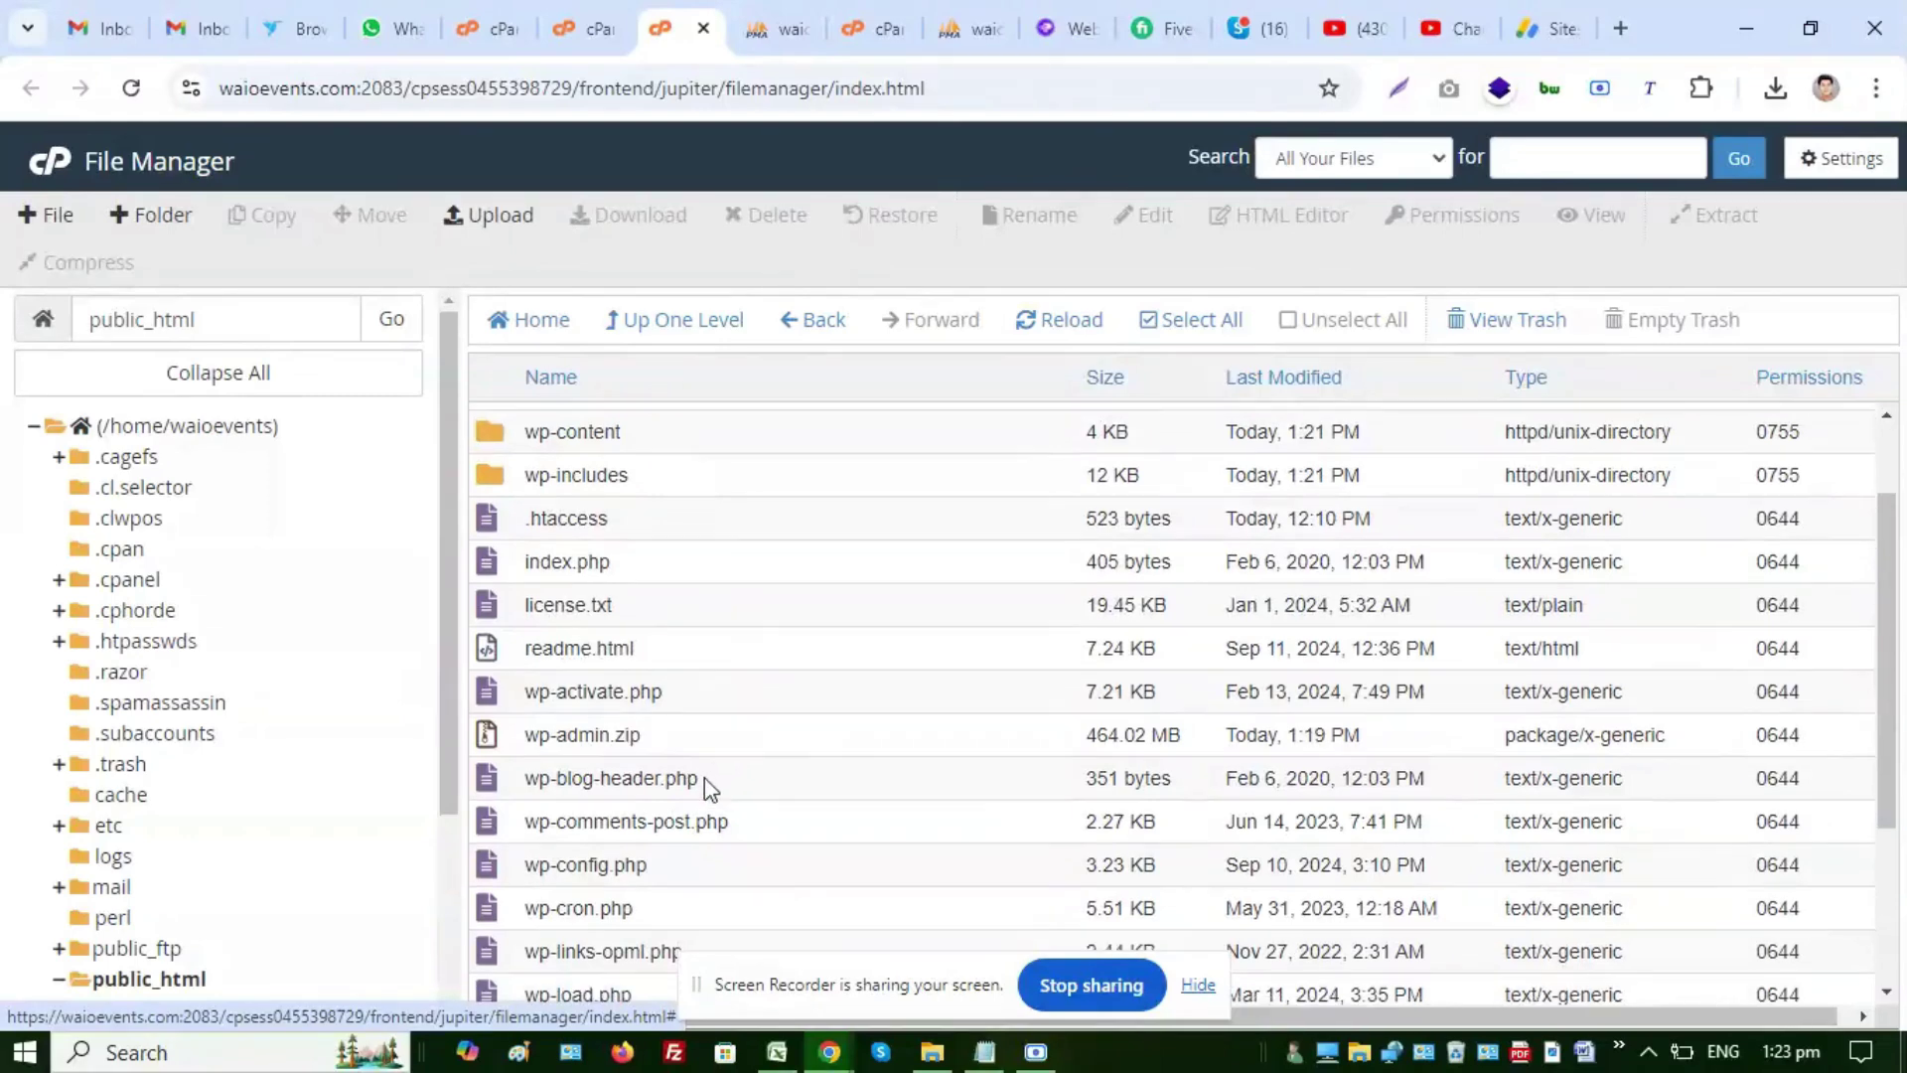
scroll(707, 785, "down", 3)
scroll(842, 562, "up", 3)
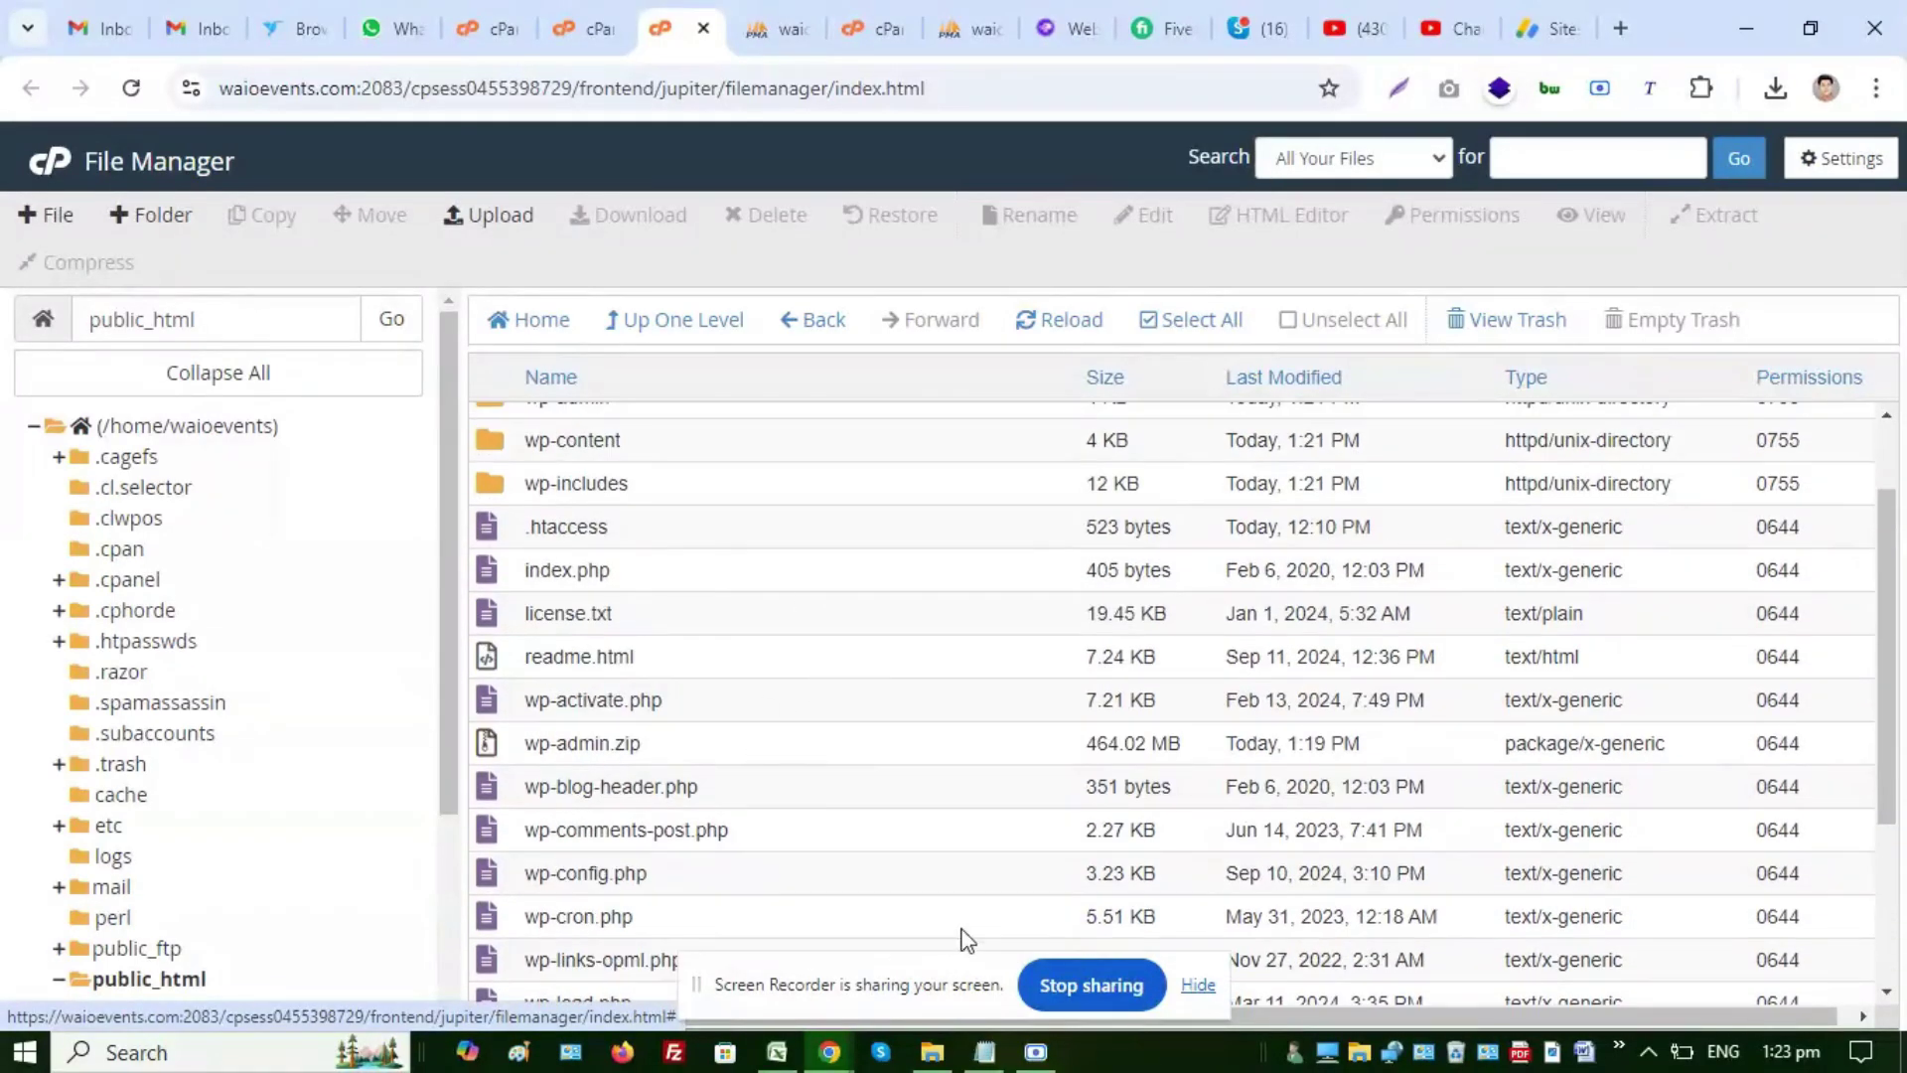
Highlight note 5 on uploading the SQL file in Notepad, minimize the window, and close the old phpMyAdmin browser page
left_click(985, 1051)
left_click_drag(508, 673, 664, 672)
left_click(1678, 205)
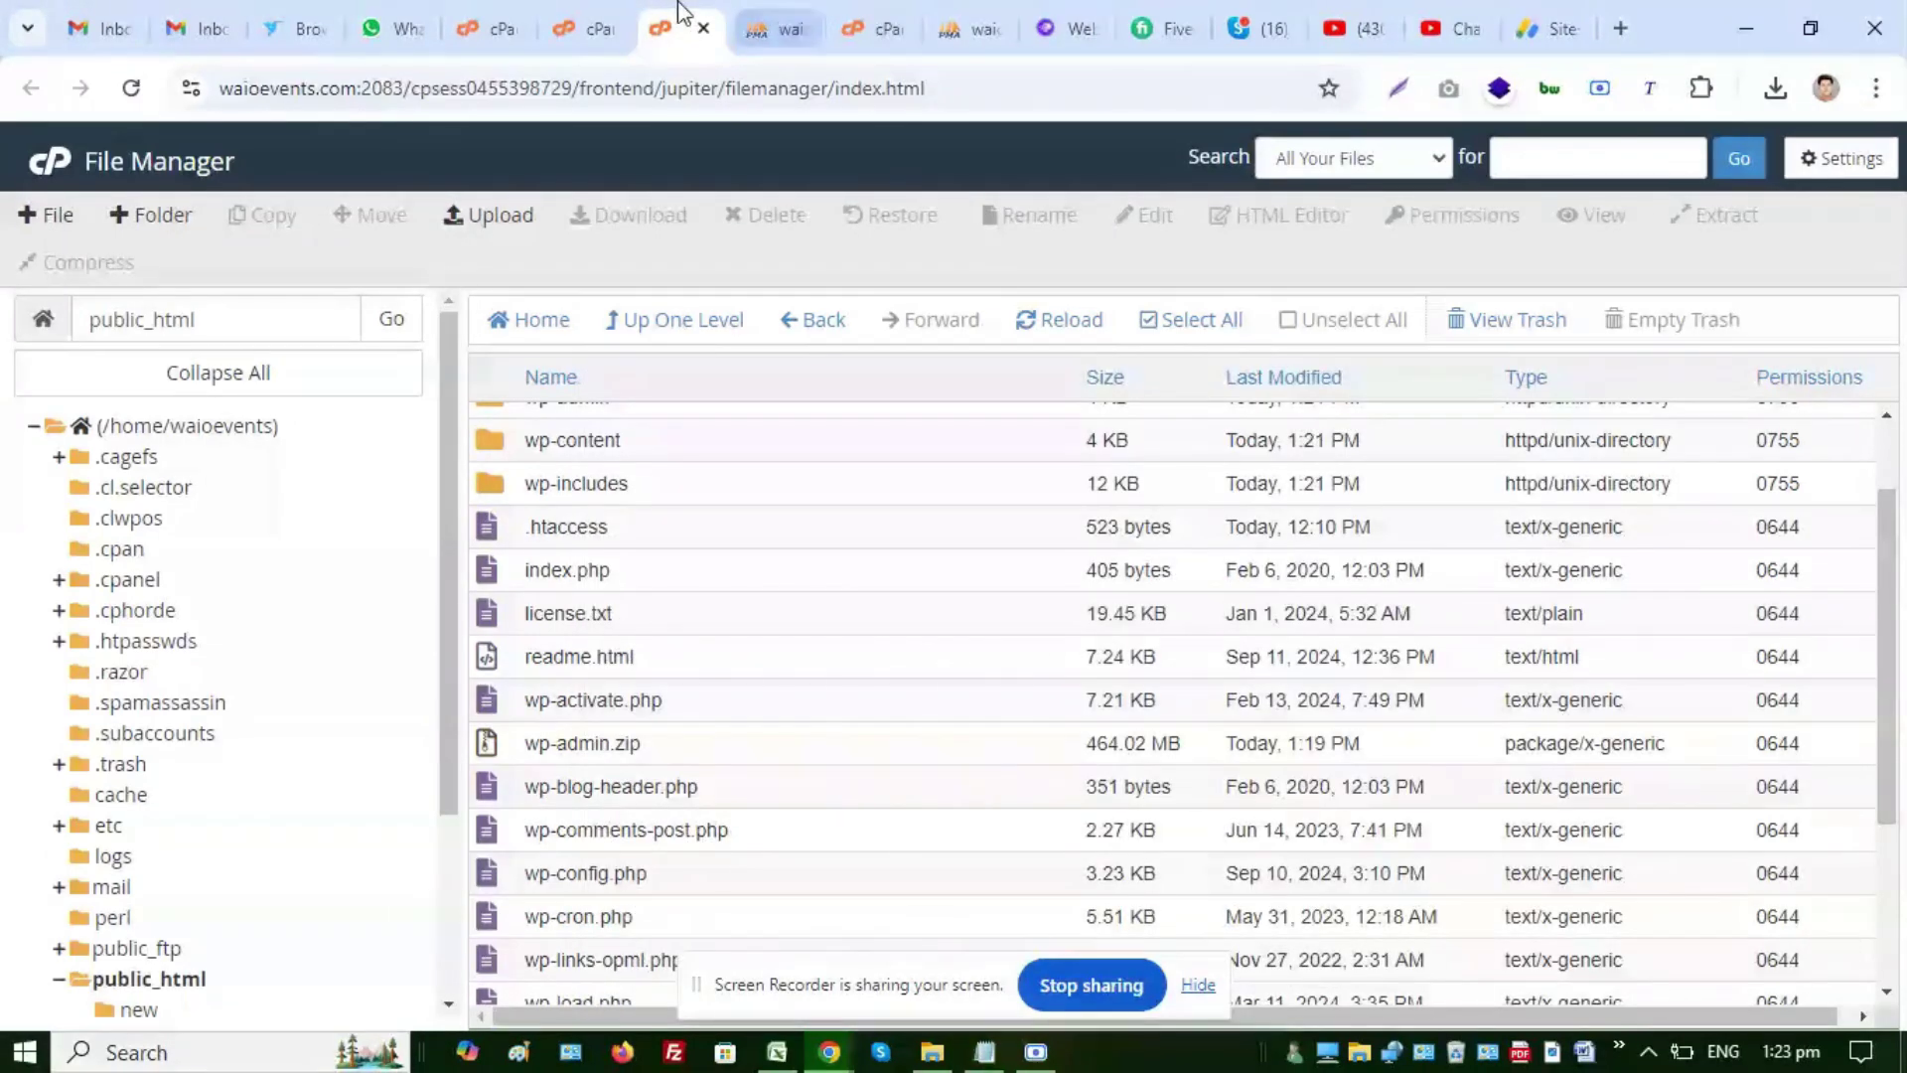
left_click(780, 32)
left_click(798, 29)
Open phpMyAdmin from the cPanel Databases tools in a separate browser tab and switch to it
left_click(591, 30)
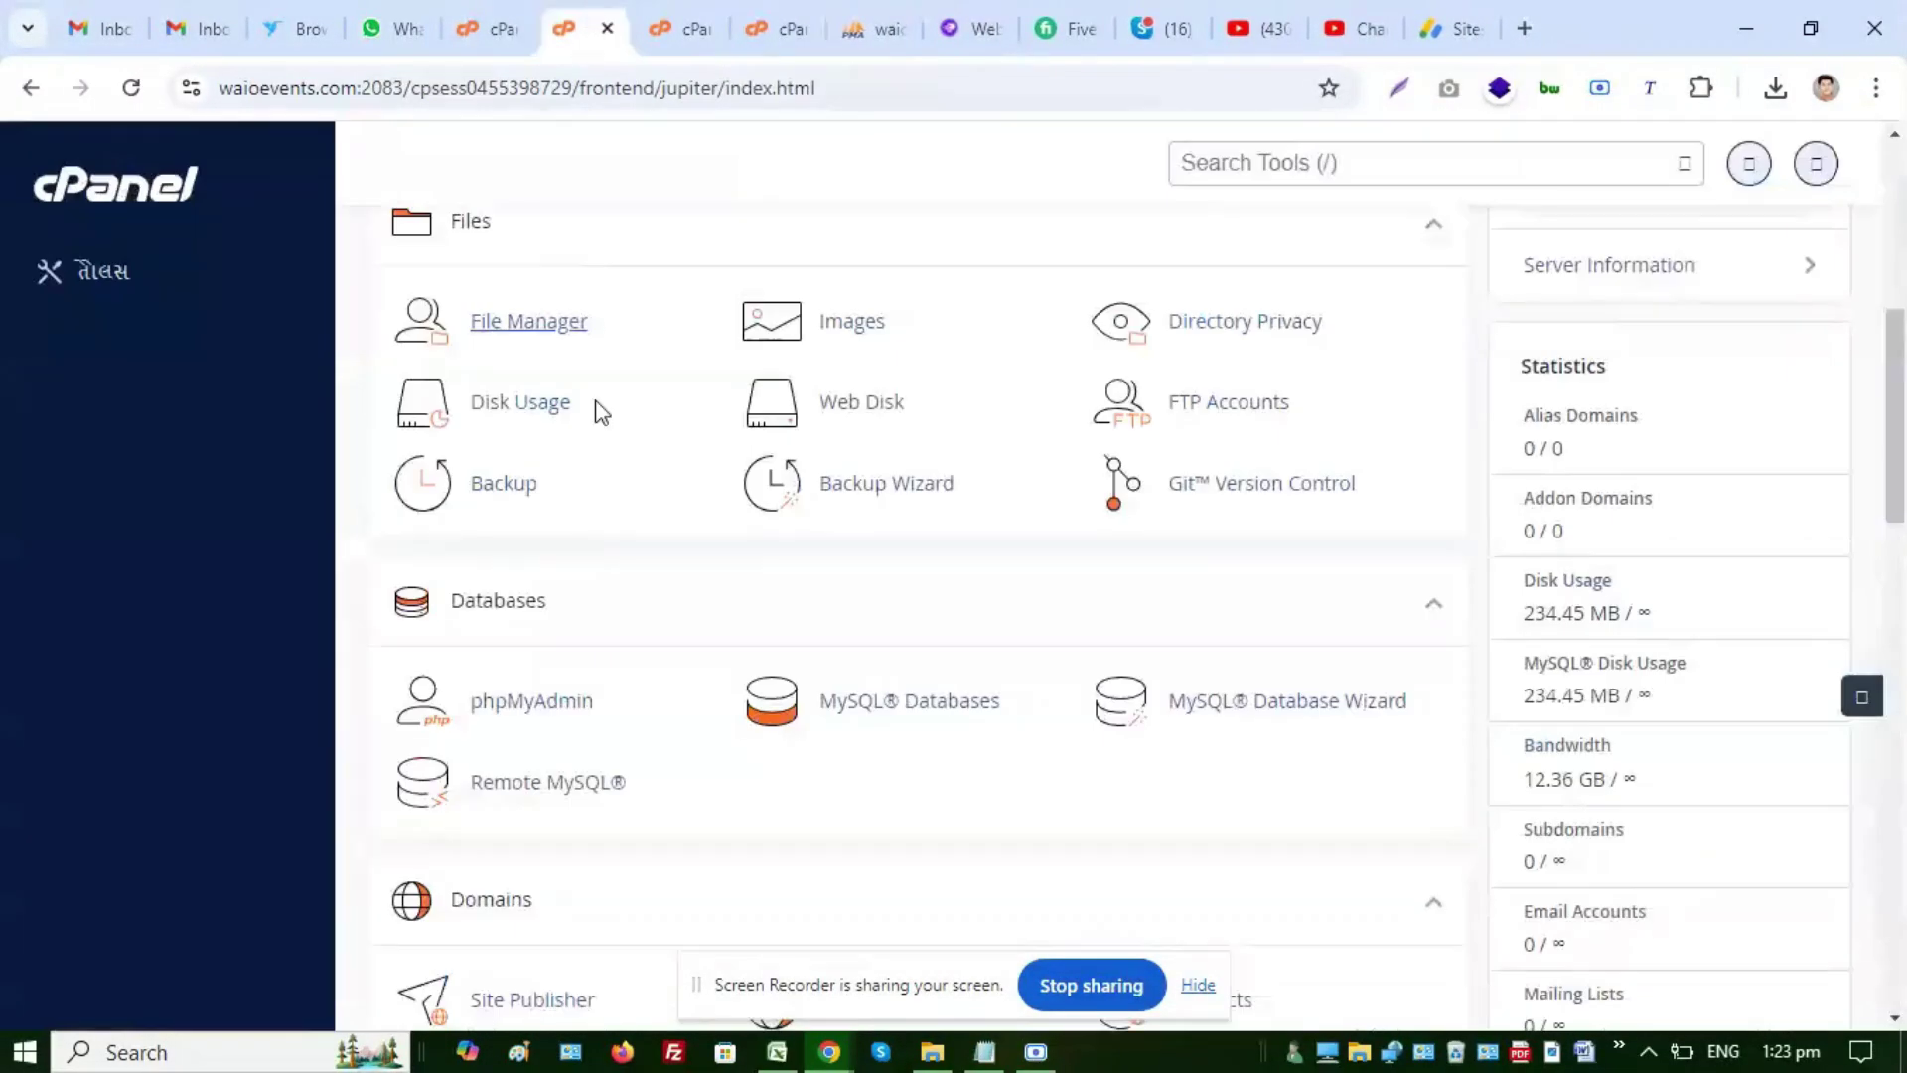
scroll(622, 757, "down", 3)
scroll(740, 576, "down", 1)
scroll(1030, 460, "up", 1)
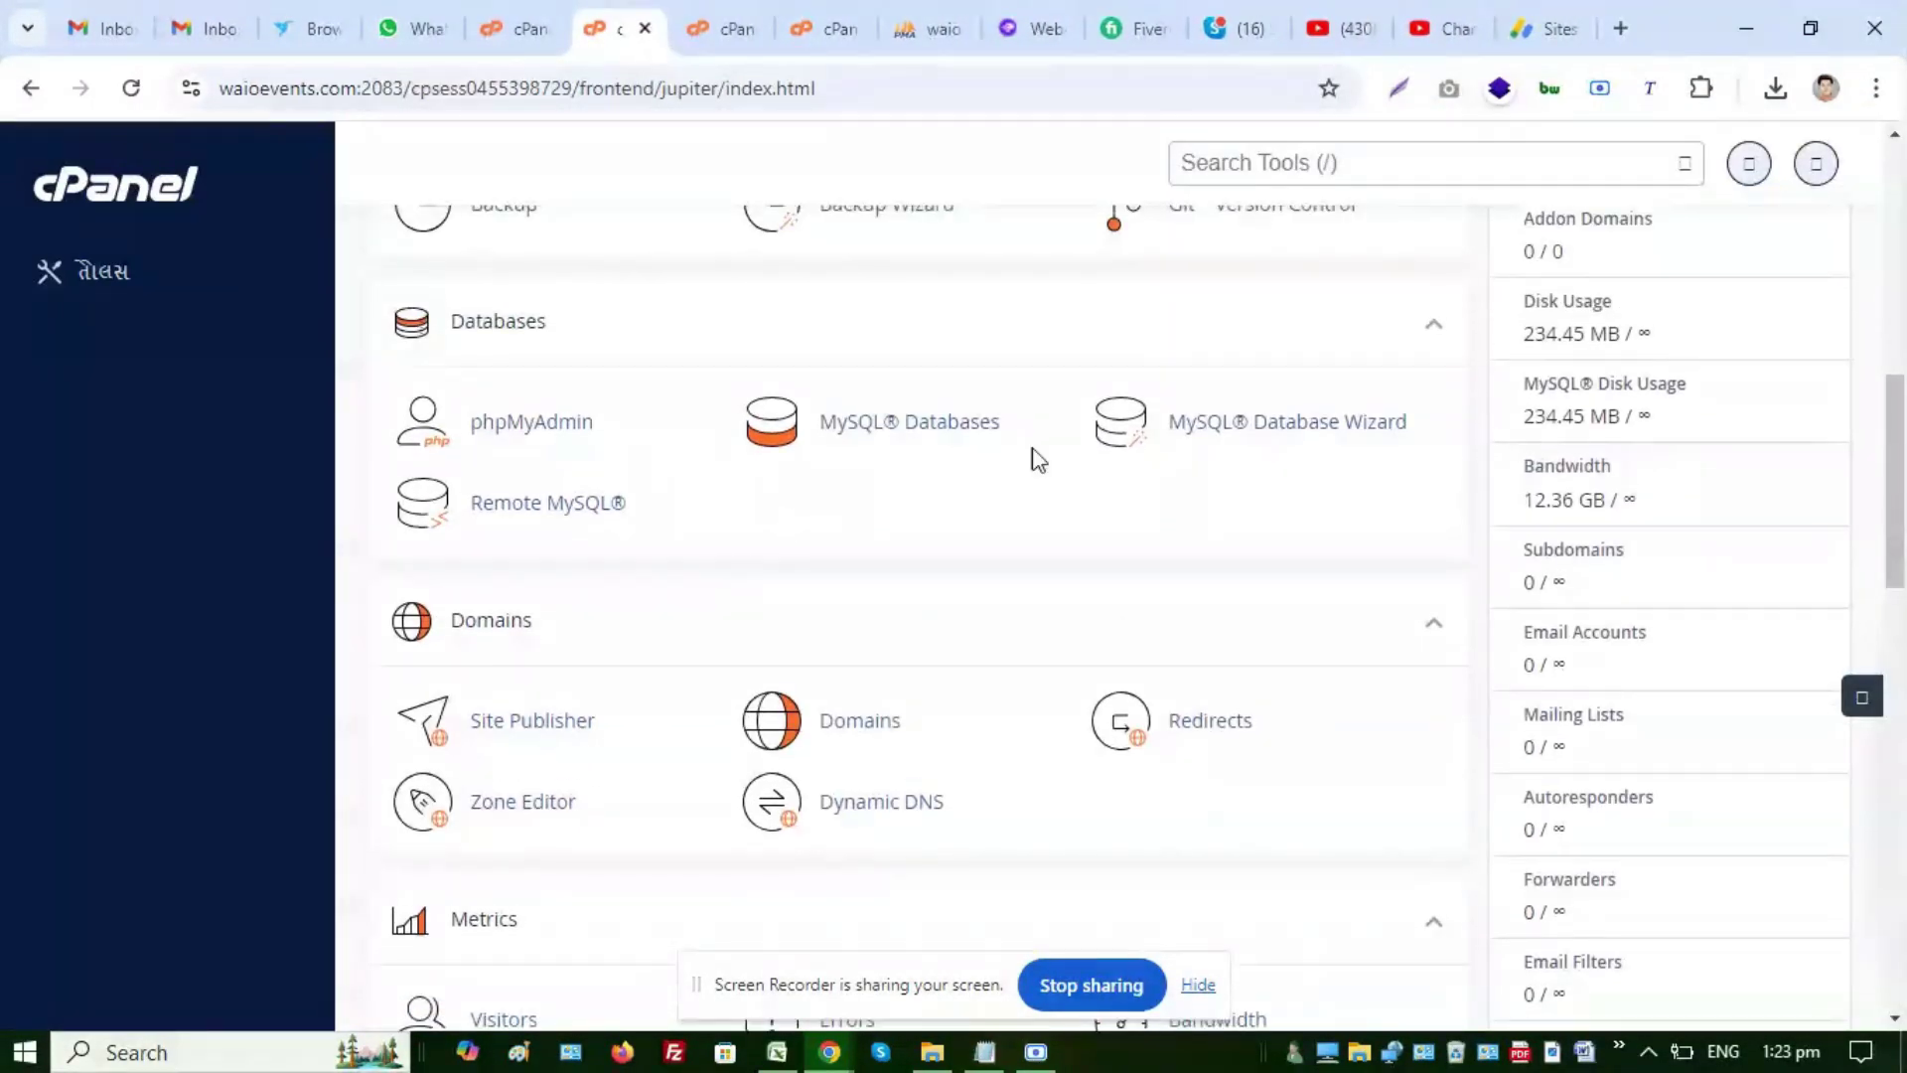
right_click(524, 425)
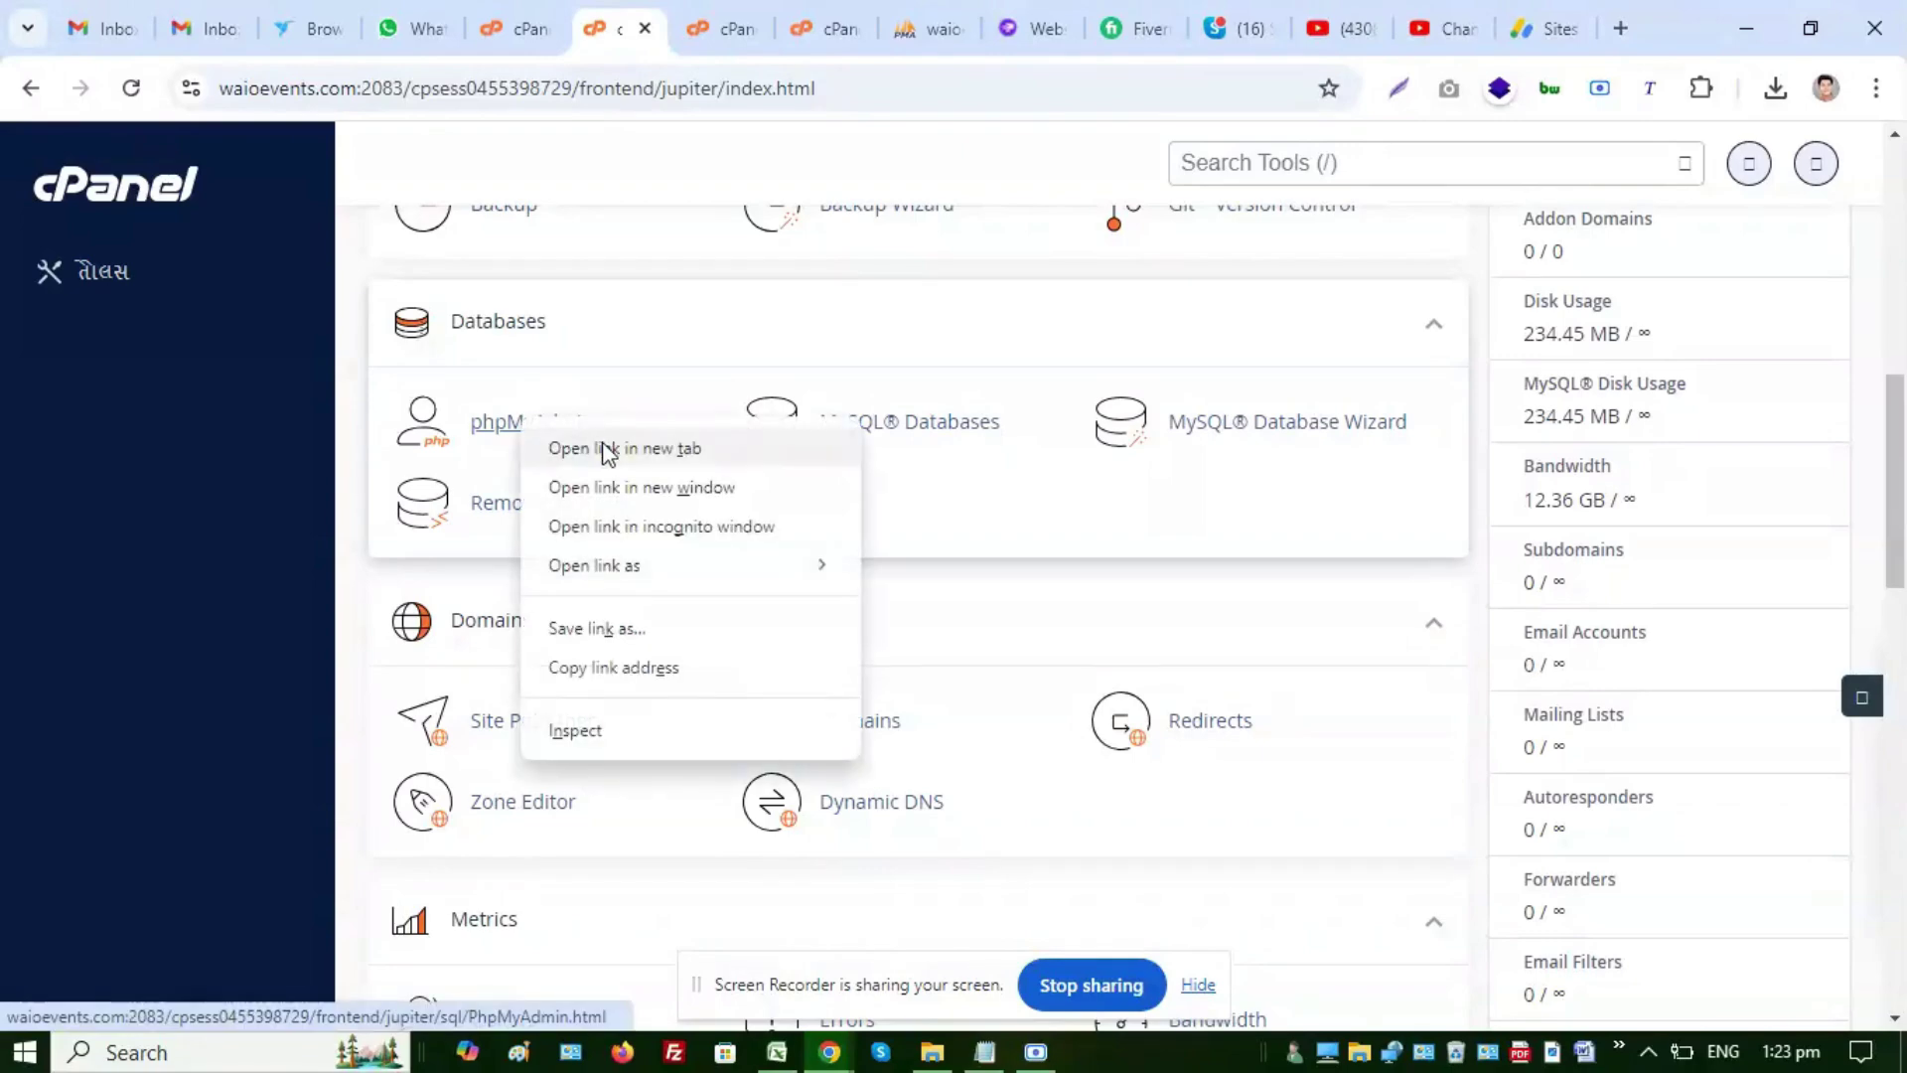
left_click(609, 451)
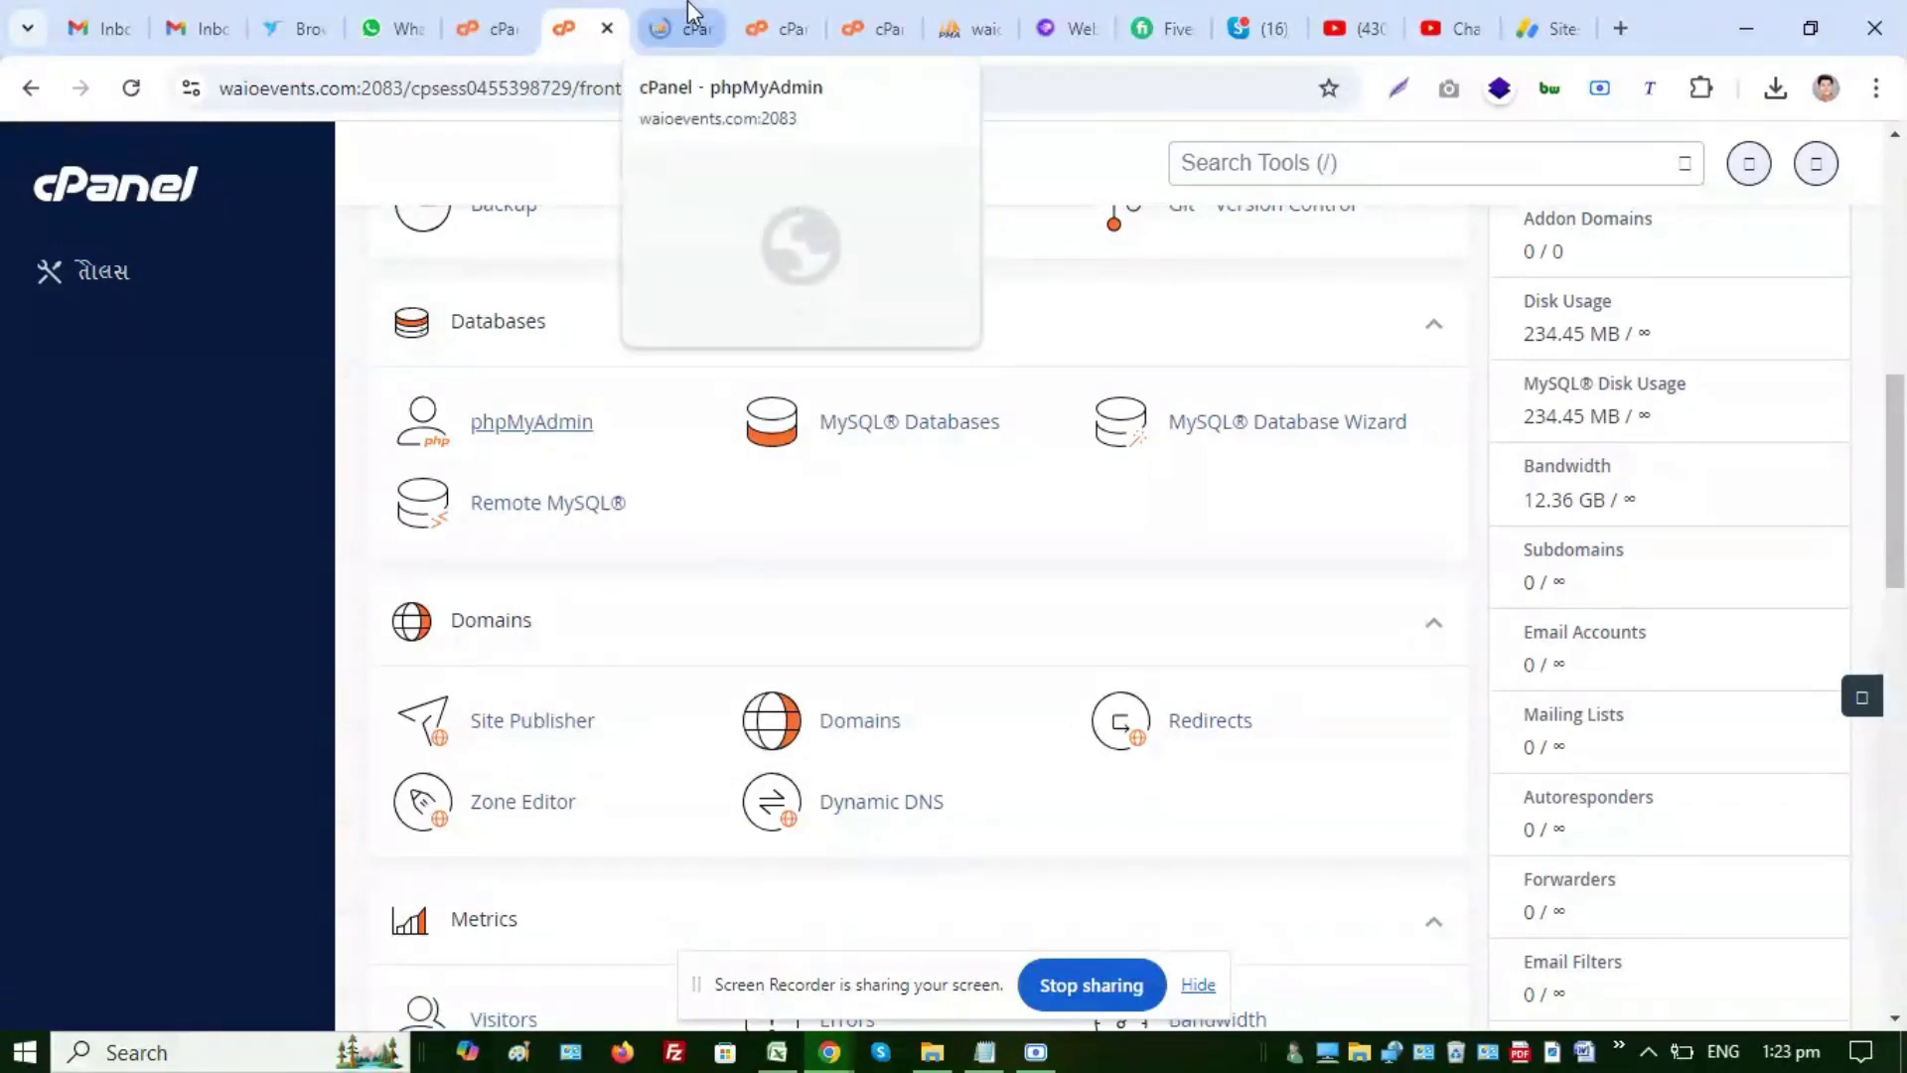
left_click(695, 30)
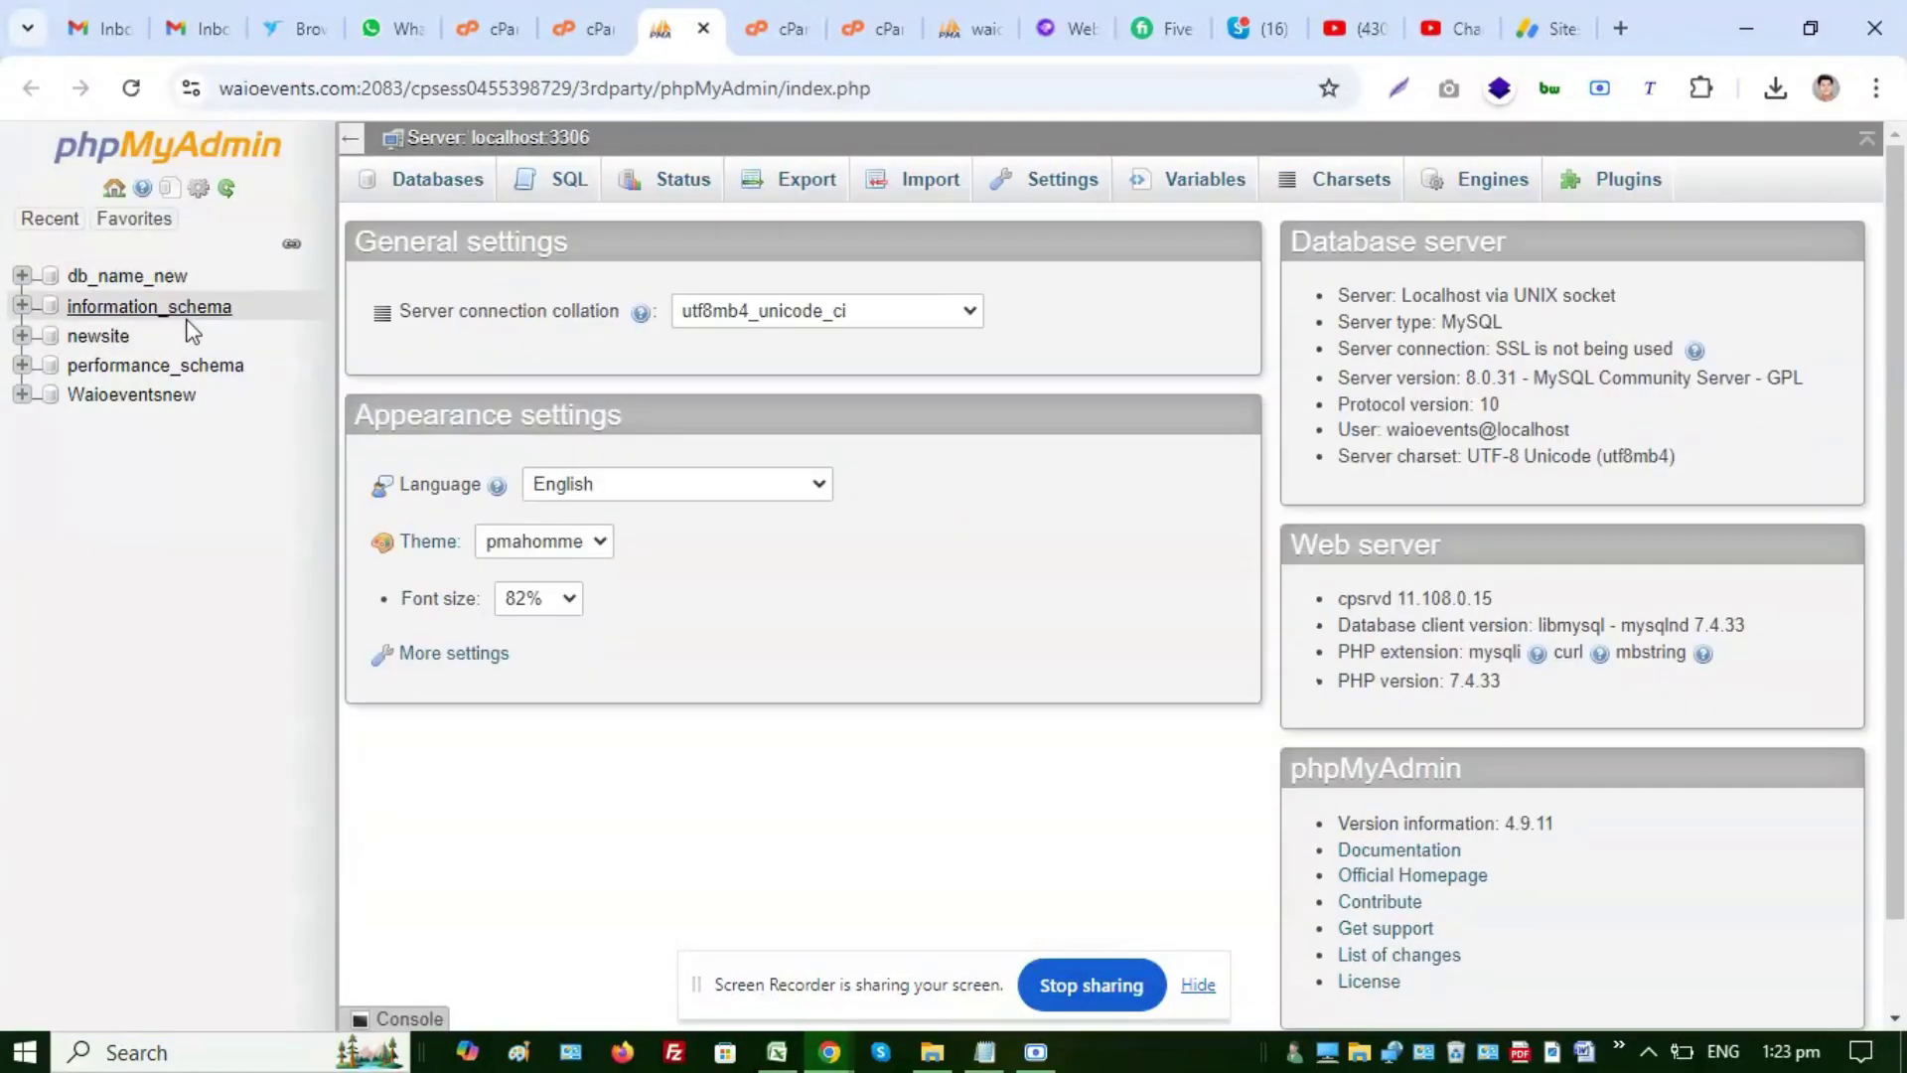
Import the SQL backup file from the Downloads folder into the newsite database, using the SQL format
left_click(99, 337)
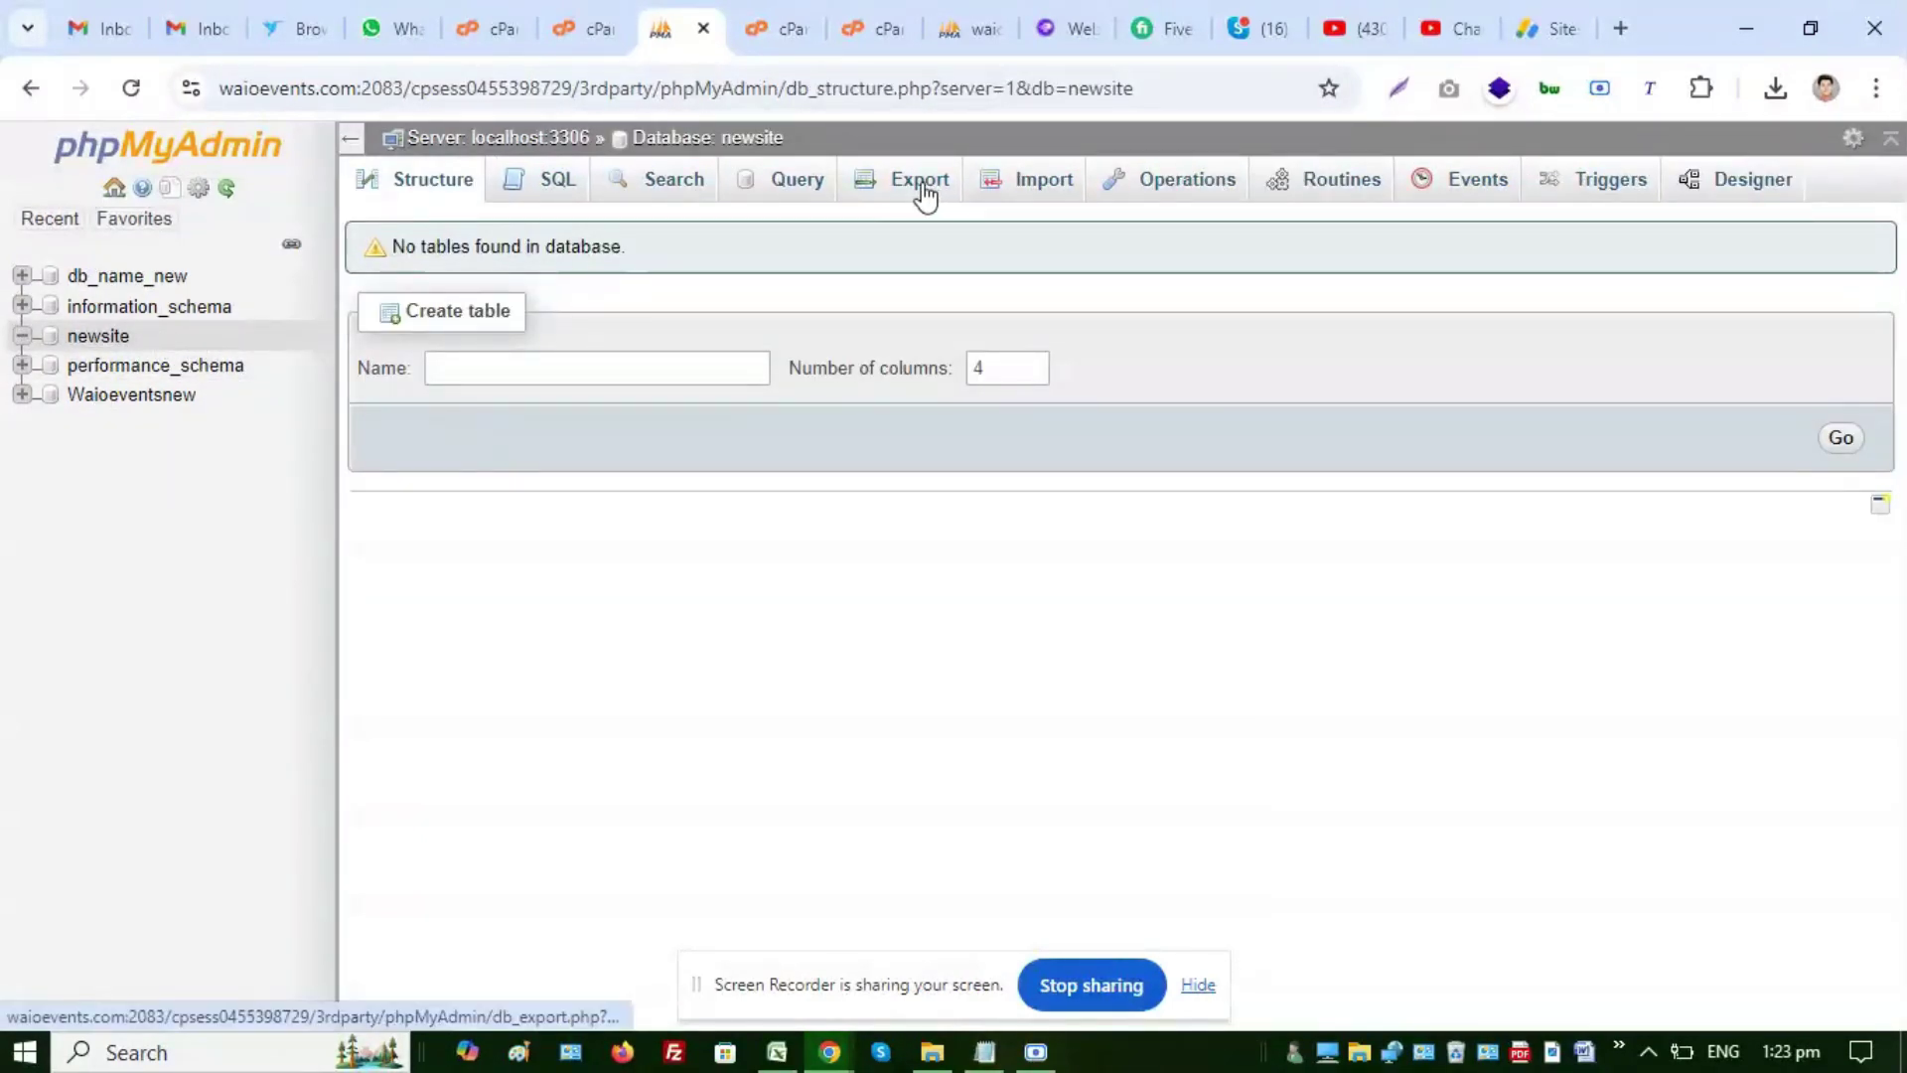
left_click(1037, 189)
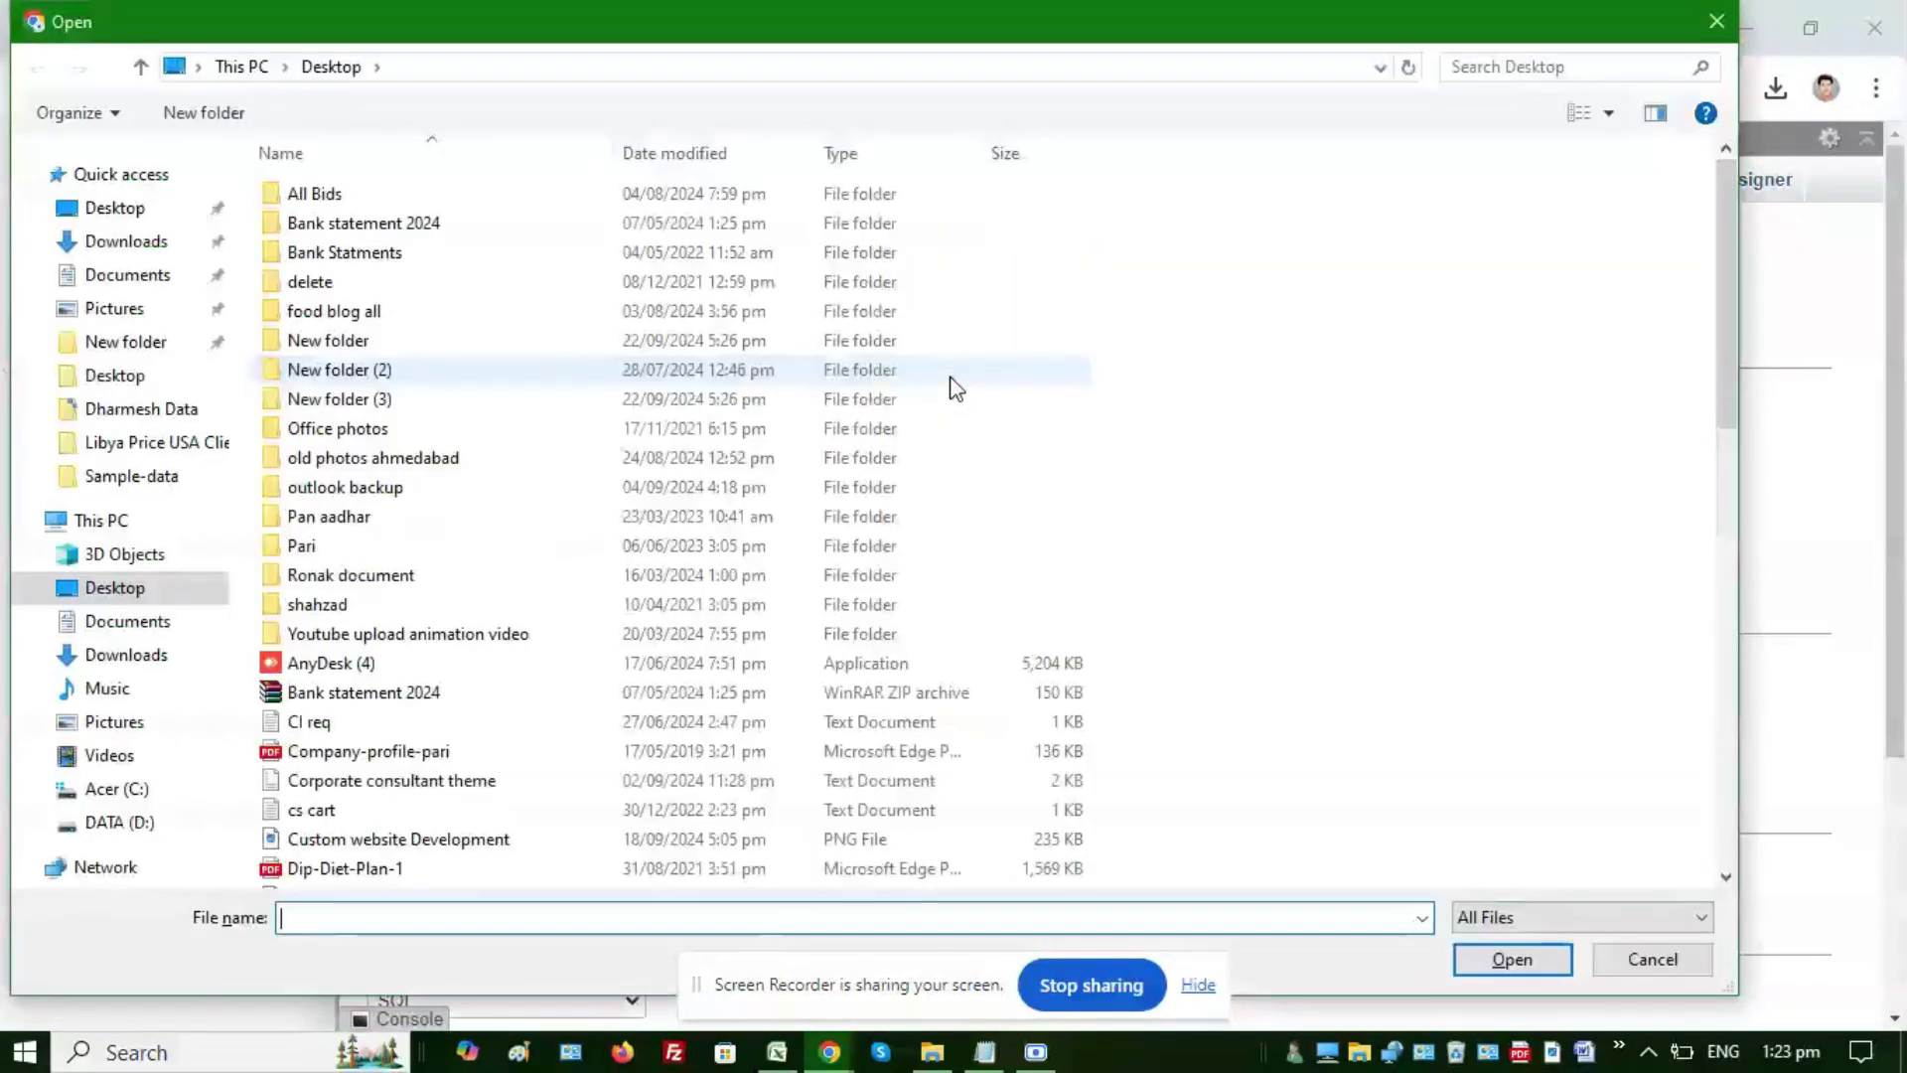
left_click(127, 654)
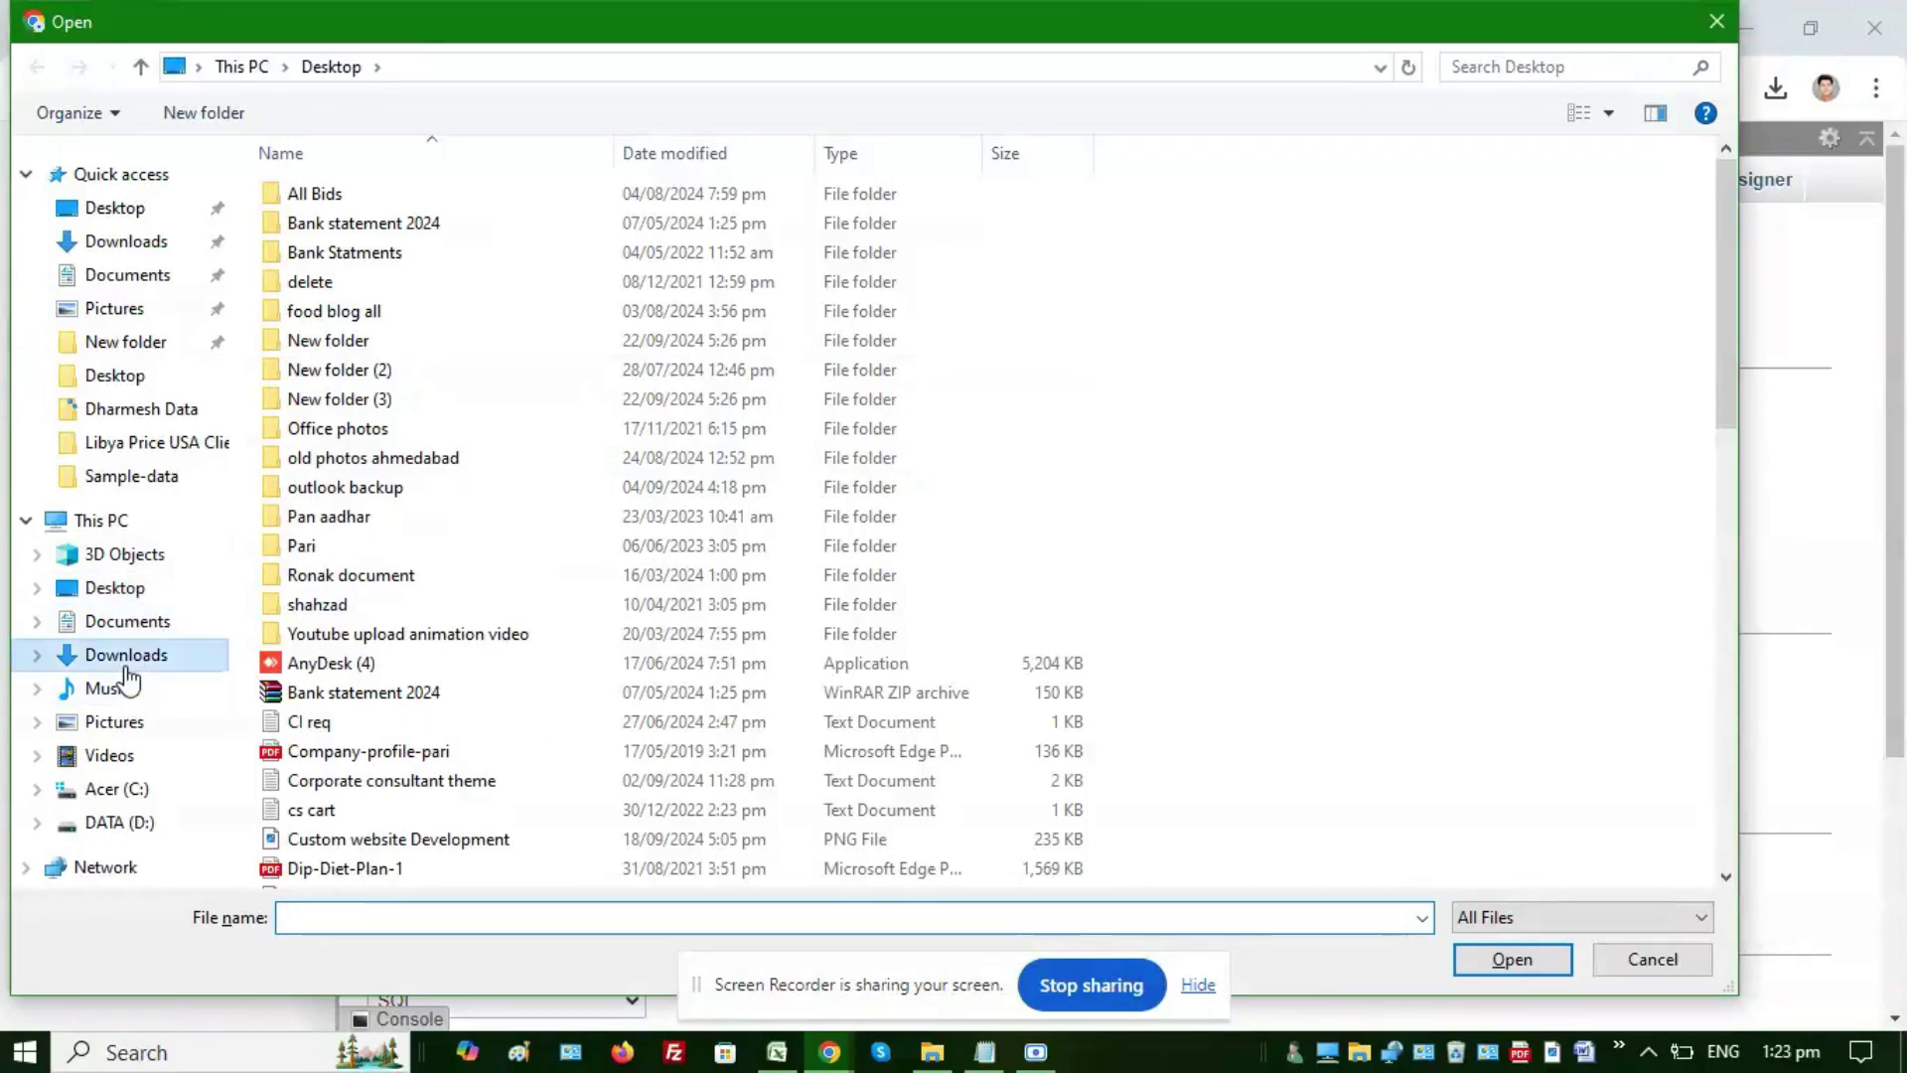
double_click(363, 236)
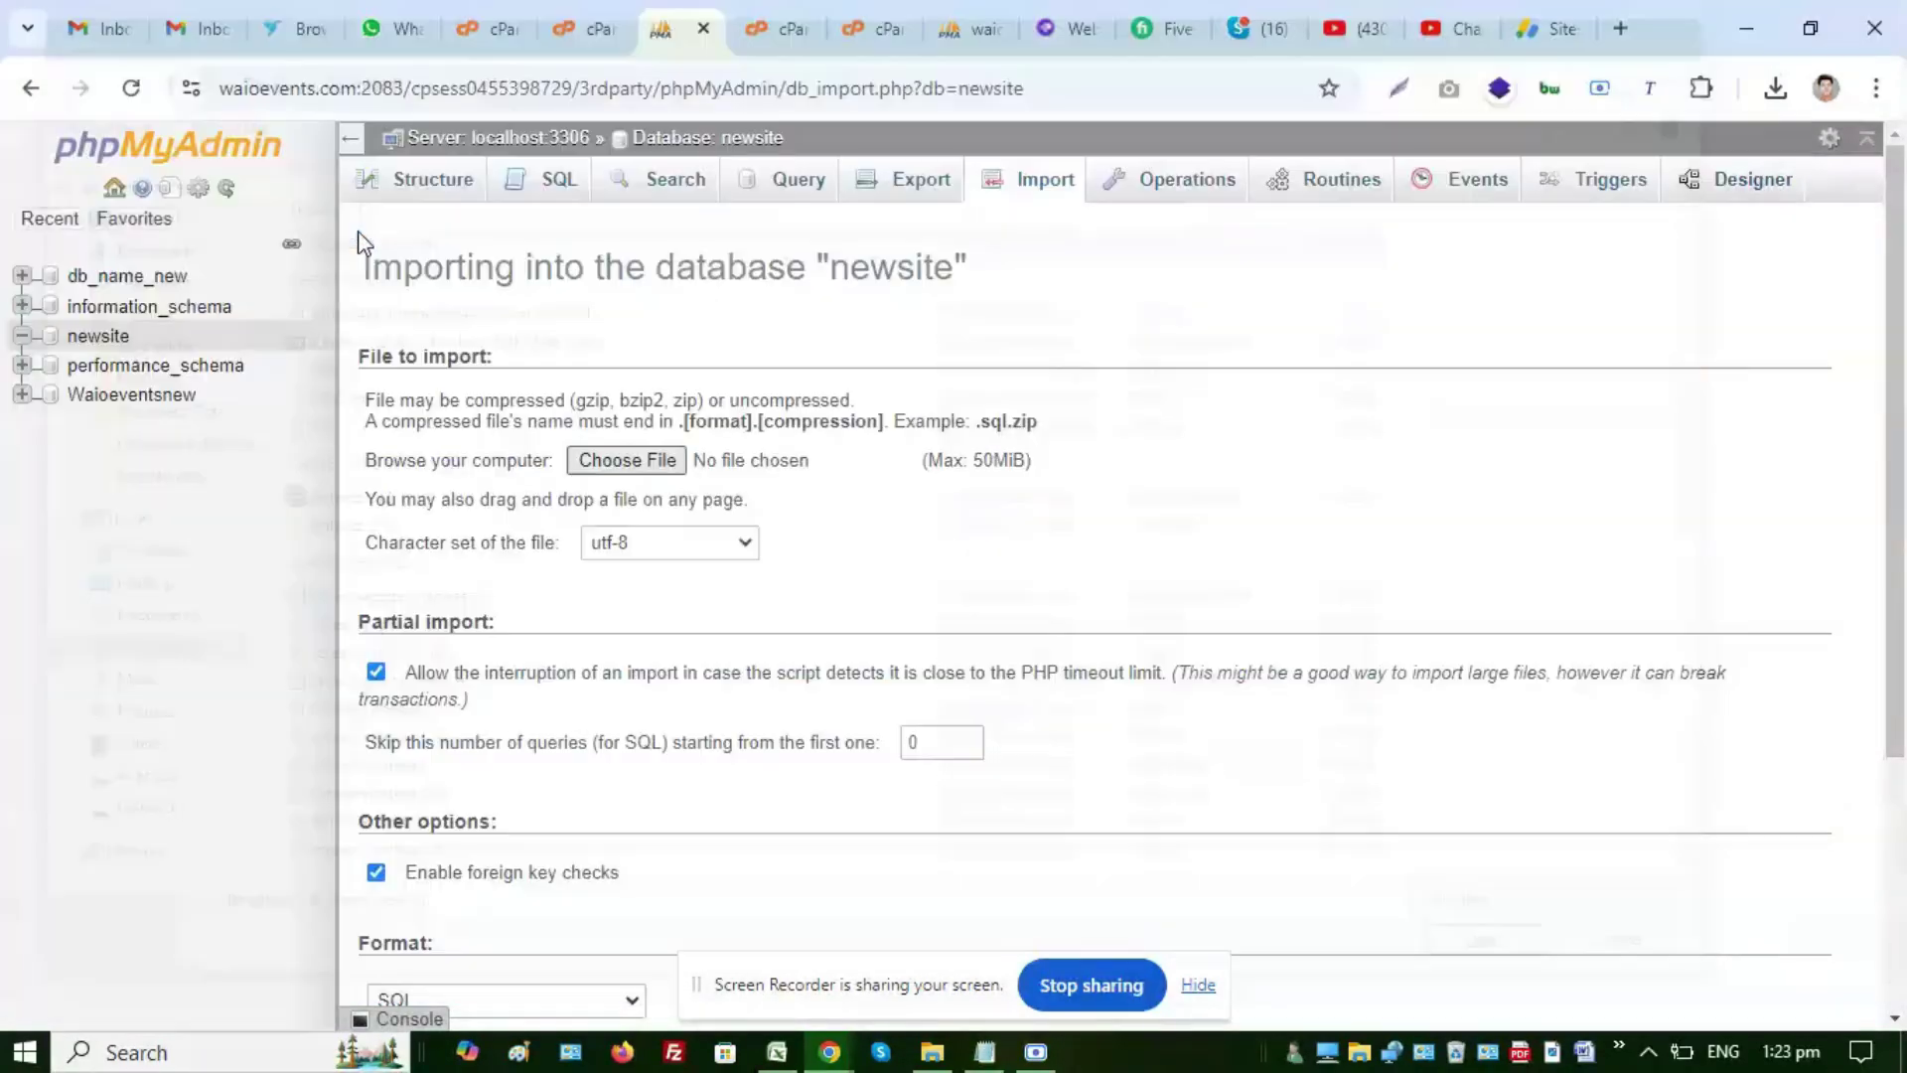
scroll(993, 740, "down", 3)
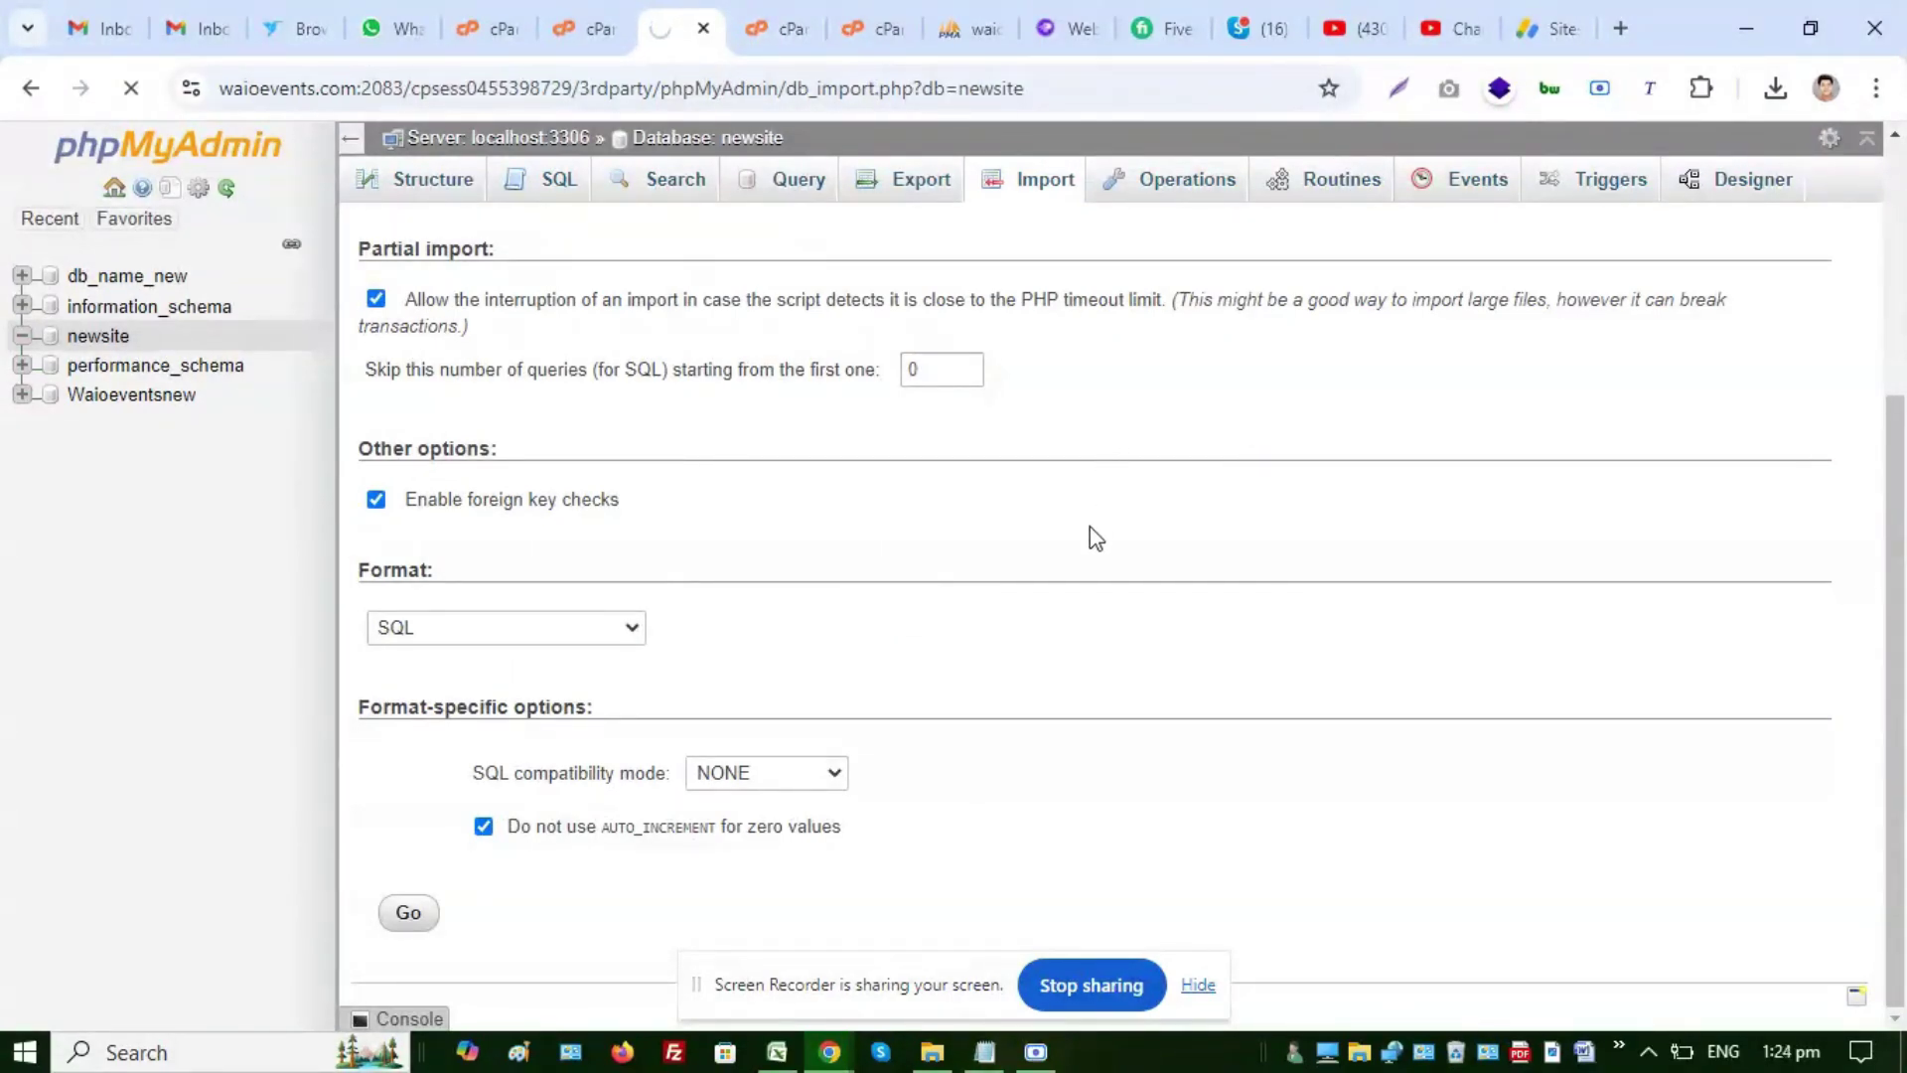
Extend note 5 in Notepad with "and change user name and password" and minimize the window
left_click(984, 1052)
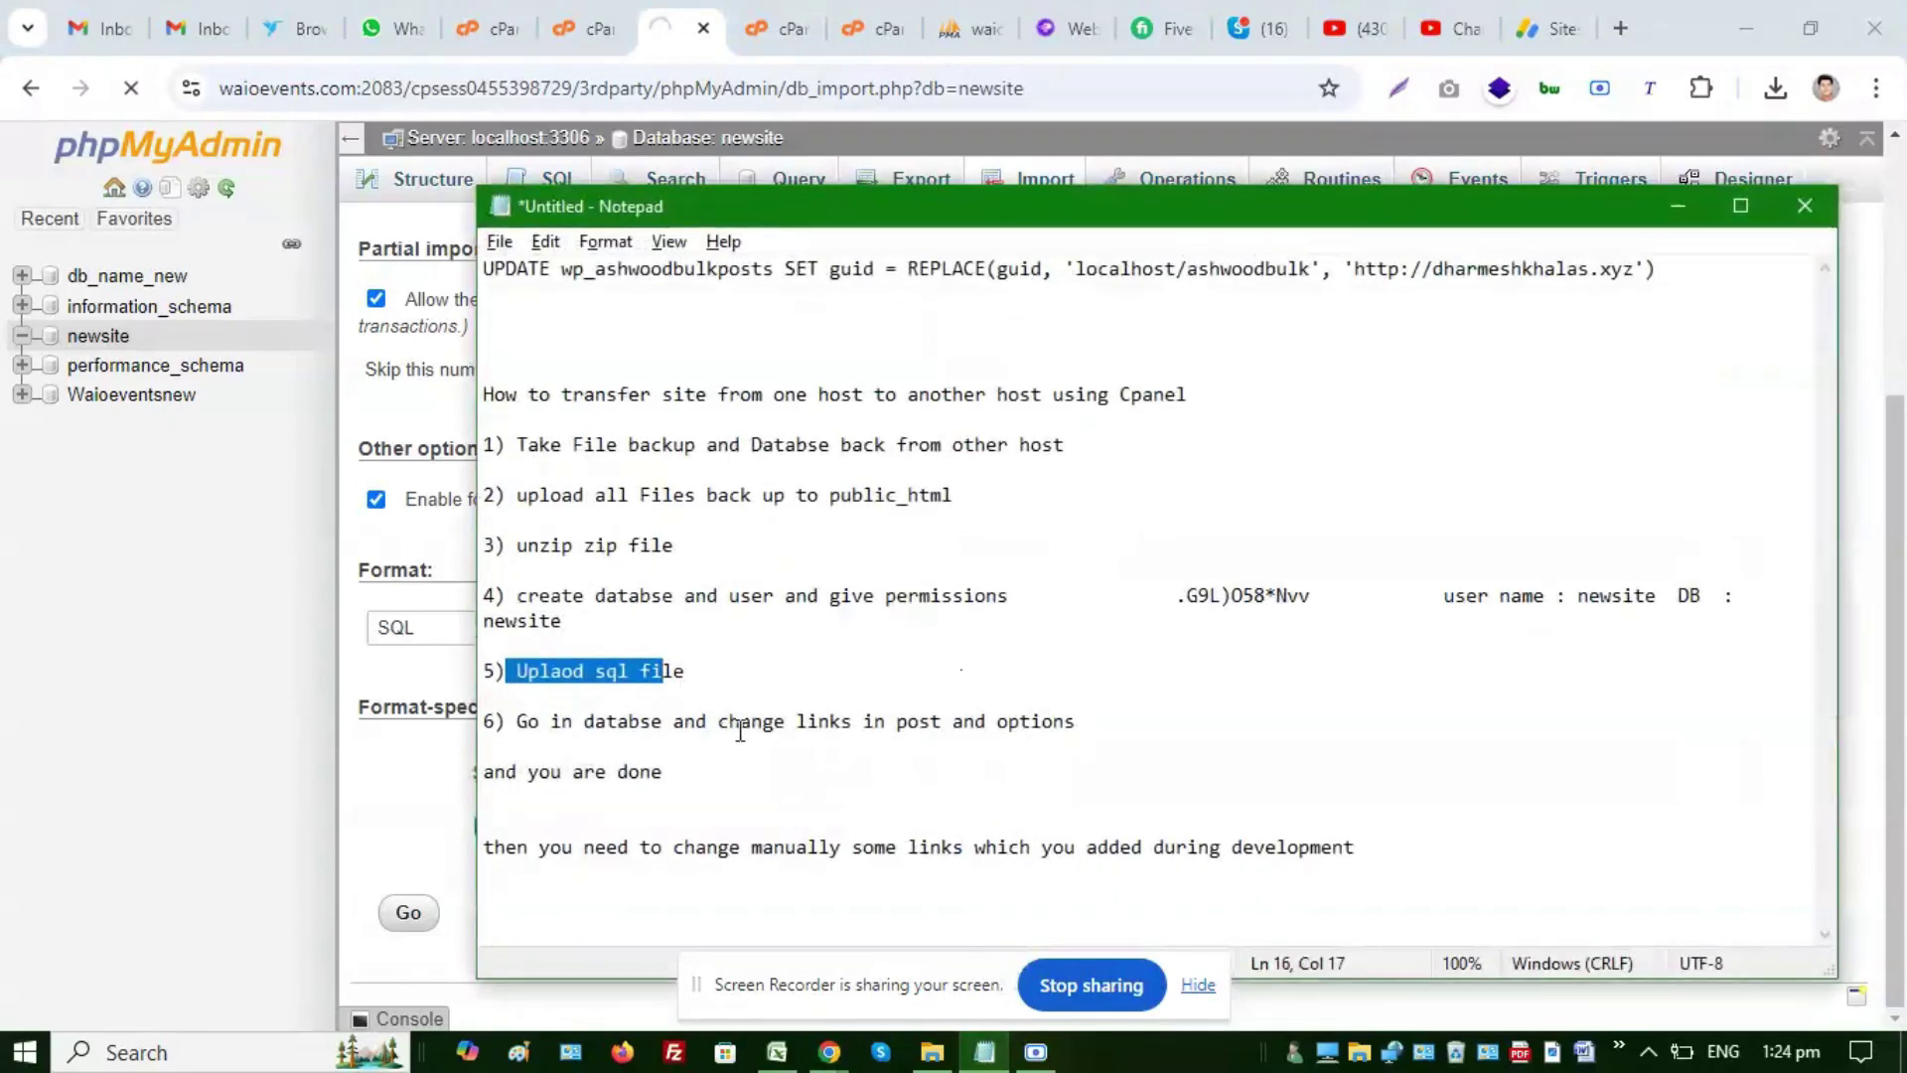
left_click(767, 673)
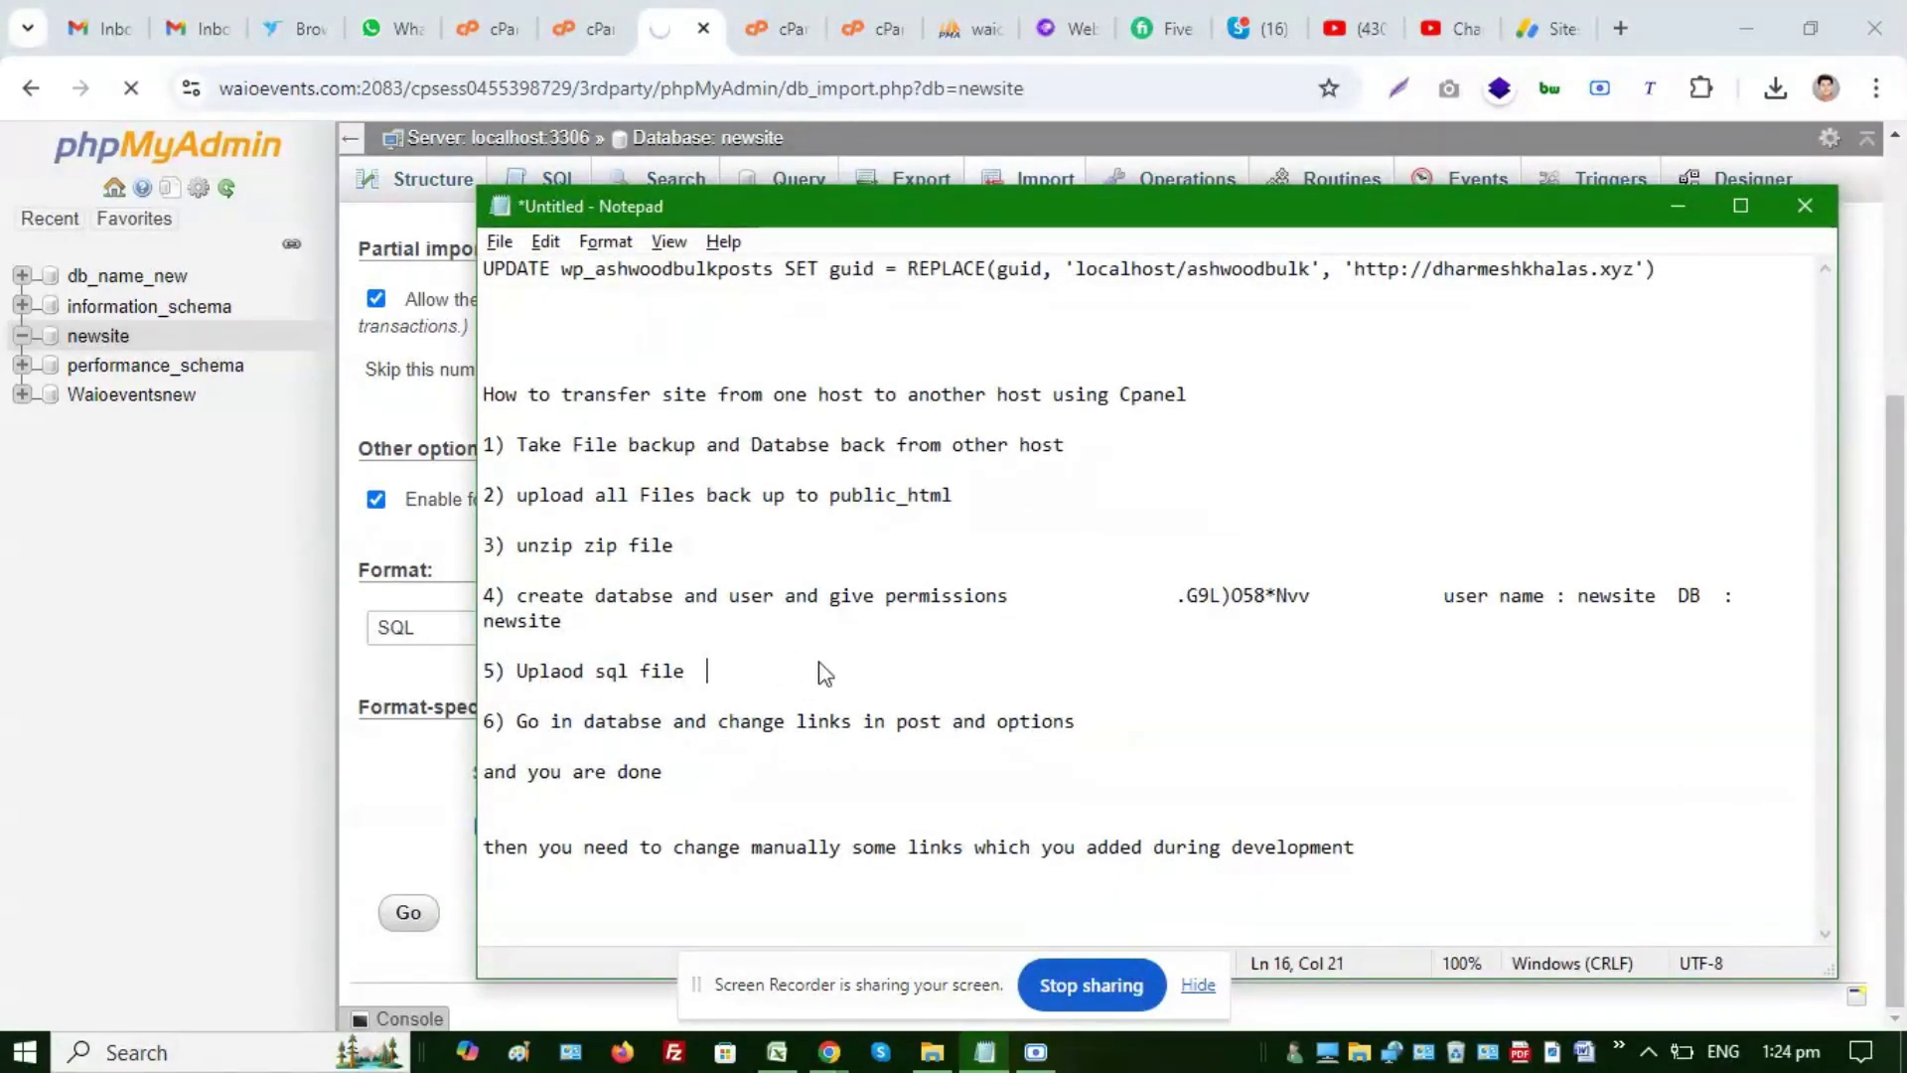
type("and hc")
key("BackSpace")
key("BackSpace")
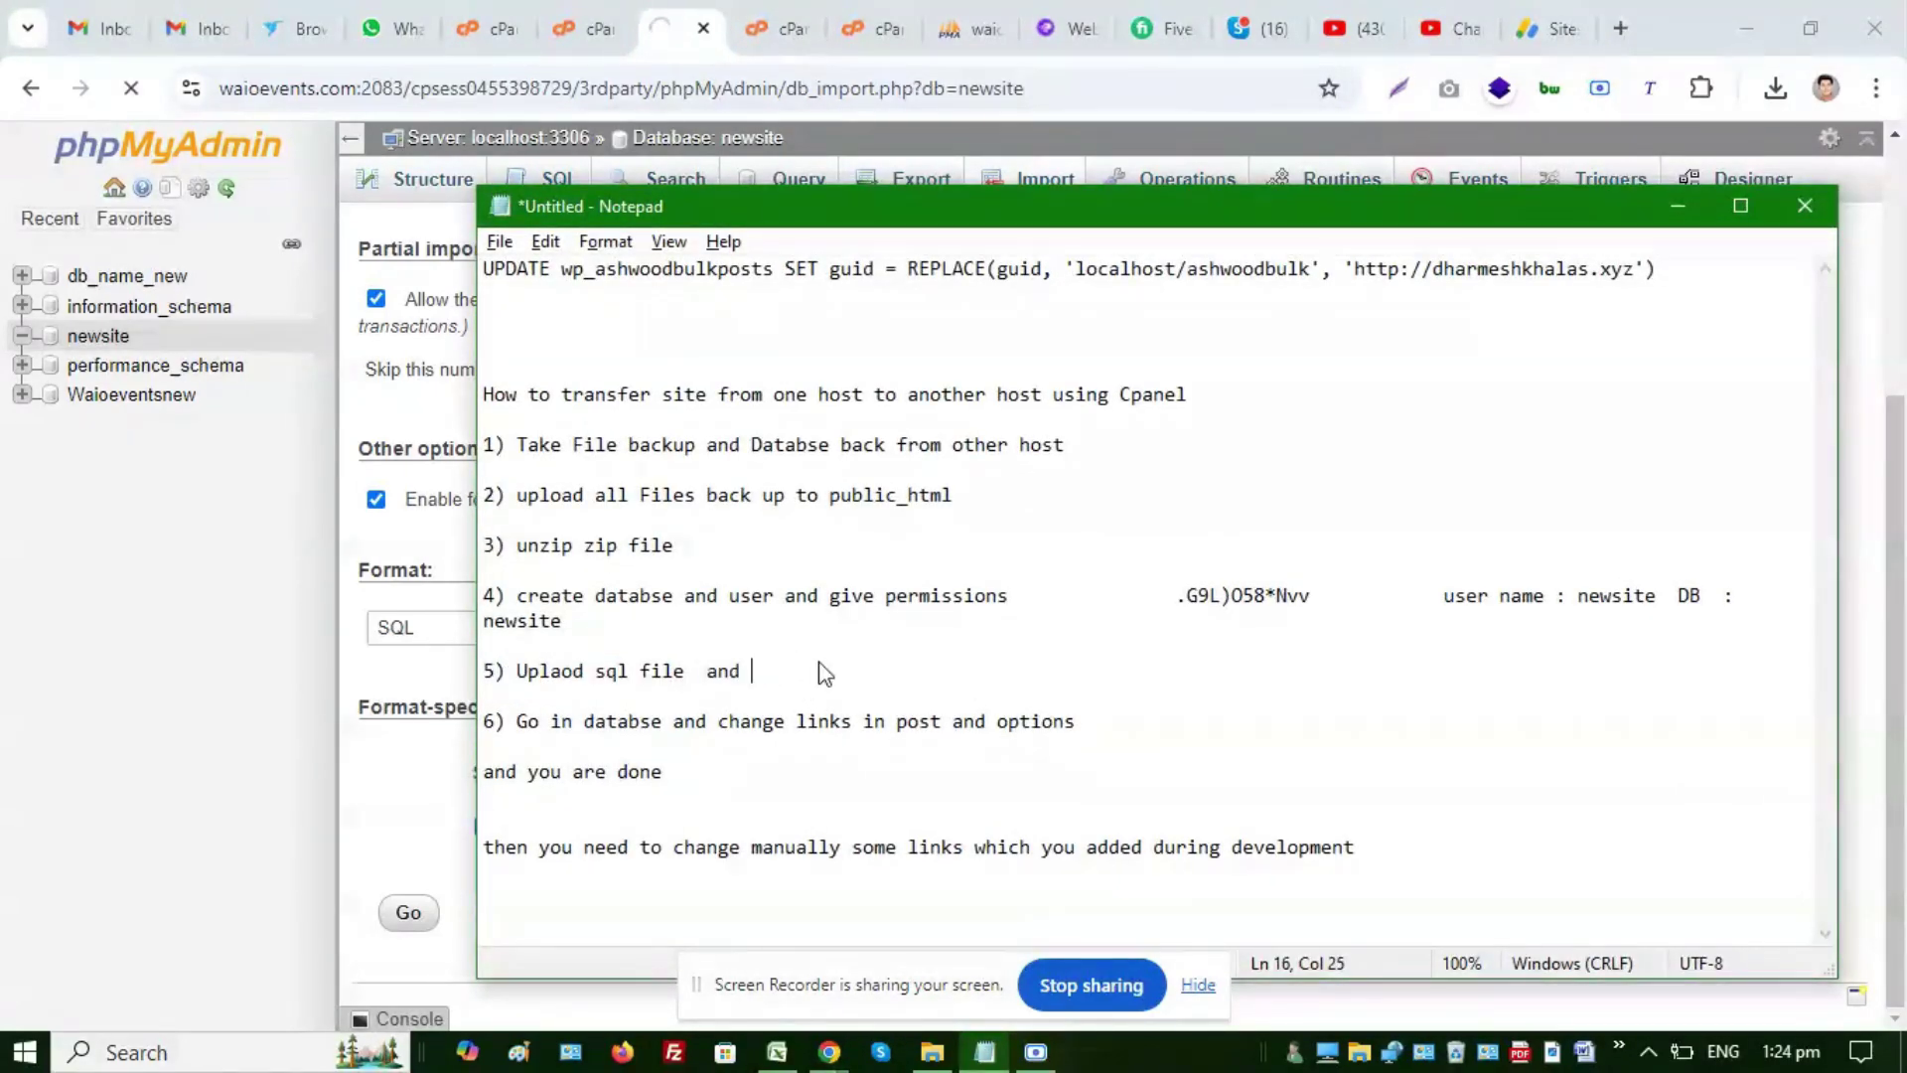
type("change us")
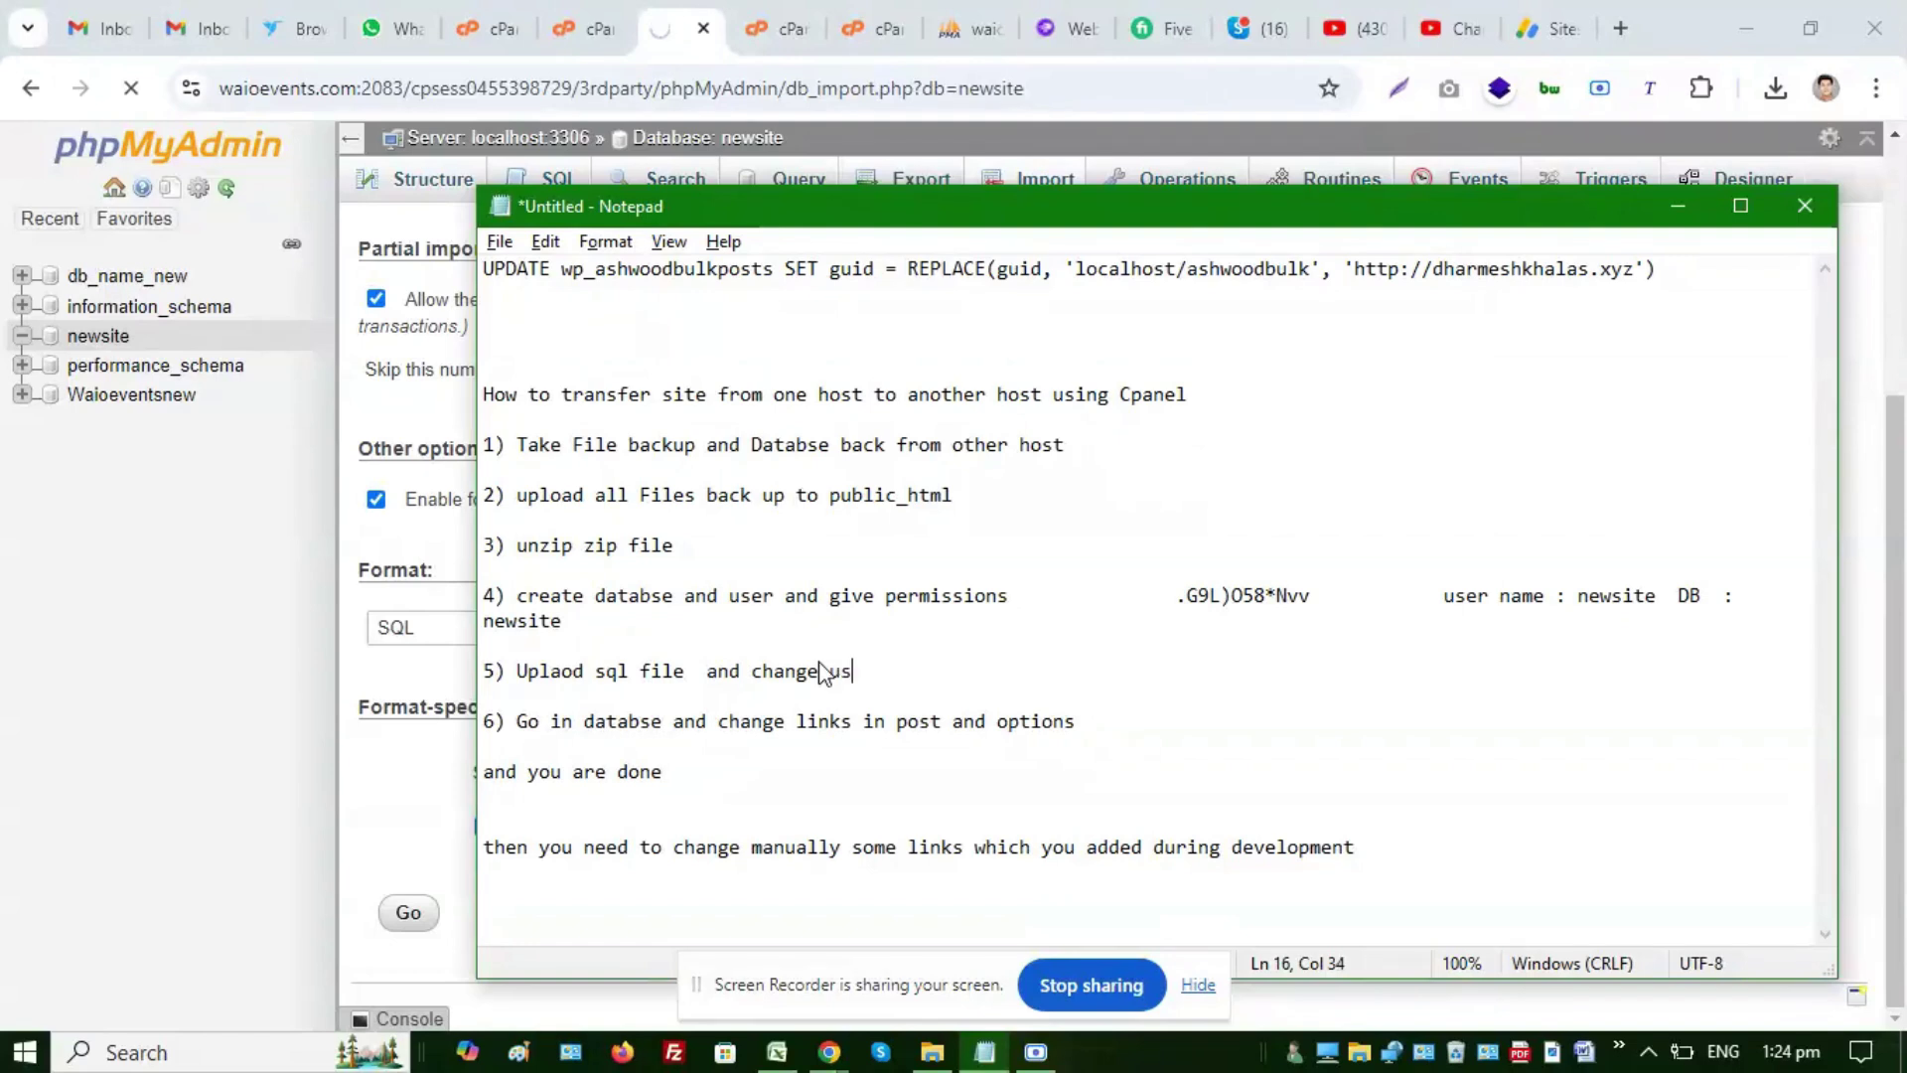
type("er name and password")
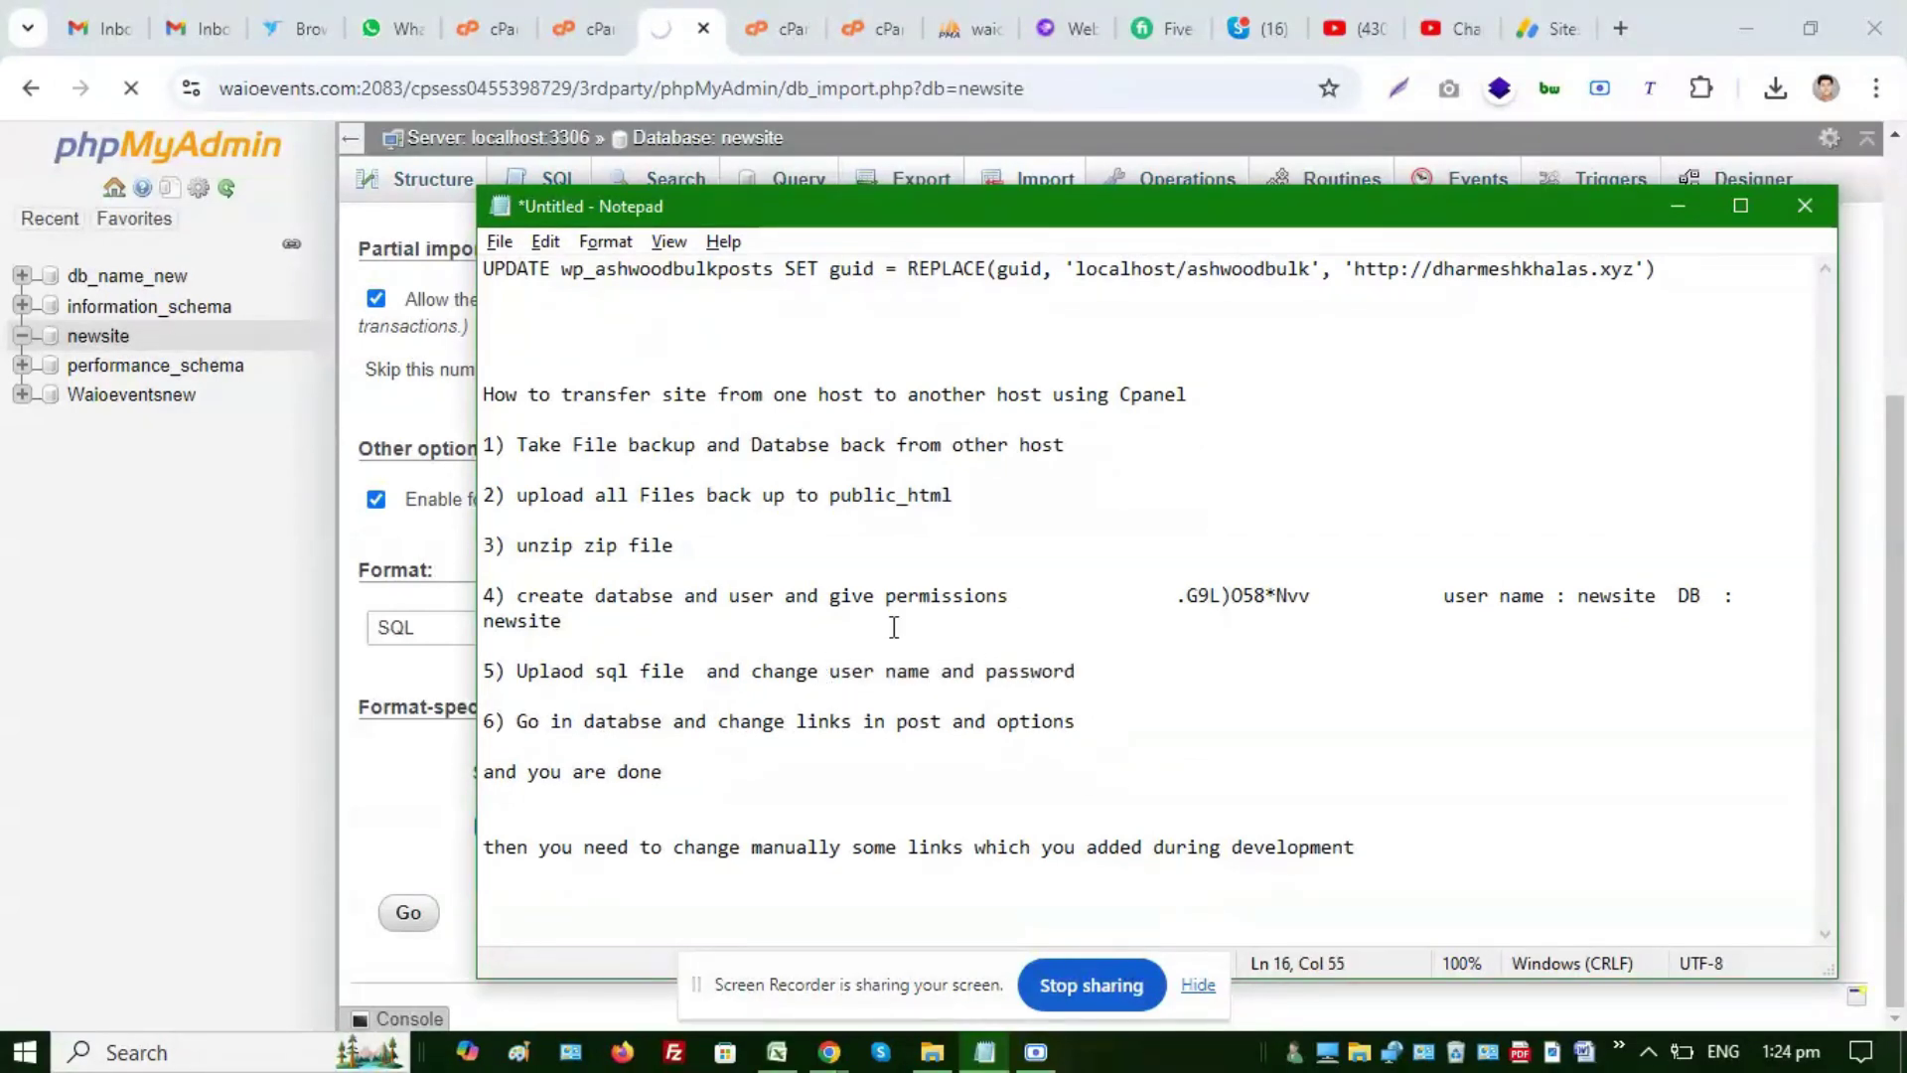
left_click(1678, 206)
Open File Manager from the cPanel Files tools, go into the public_html folder and select wp-config.php
left_click(582, 28)
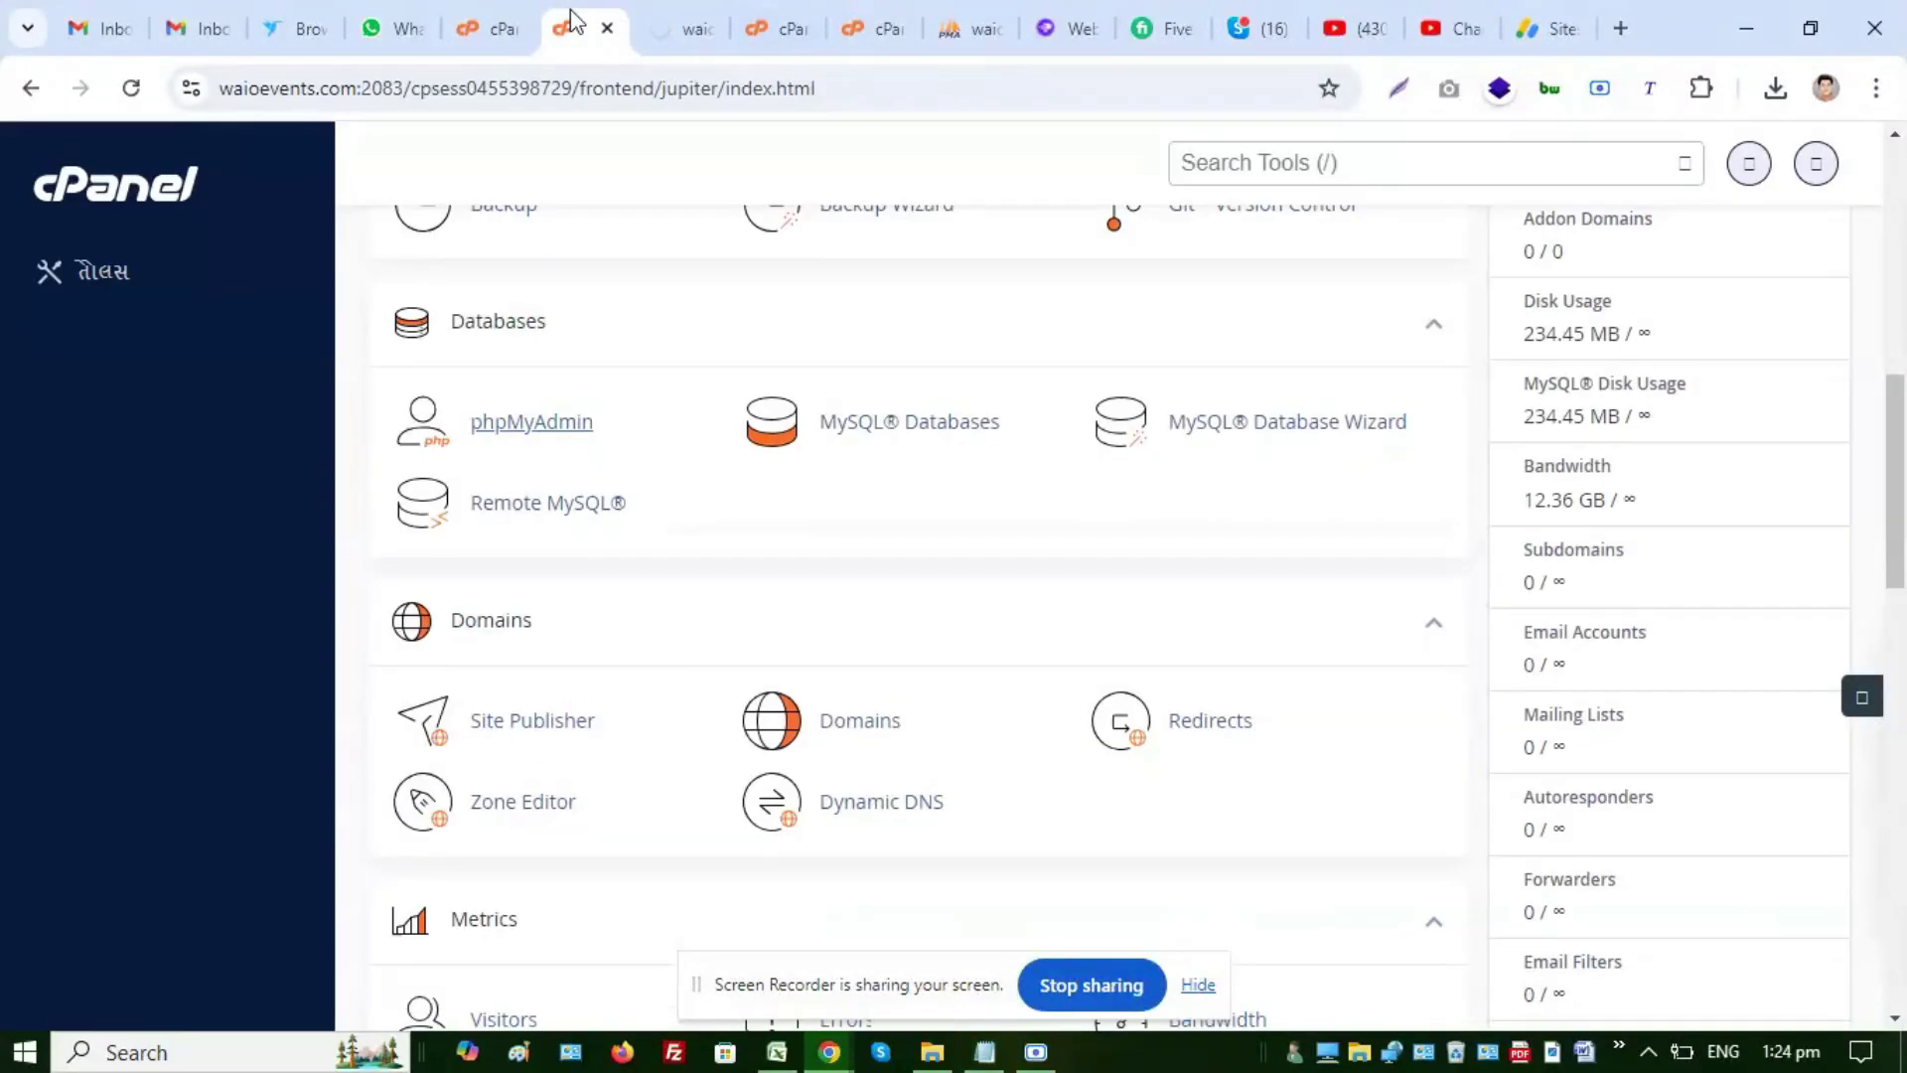
left_click(492, 28)
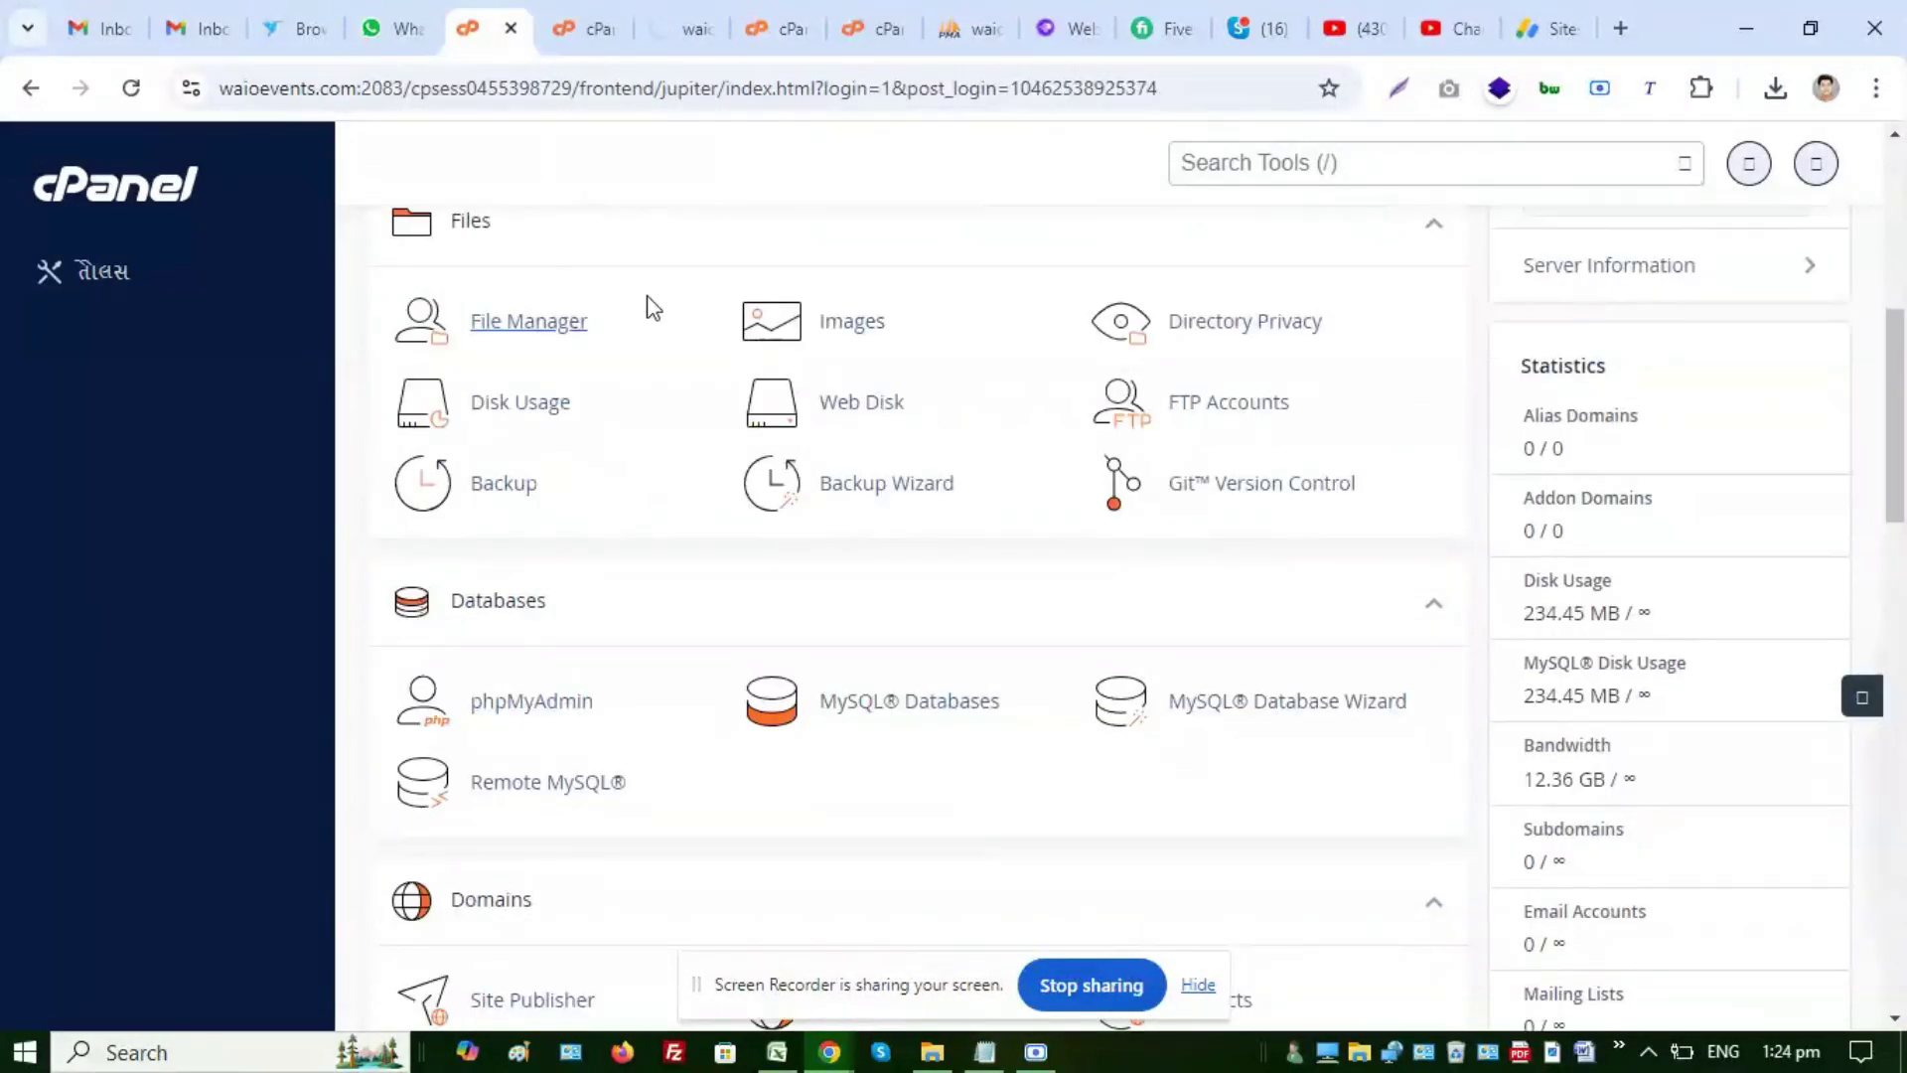
left_click(495, 311)
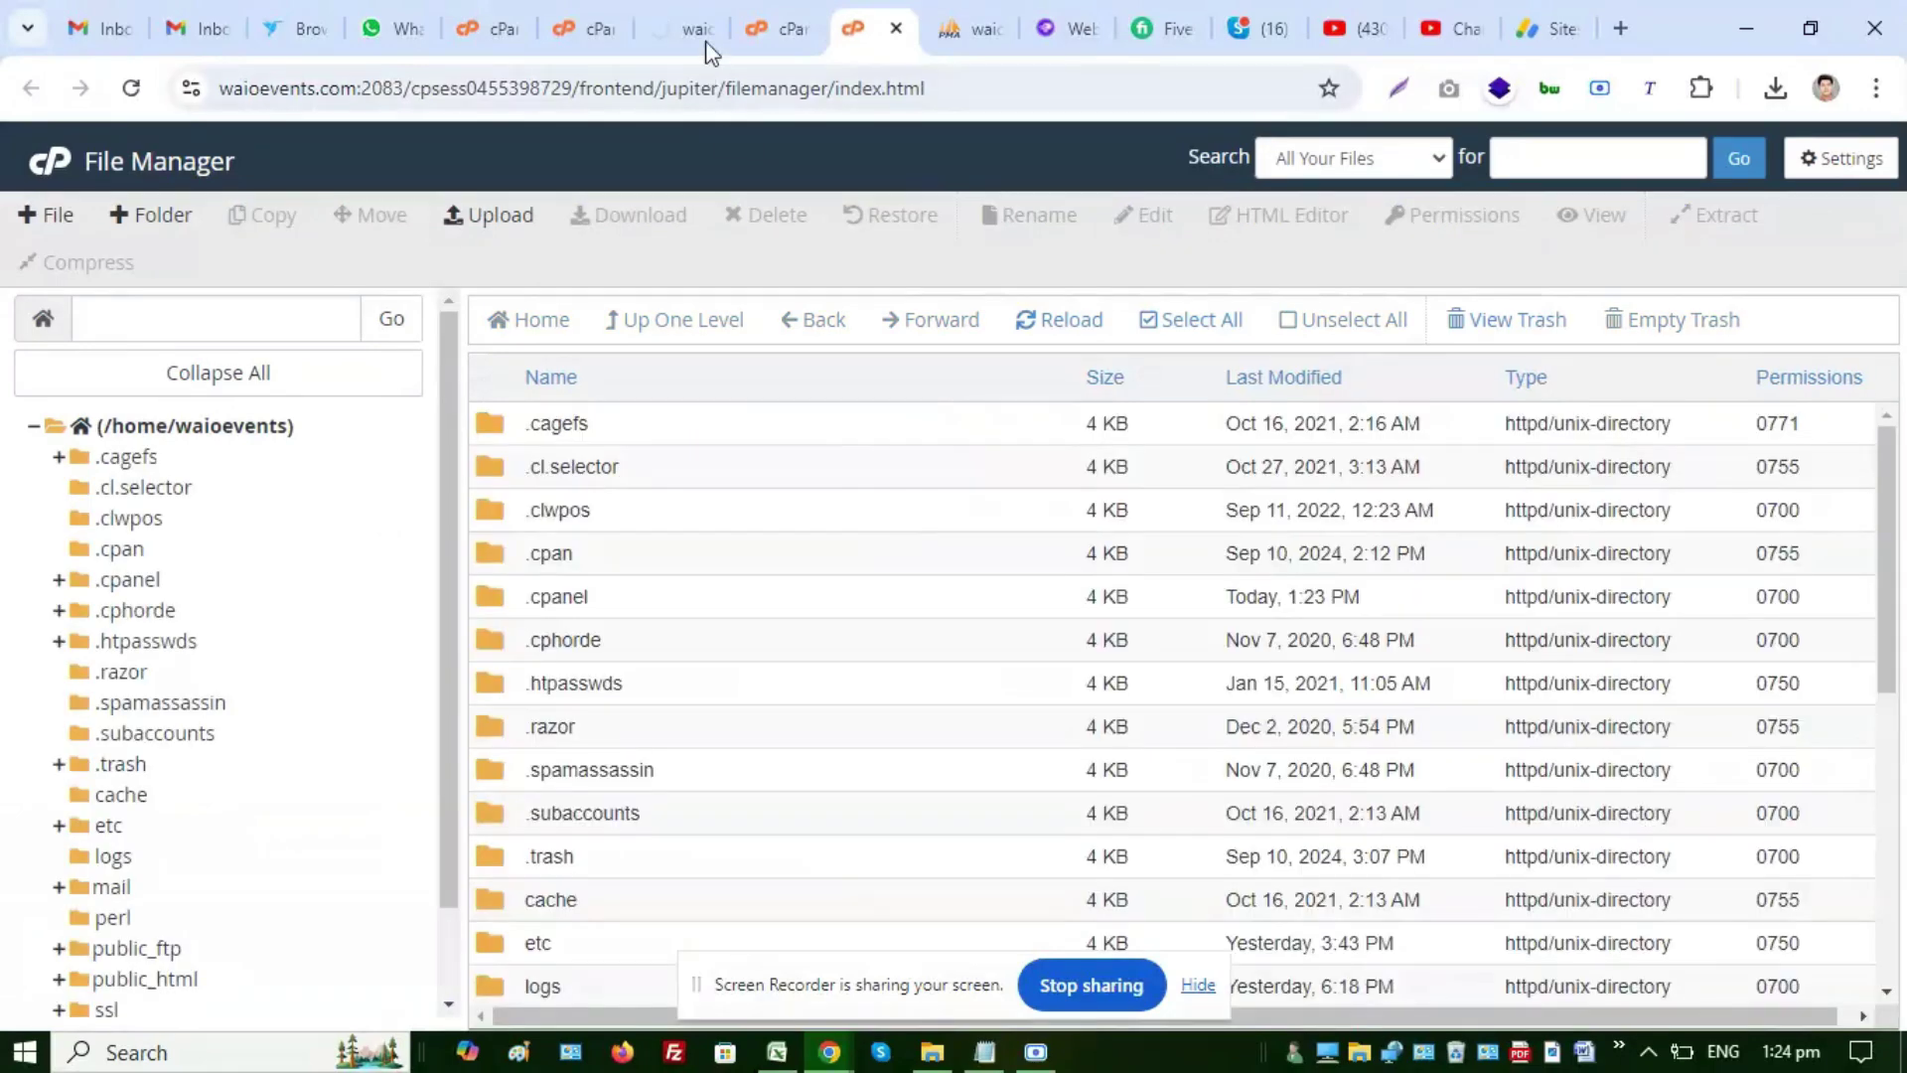
scroll(932, 681, "down", 5)
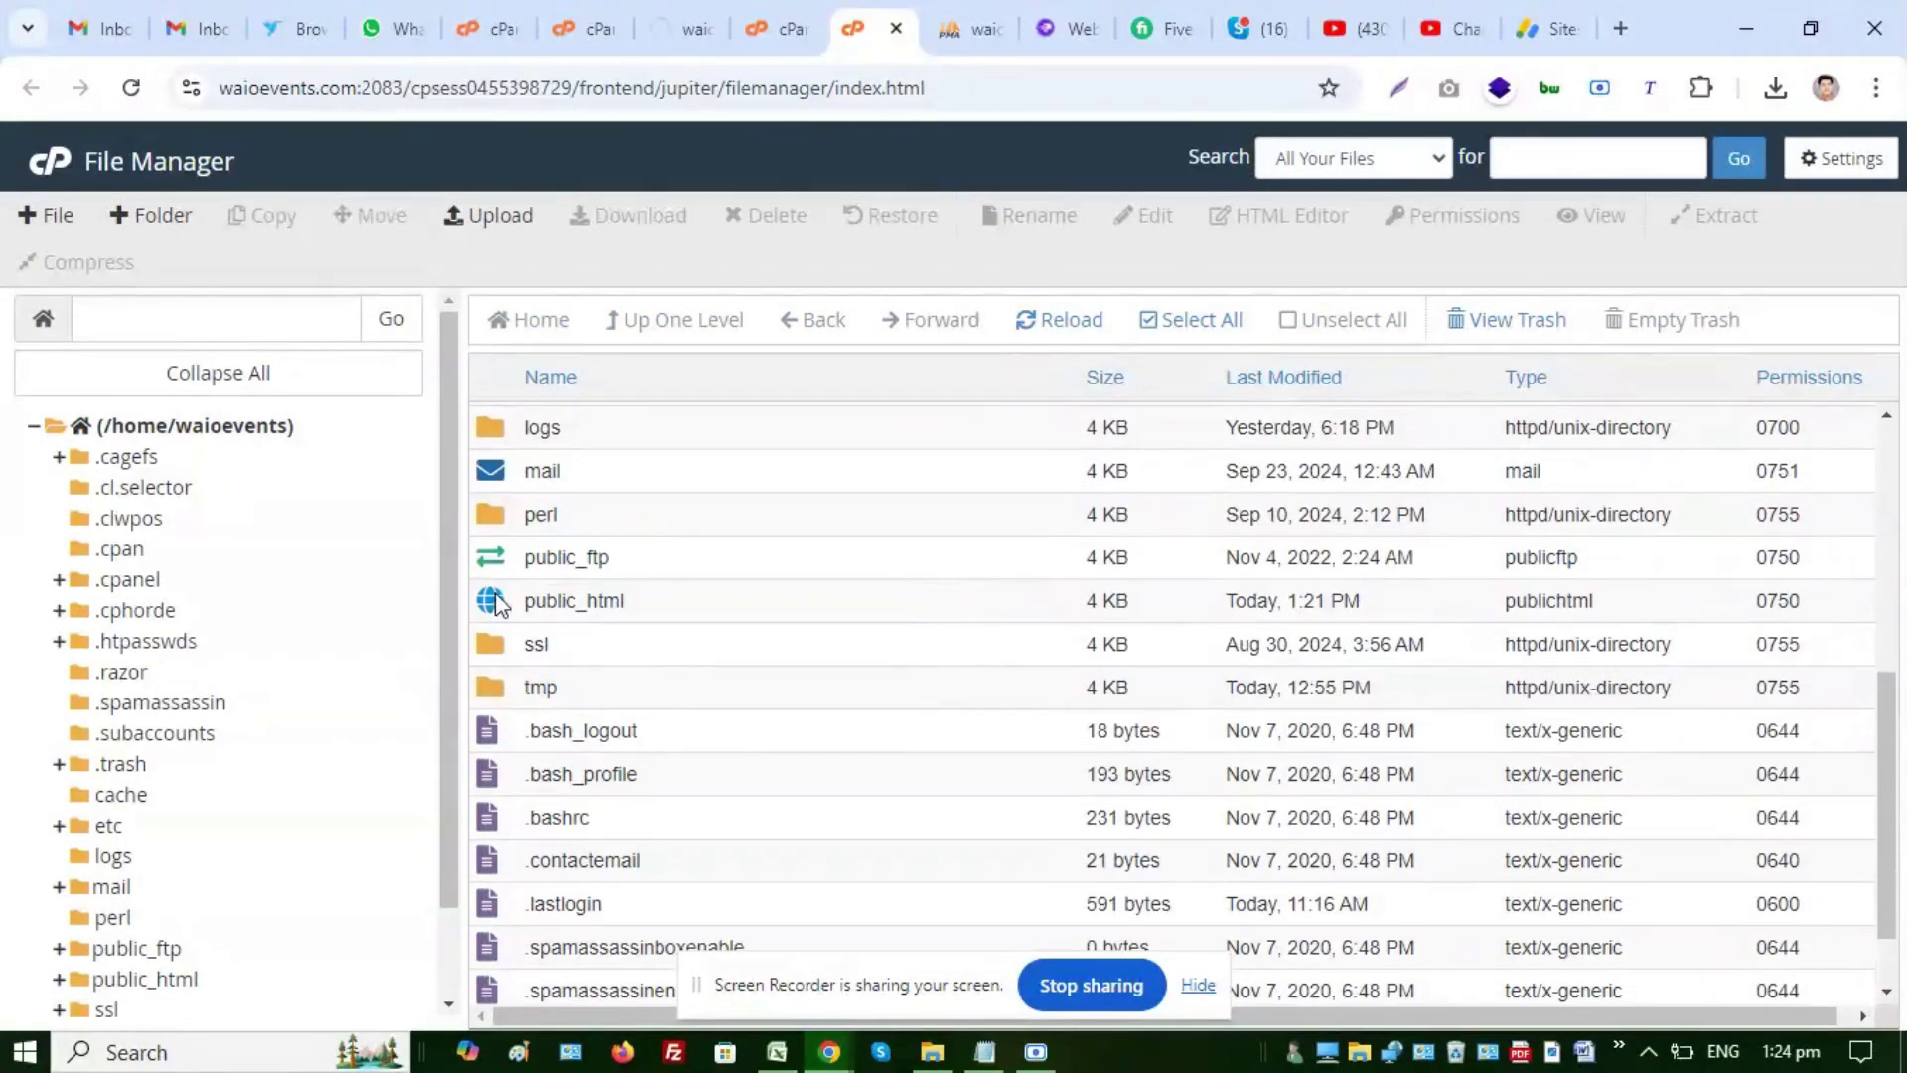
double_click(497, 603)
scroll(798, 717, "down", 4)
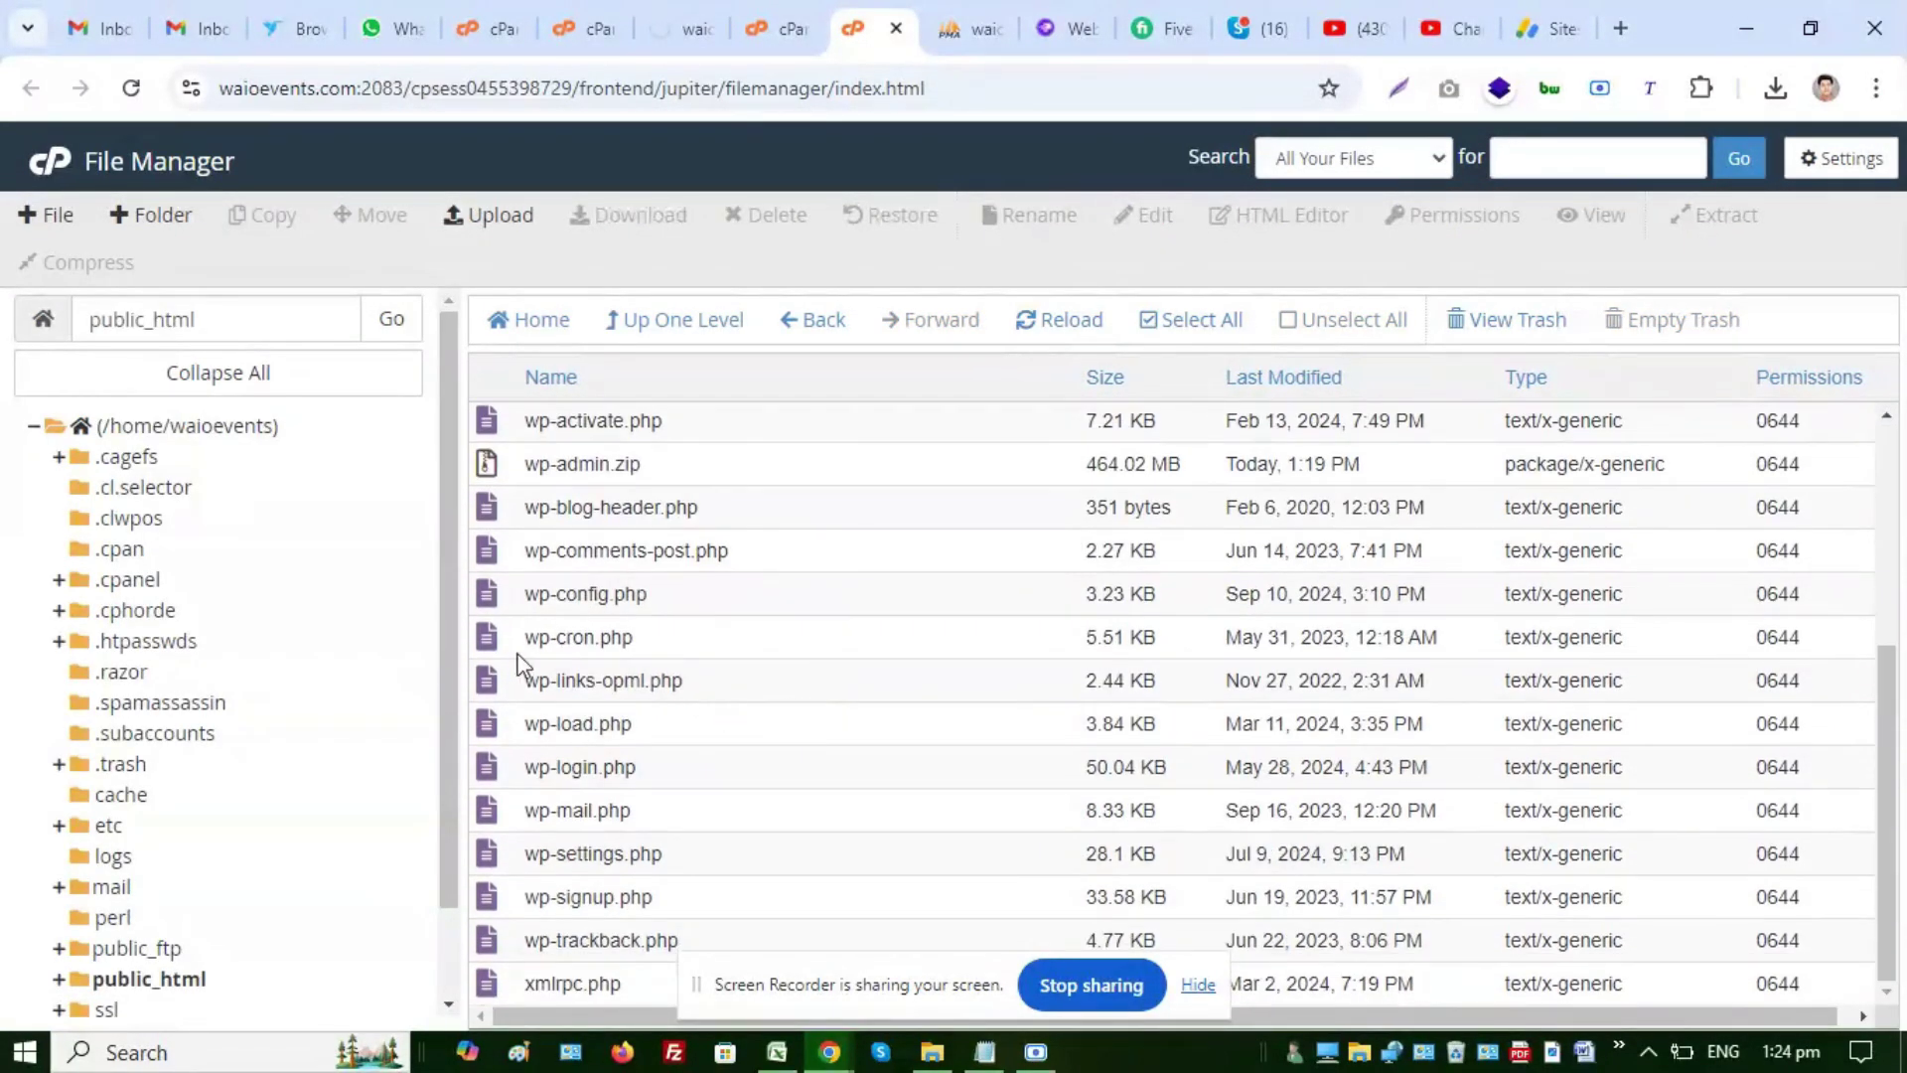
left_click(509, 596)
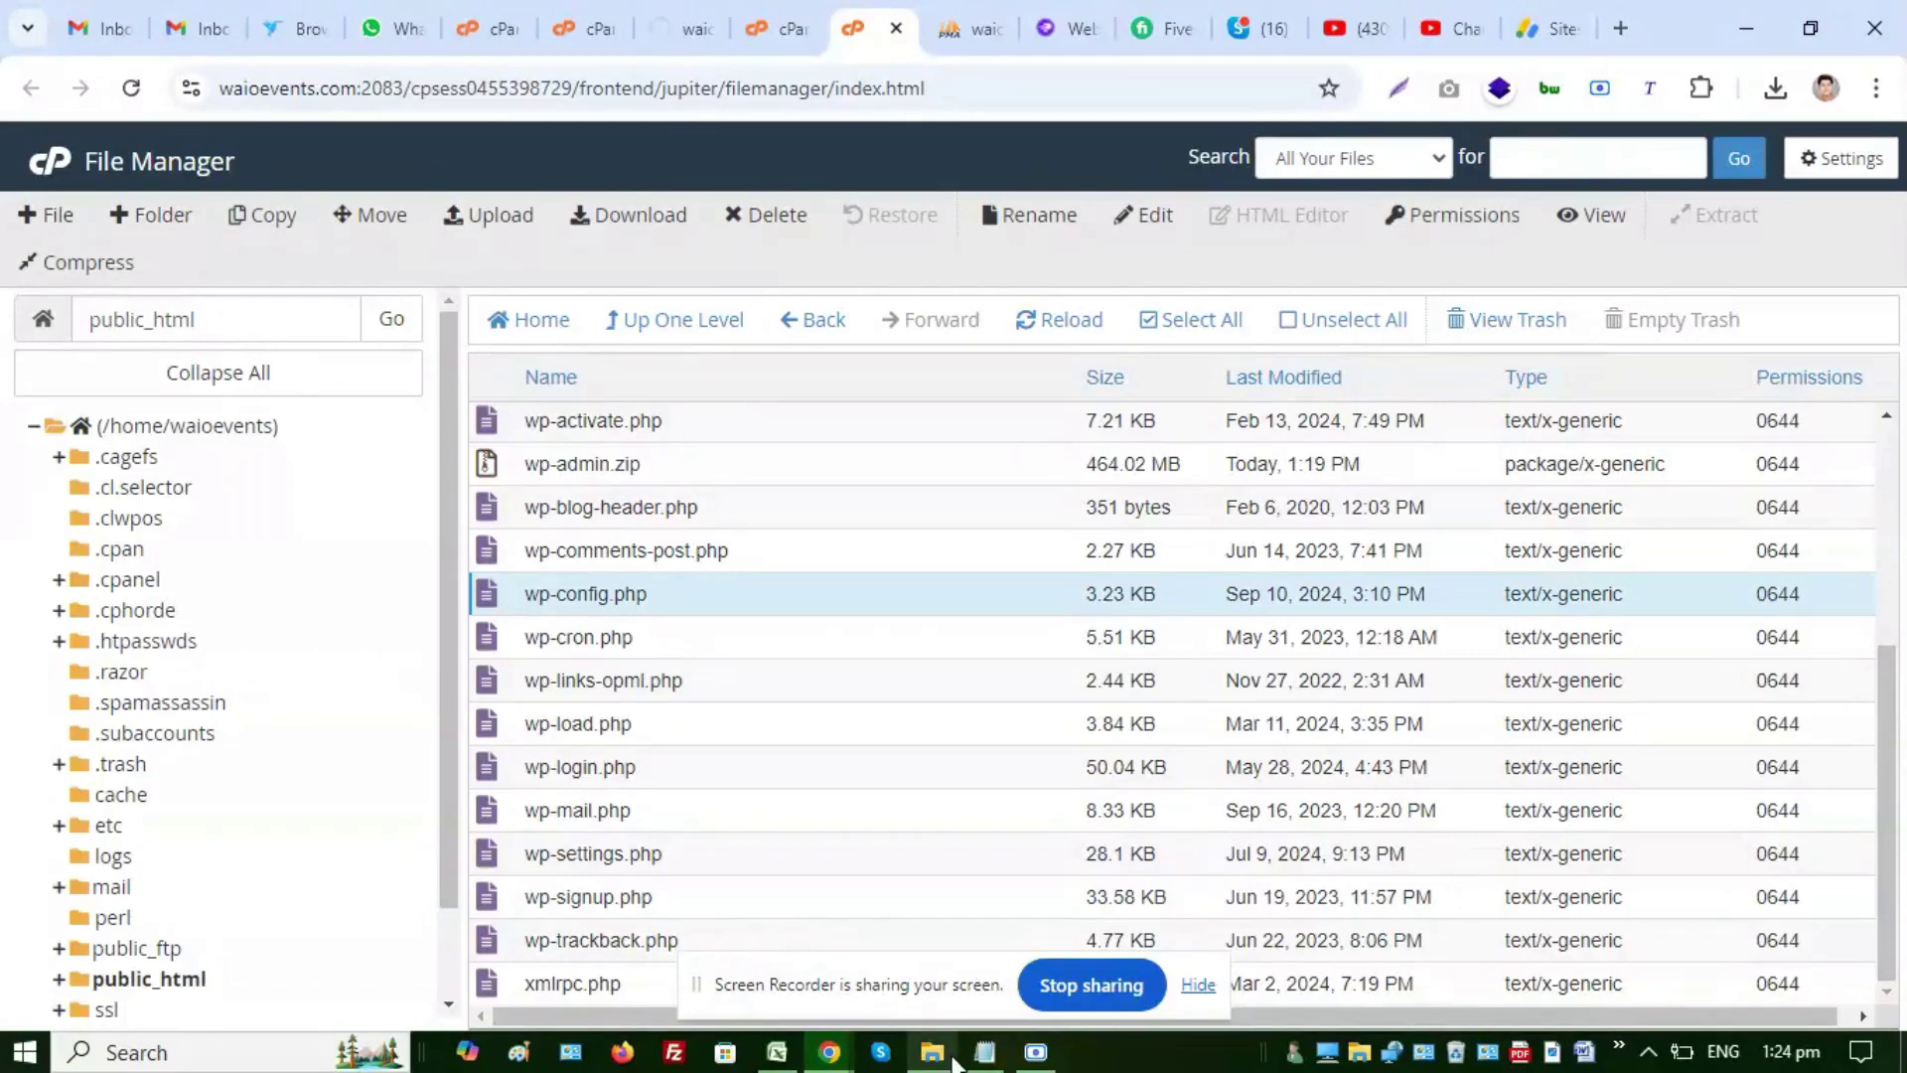
Extend note 5 in Notepad with "(wp-config.php file)" and minimize the window
left_click(984, 1051)
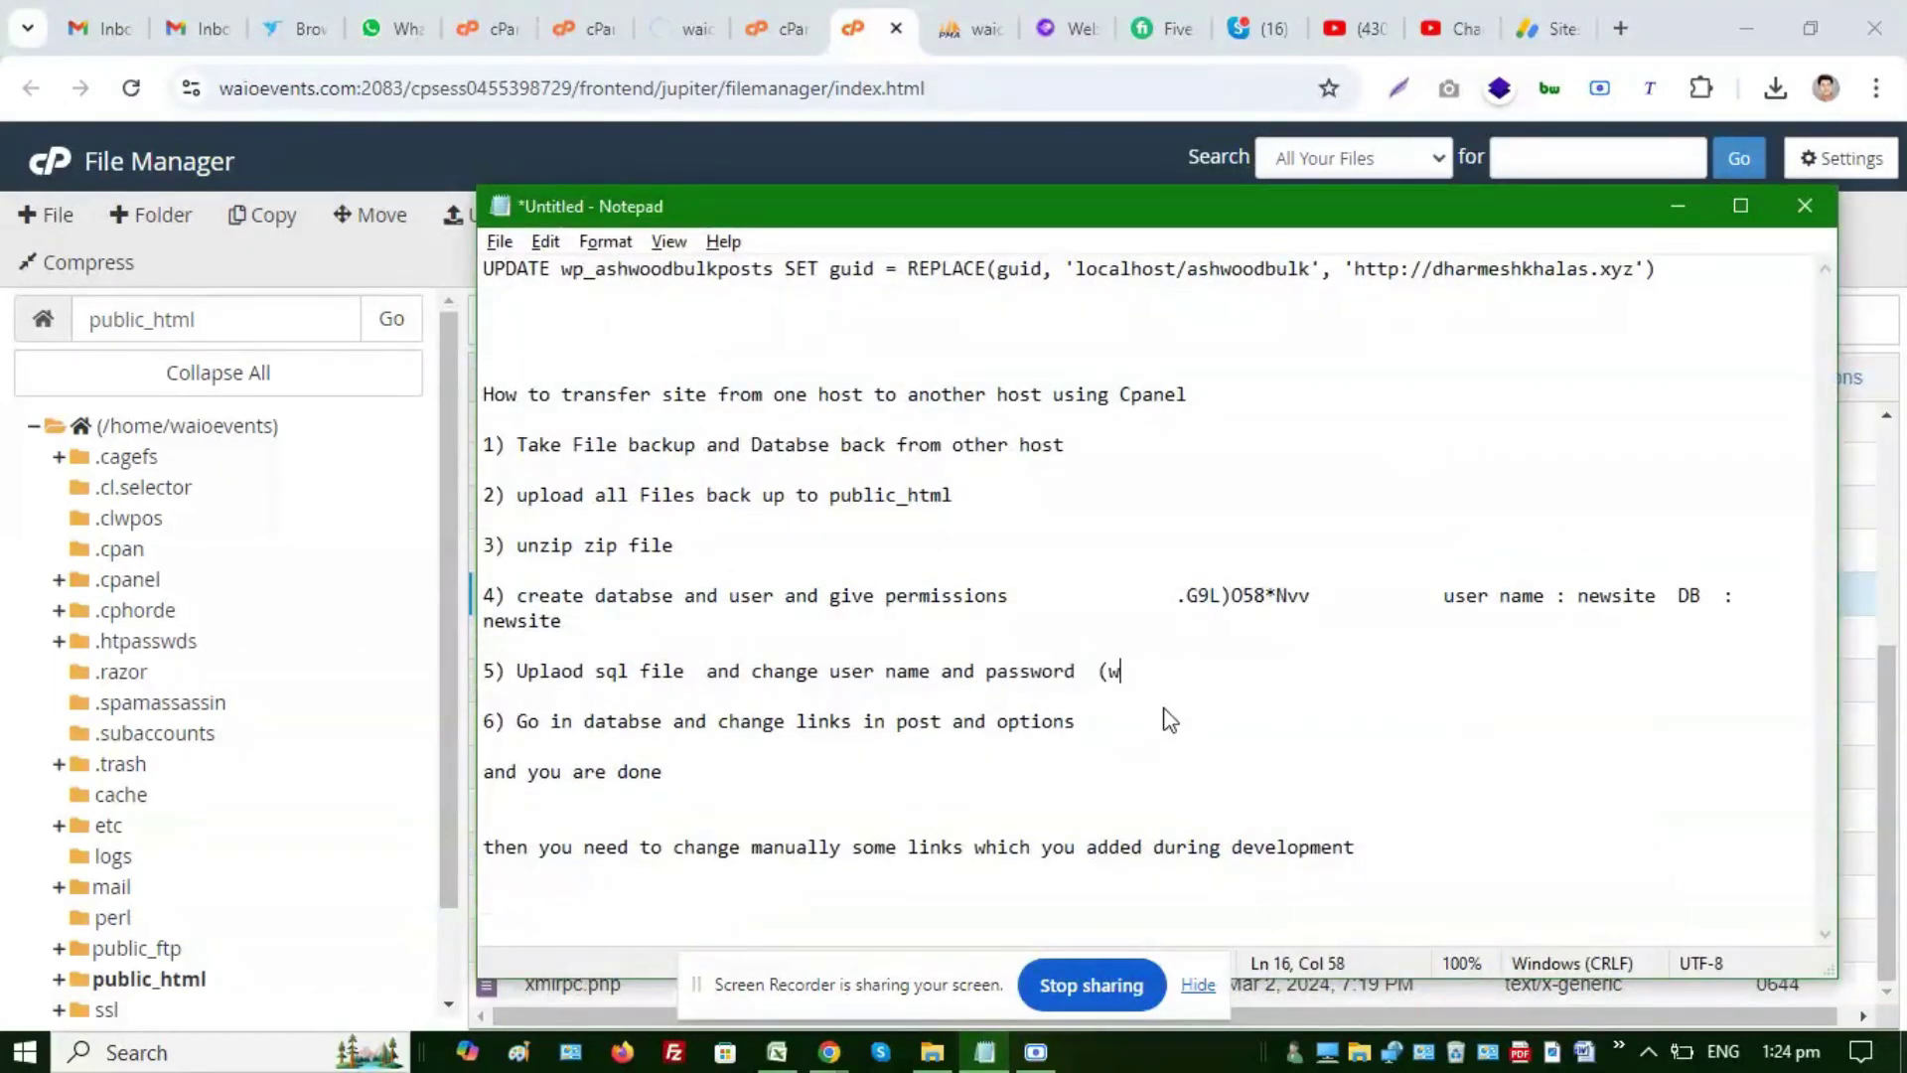
type("onfig.php file")
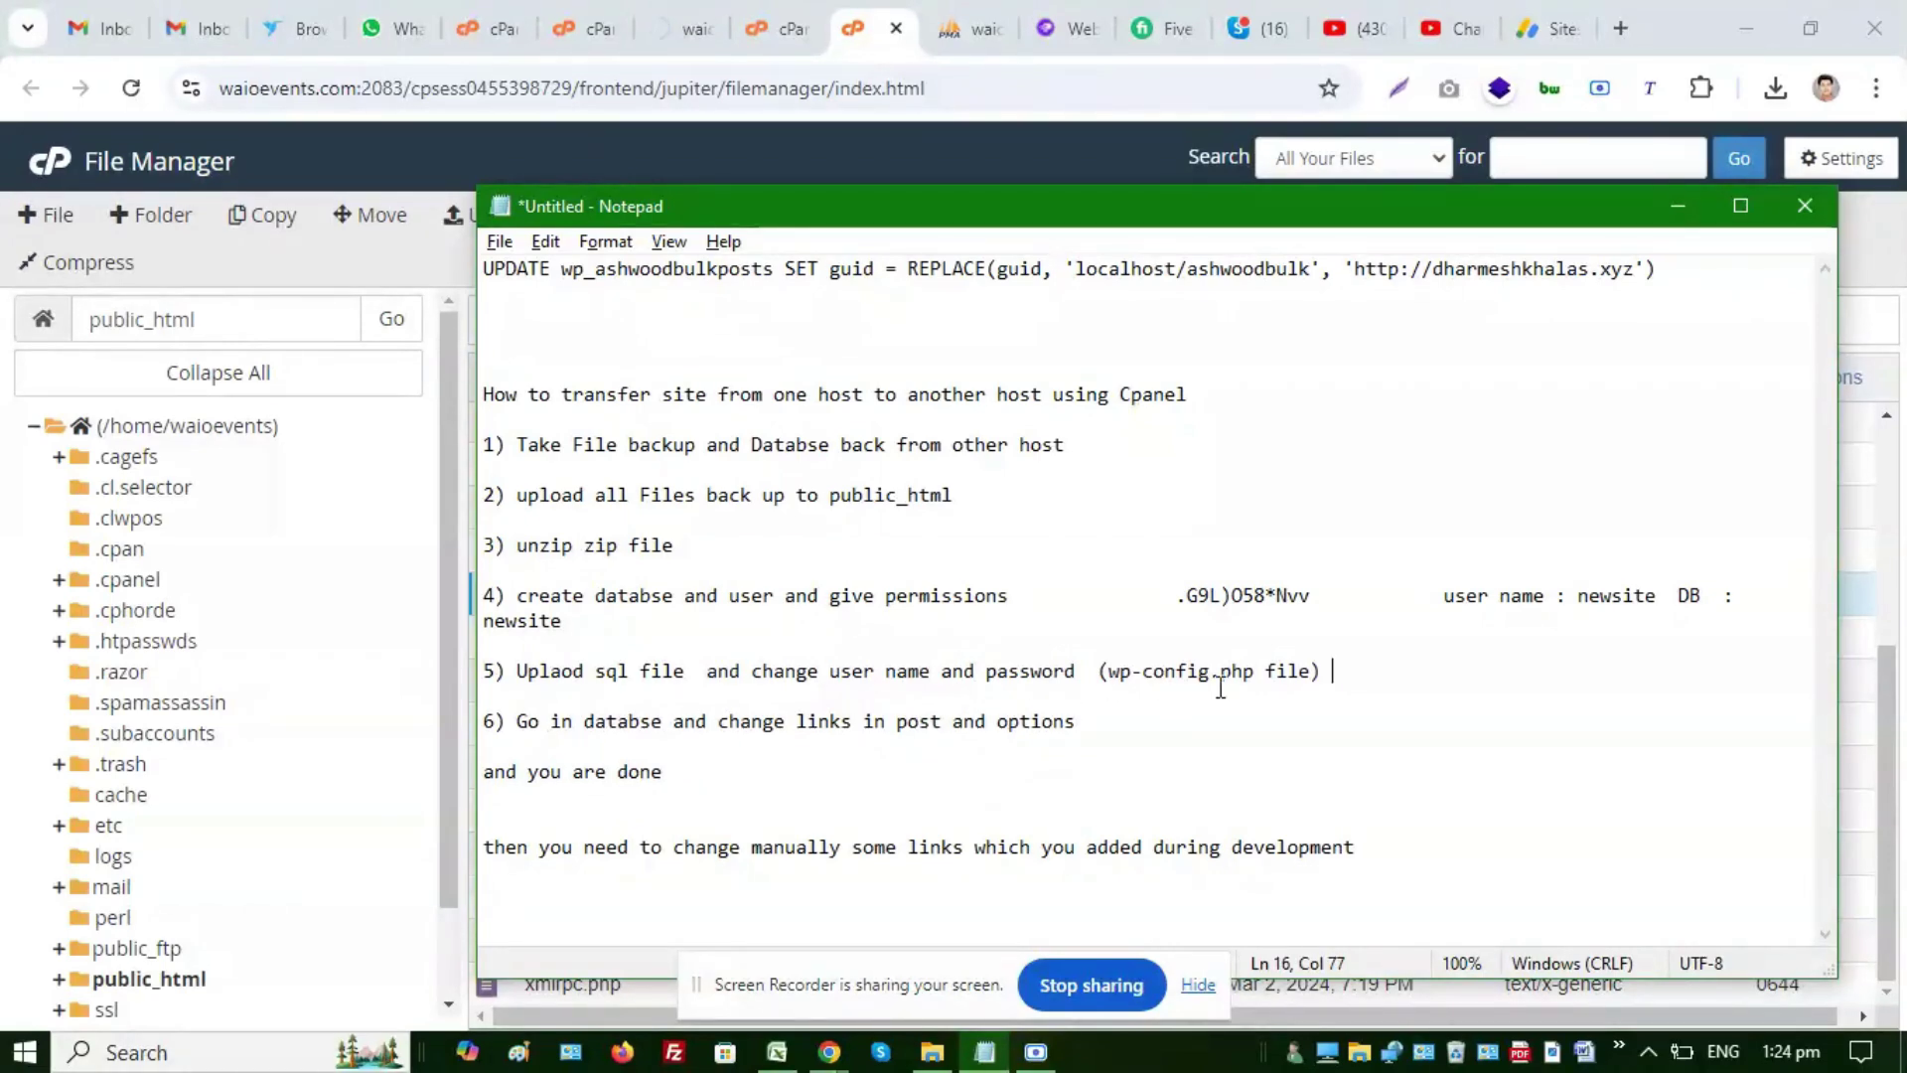
left_click(1677, 208)
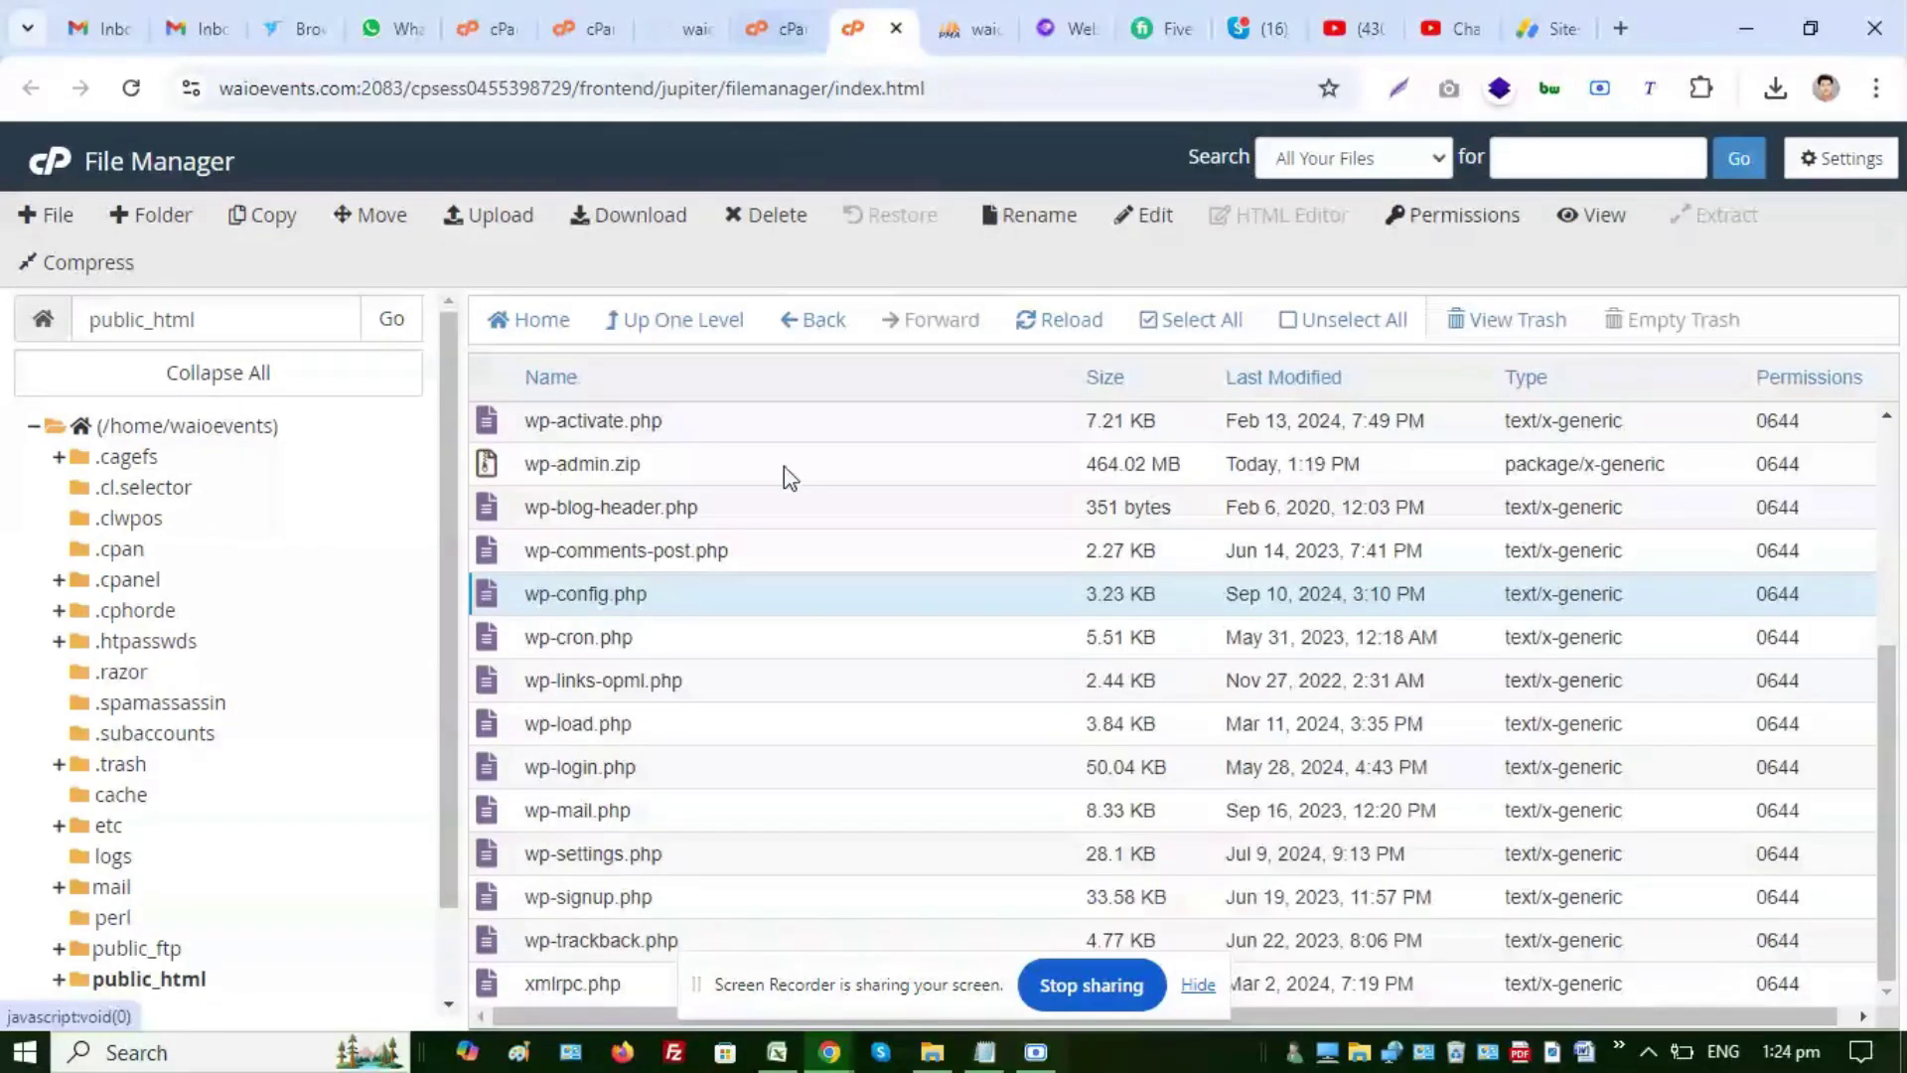
Try to open wp-config.php for editing in File Manager and close the resulting browser page
right_click(507, 591)
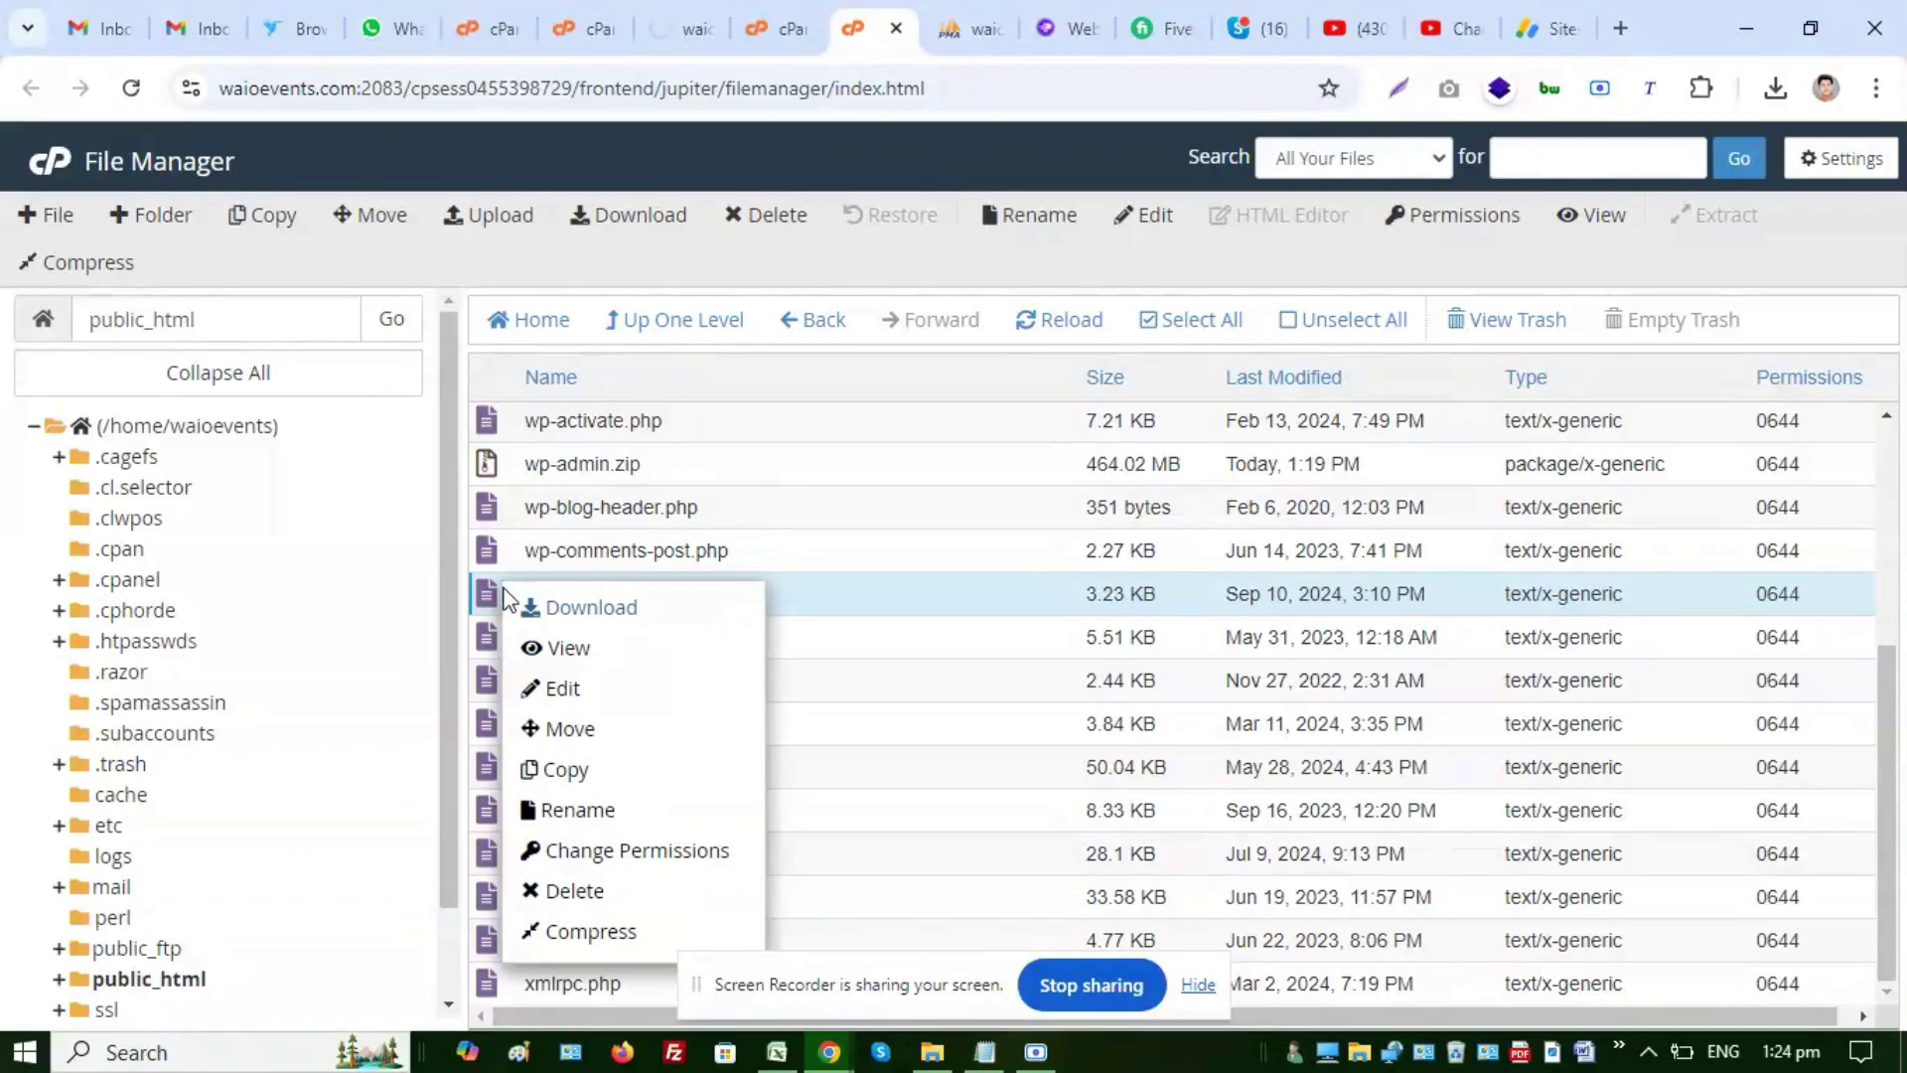
left_click(562, 687)
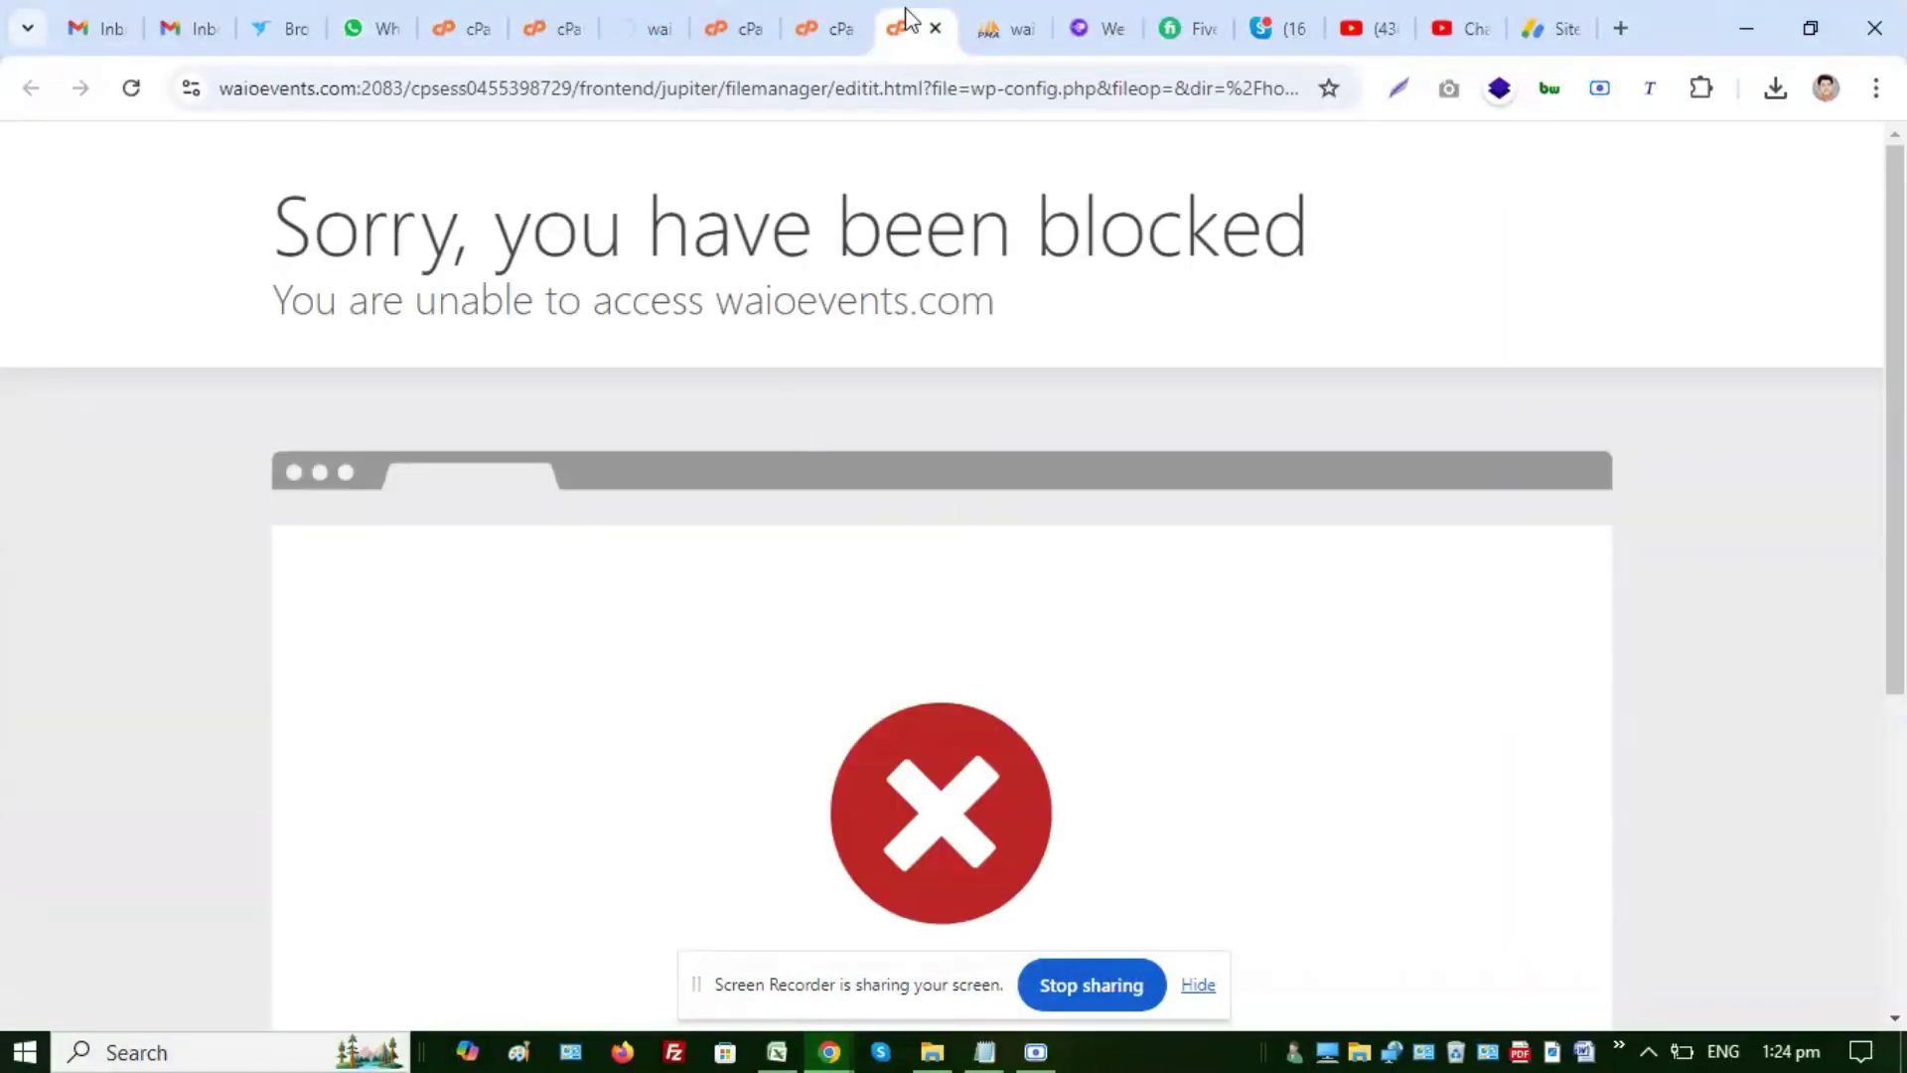
left_click(938, 30)
left_click(628, 14)
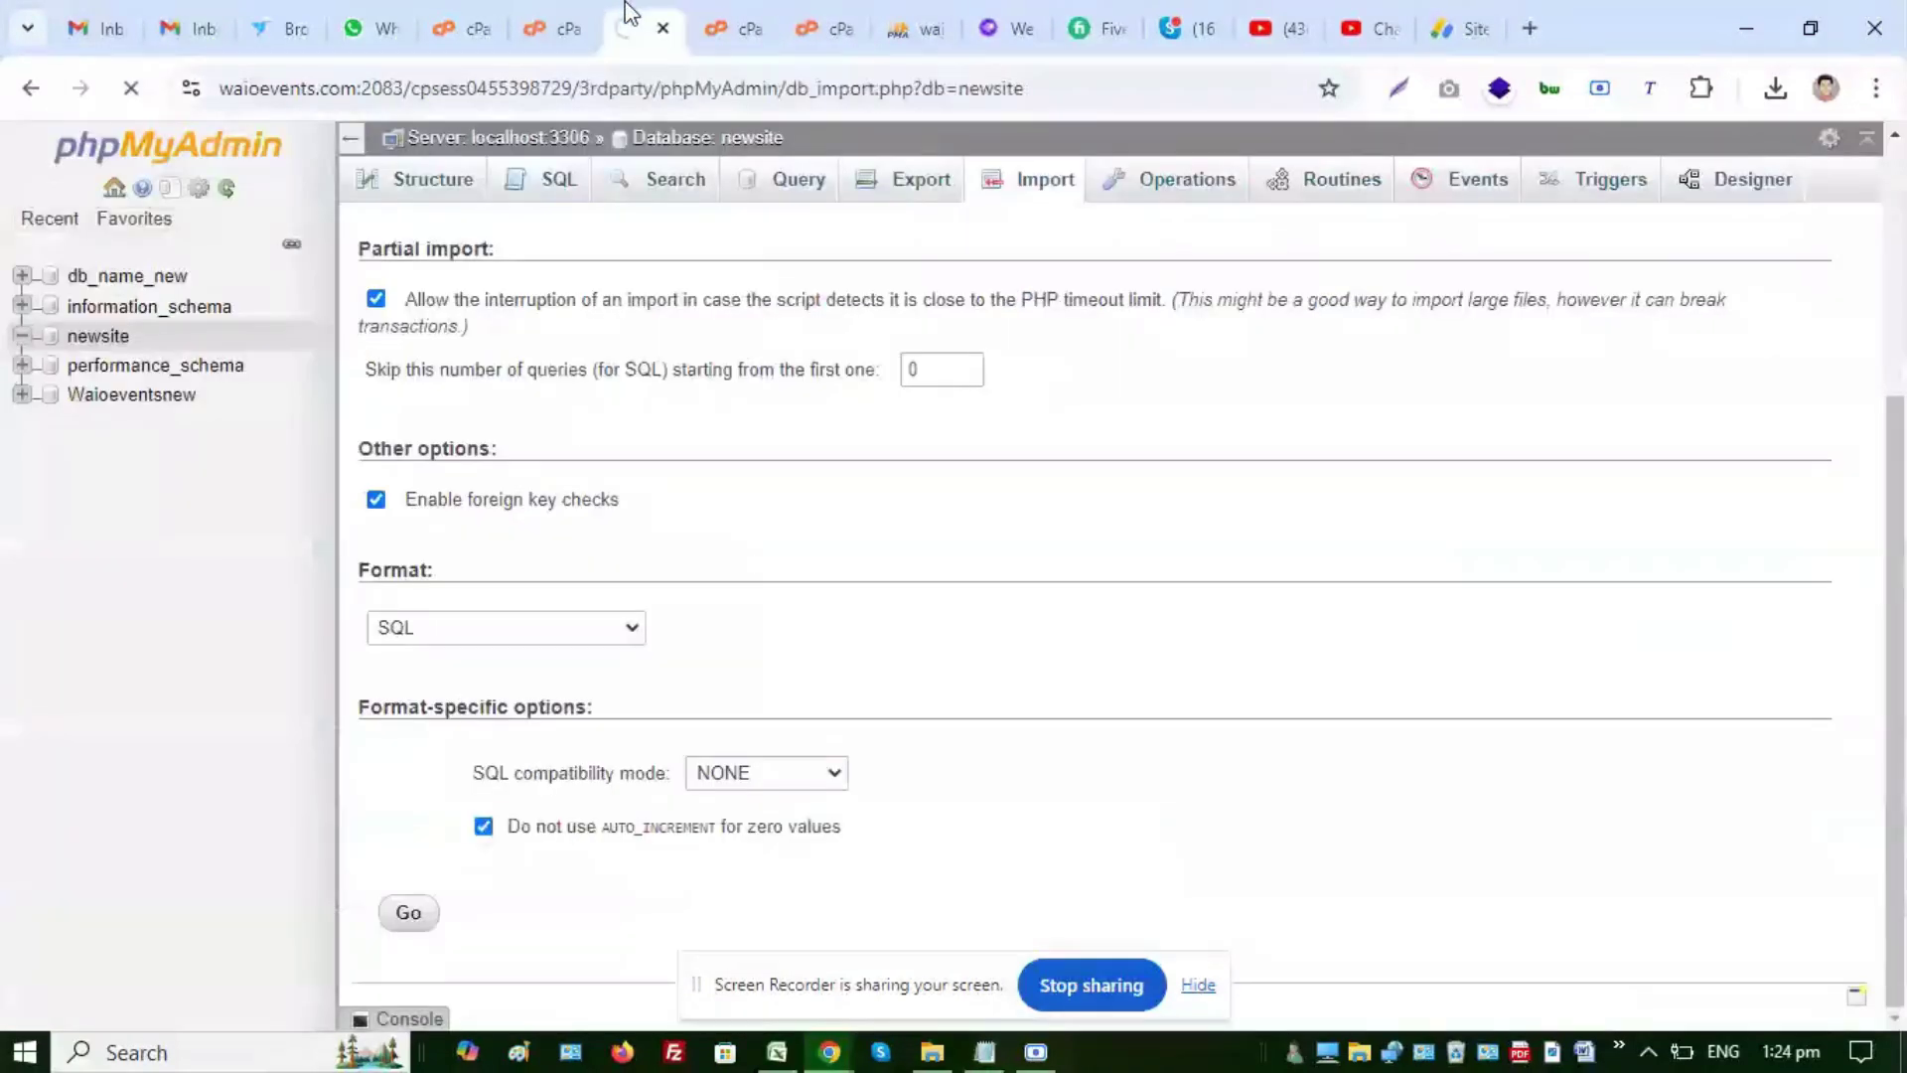
left_click(565, 28)
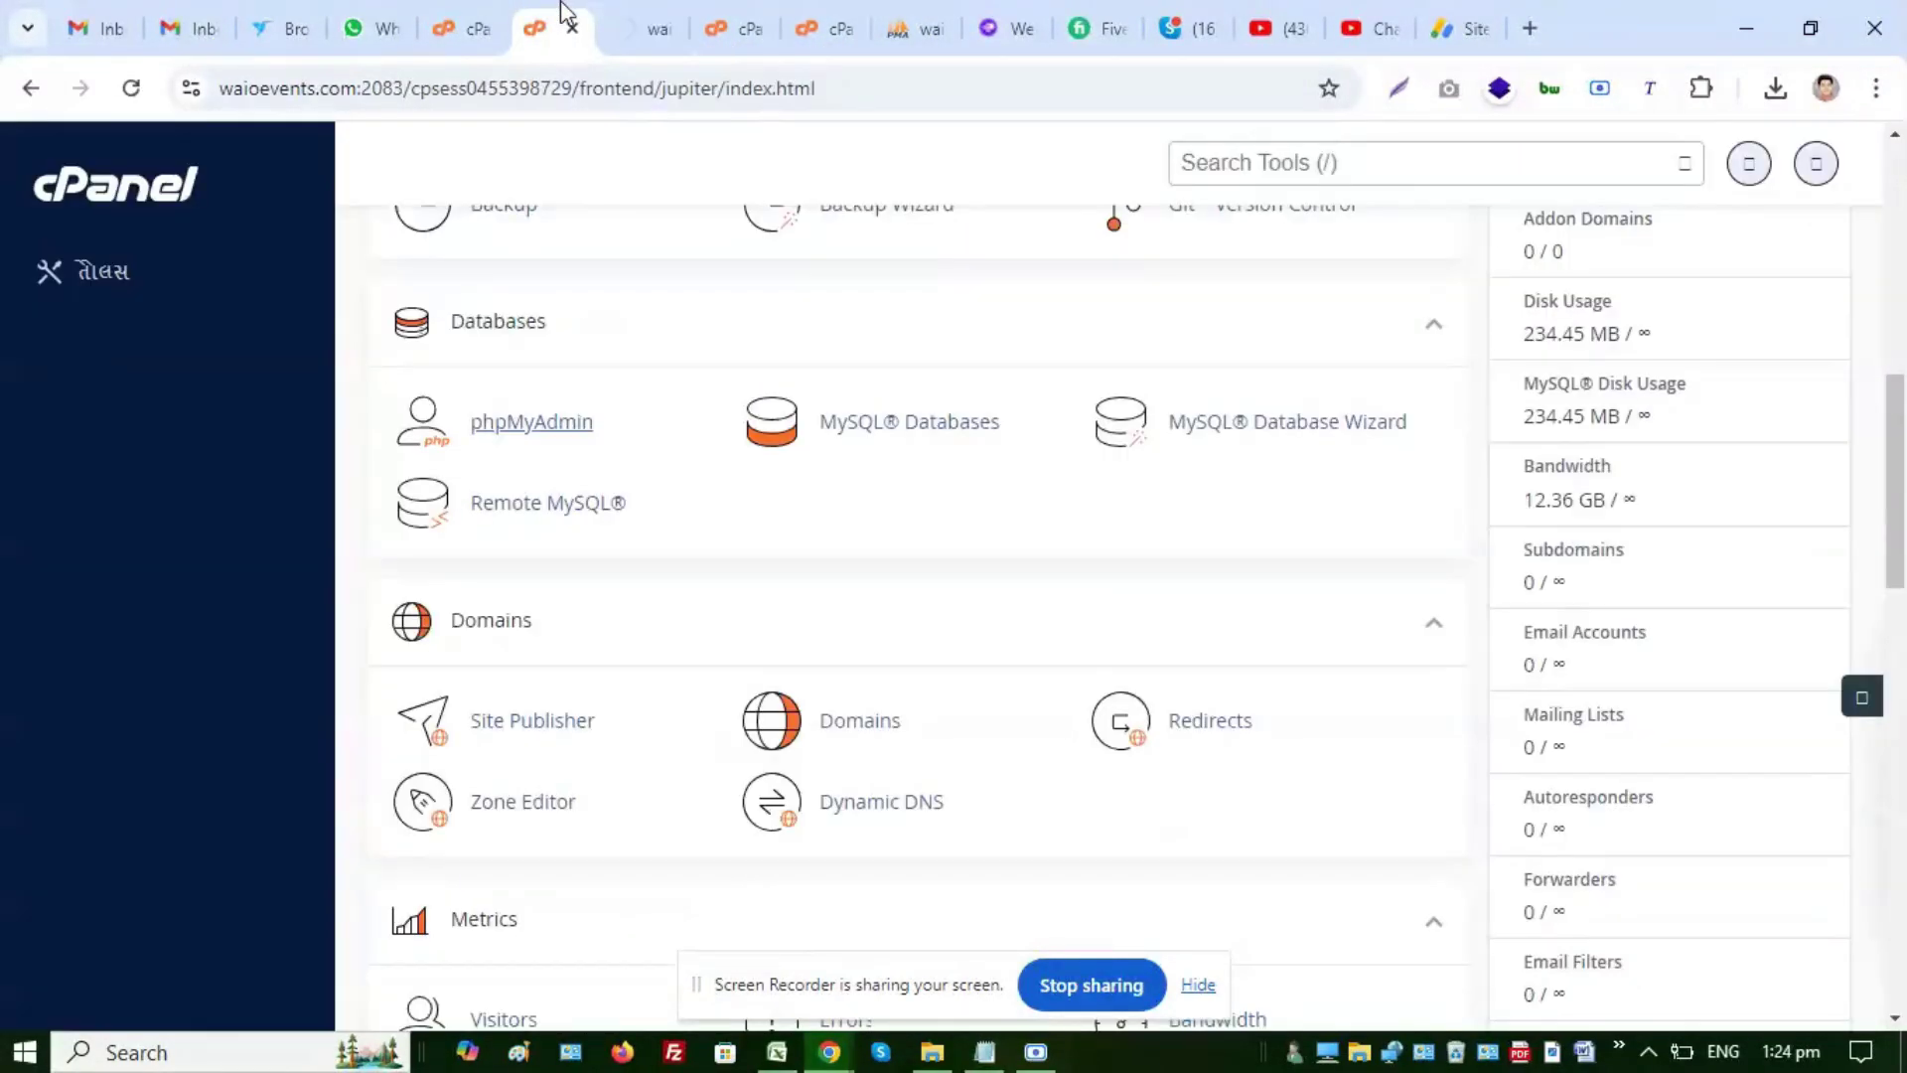
scroll(639, 630, "up", 6)
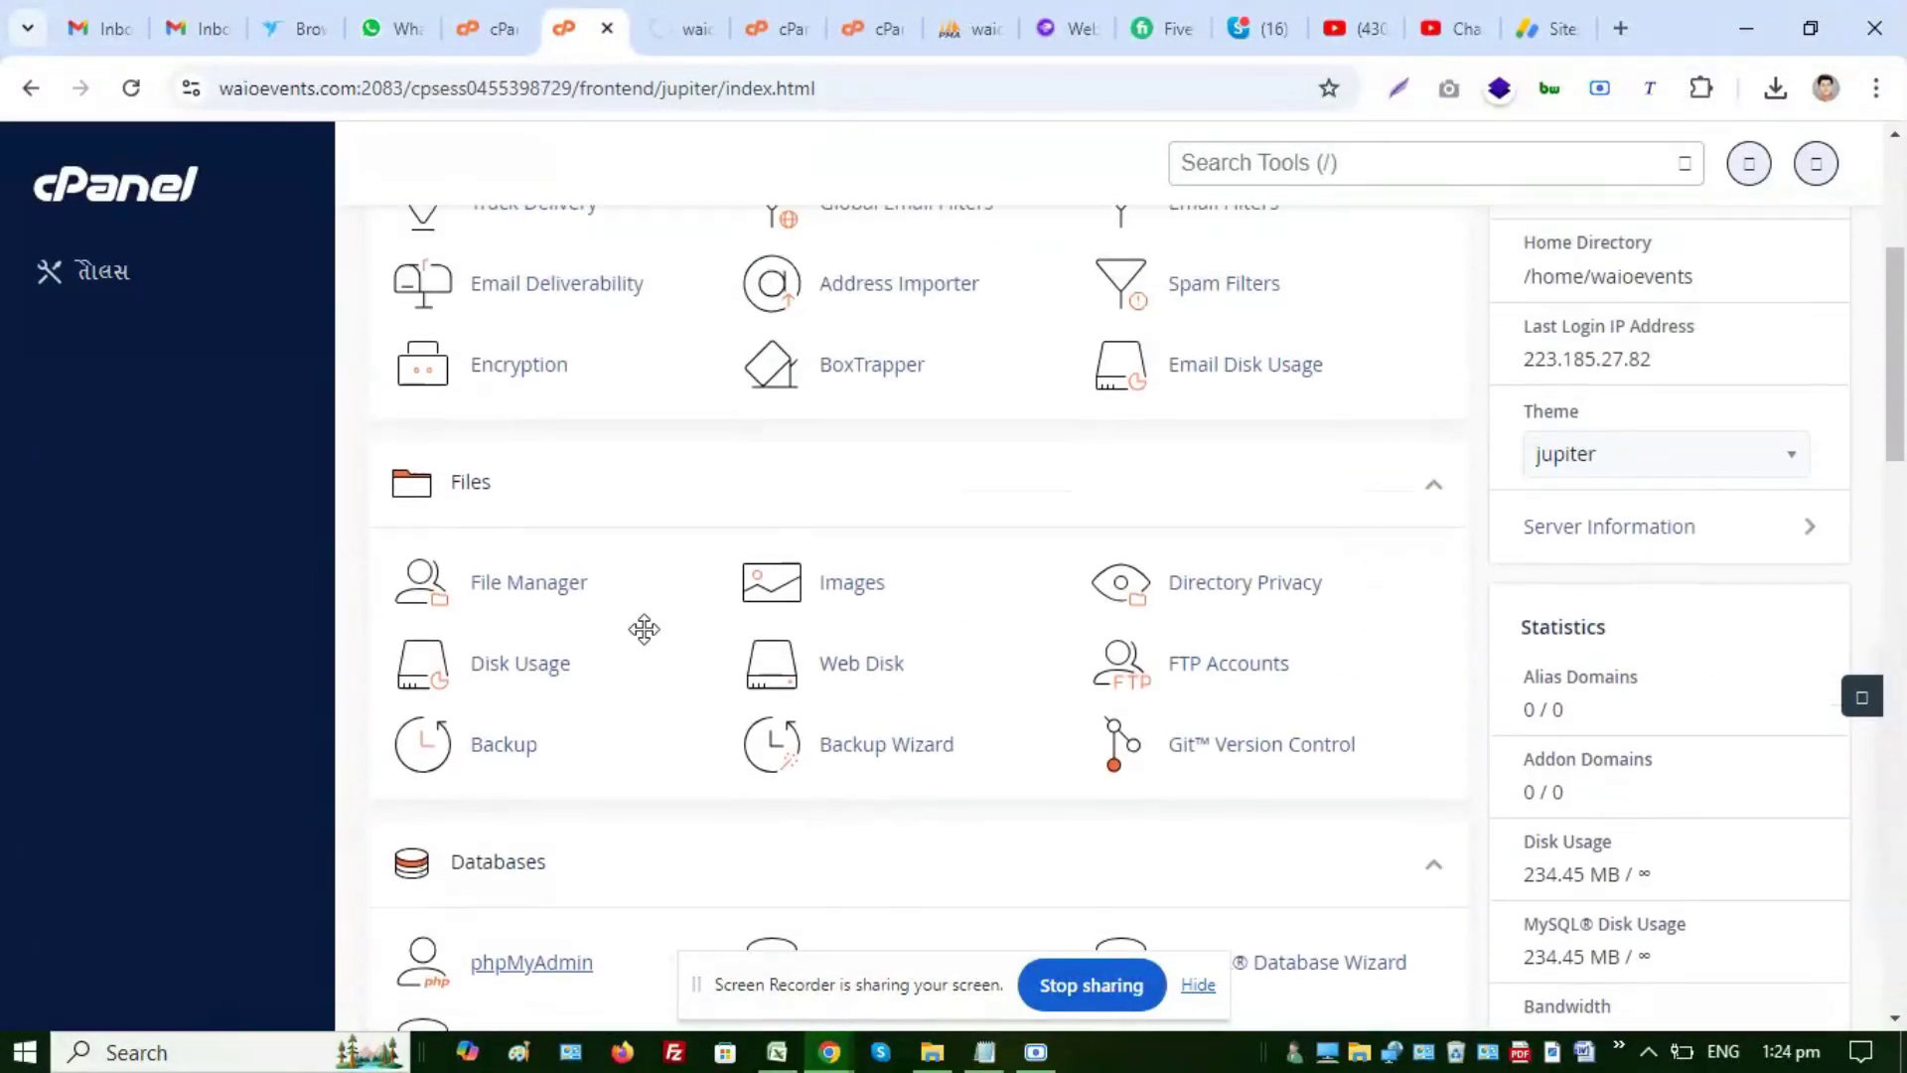
scroll(639, 655, "down", 6)
scroll(631, 660, "down", 3)
scroll(628, 656, "up", 6)
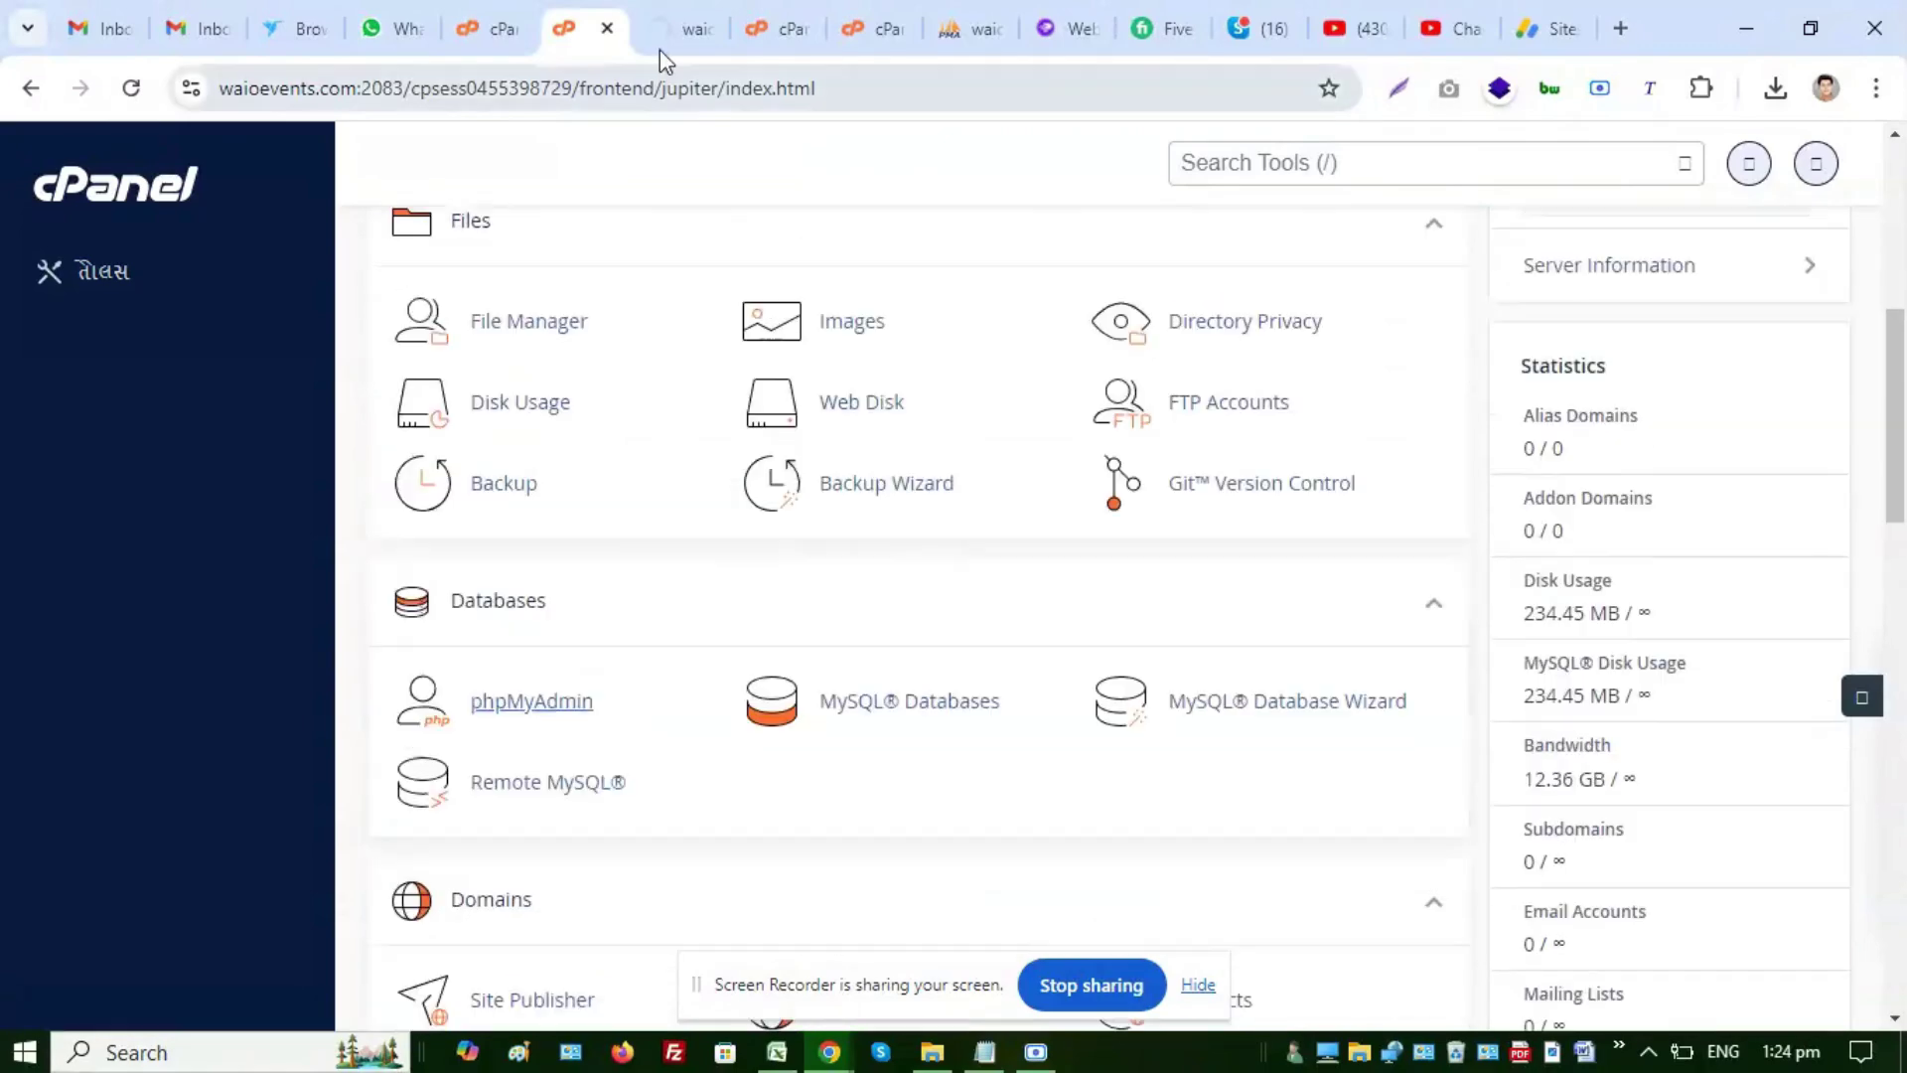
left_click(702, 14)
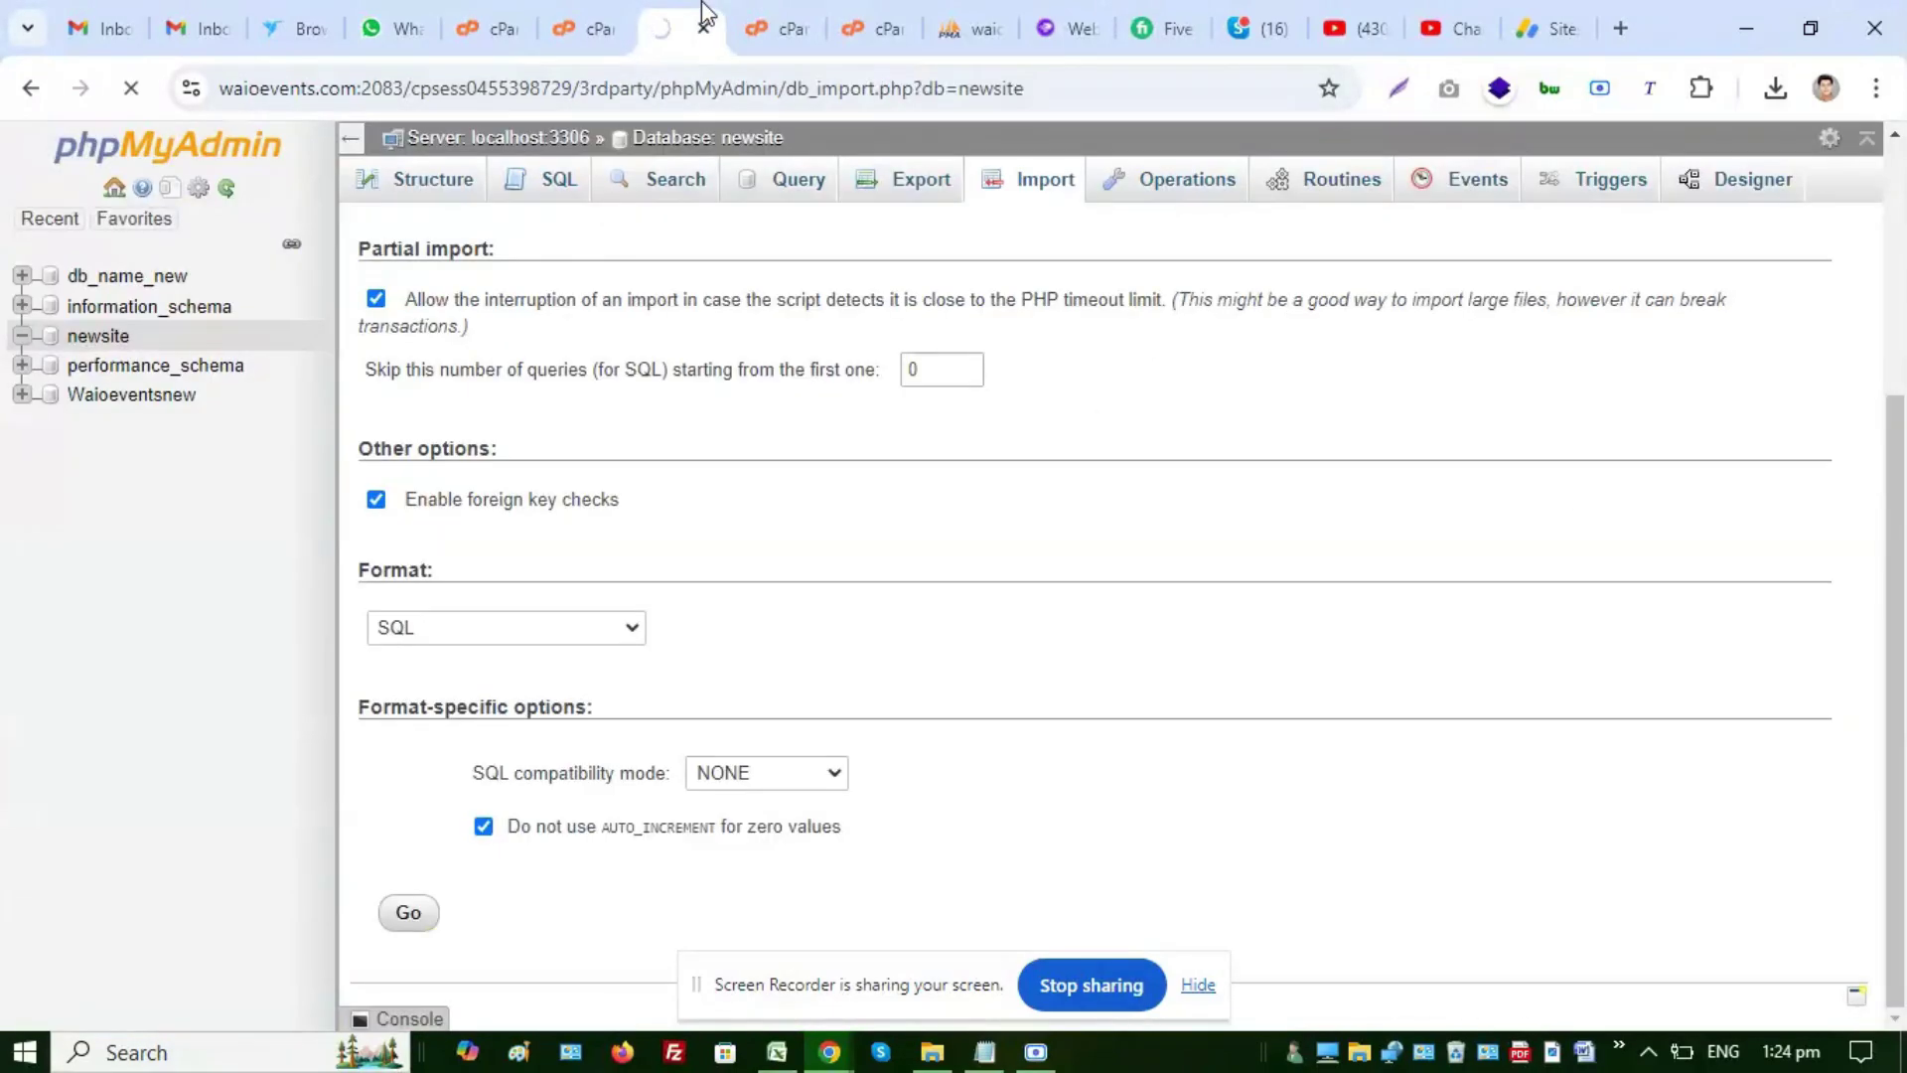
left_click(597, 10)
left_click(489, 24)
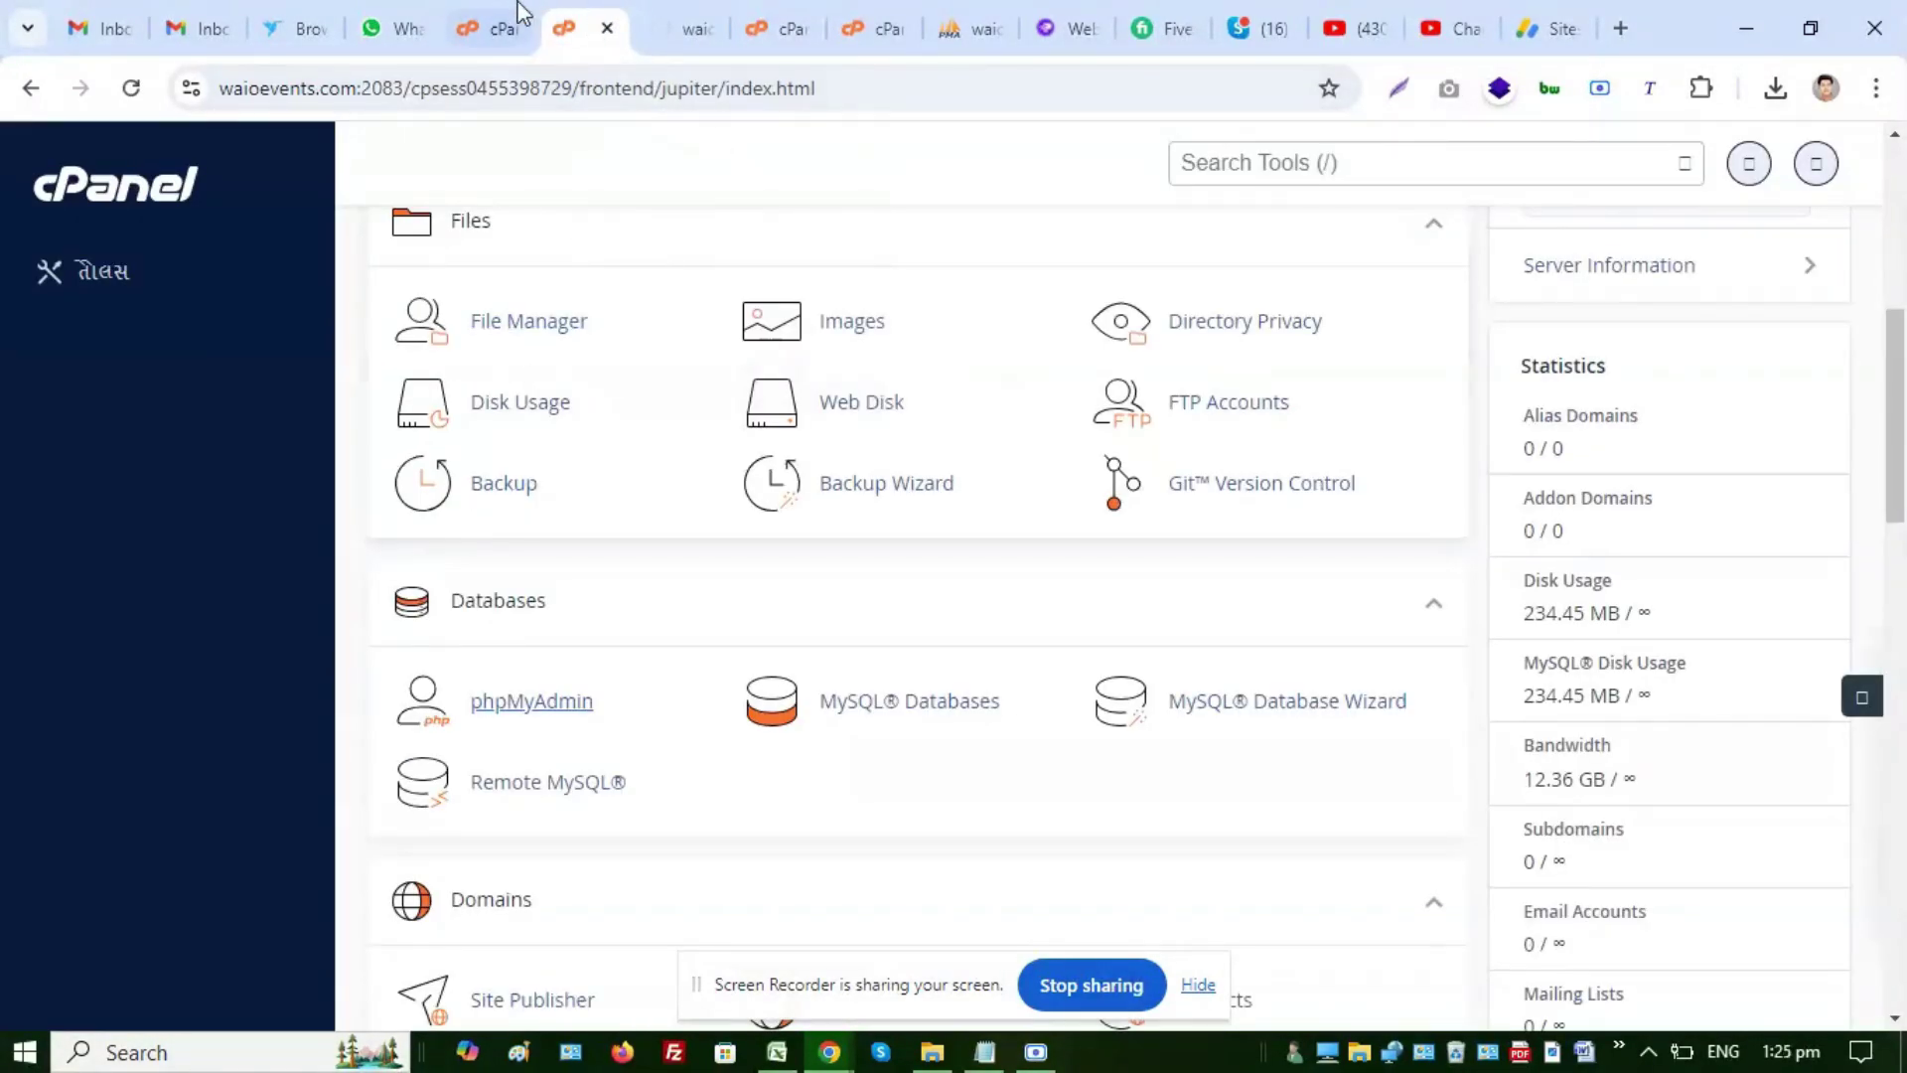
left_click(578, 10)
Open the table structure of the db_name_new database in phpMyAdmin
left_click(695, 22)
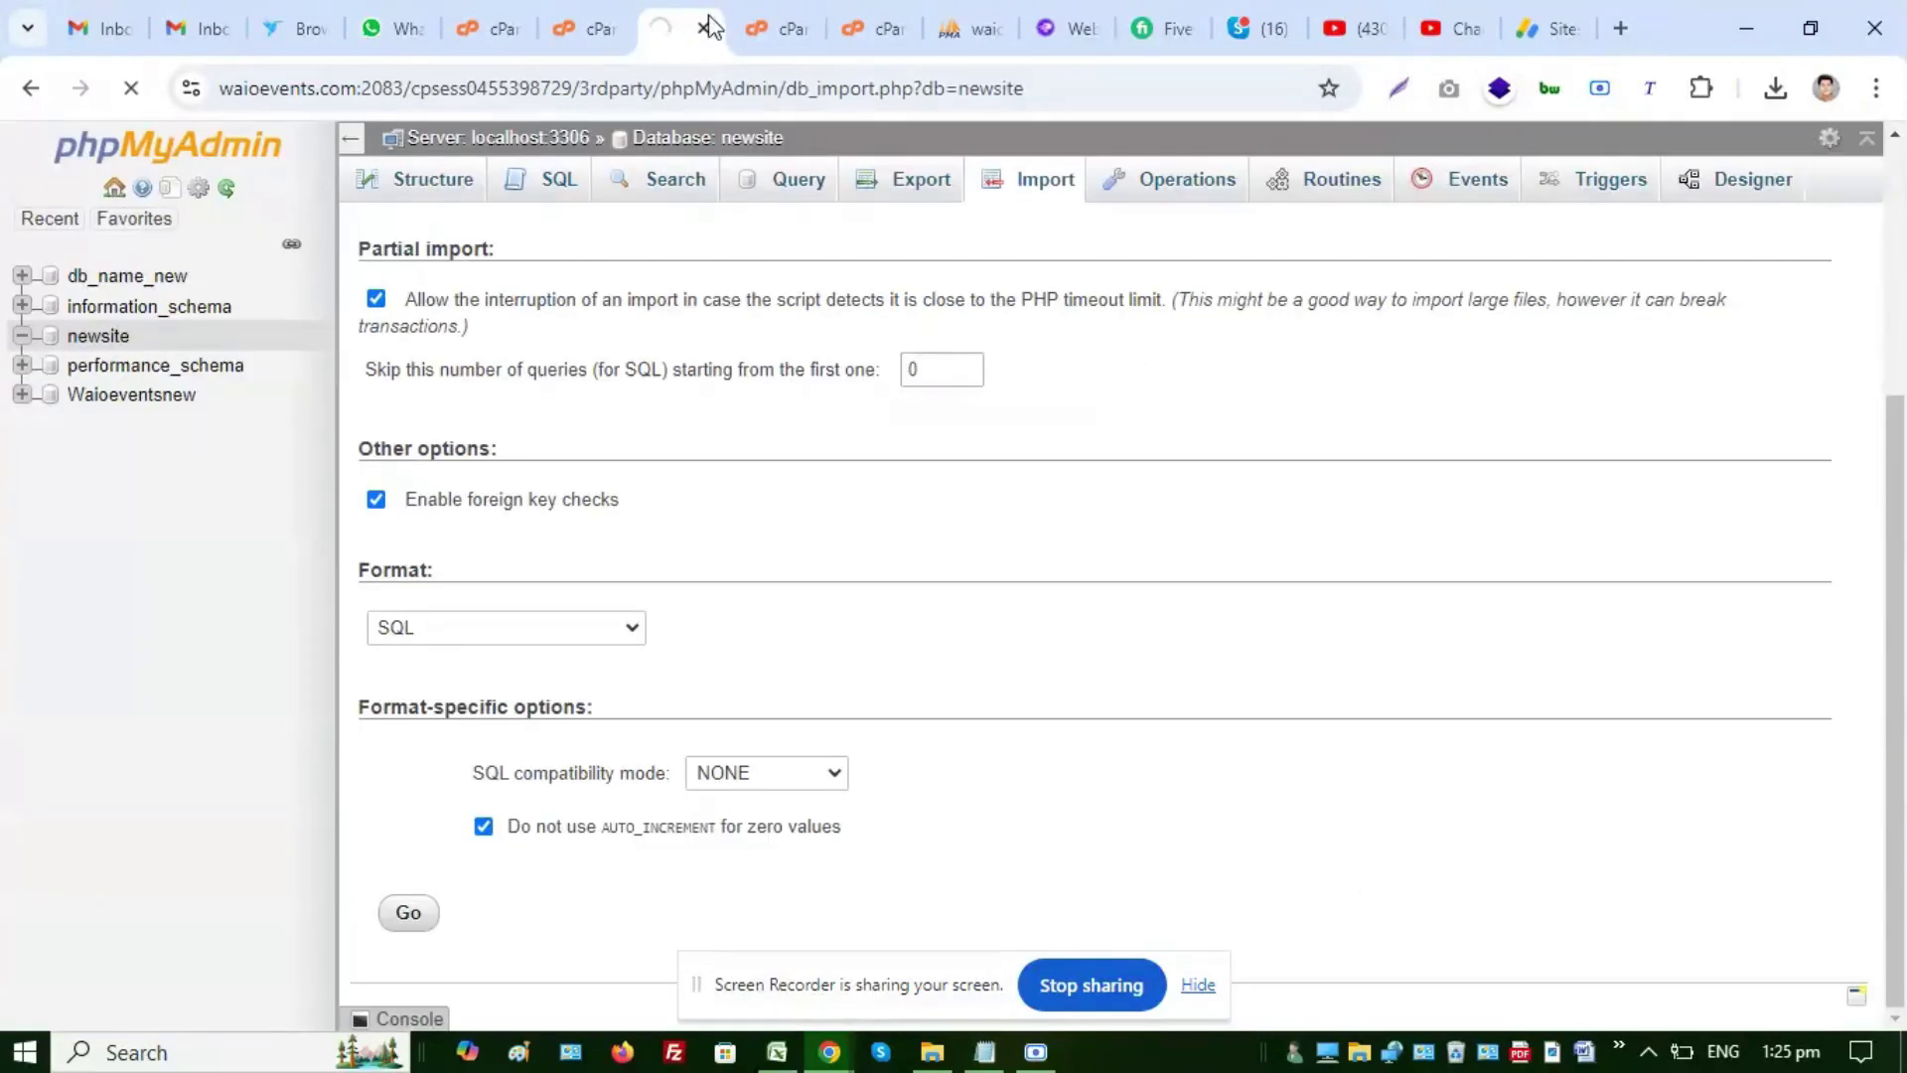
left_click(175, 286)
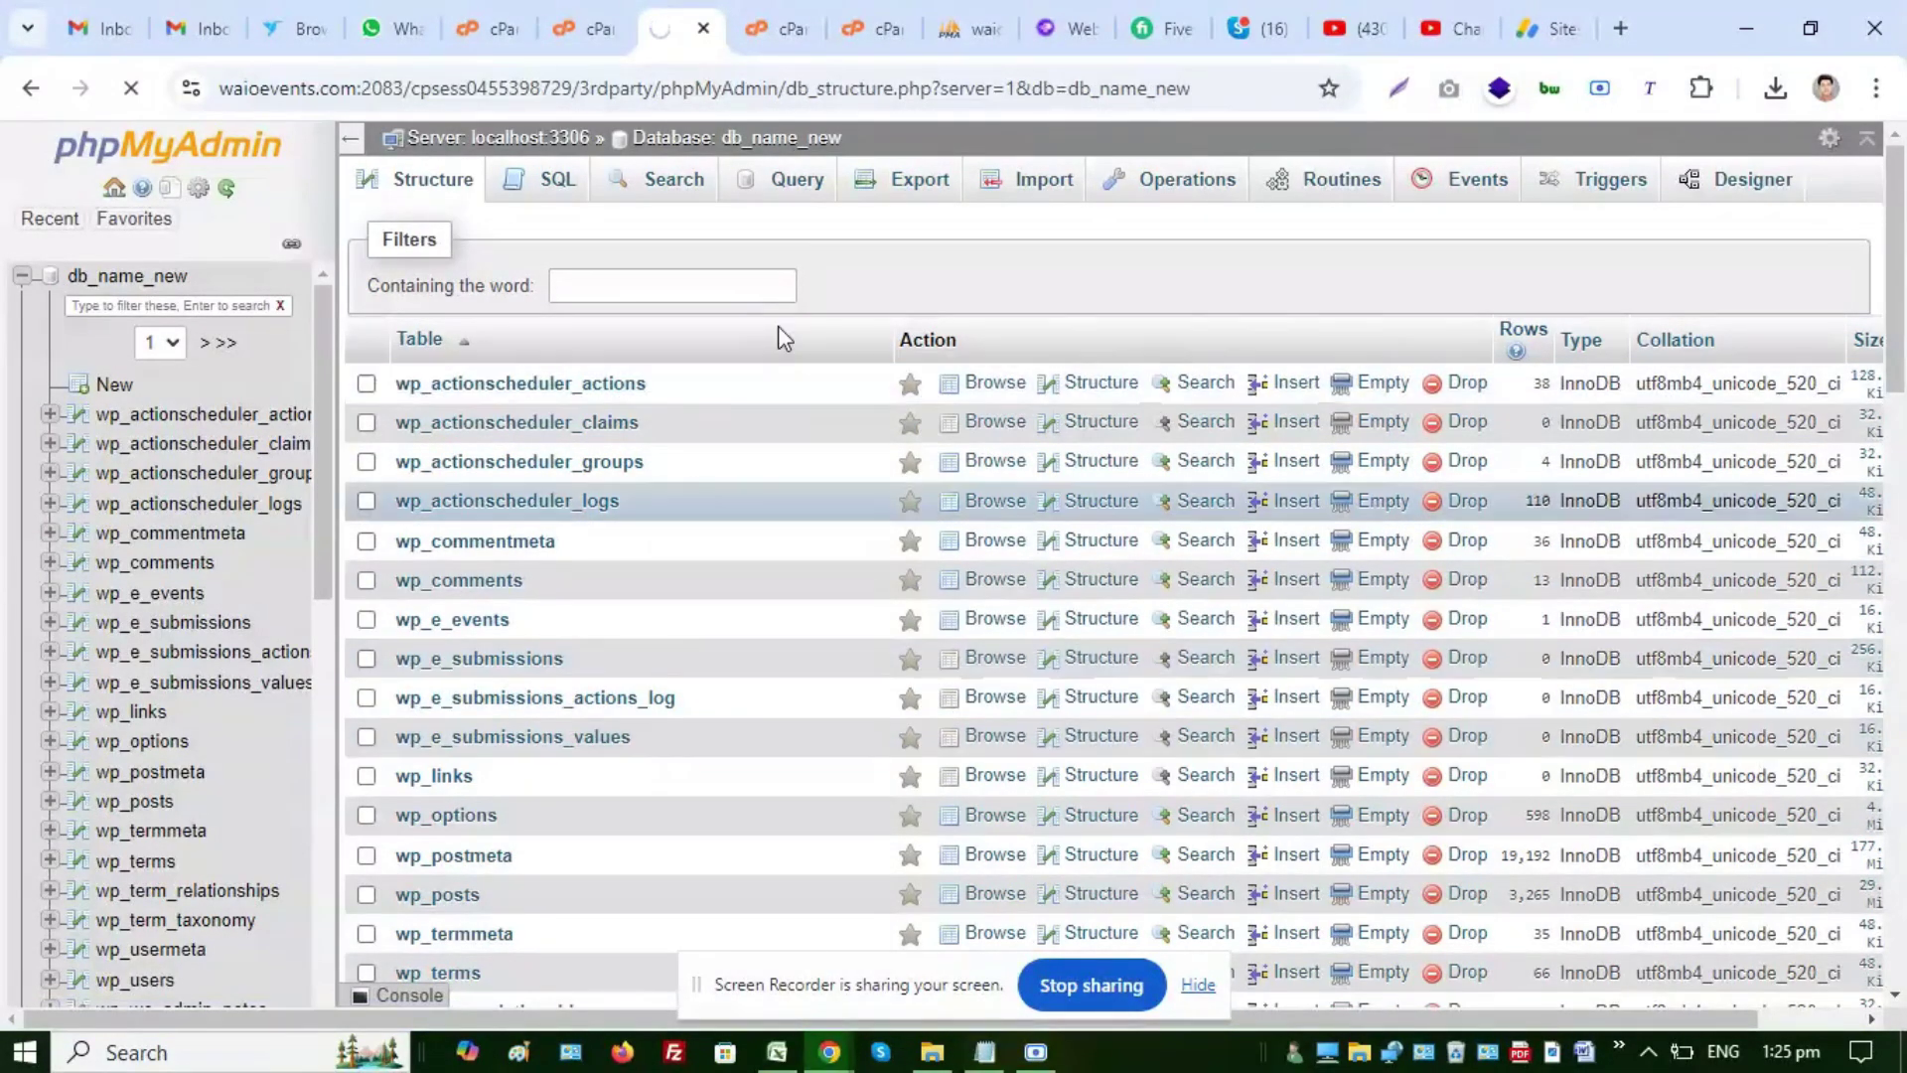
left_click(552, 14)
left_click(687, 14)
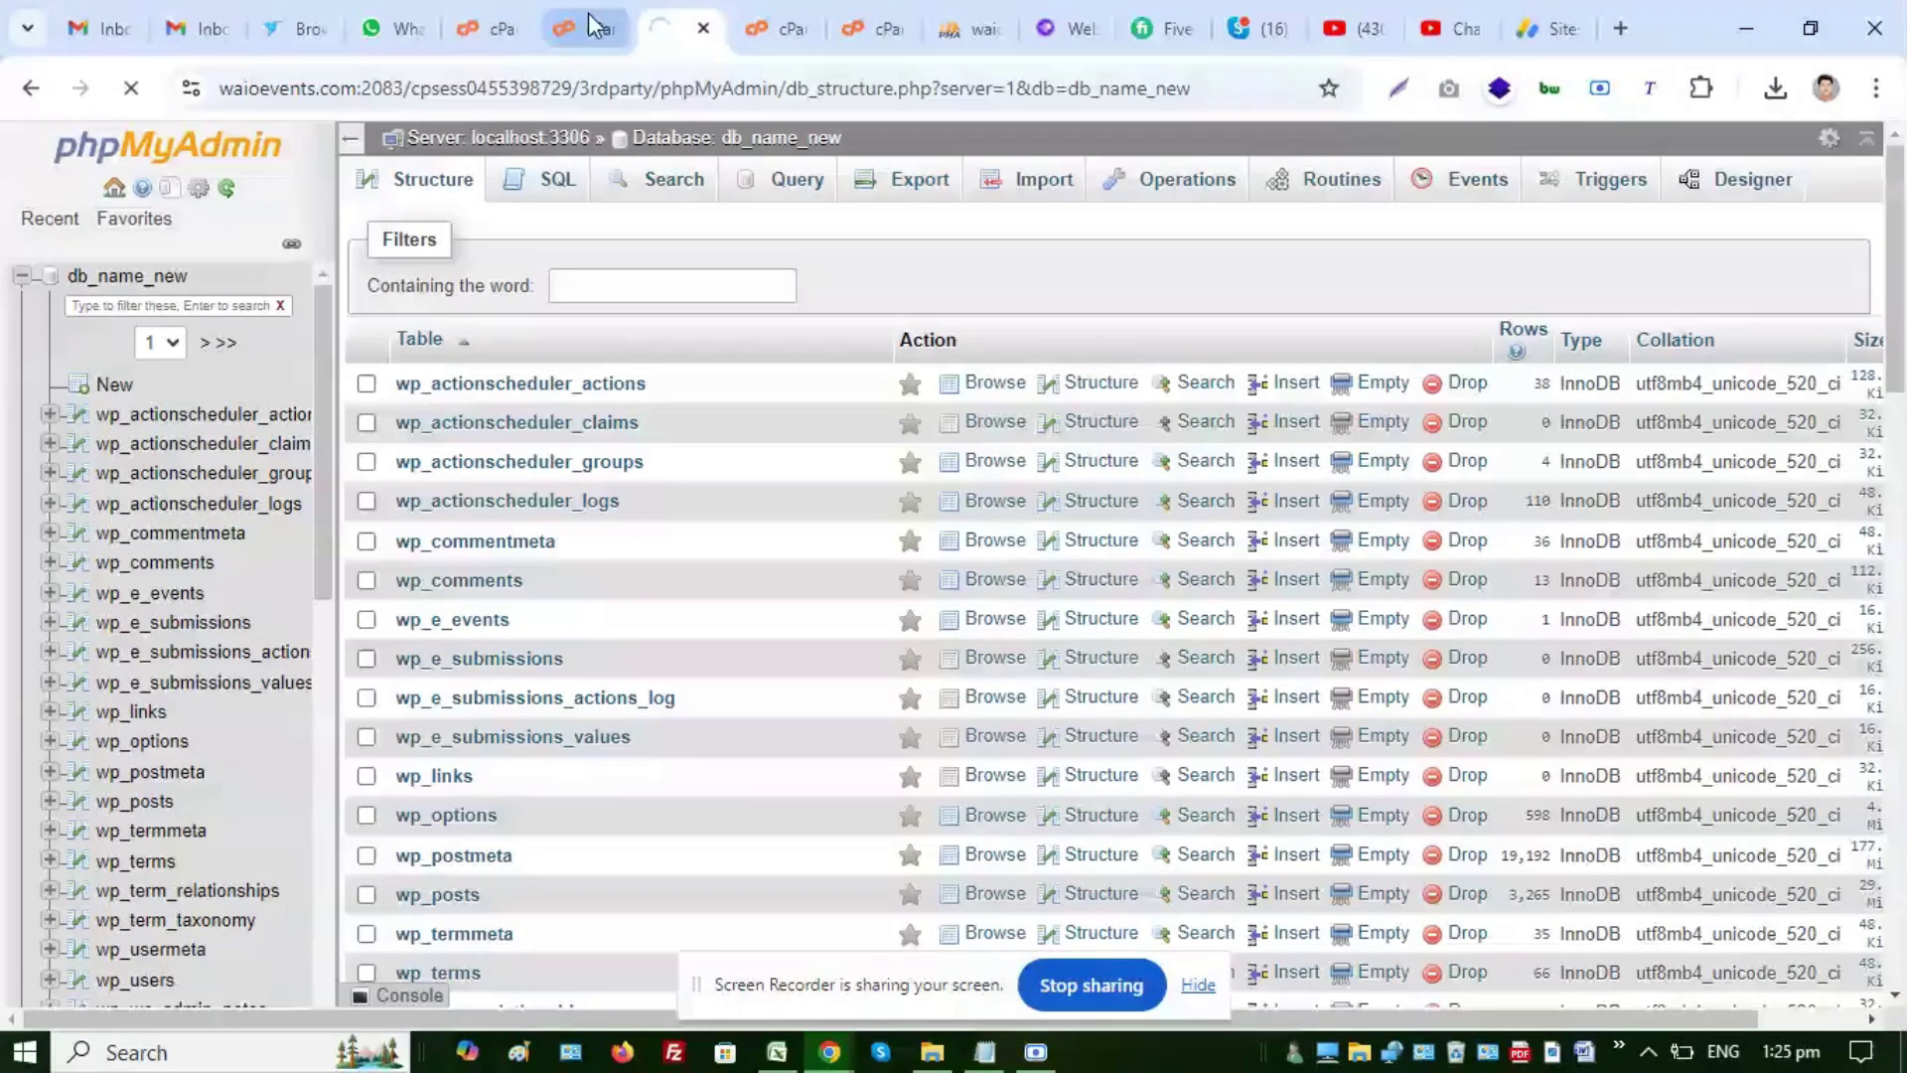
Return to the cPanel tools, launch File Manager again and open the public_html folder
left_click(487, 12)
scroll(490, 320, "down", 5)
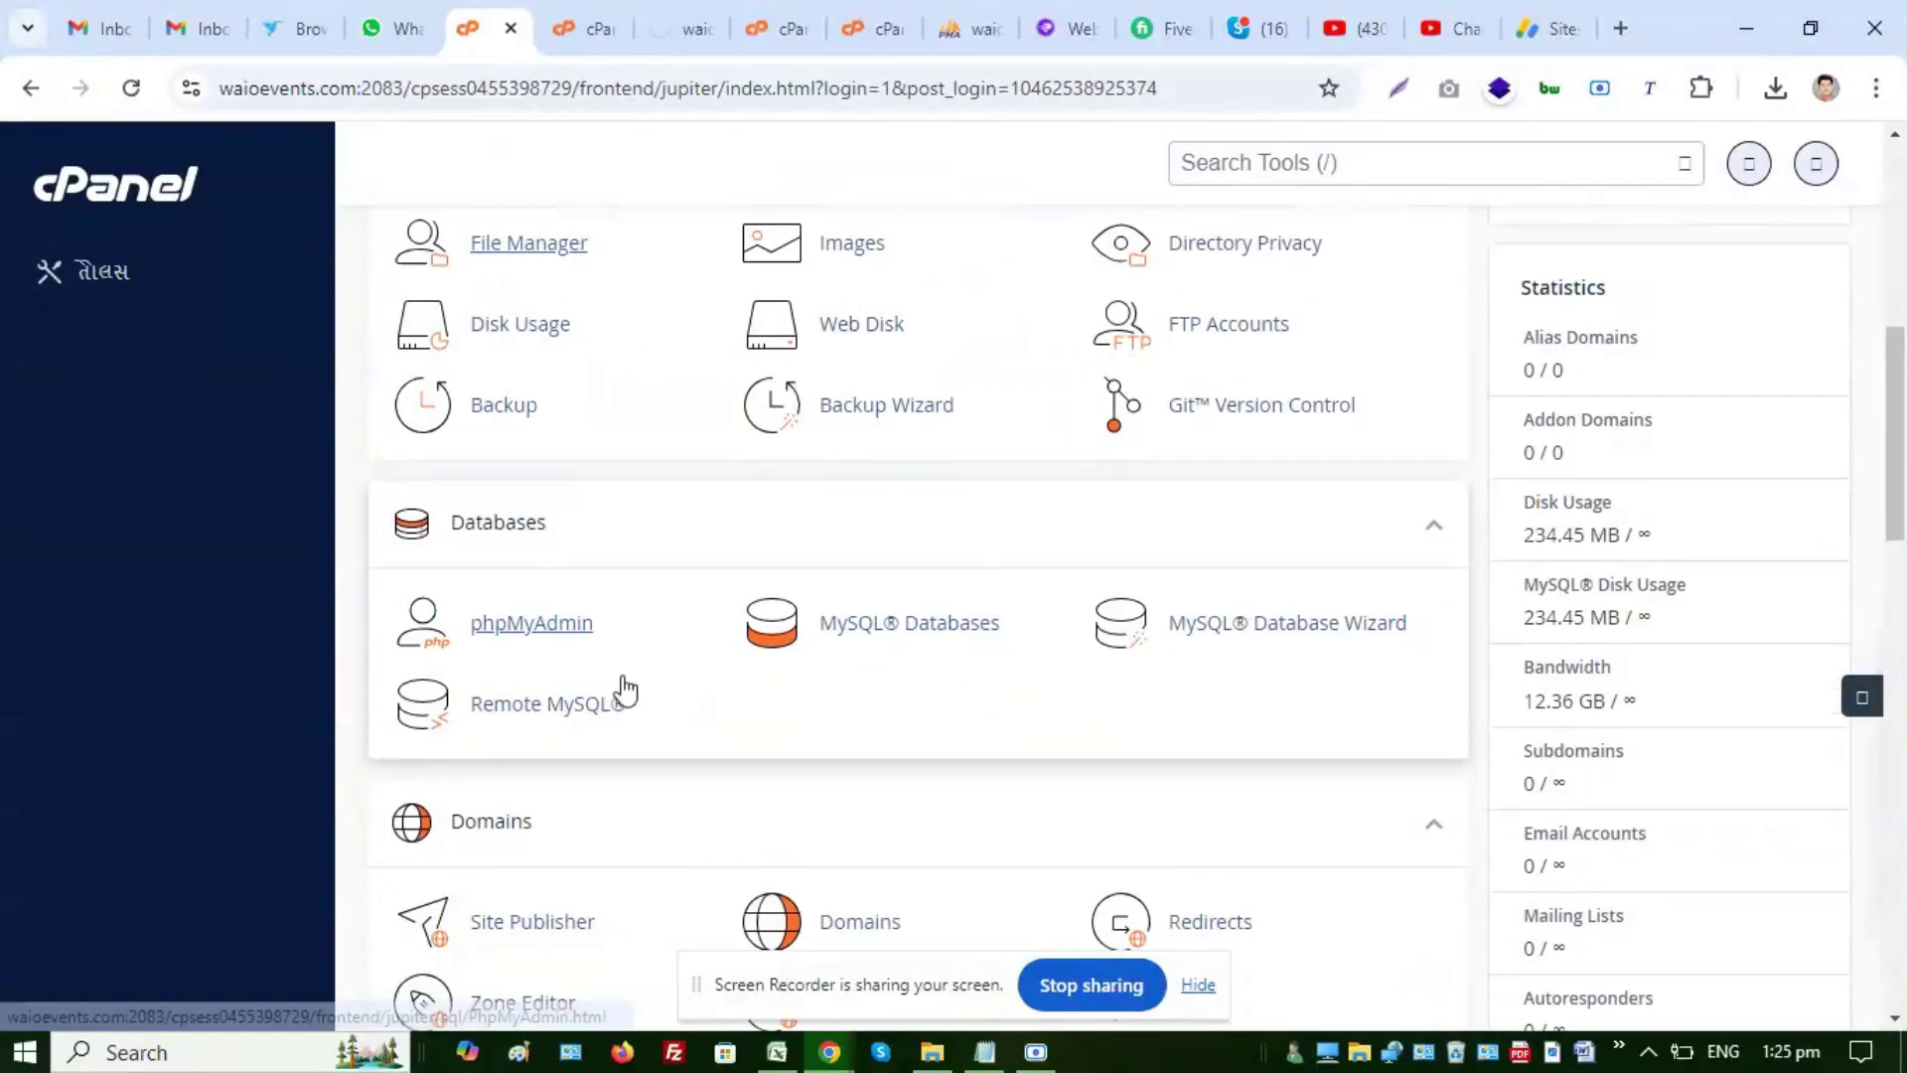
scroll(625, 689, "up", 2)
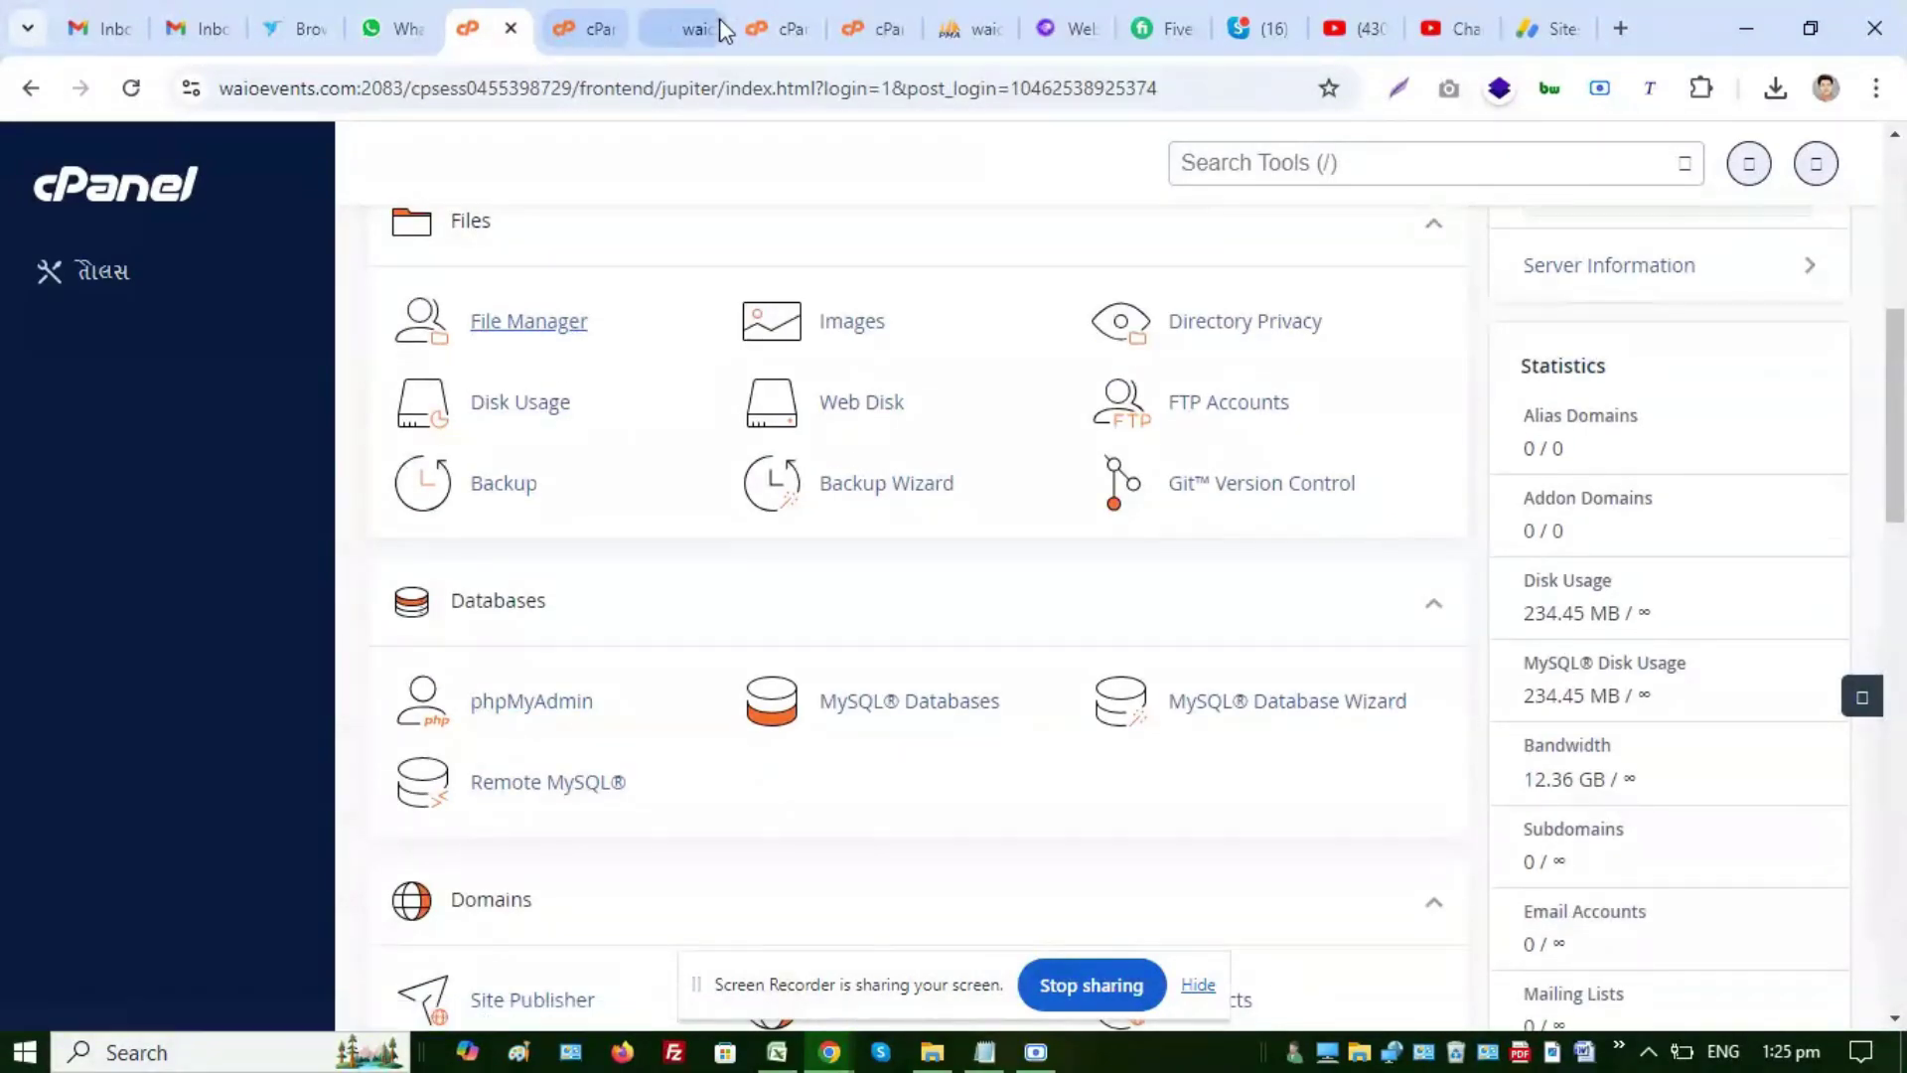
left_click(591, 14)
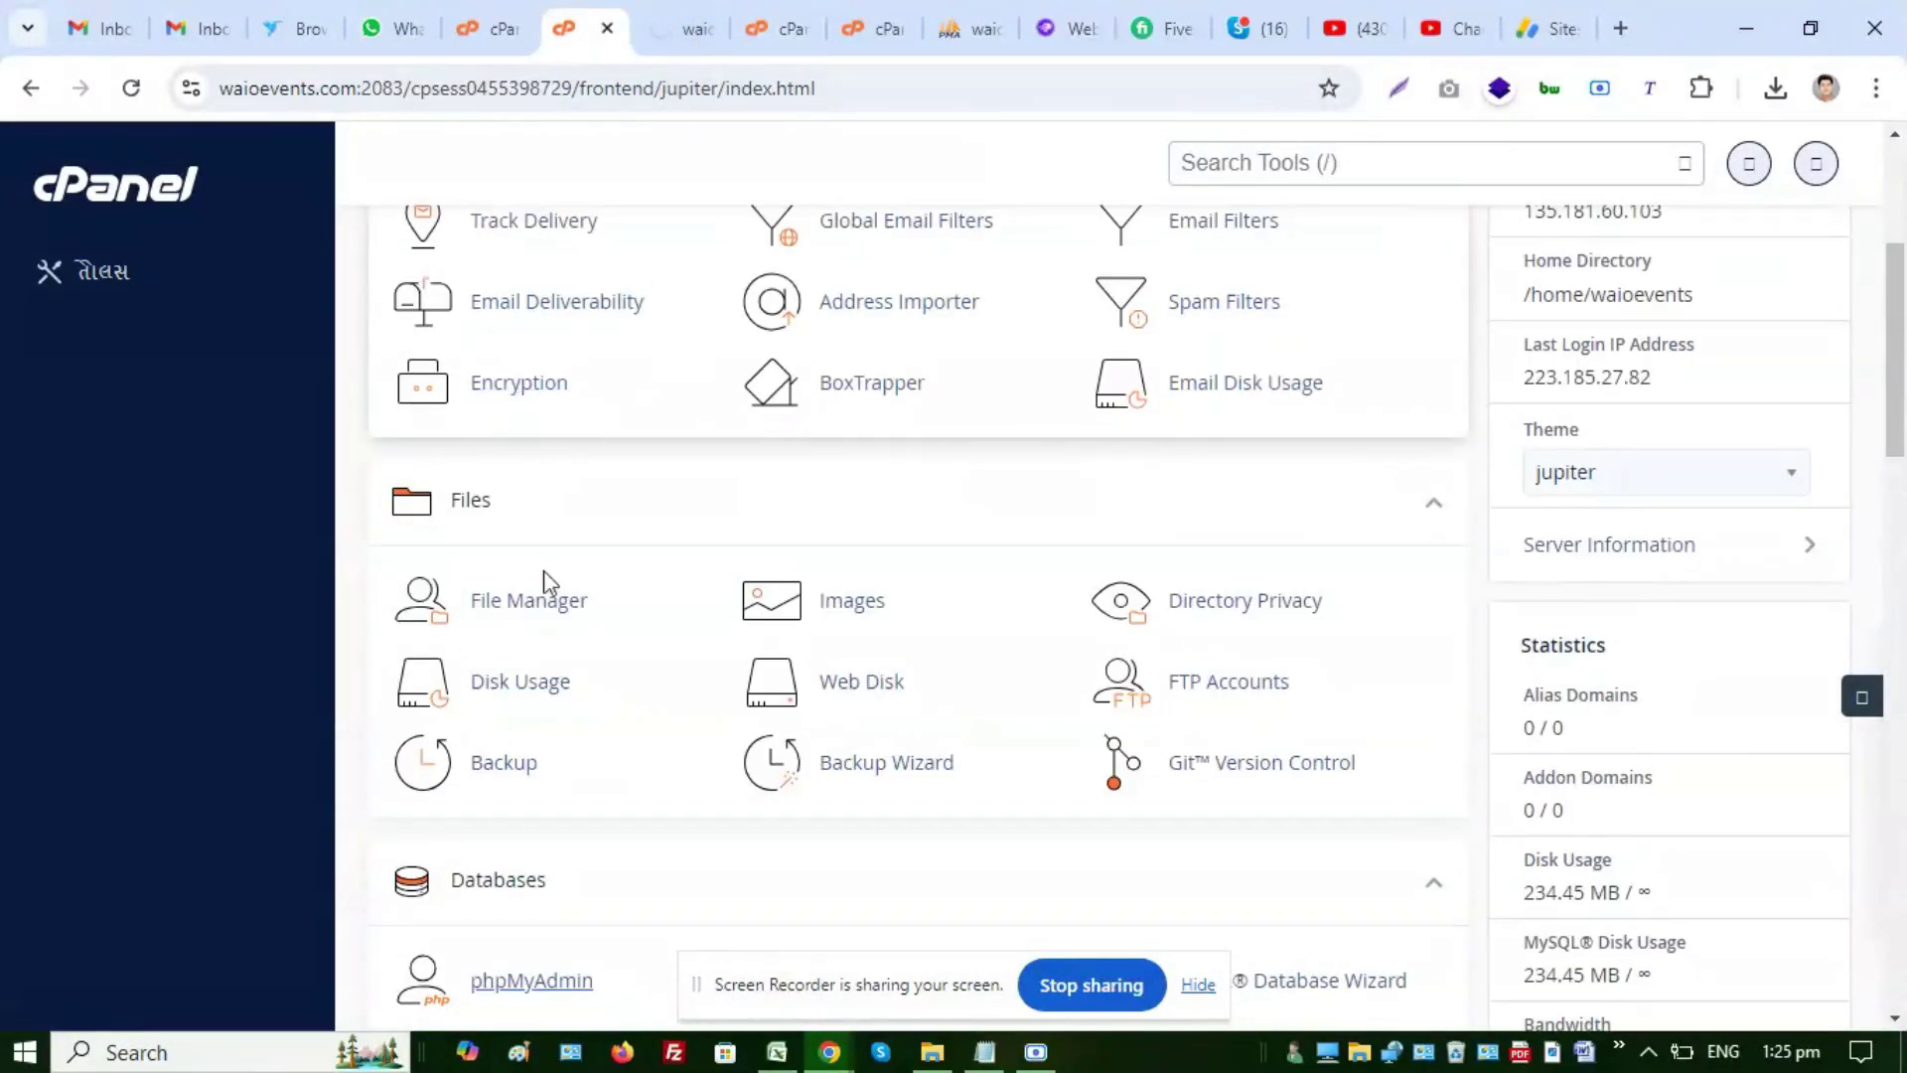
left_click(542, 621)
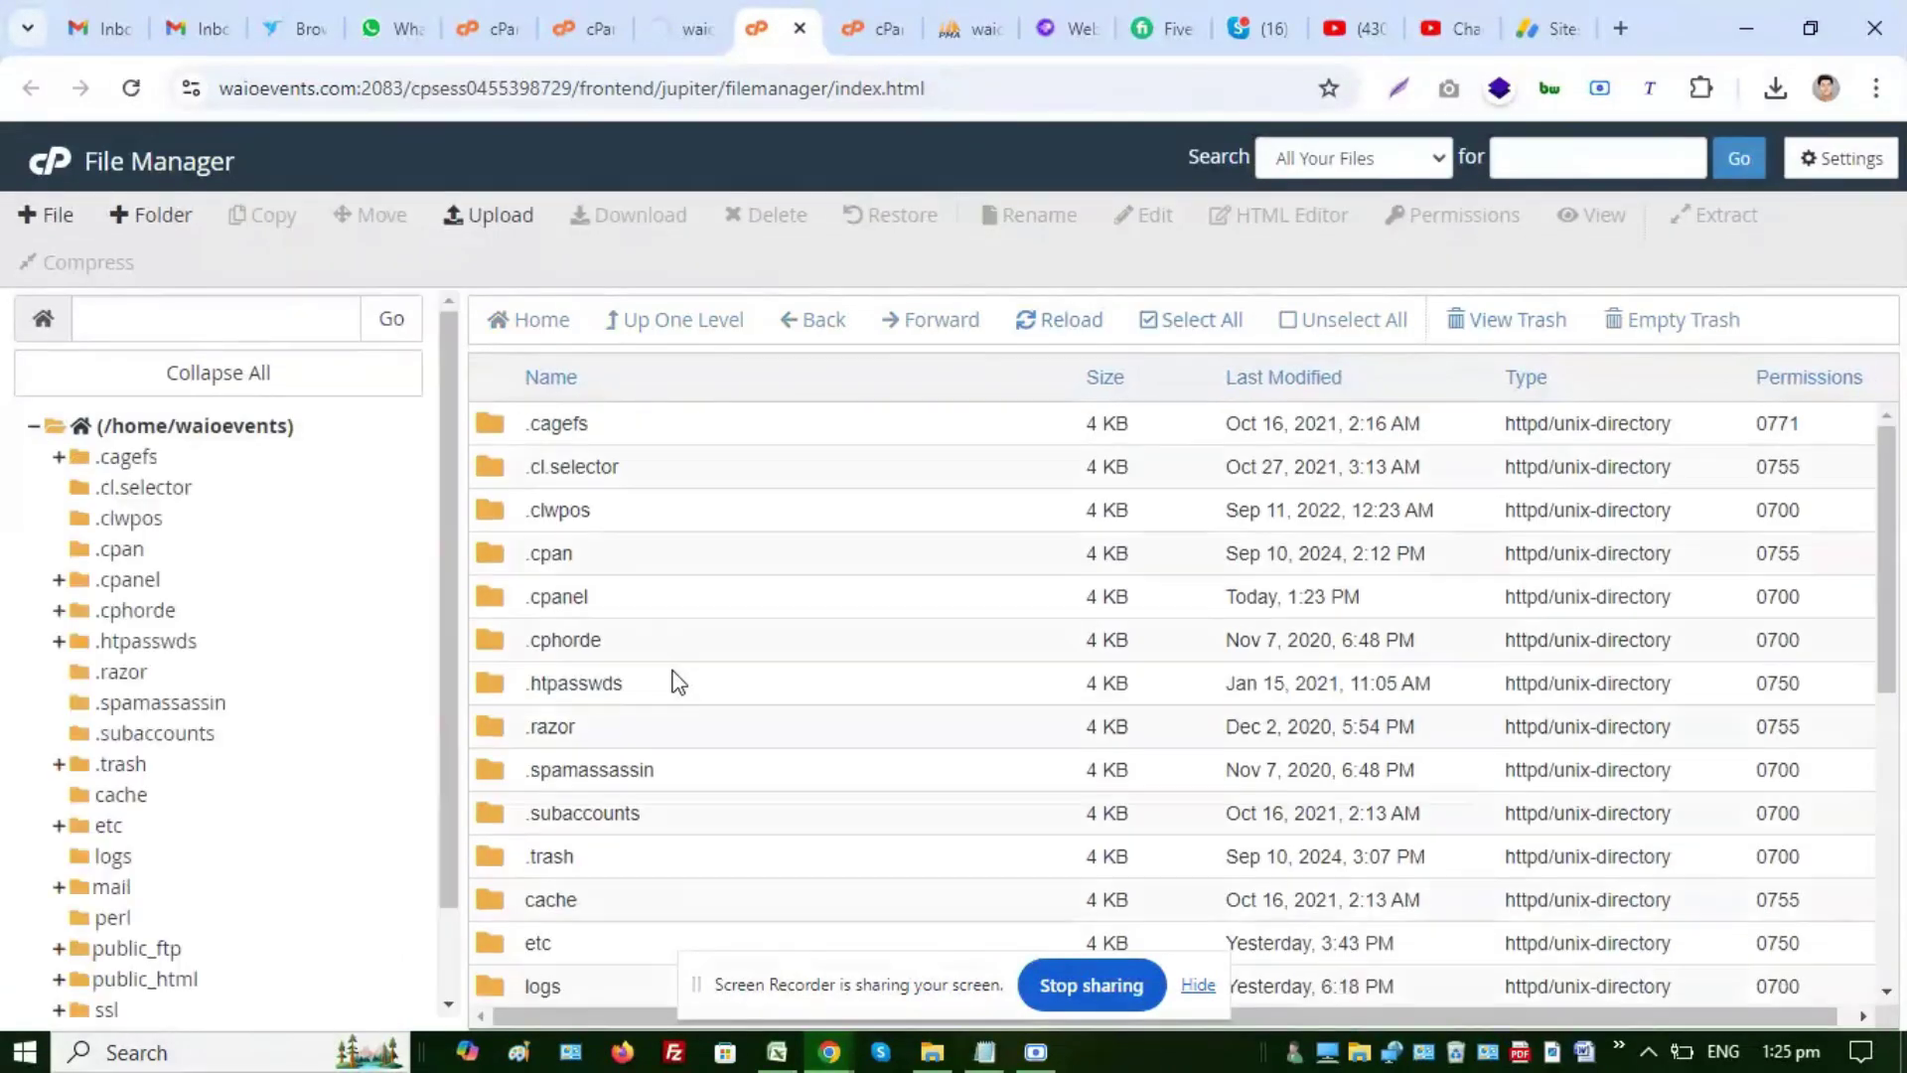
scroll(692, 776, "down", 7)
double_click(503, 513)
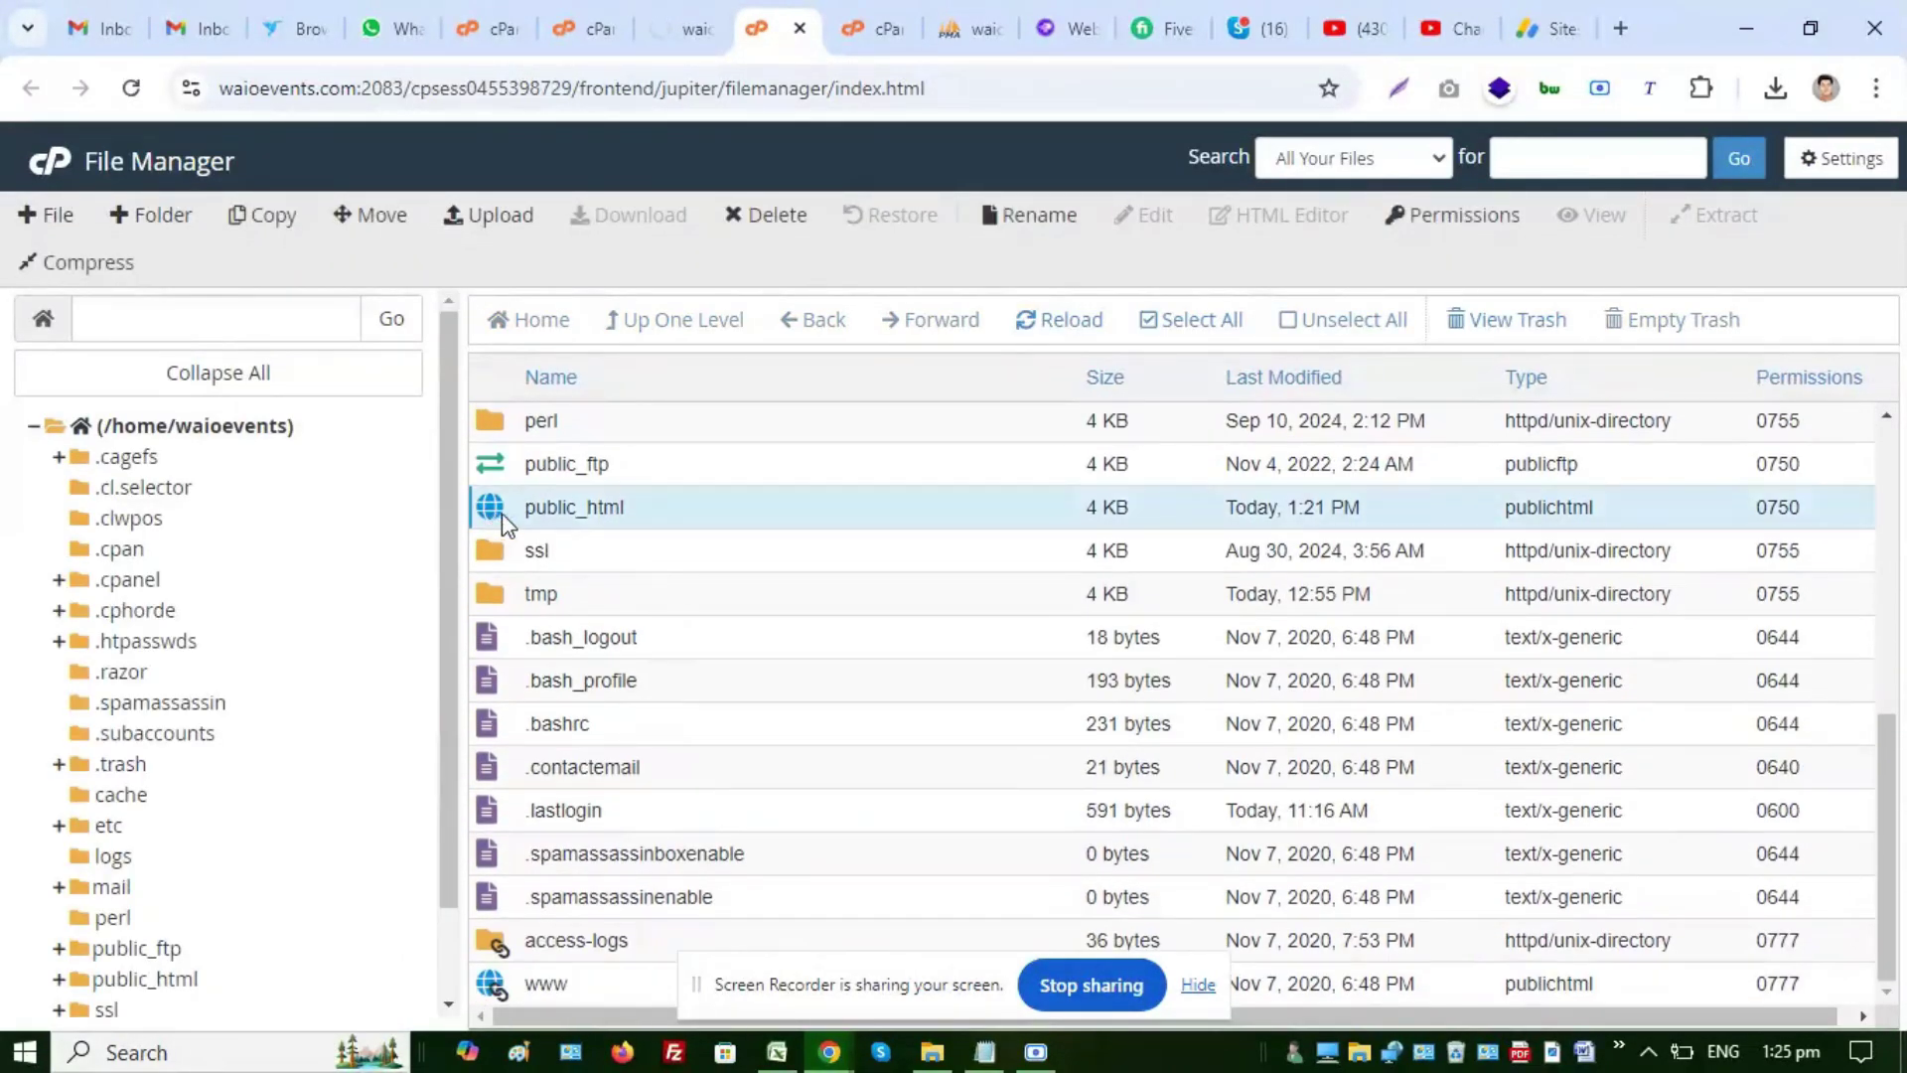